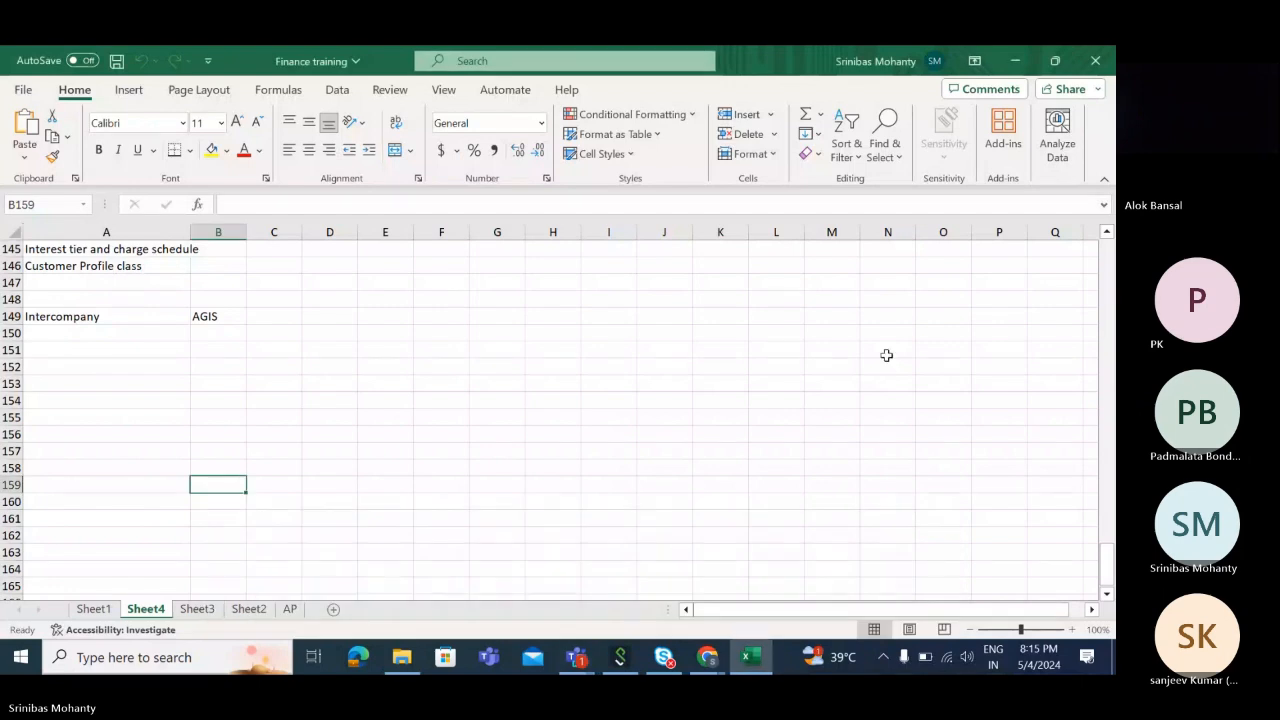
Switch to the Teams meeting, dismiss the recording notice and check the participants list before returning to the workbook.
left_click(578, 659)
left_click(491, 610)
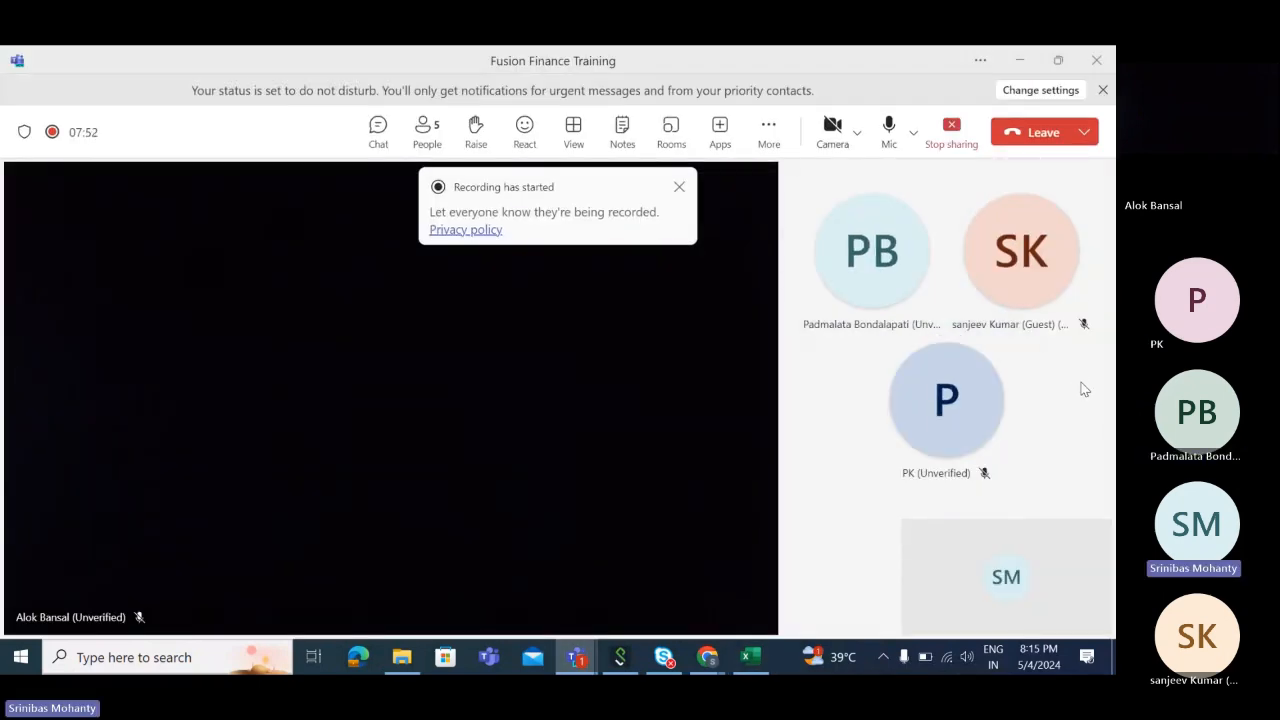
left_click(679, 186)
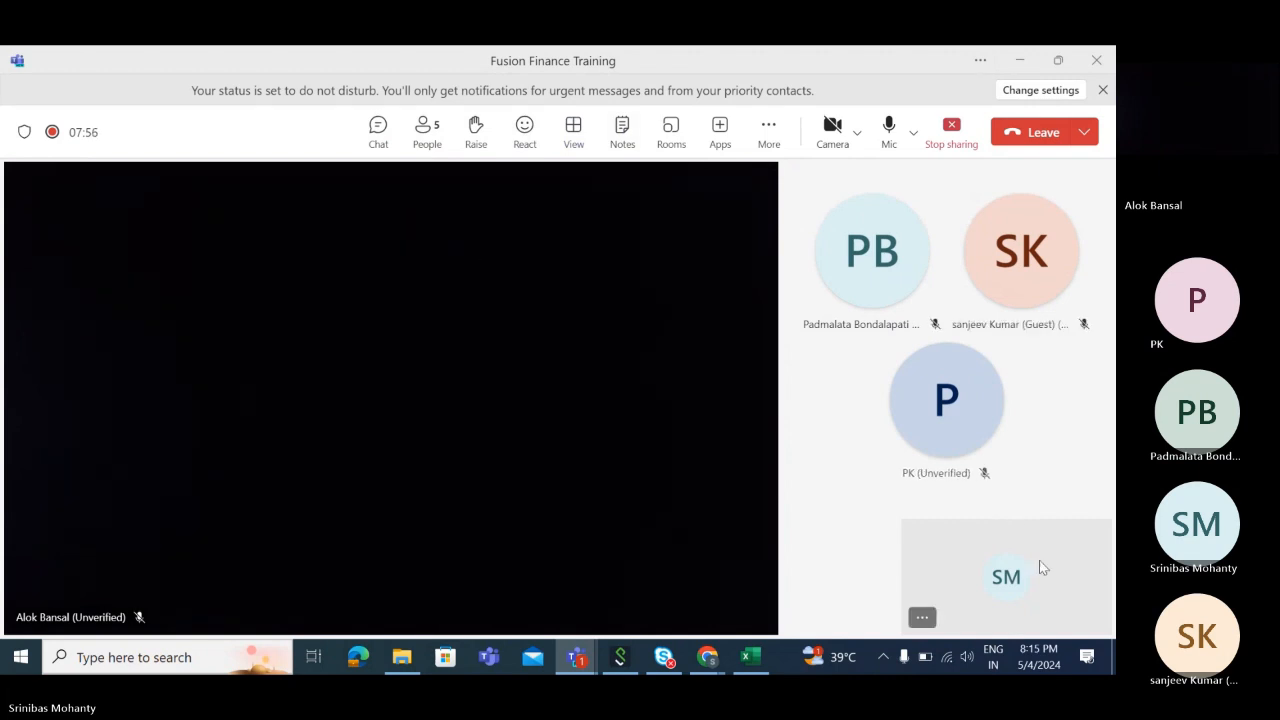
left_click(412, 134)
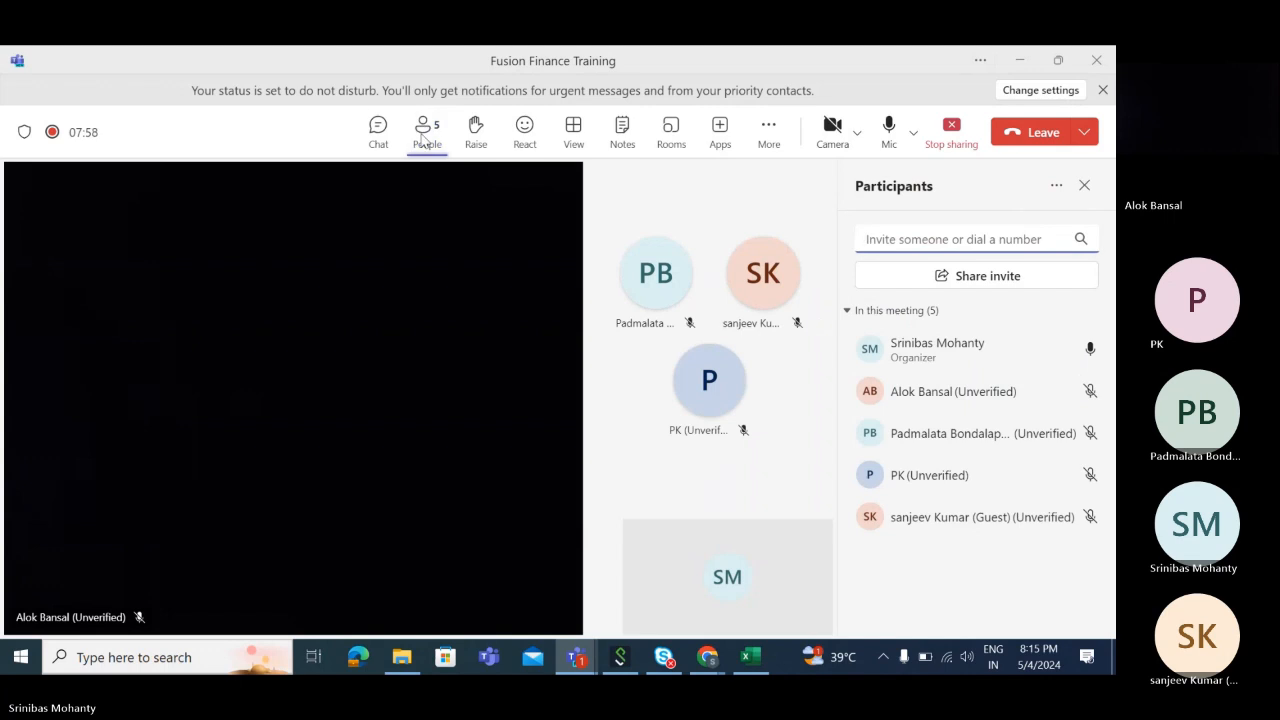
left_click(1020, 61)
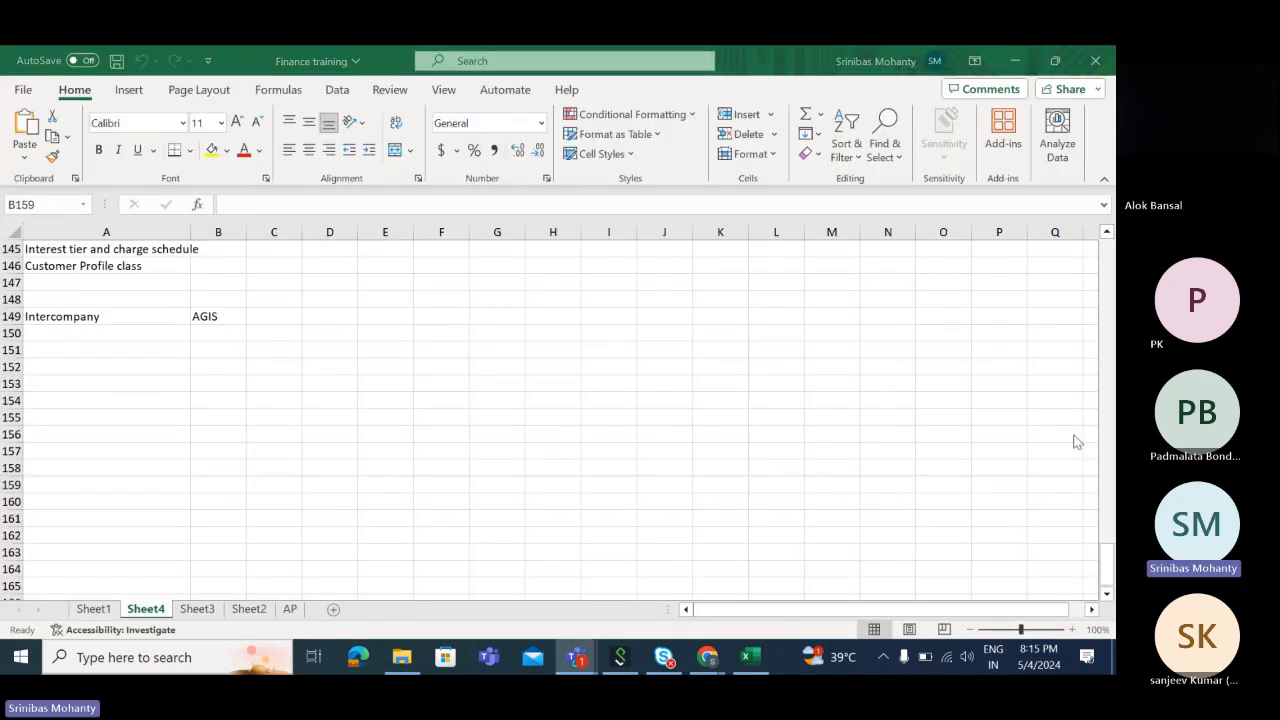
Switch to Chrome to view the Oracle Financial Reporting Center page, and return to the Finance training workbook.
left_click(210, 315)
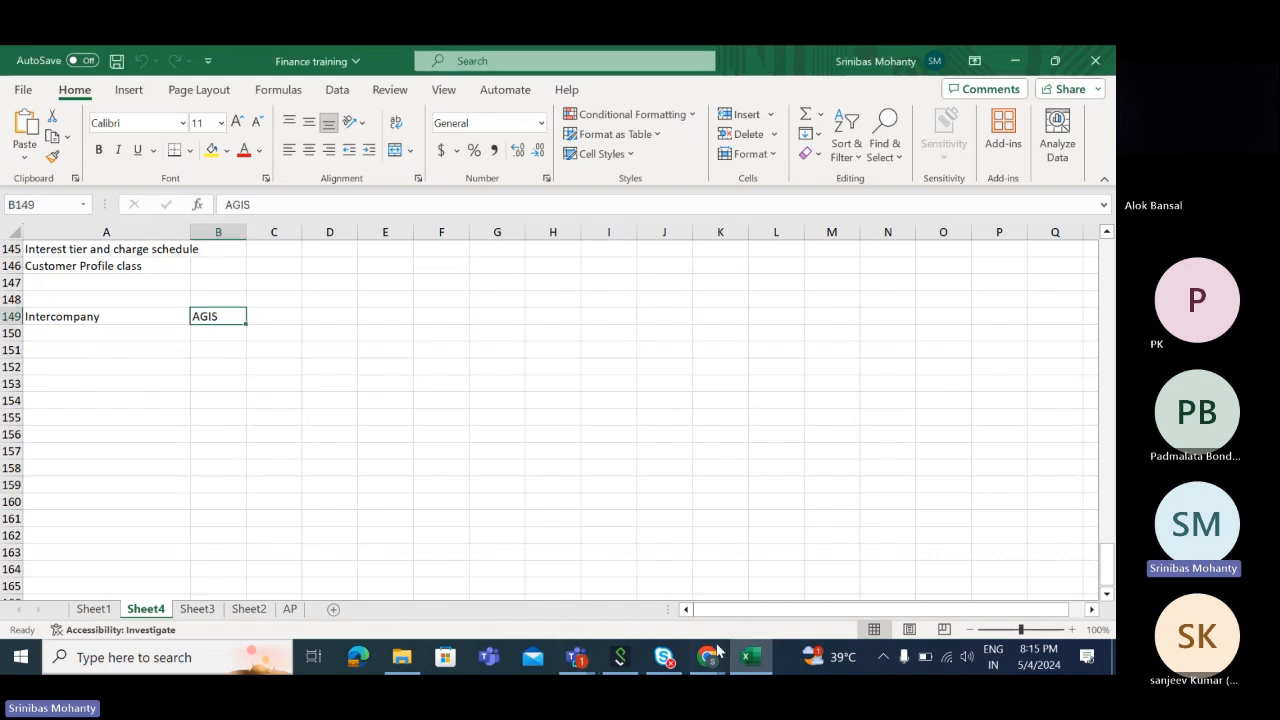
left_click(765, 667)
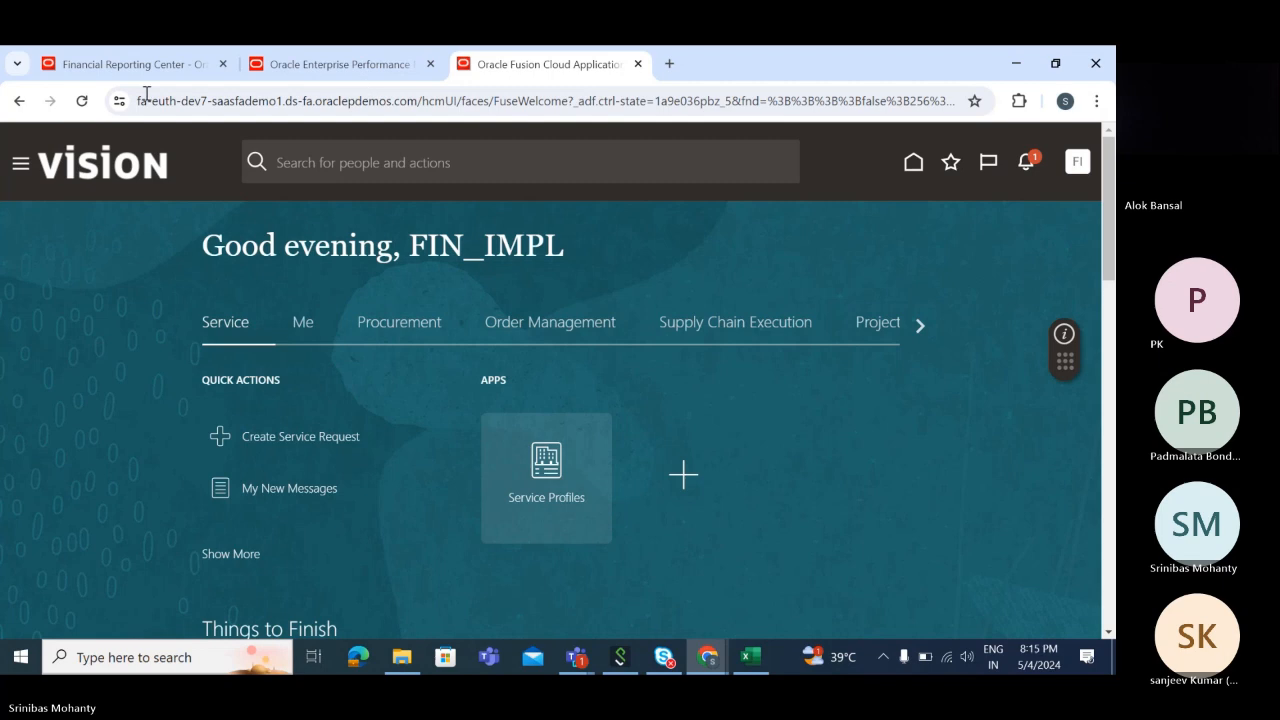
left_click(121, 66)
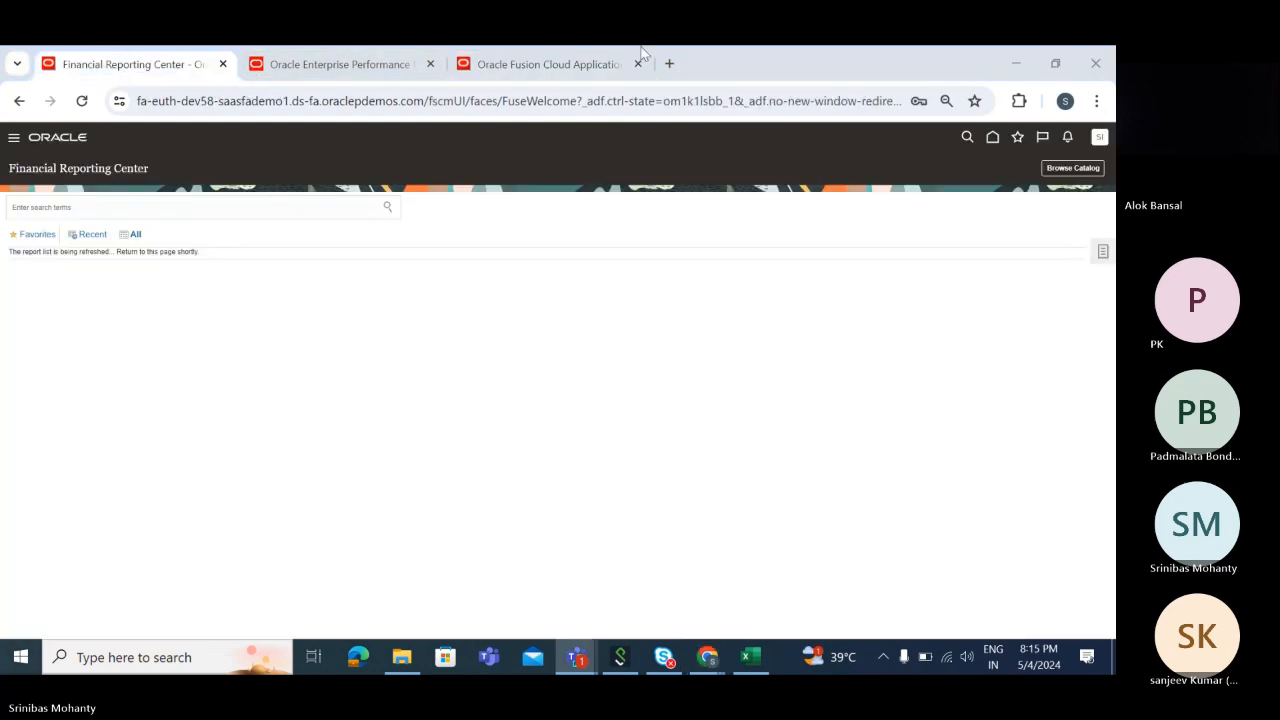
left_click(750, 658)
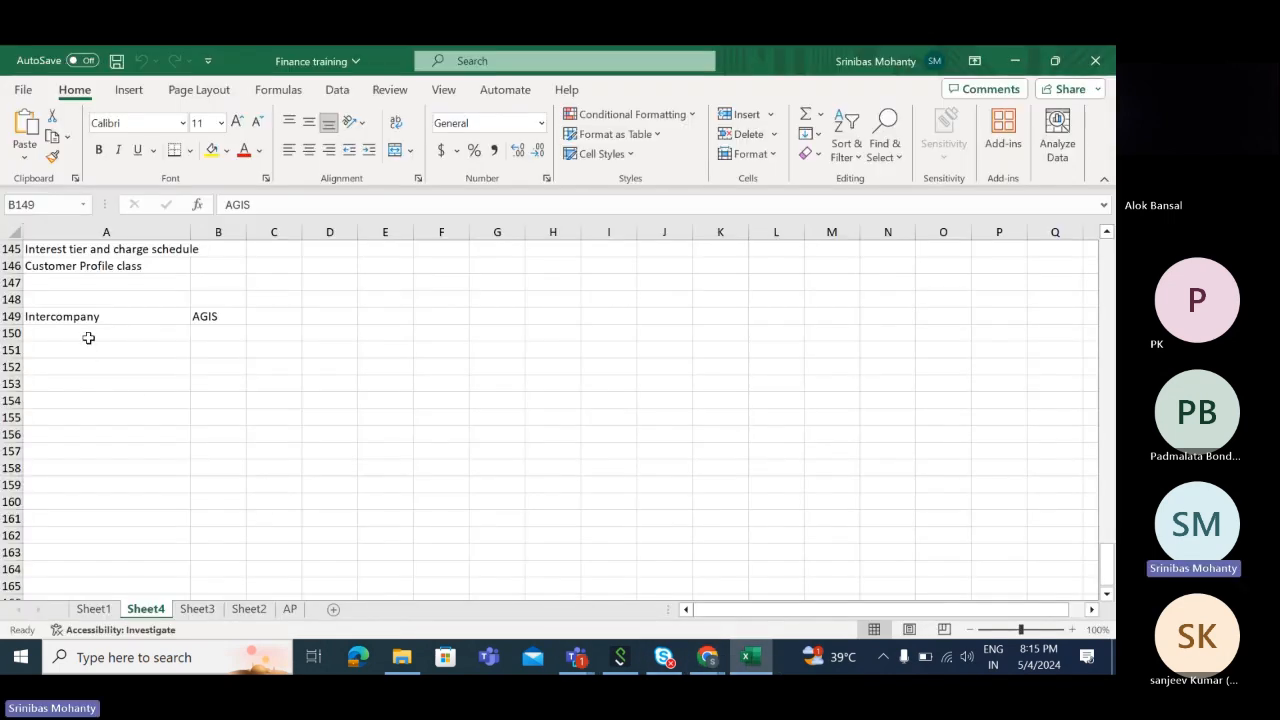
key("Left")
left_click(98, 334)
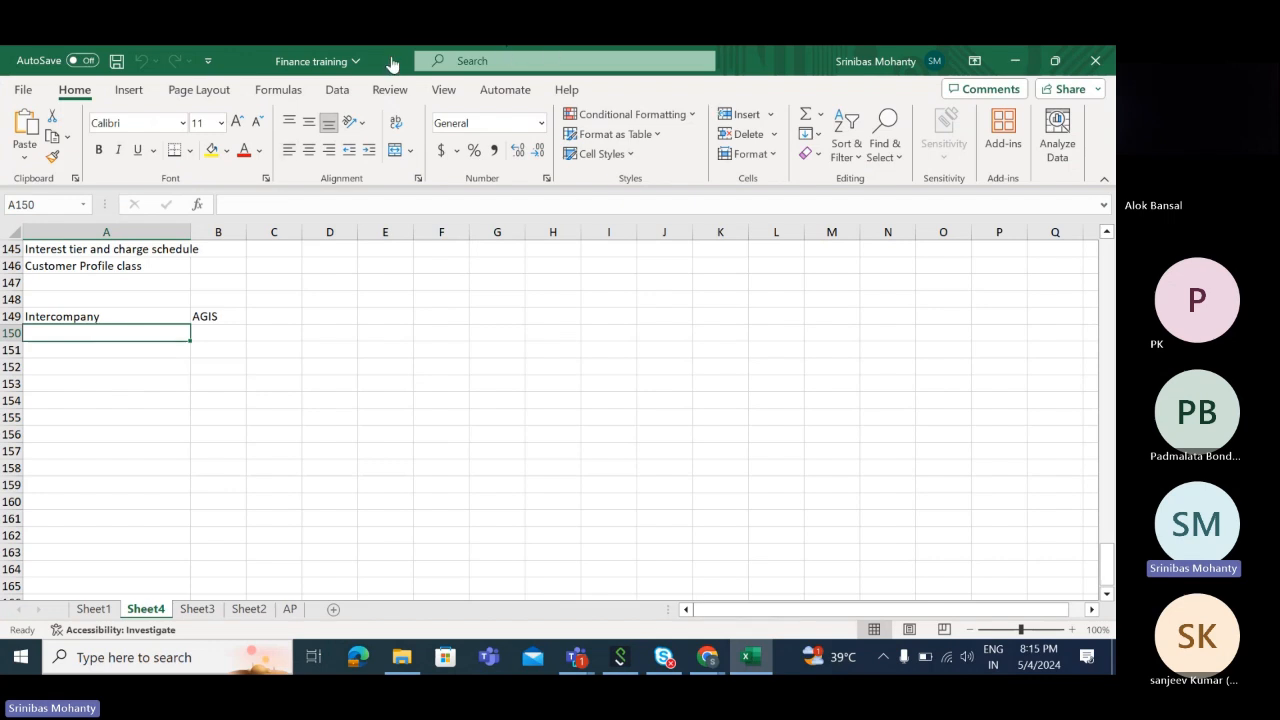
left_click(251, 413)
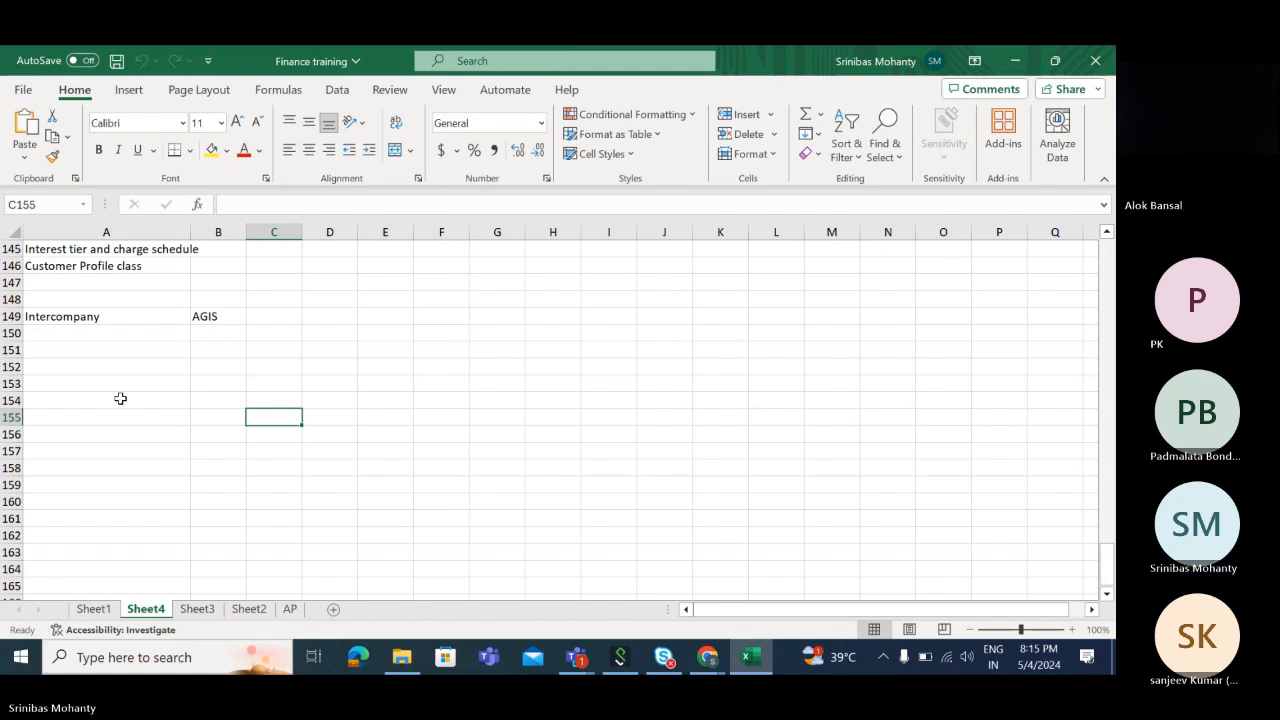
Check the participants in the Teams meeting again and return to the Finance training workbook.
left_click(577, 660)
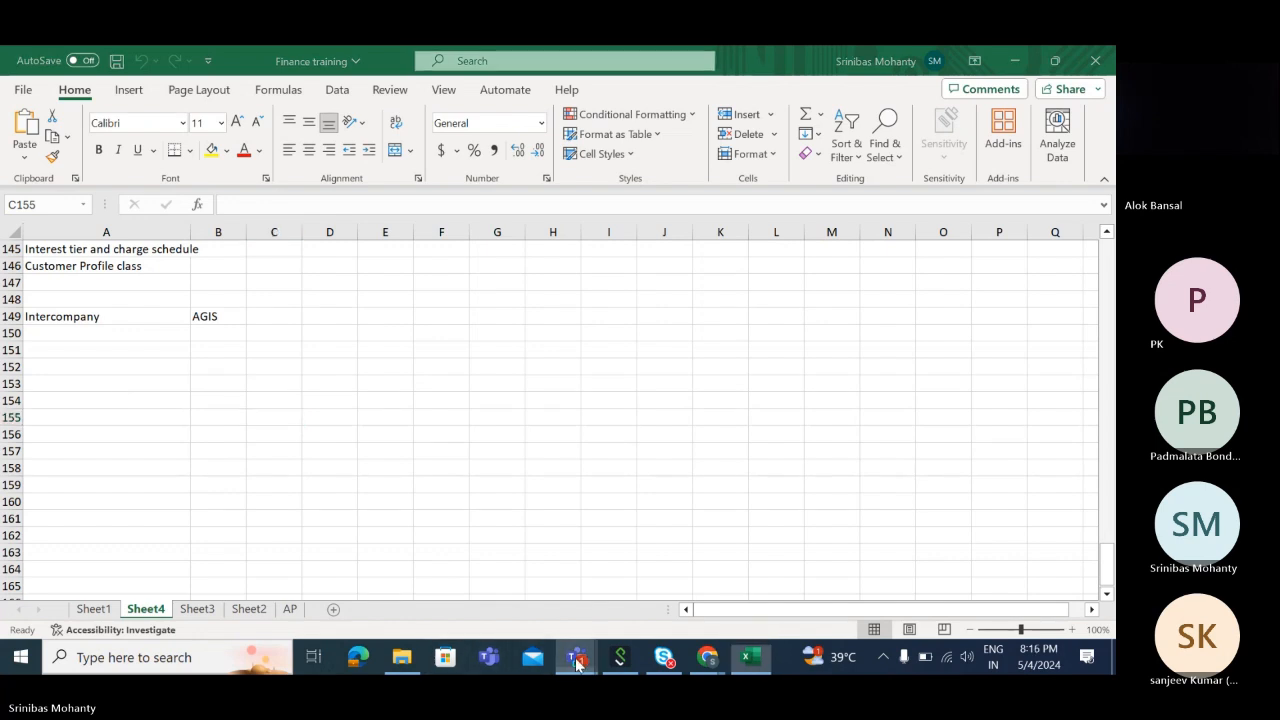
left_click(519, 600)
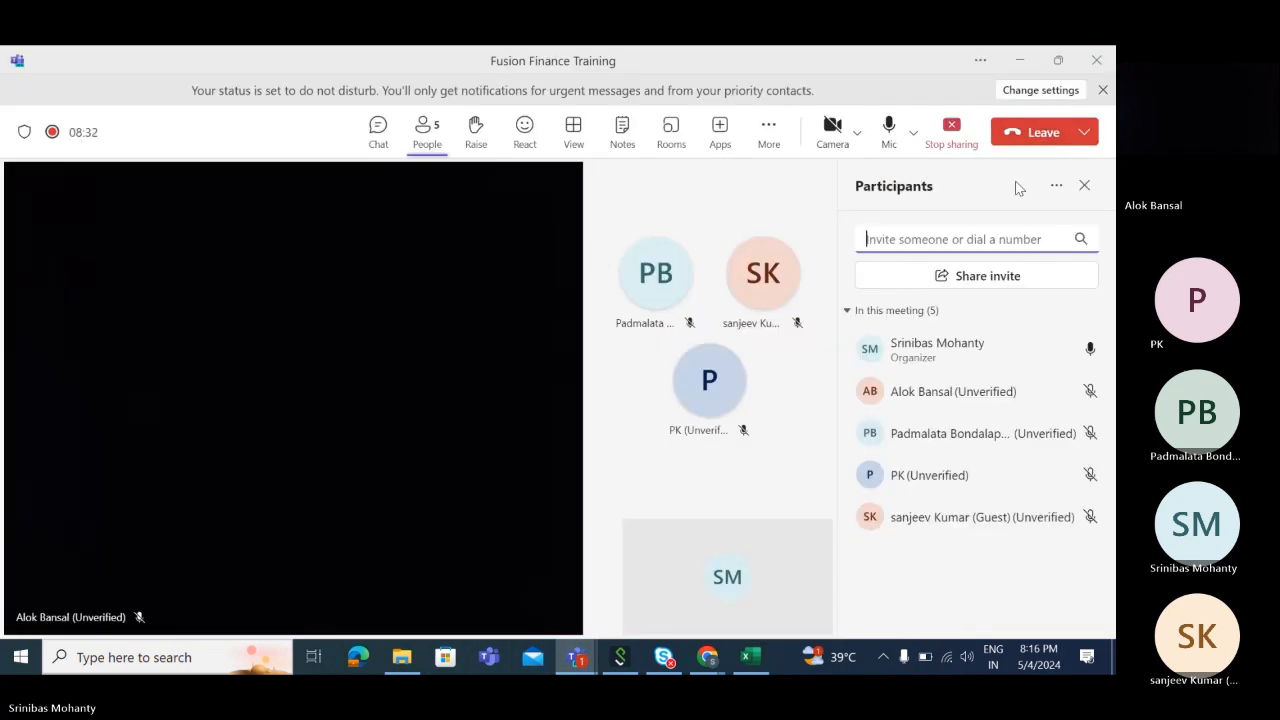
left_click(1024, 61)
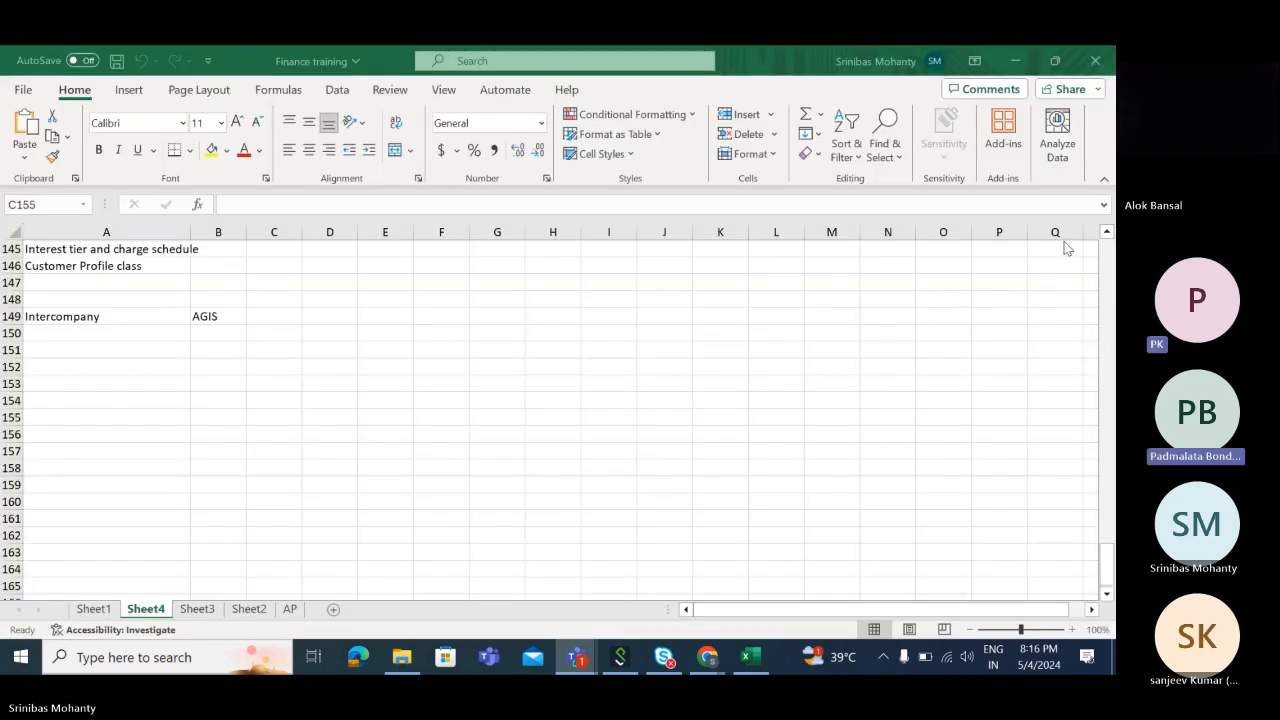
left_click(1069, 441)
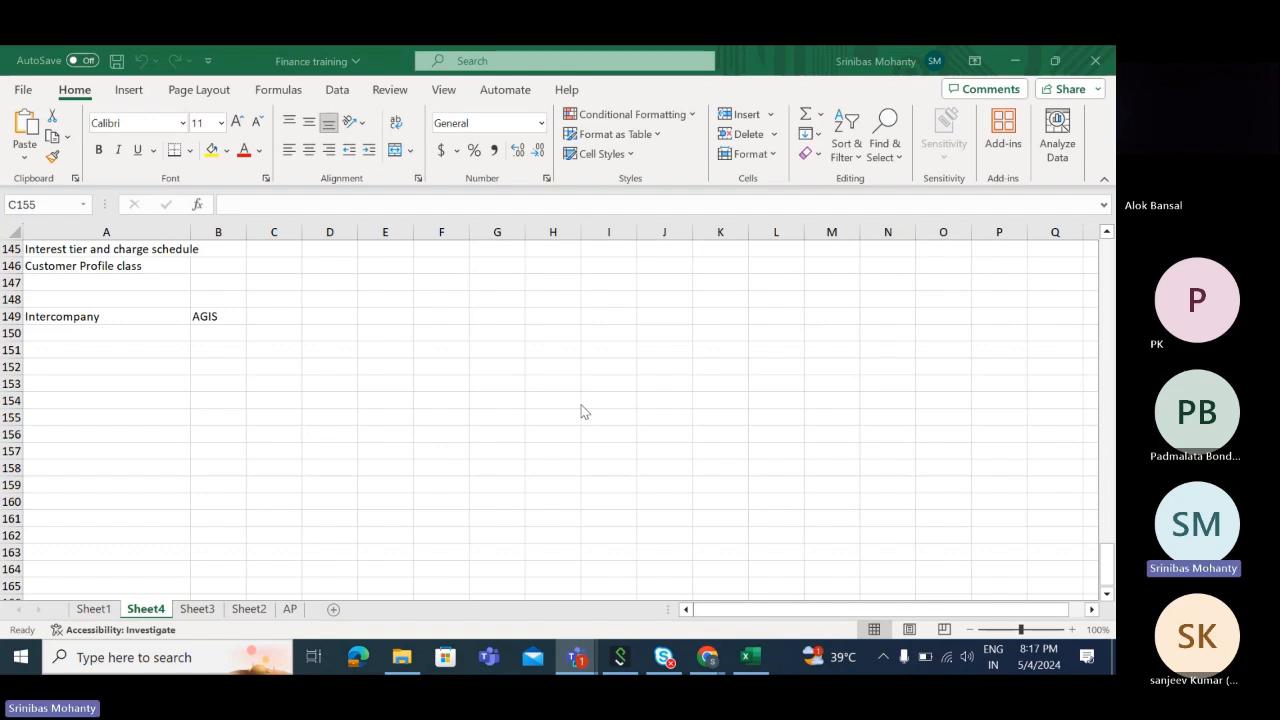
left_click(138, 367)
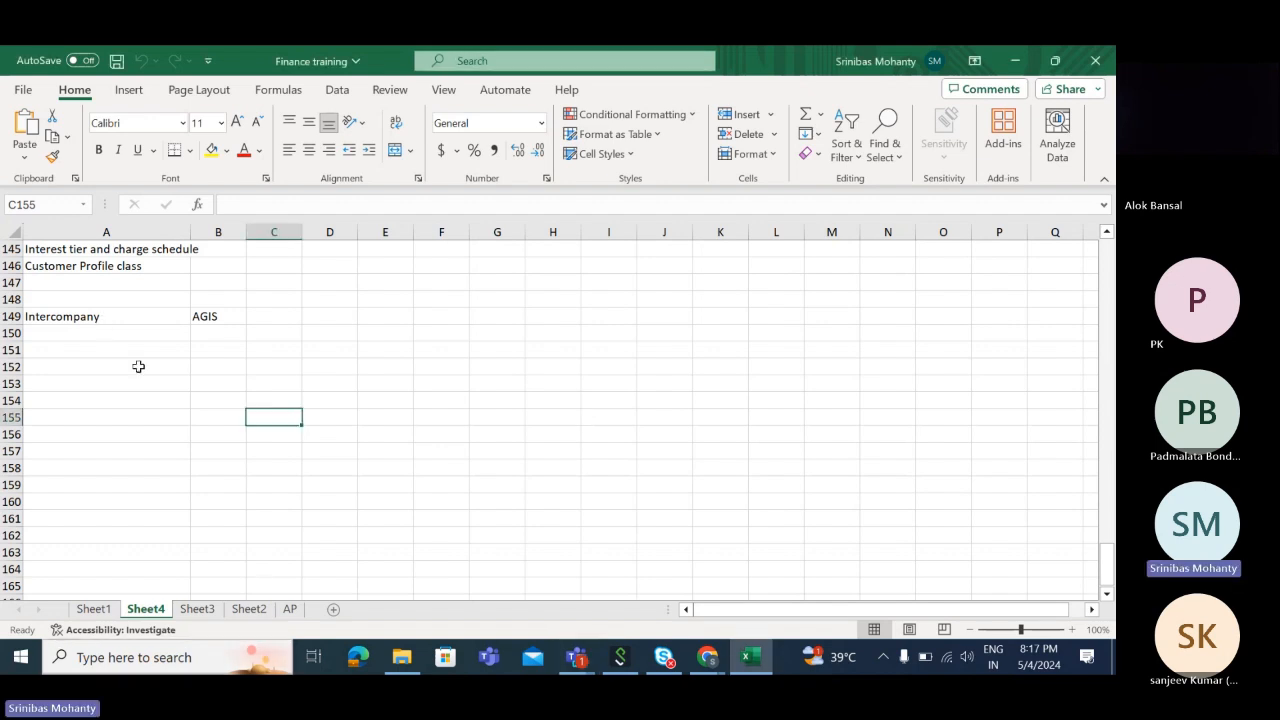
left_click(83, 317)
left_click(214, 319)
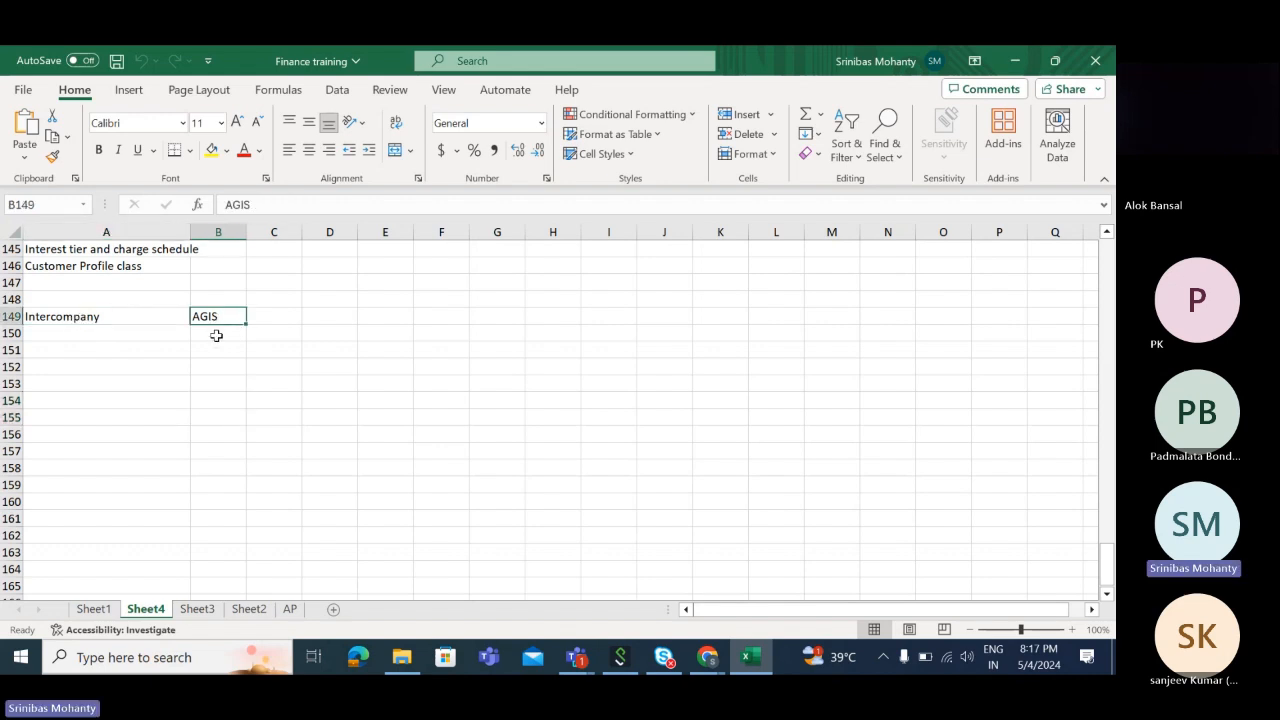
left_click(110, 337)
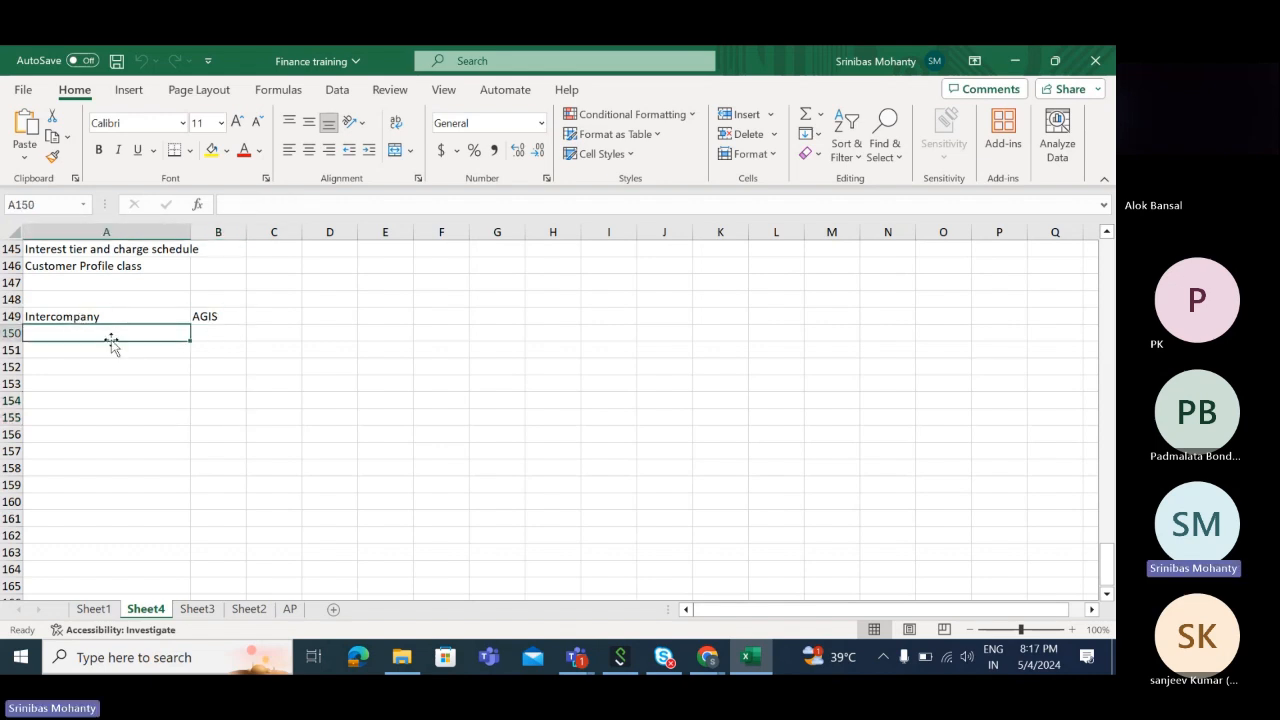
Enter US in cell A151 and UK in cell A152, below the Intercompany heading.
left_click(90, 350)
type("US")
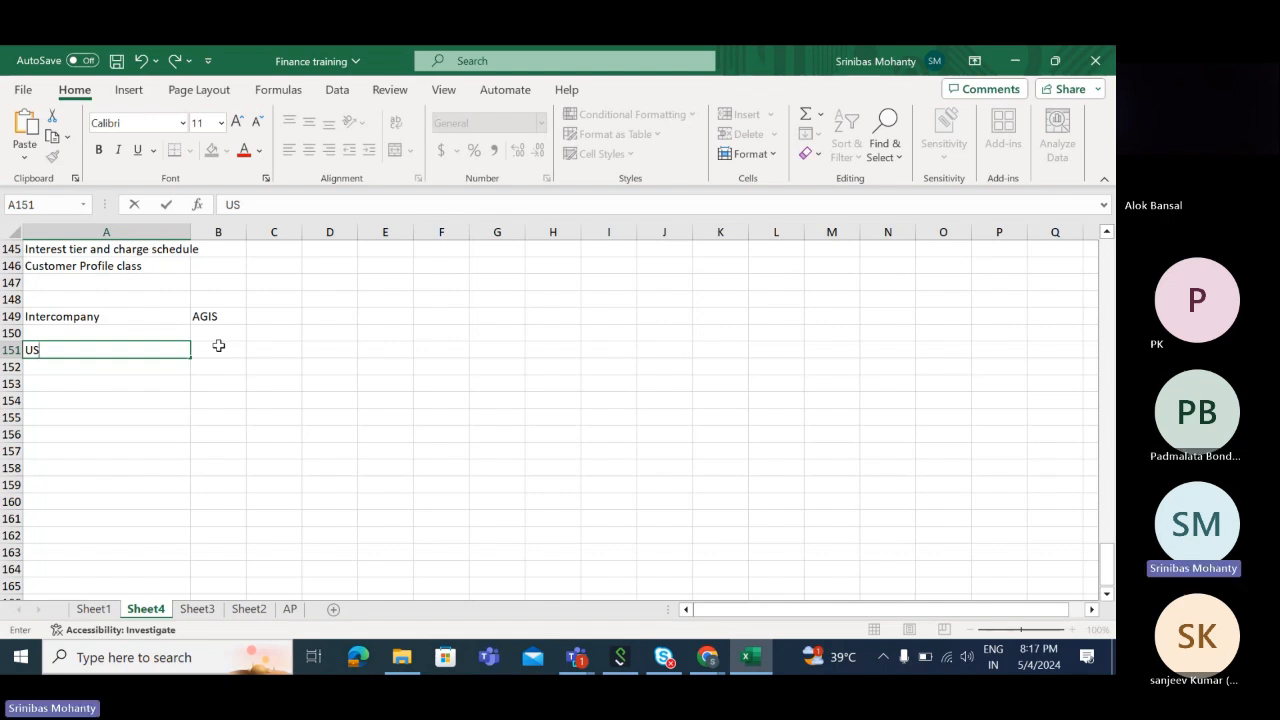
key("BackSpace")
type("S")
key("Return")
type("UK")
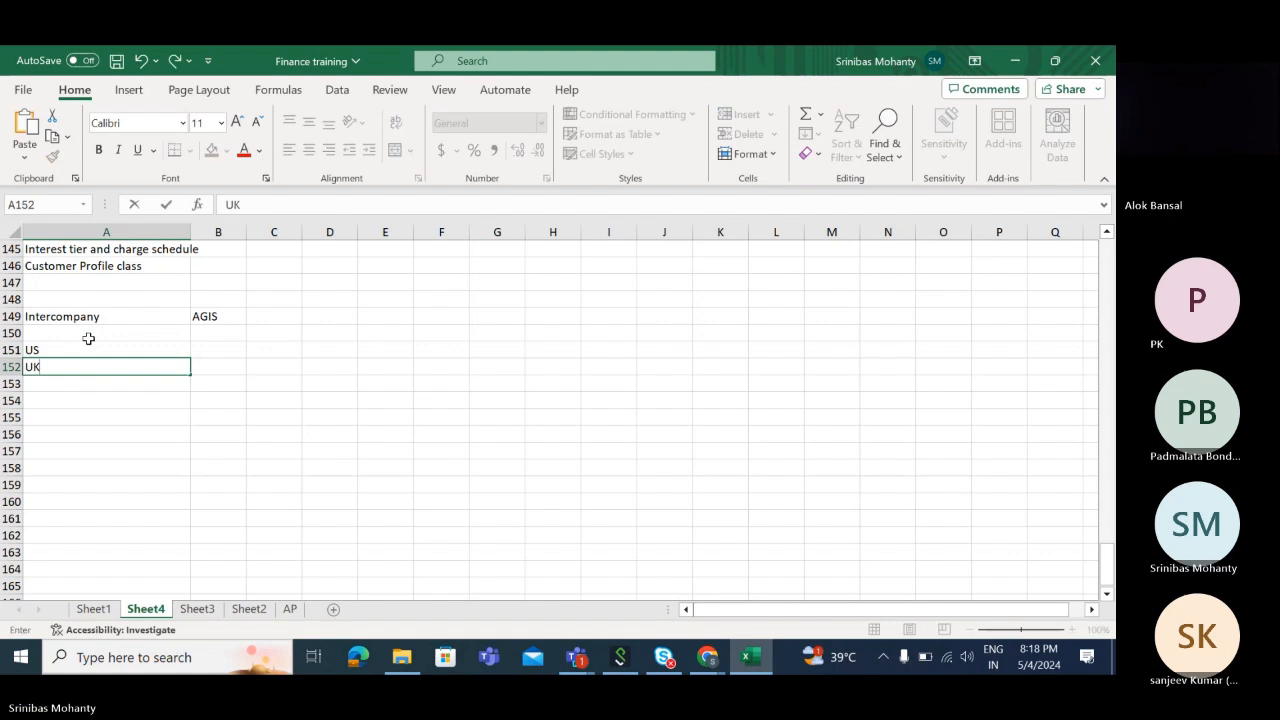
Widen column B and fill the US row in B151 to D151 with US1 LE, US1 BU and US Primary ledger.
left_click(223, 349)
left_click_drag(248, 230, 412, 231)
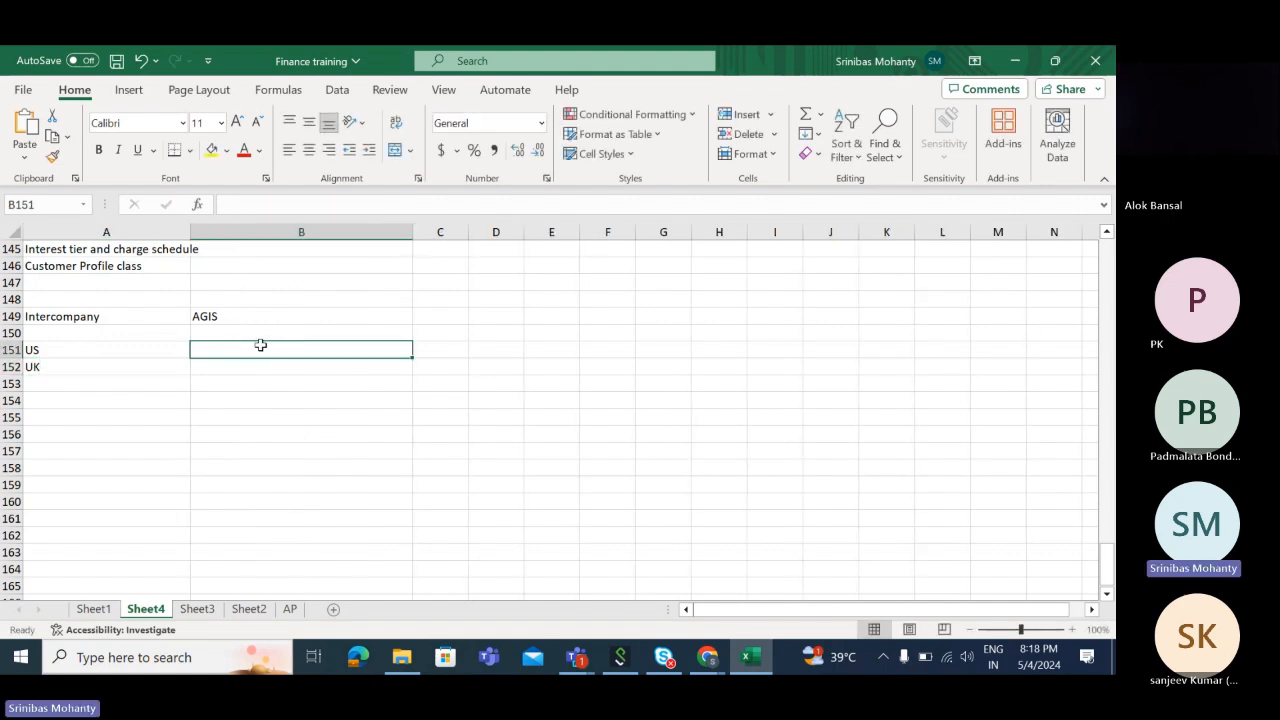
type("US")
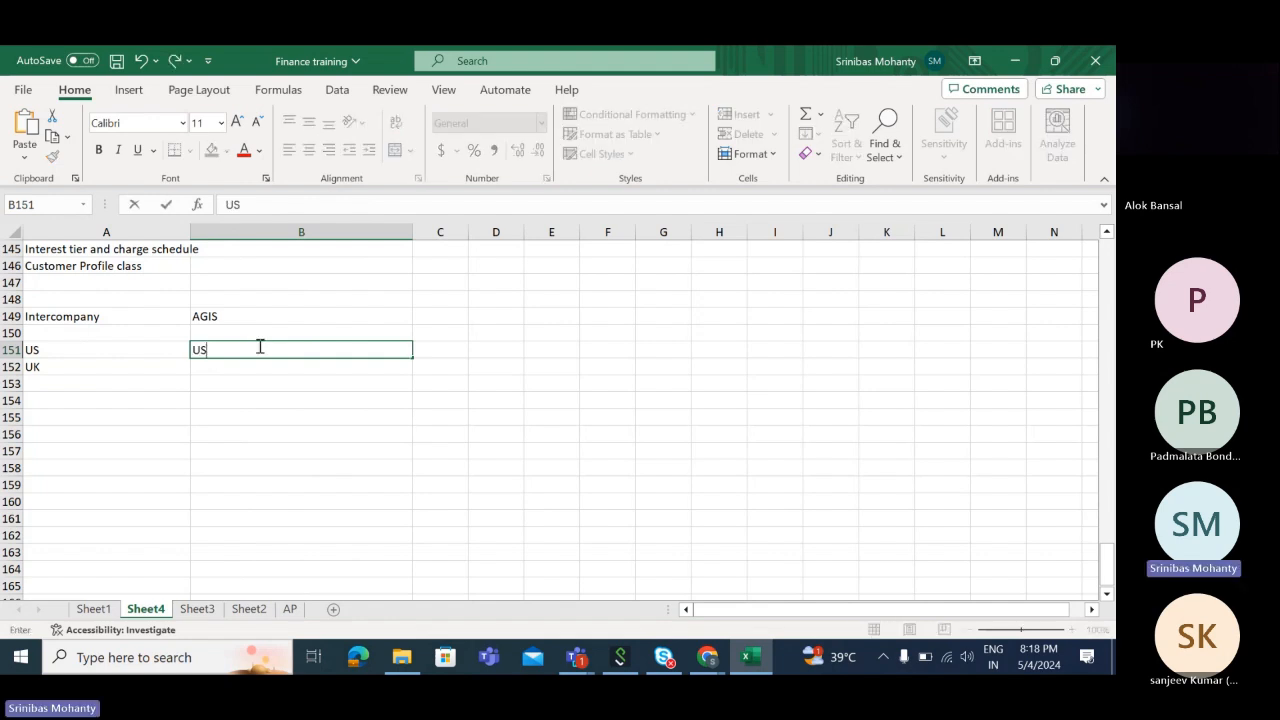
type("1 LE")
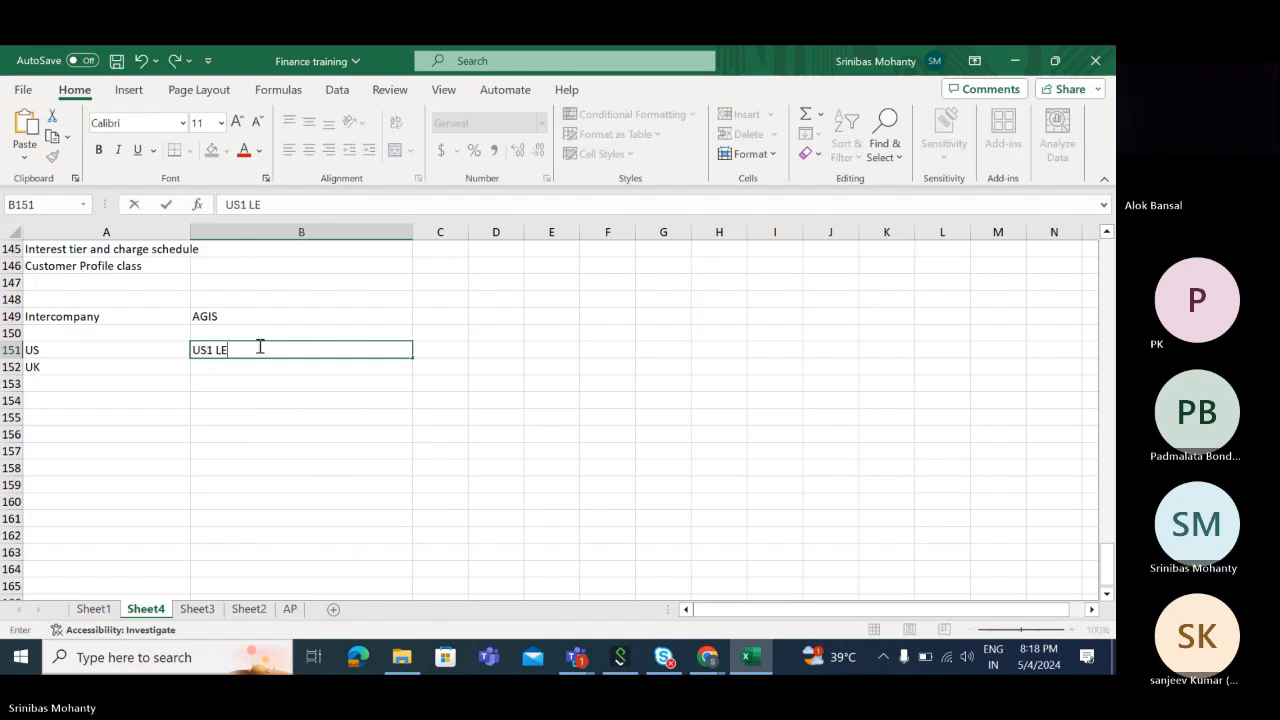
key("Tab")
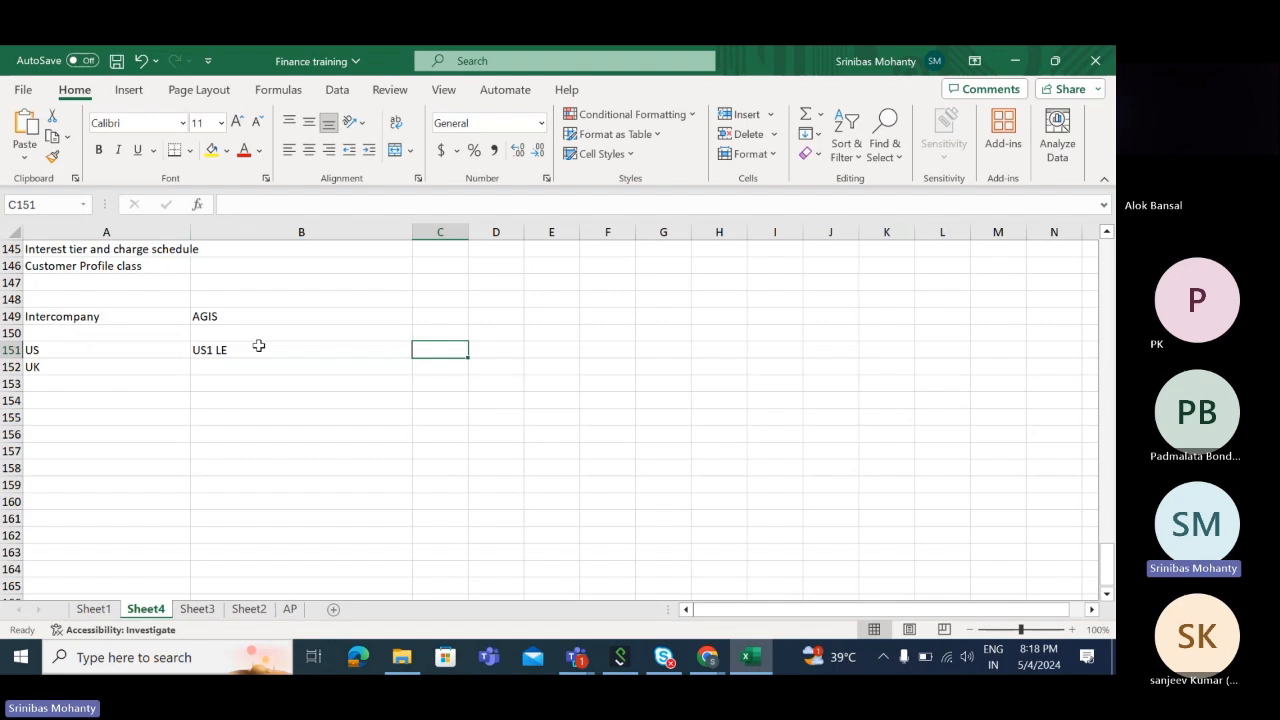
type("US1 BU")
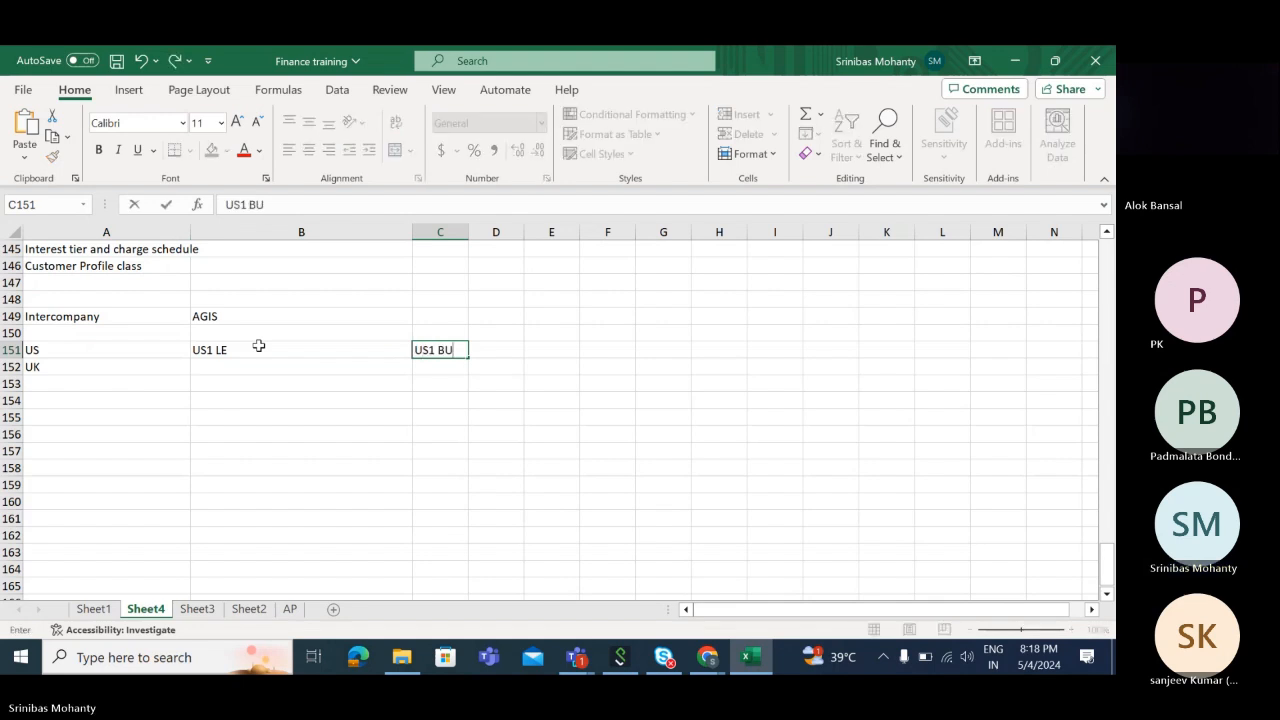
key("Tab")
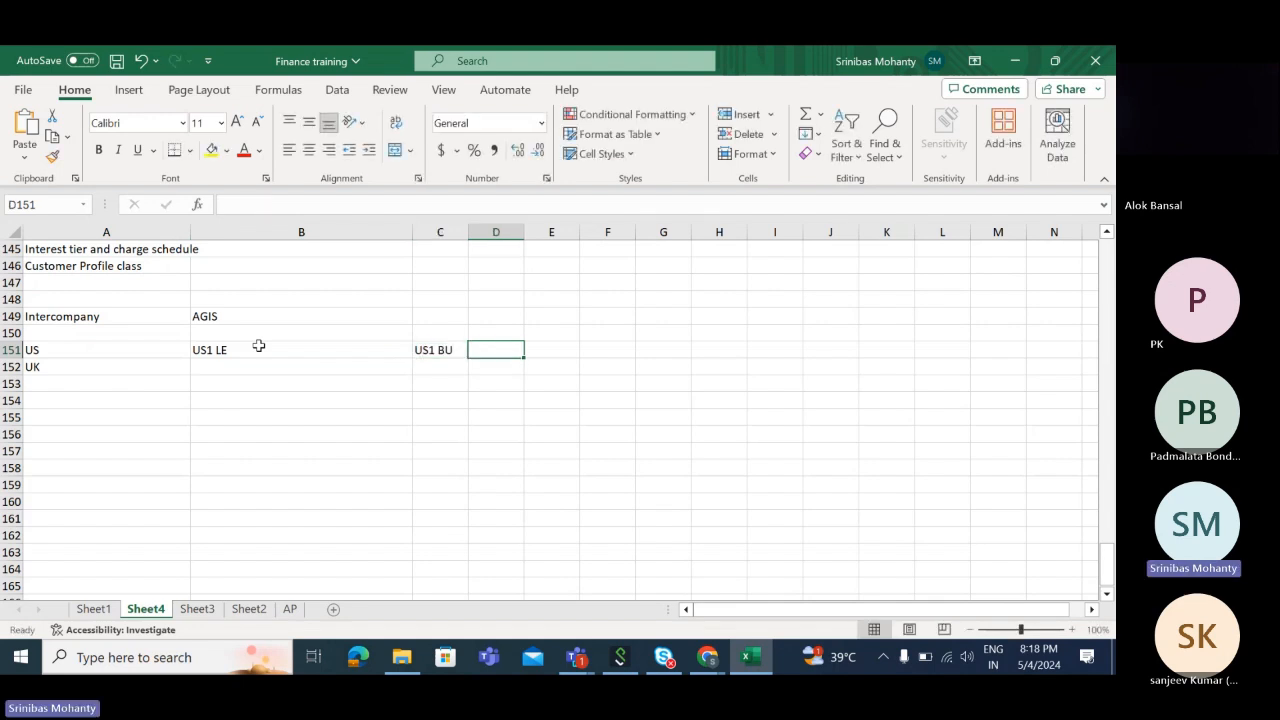
type("US")
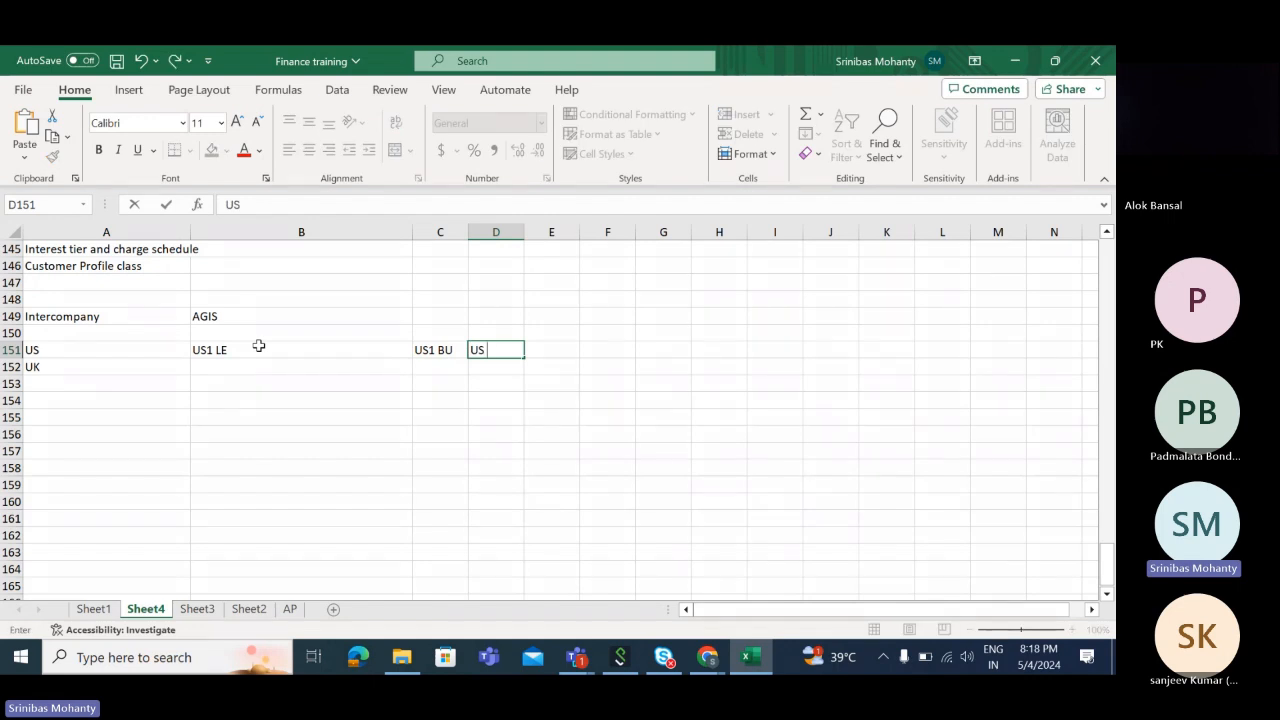
type(" Primary ledger")
left_click(103, 430)
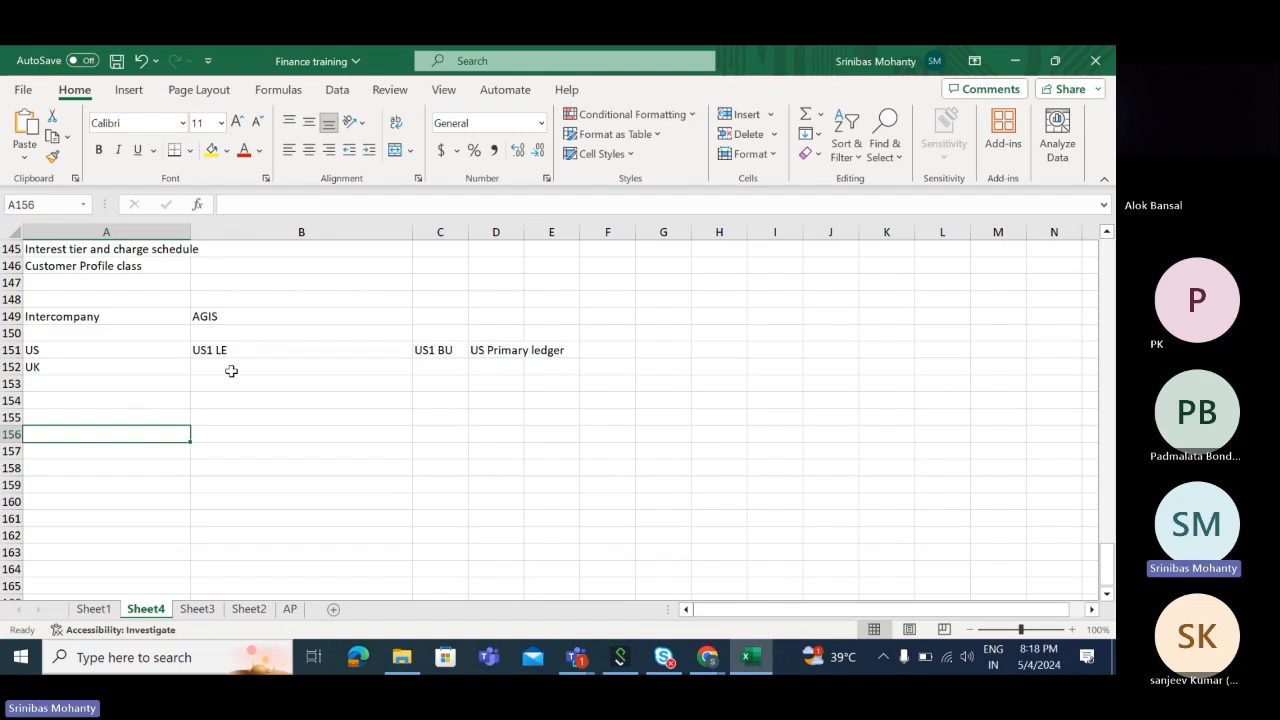
Fill the UK row in B152 to D152 with UK LE, UK BU and UK Ledger.
left_click(221, 366)
type("UK")
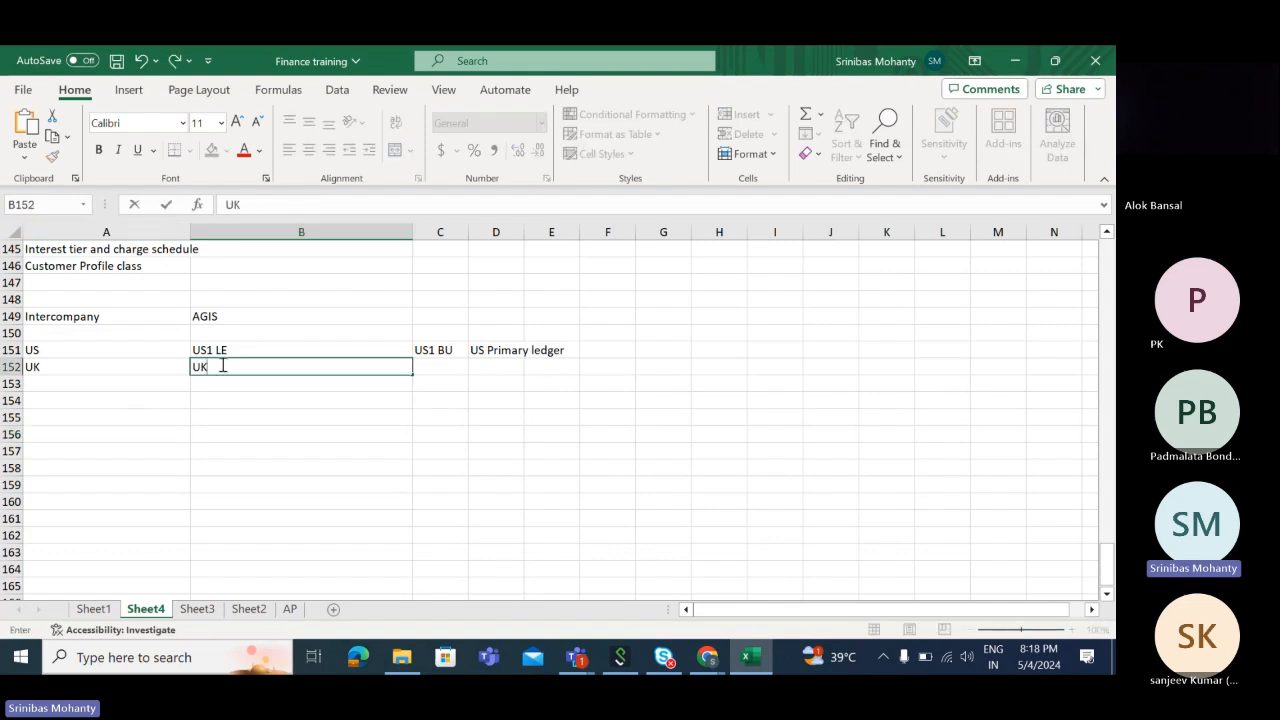
type(" LE")
key("Tab")
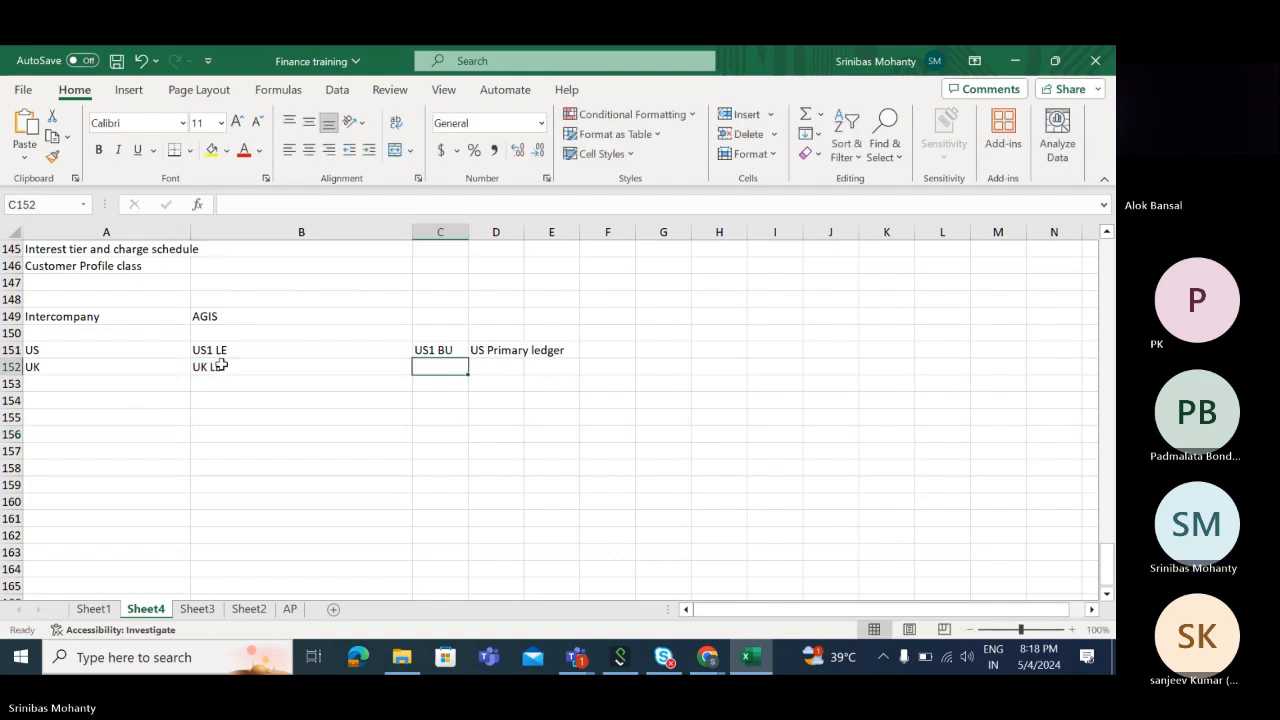
type("UK BU")
key("Tab")
type("UK Ledger")
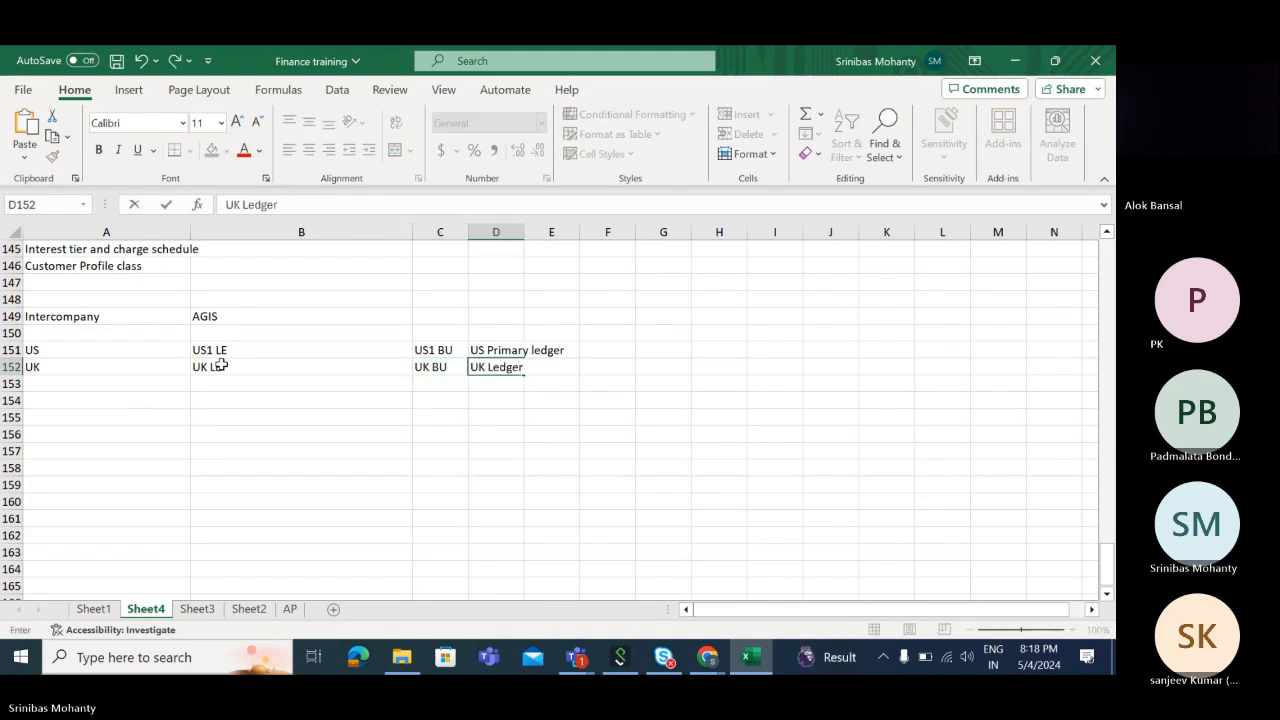
left_click(327, 465)
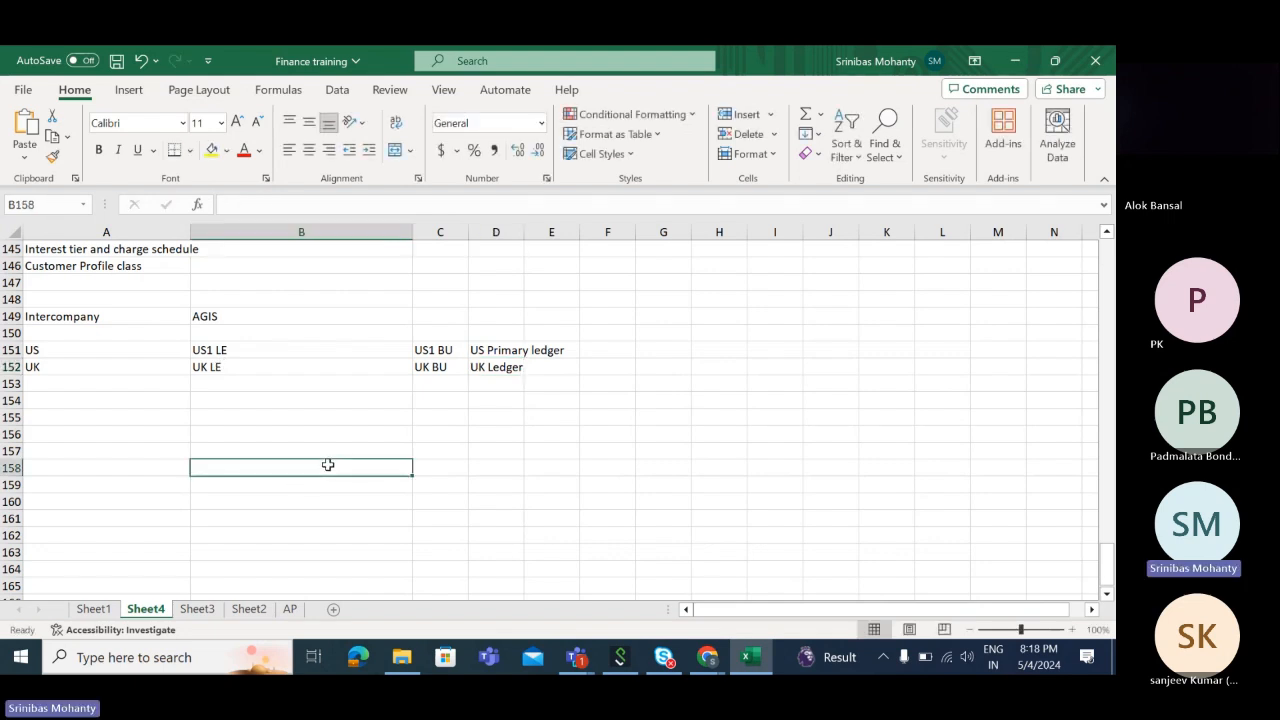
left_click(67, 352)
left_click(66, 371)
left_click(78, 352)
left_click(530, 352)
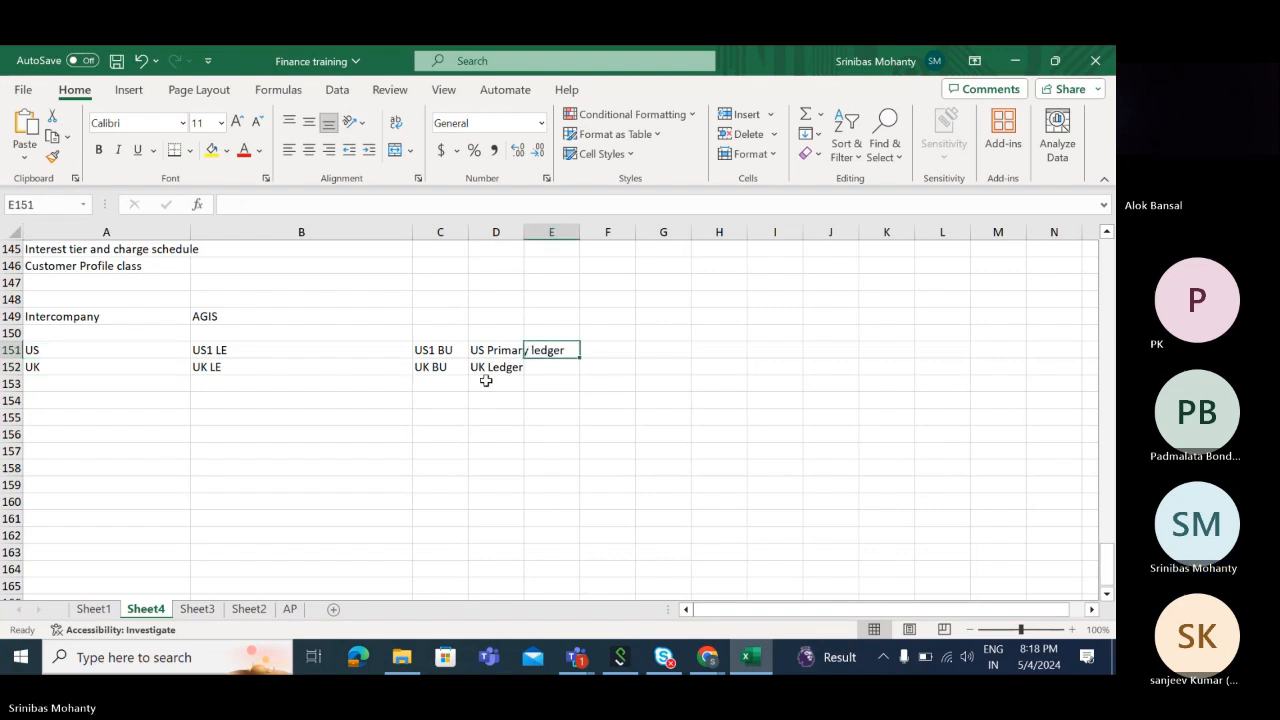
Widen column D for the US Primary ledger entry and select cell E151.
left_click_drag(524, 232, 549, 234)
left_click(72, 349)
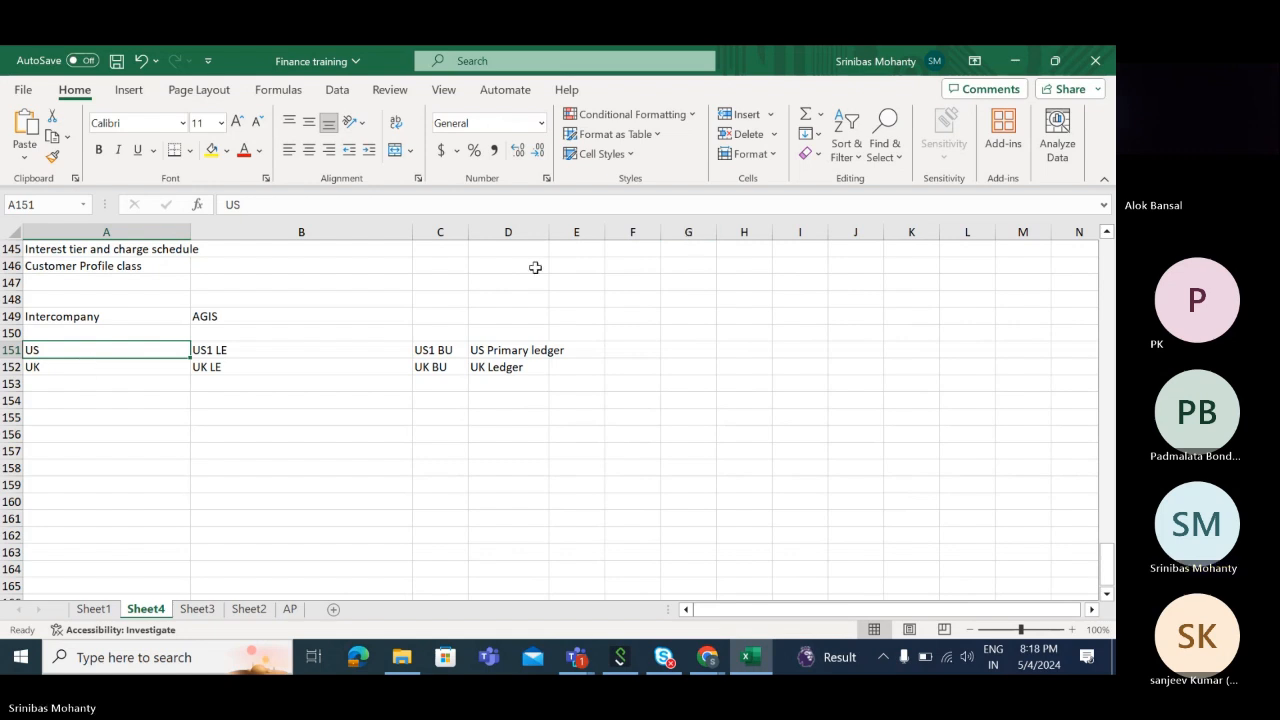
left_click_drag(548, 232, 561, 232)
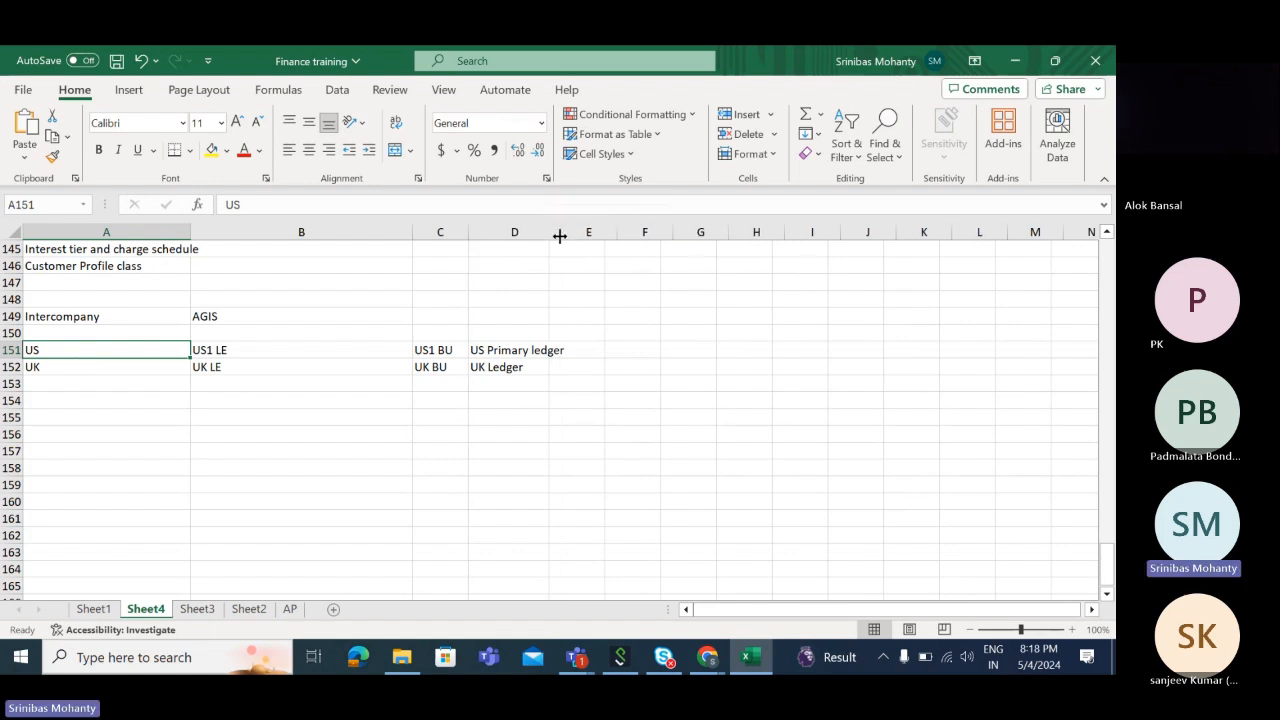
left_click(590, 349)
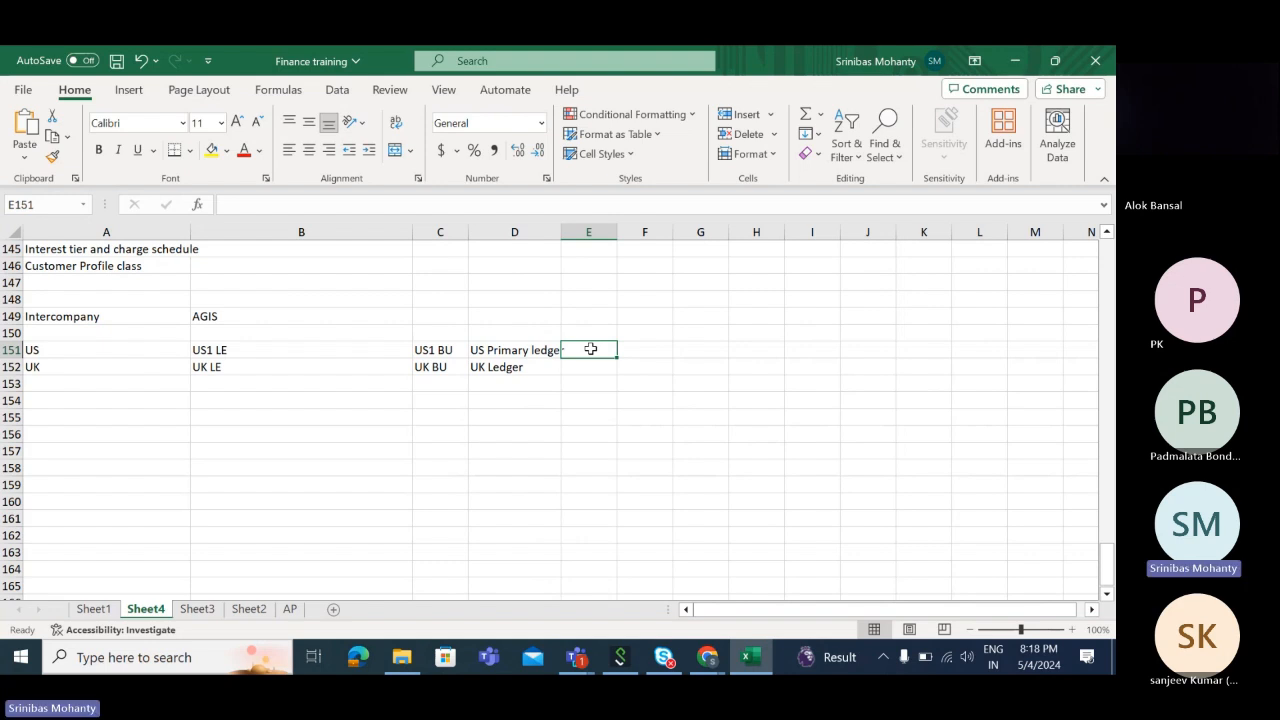
Enter Provider in cell E151 for the US row and Receiver in cell E152 for the UK row.
type("Pro")
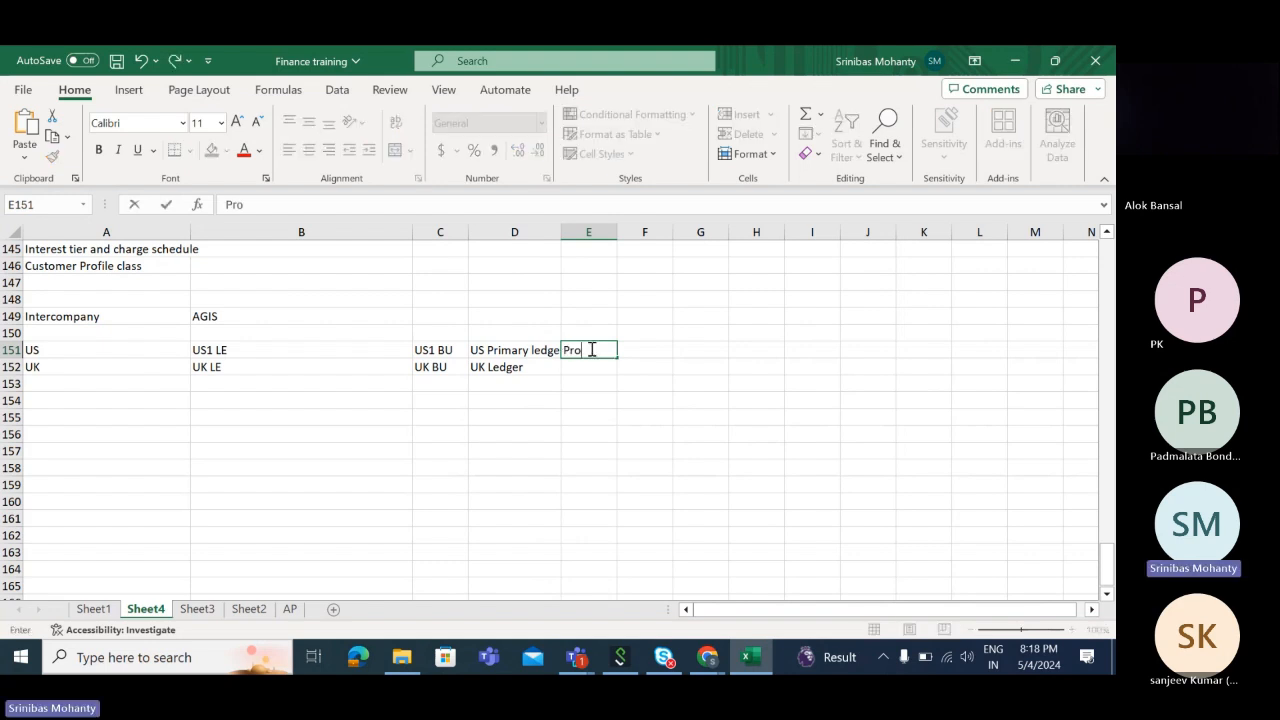
type("vider")
key("Return")
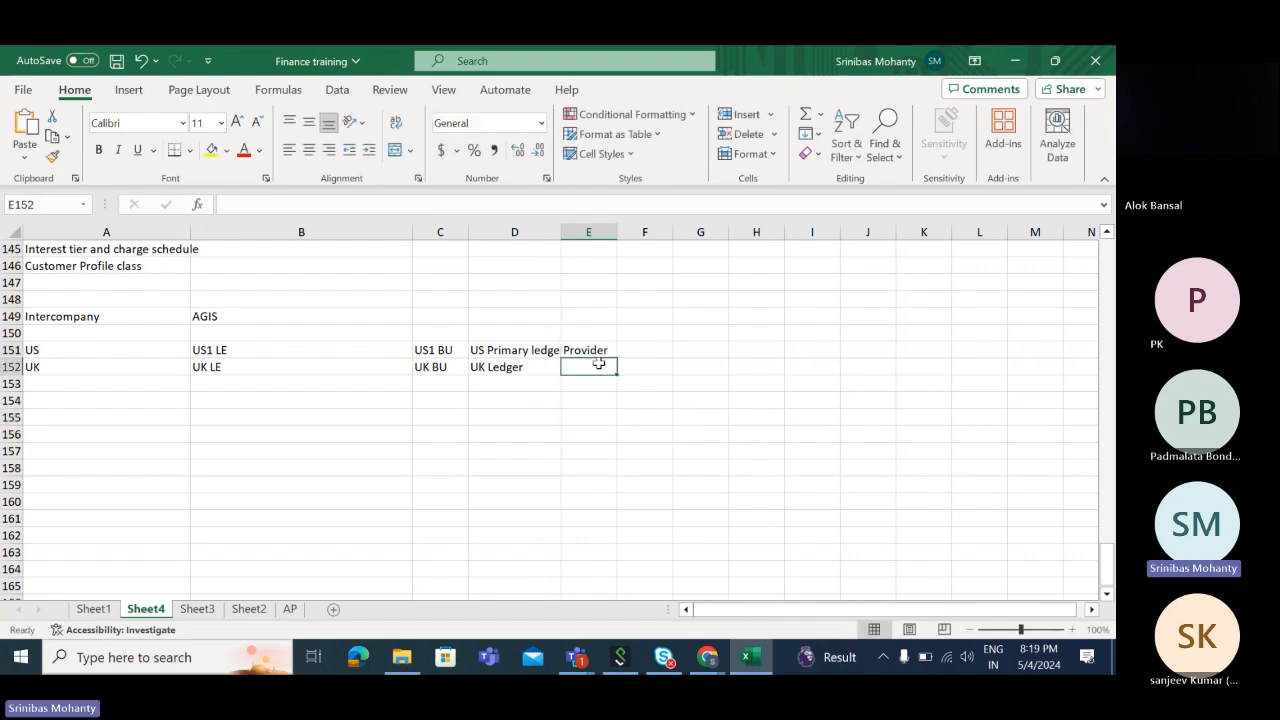
type("Receiva")
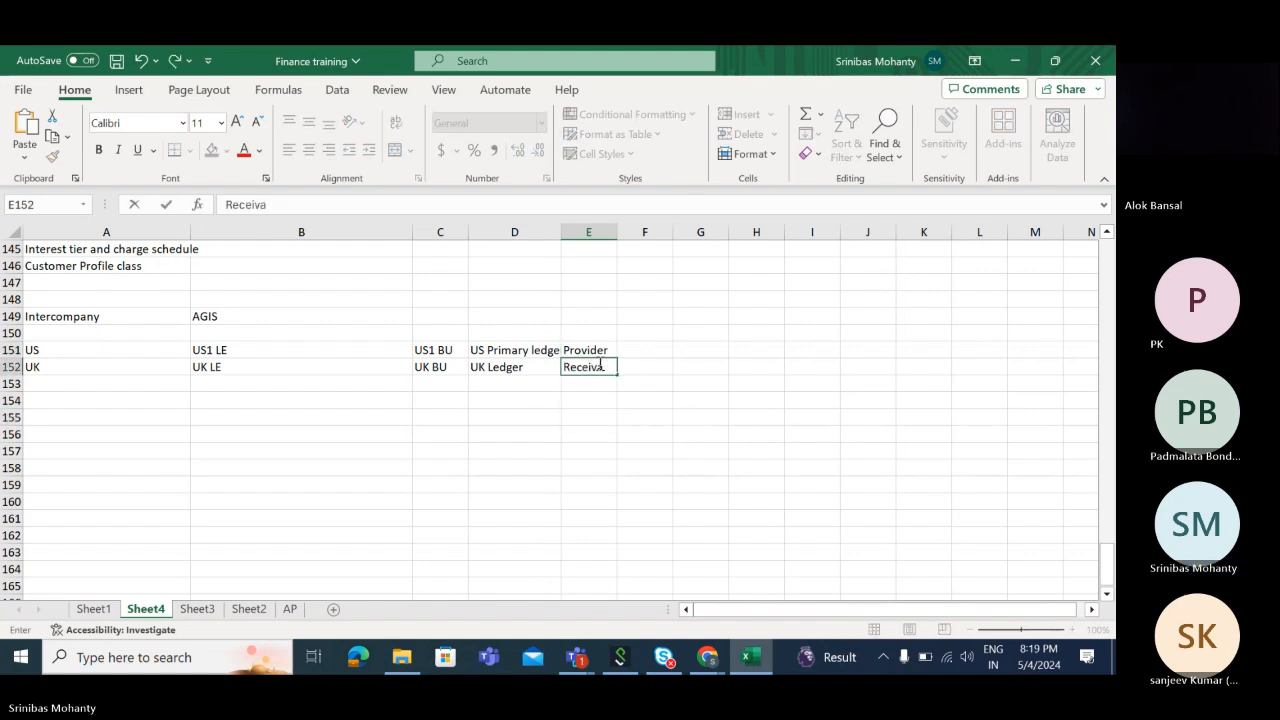
key("BackSpace")
type("er")
left_click(641, 467)
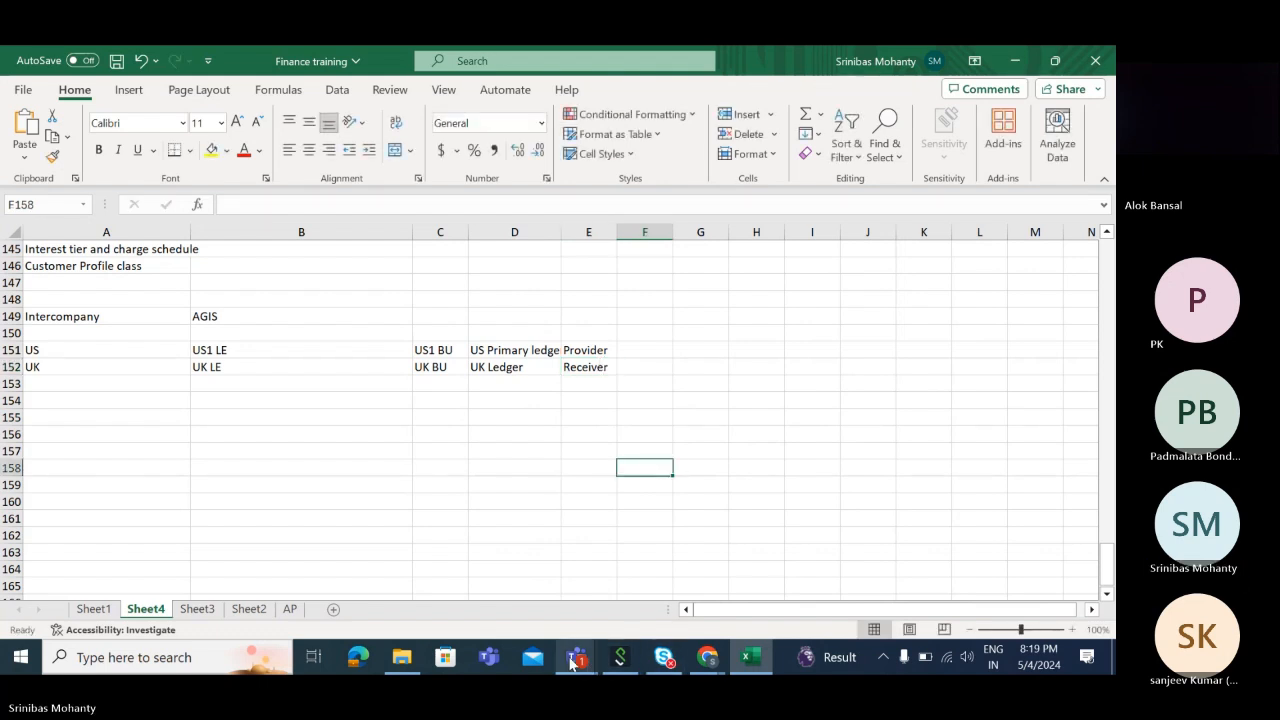
Switch to the Teams meeting window, admit the participant waiting in the lobby, and minimize the Teams windows to return to Excel.
mouse_move(573, 662)
left_click(386, 597)
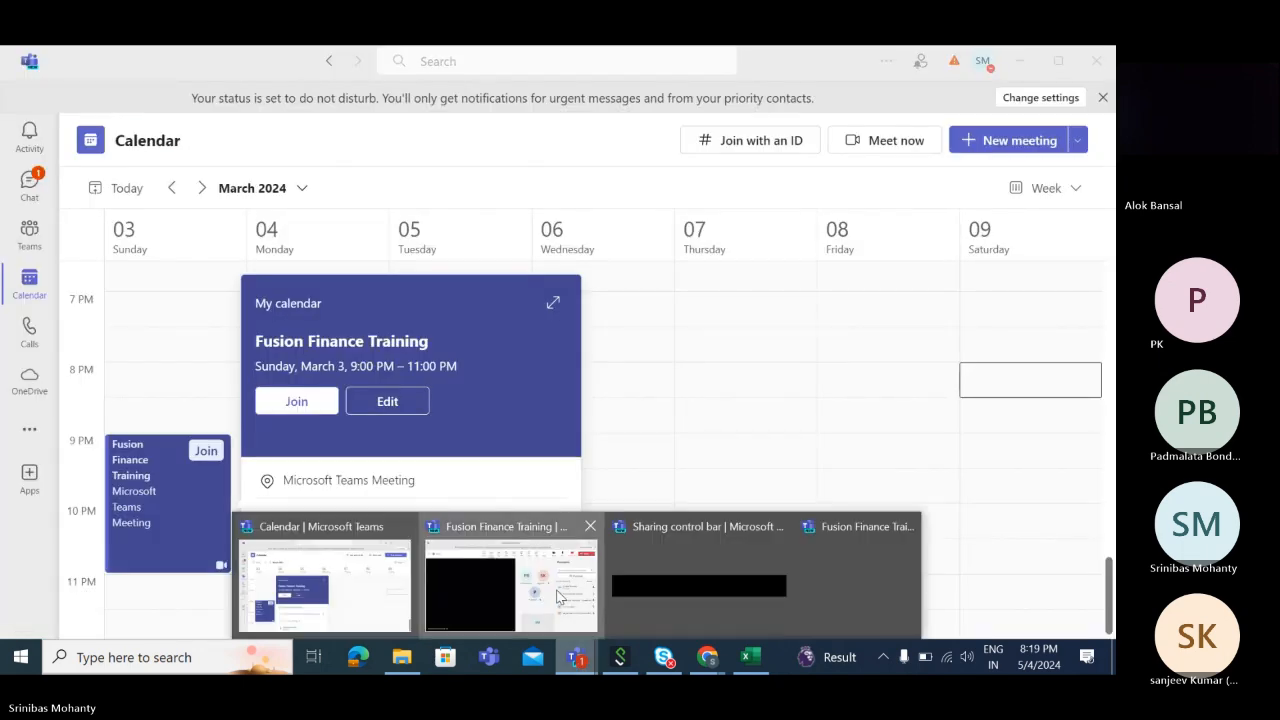
left_click(559, 597)
left_click(1055, 350)
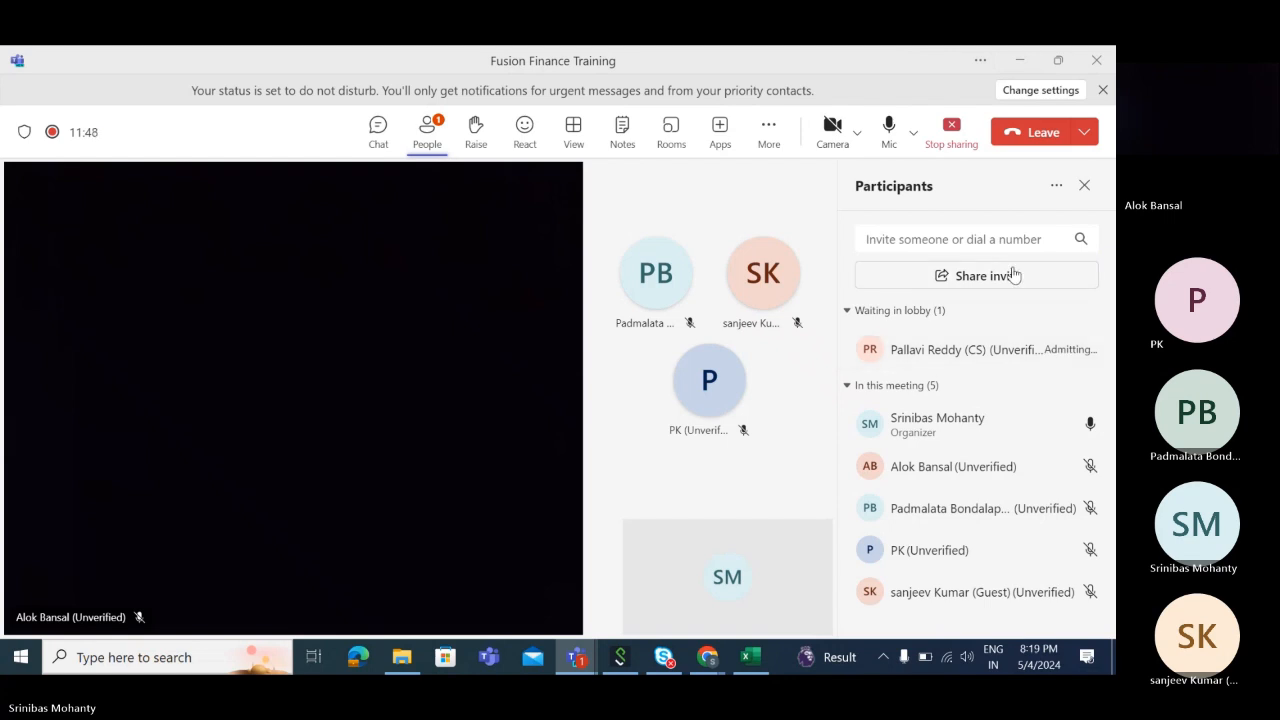
left_click(1019, 60)
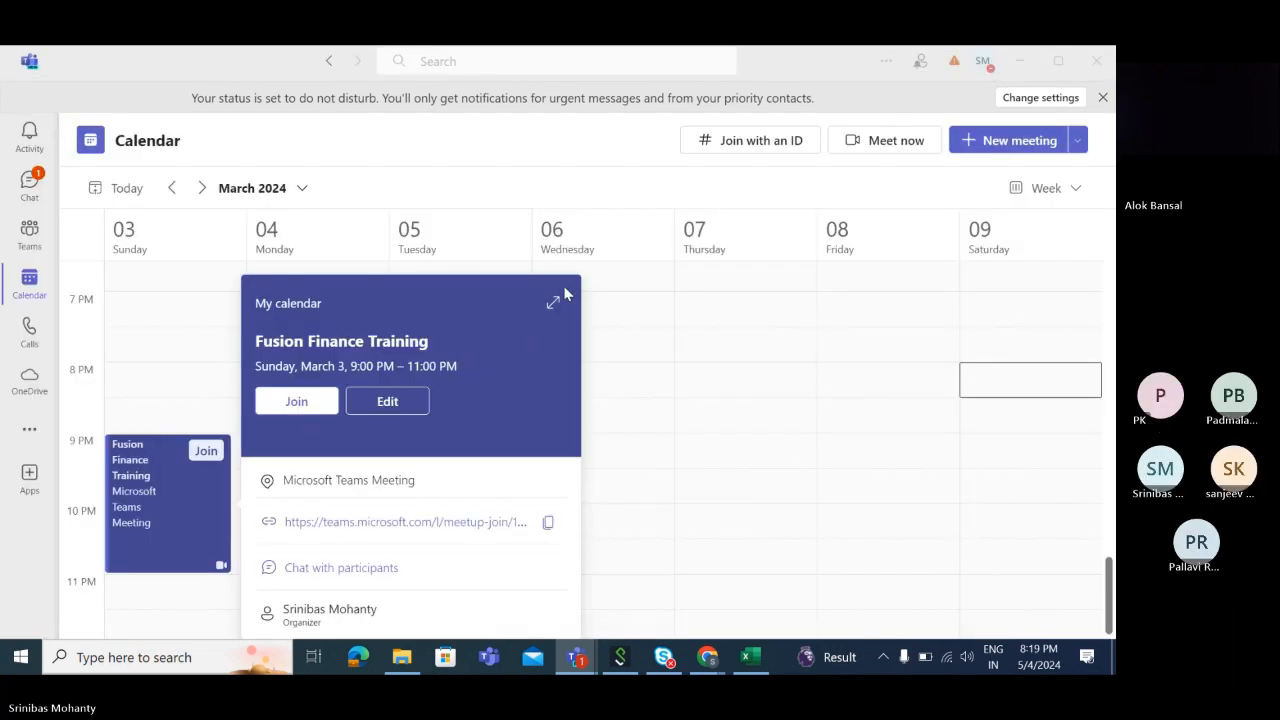
left_click(1019, 60)
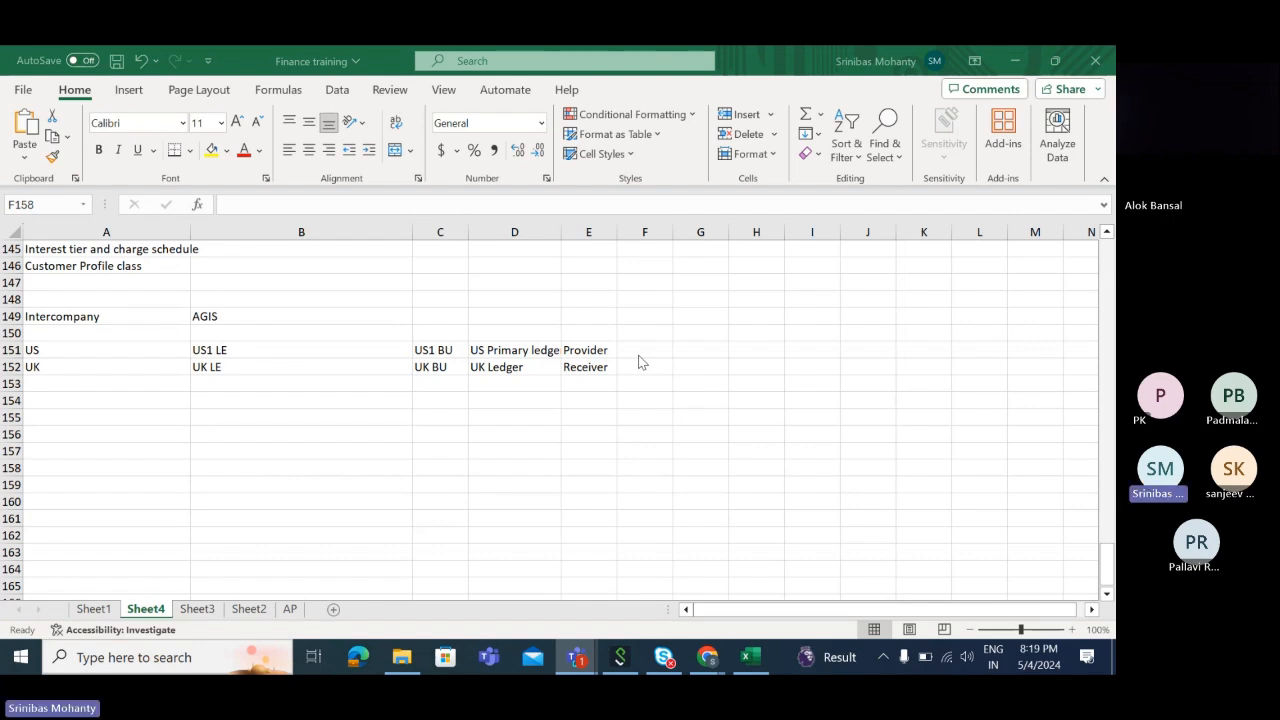
Widen column E slightly, and enter Seller in cell F151 and Buyer in cell F152.
left_click_drag(617, 236, 642, 237)
left_click(598, 349)
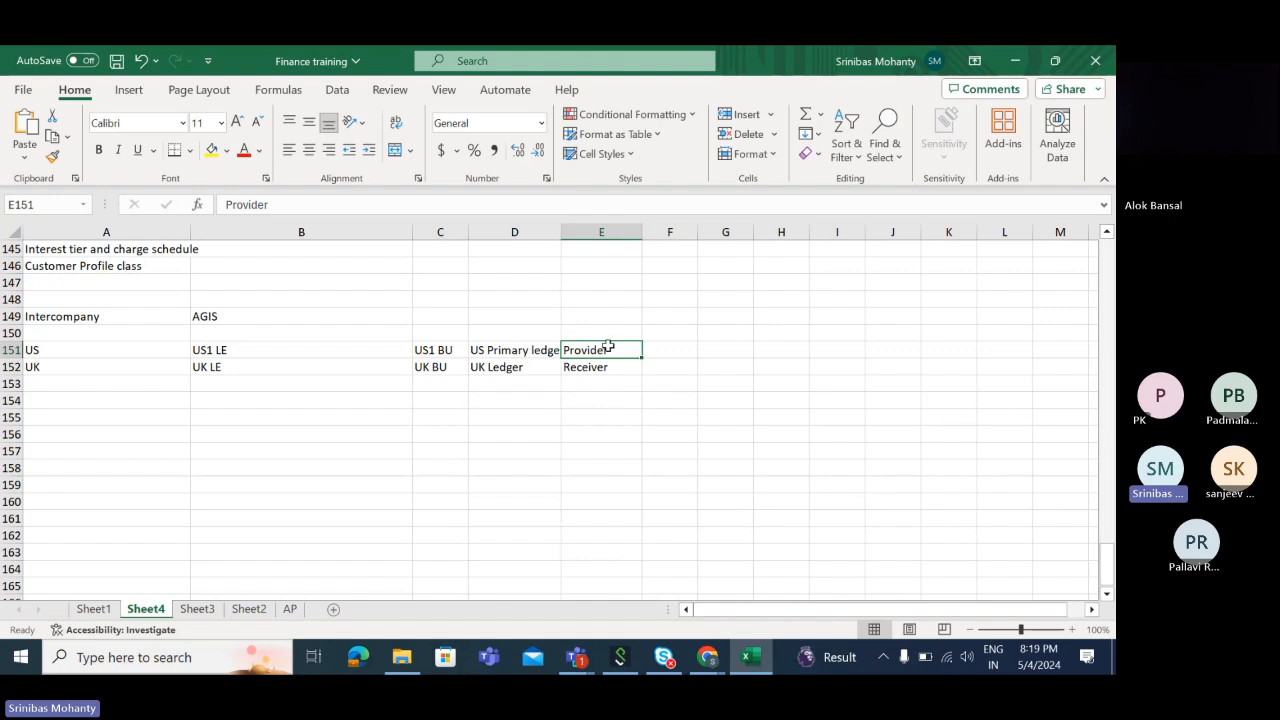
left_click(617, 367)
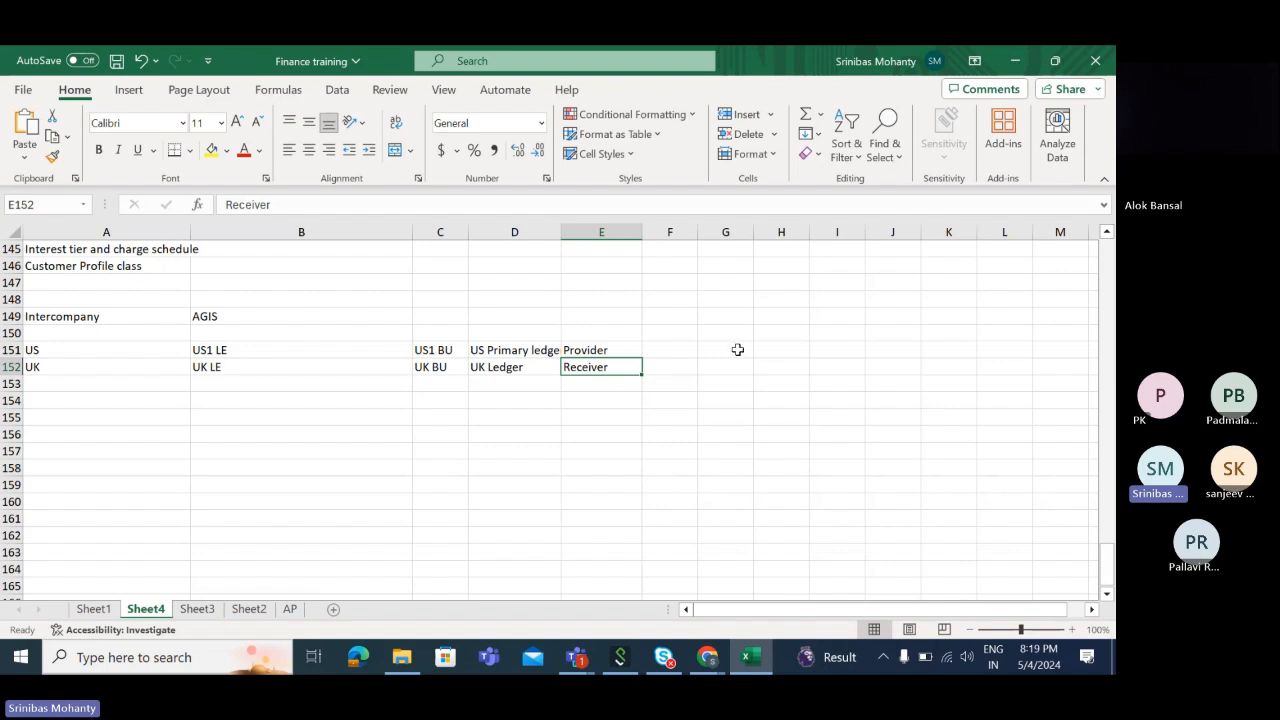
left_click(682, 350)
type("Seller")
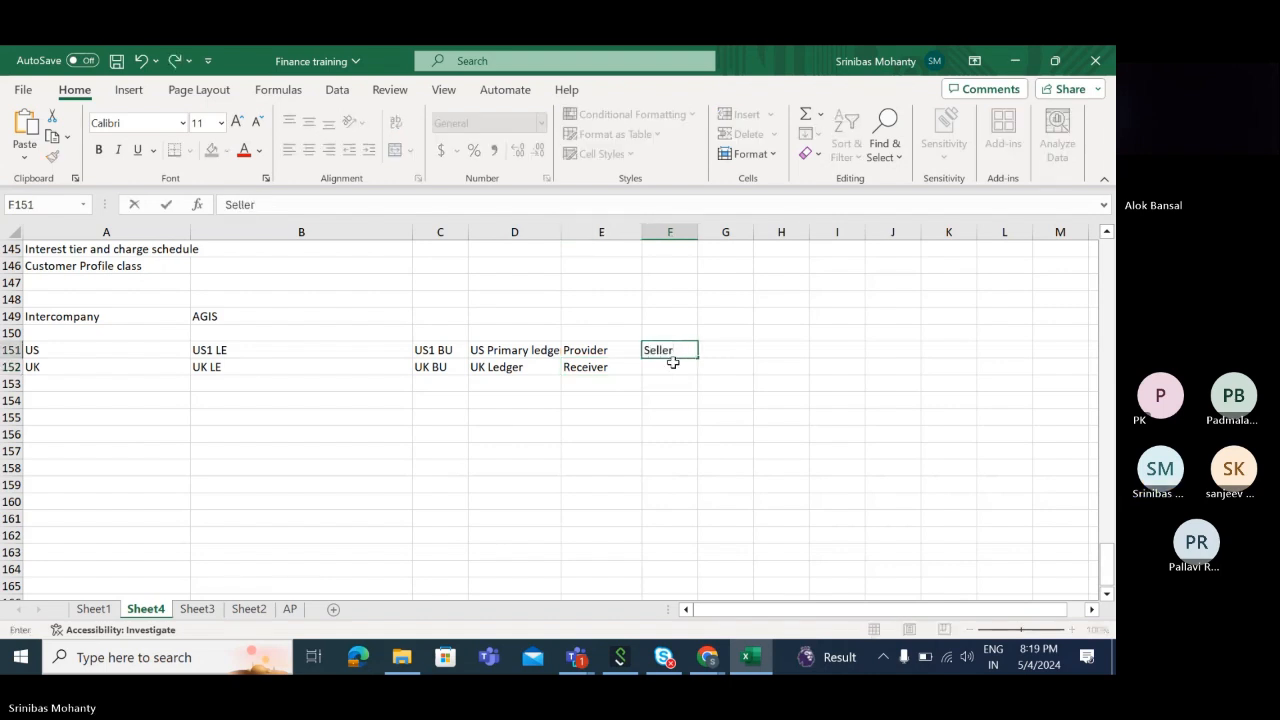
left_click(674, 364)
type("Buyer")
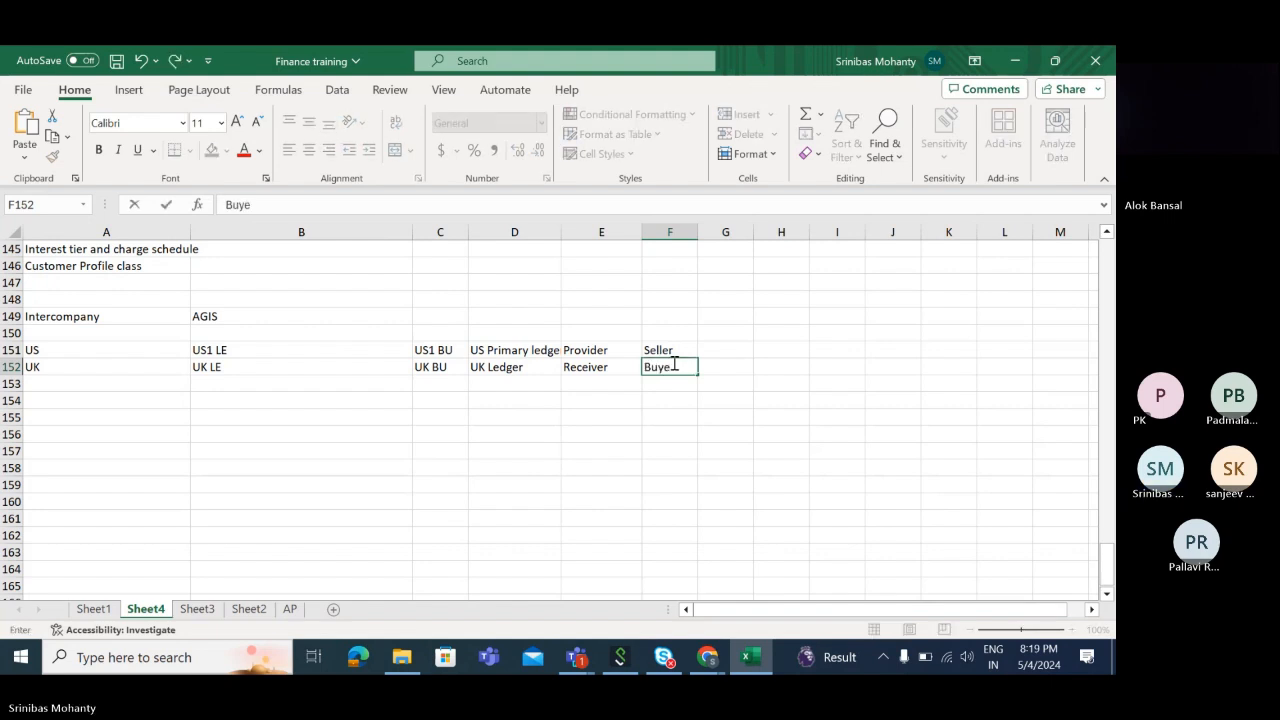
left_click(646, 438)
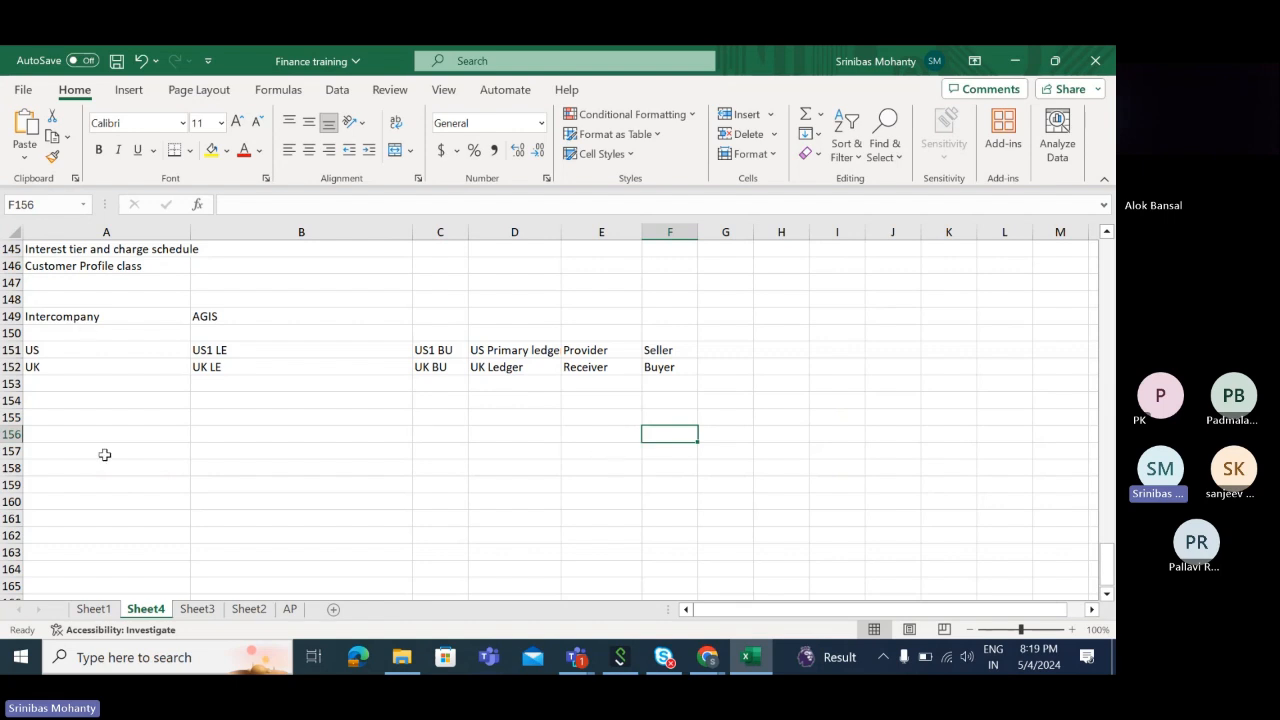
Select the US and UK rows across A151 to G152 and narrow column B to suit its short entries.
left_click_drag(88, 351, 708, 382)
left_click(74, 439)
left_click(71, 350)
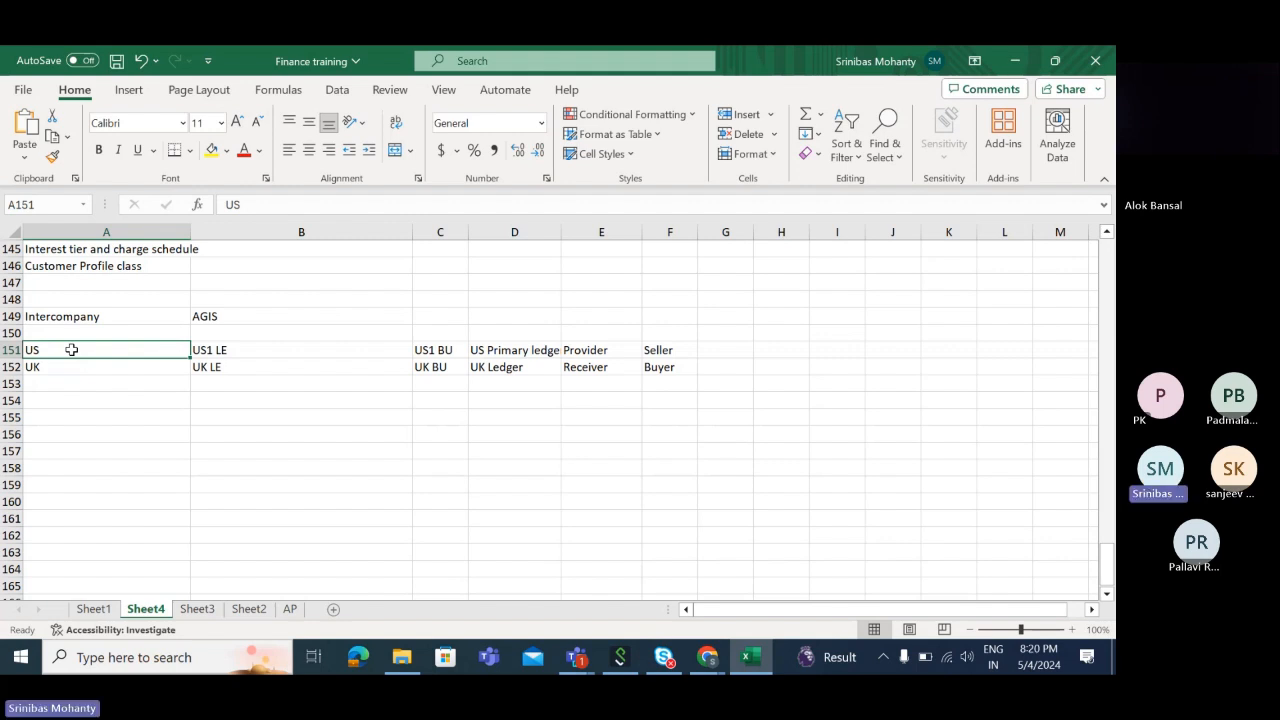
left_click(120, 449)
left_click_drag(58, 349, 725, 360)
left_click_drag(412, 232, 275, 300)
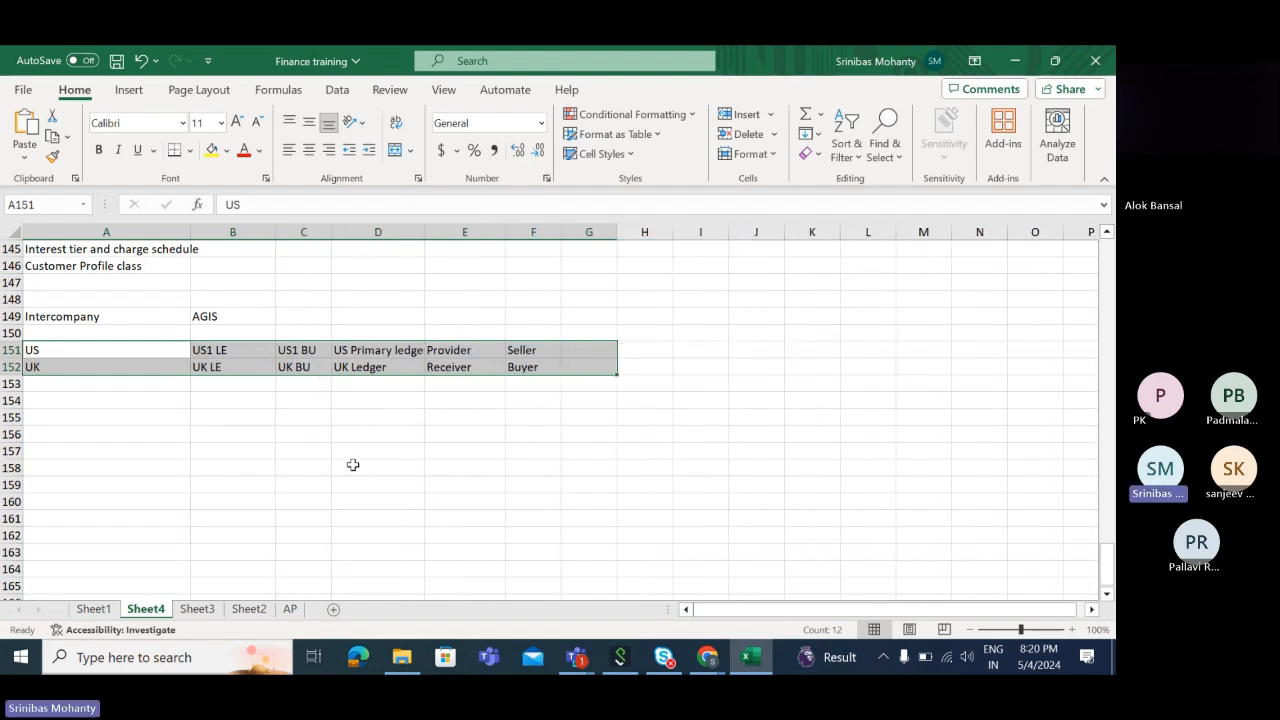
left_click(297, 437)
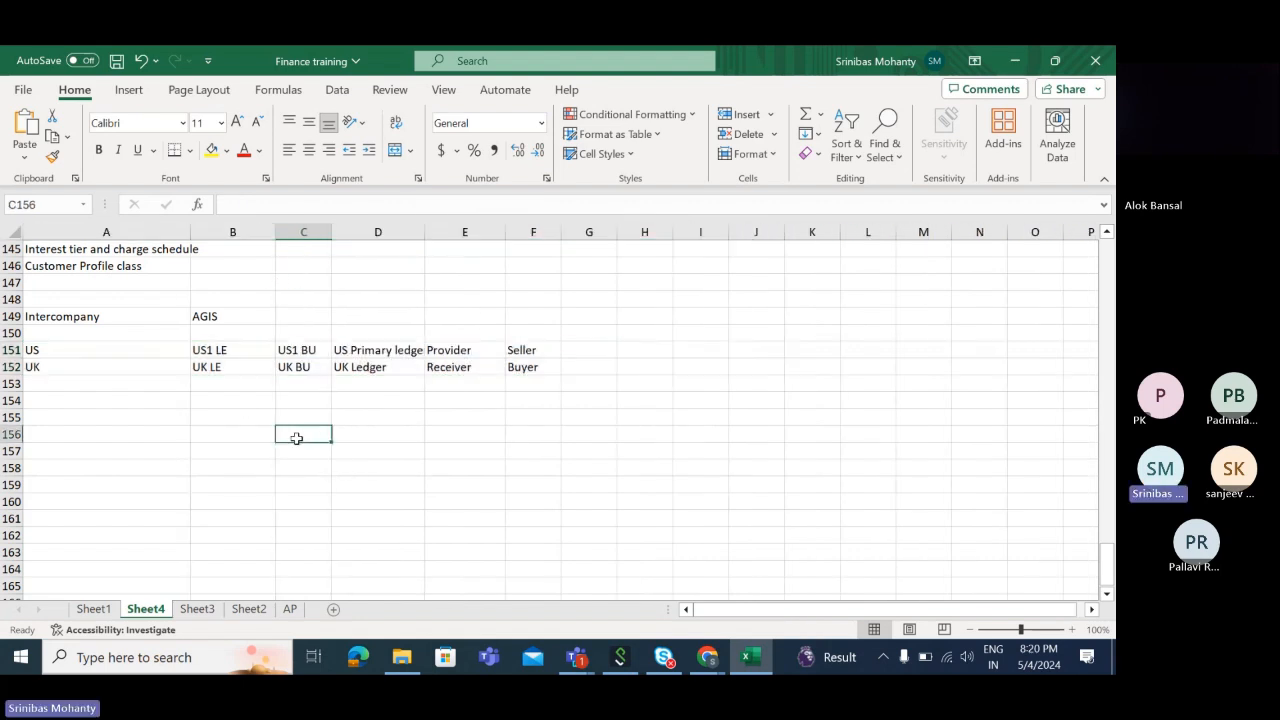
Enter Transactions in cell A154 and With Subledger Invocing in cell B154.
left_click(63, 400)
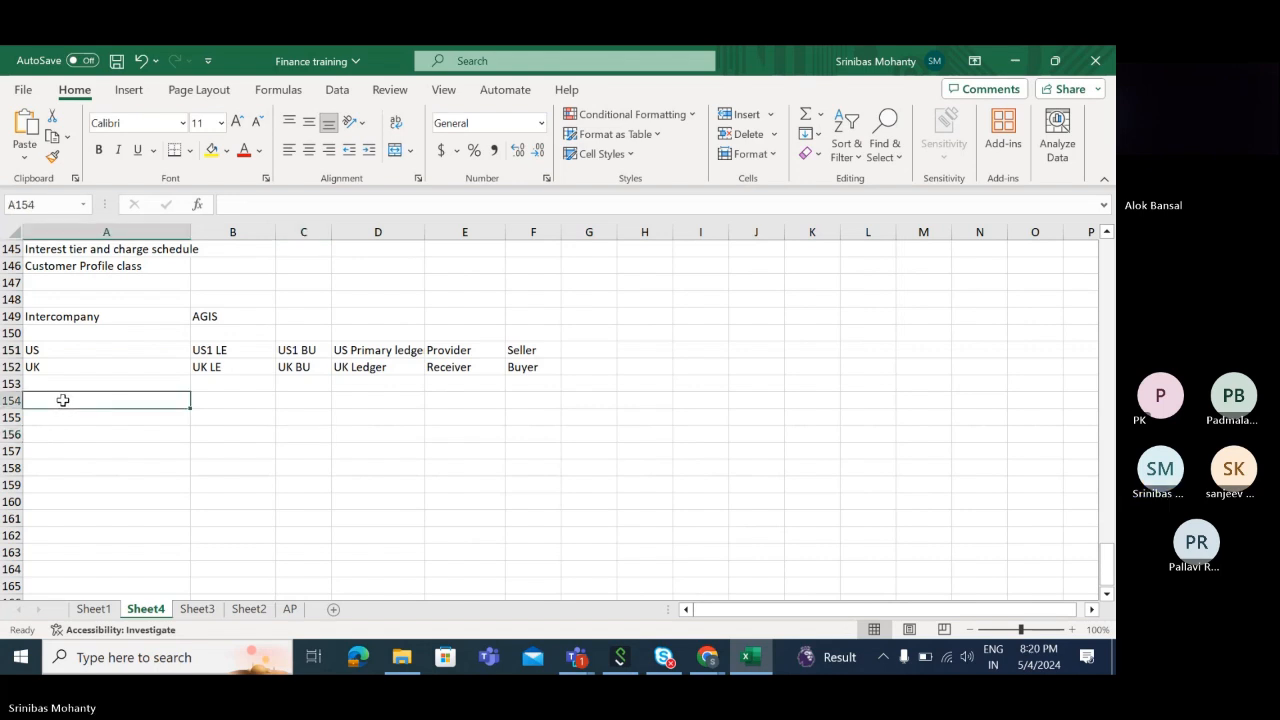
key("Right")
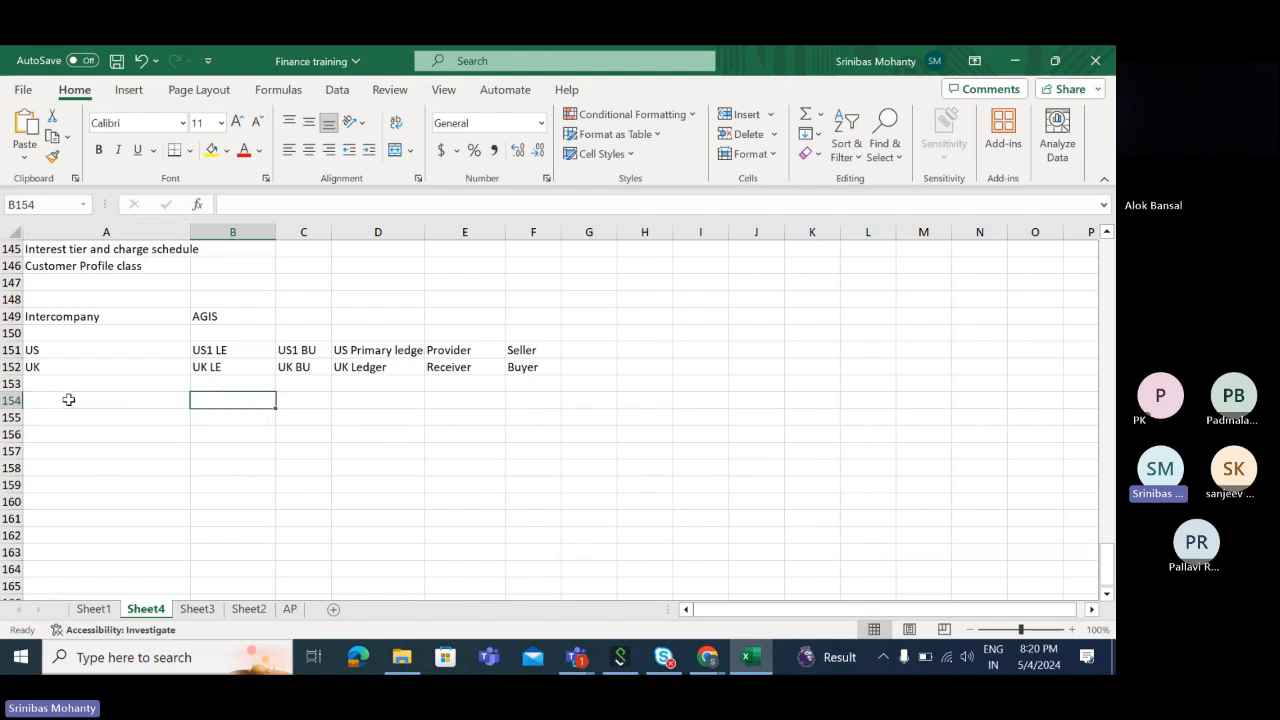
left_click(68, 399)
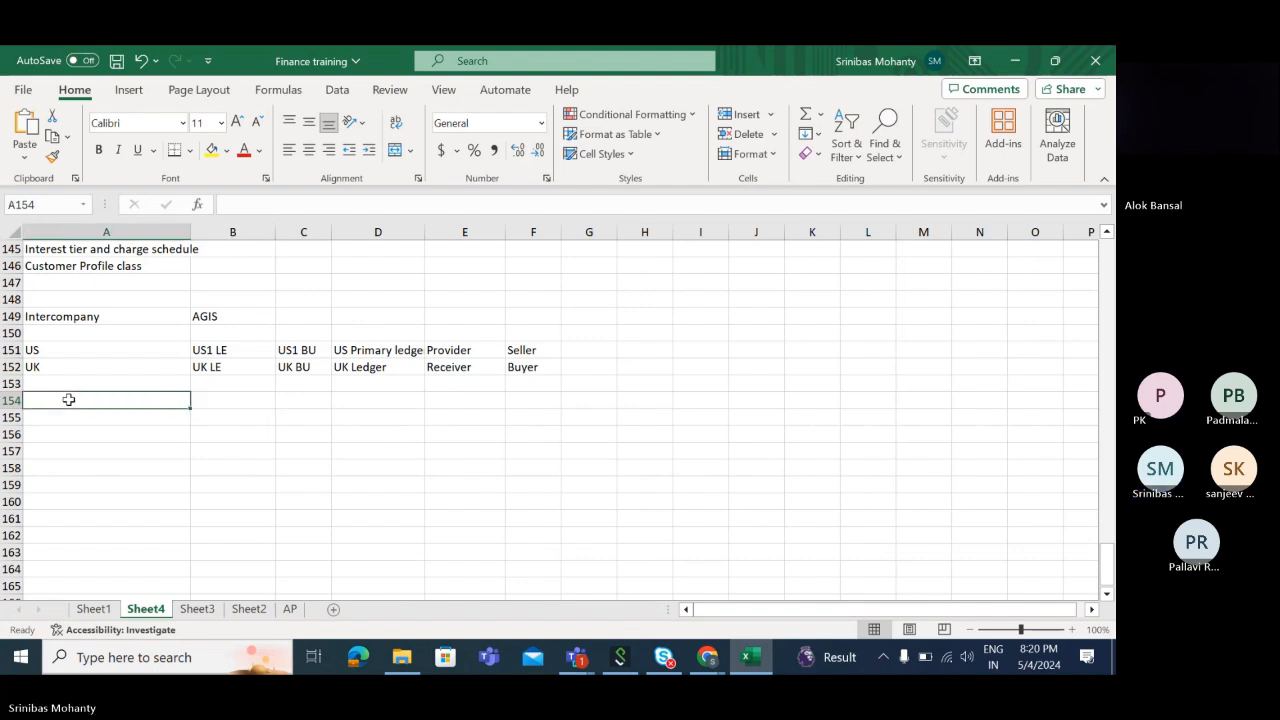
type("Transactions")
key("Tab")
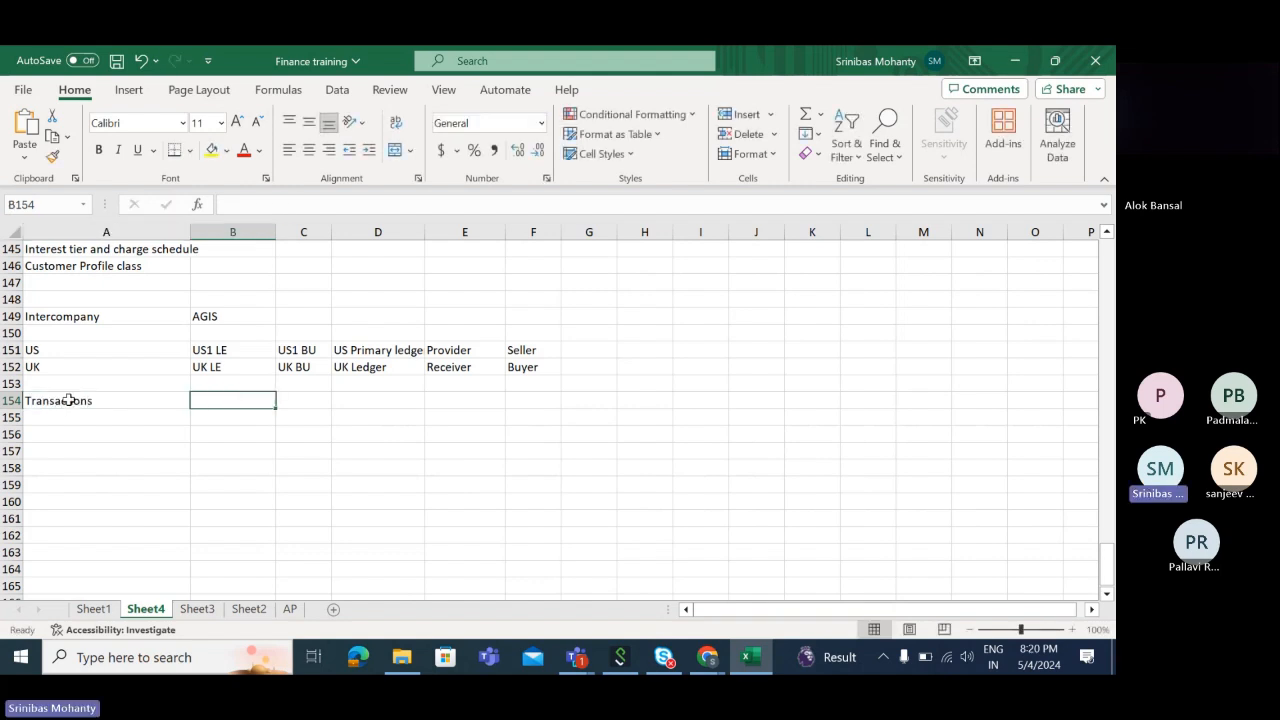
type("With Suble")
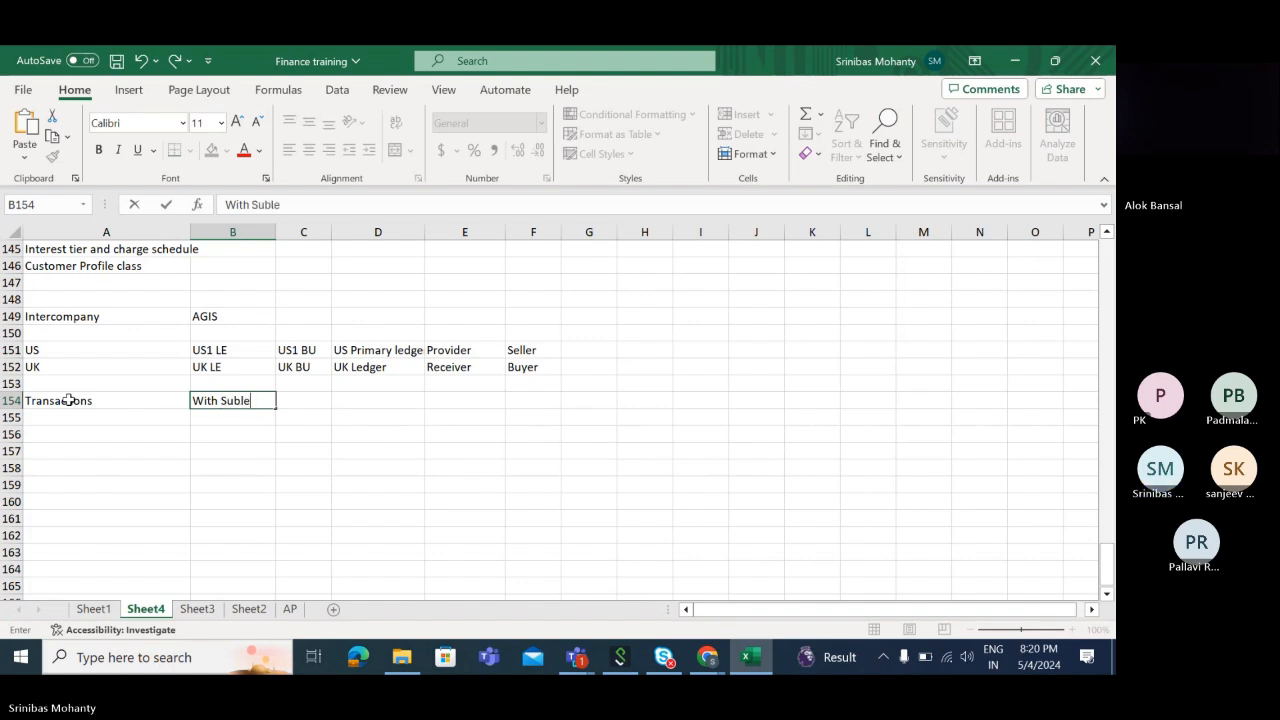
type("dger Invoci")
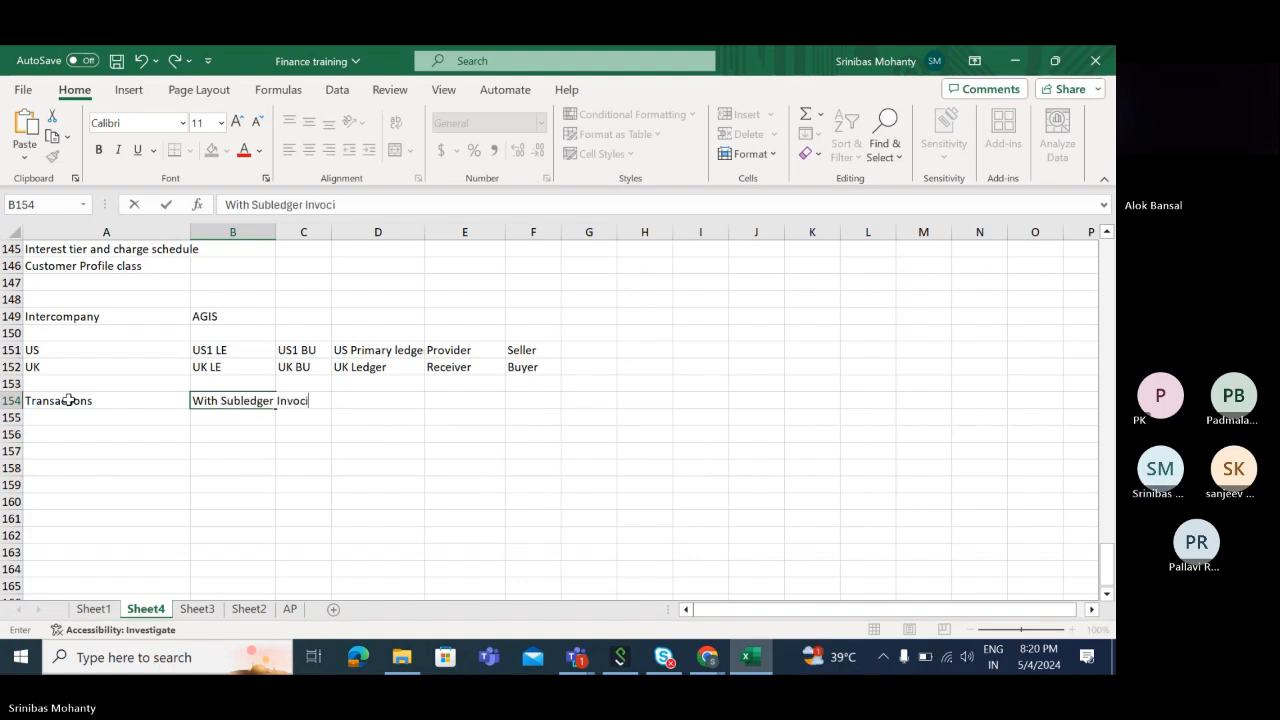
type("ng")
key("Tab")
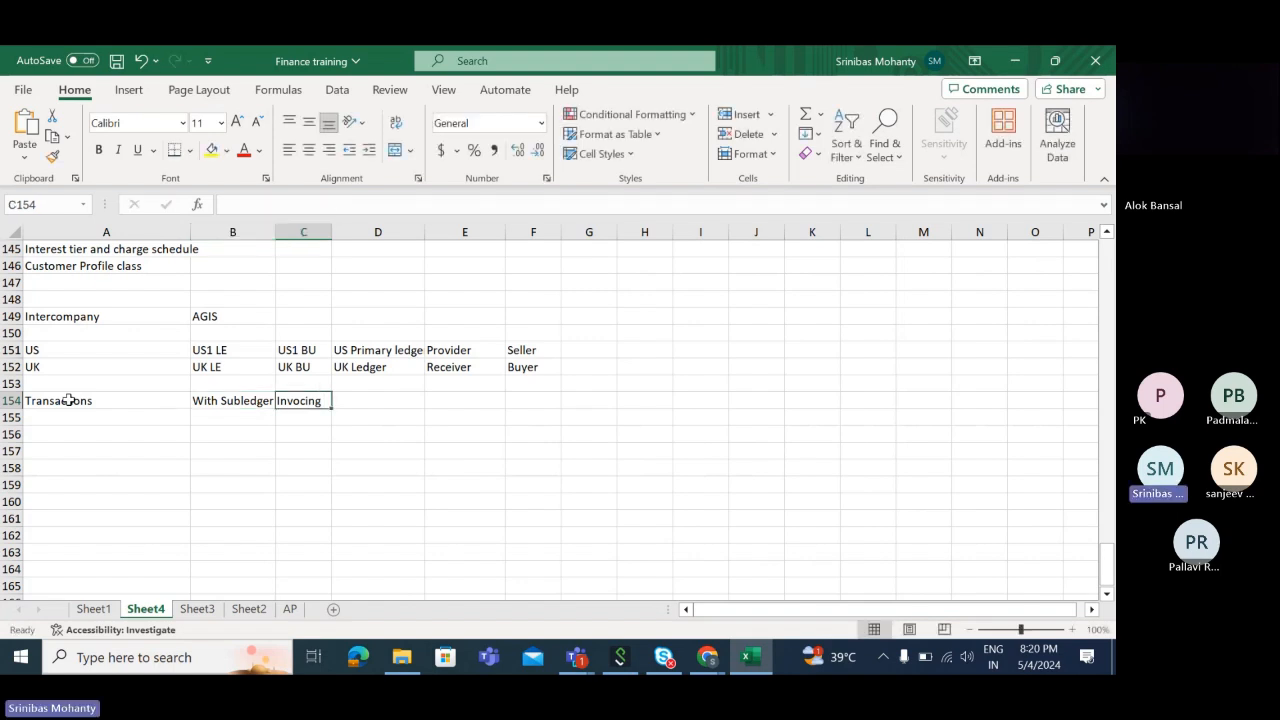
key("Tab")
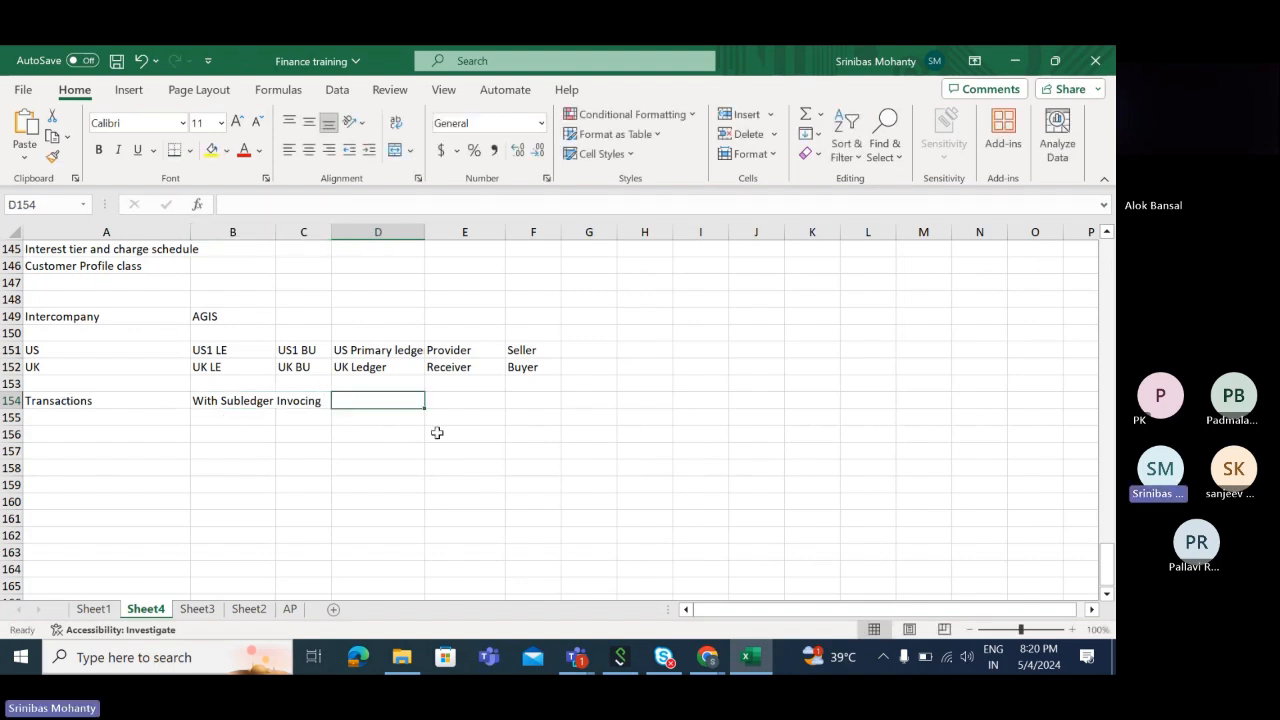
Enter Without Invoicing in cell B155 as the second transaction type.
left_click(209, 418)
type("Without I")
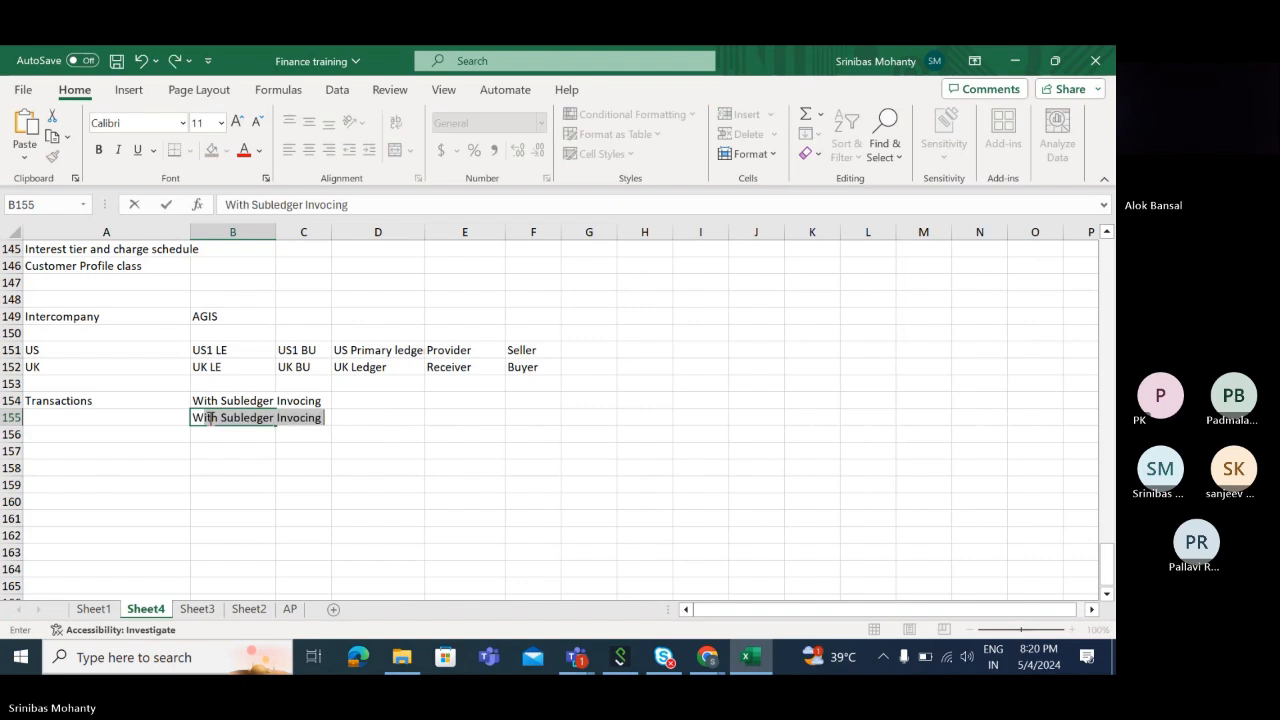
type("nvo")
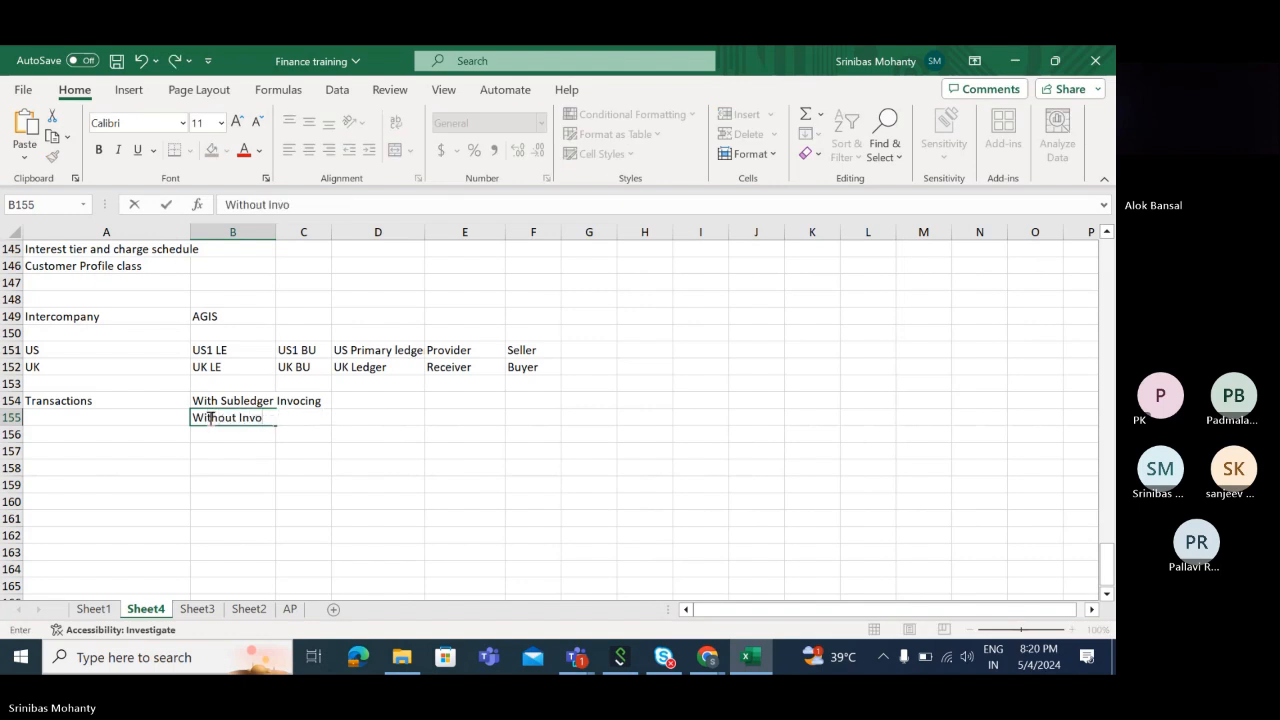
type("icing")
left_click(349, 467)
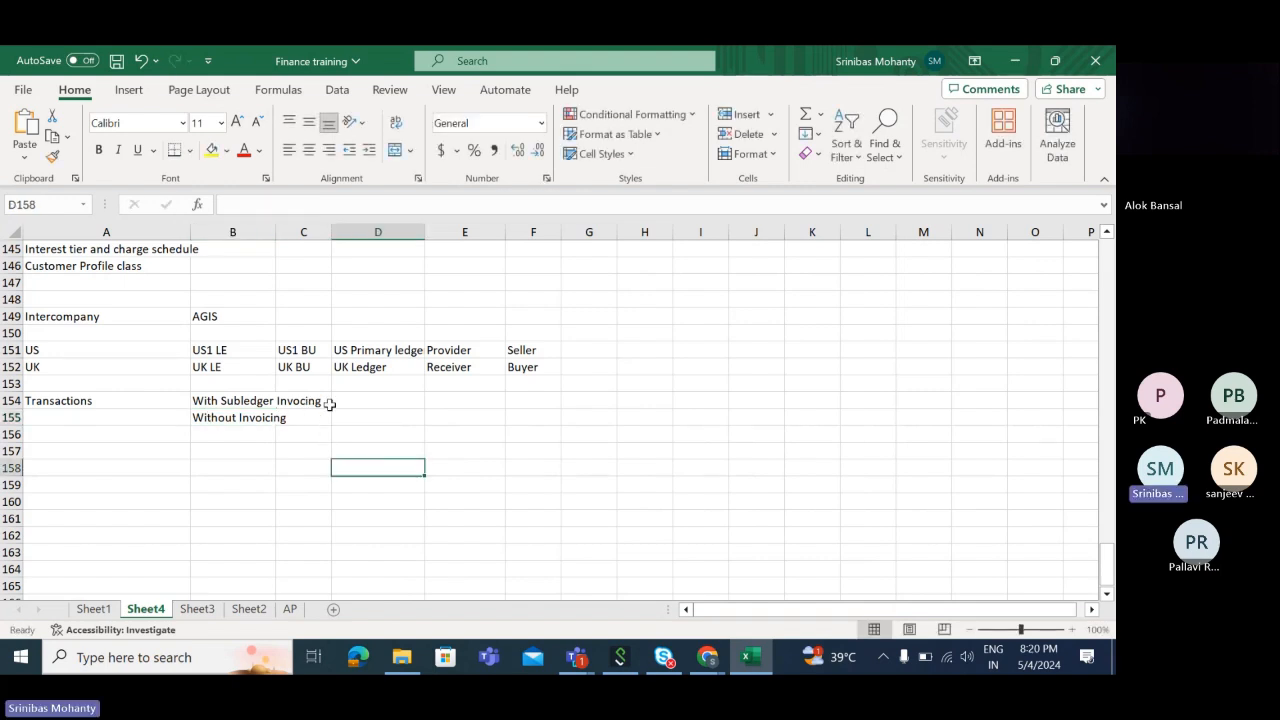
Enter AP and AR Invoice in cell D154 beside the subledger invoicing entry.
left_click(385, 401)
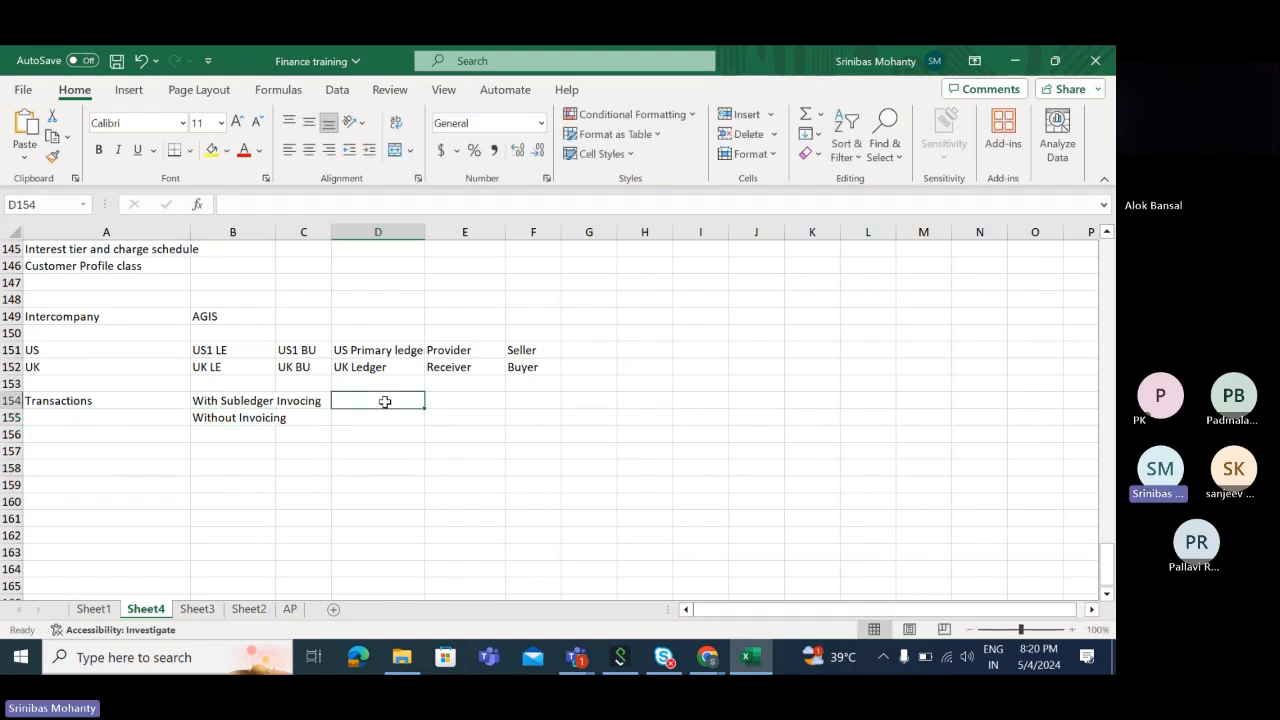
type("AP and AR")
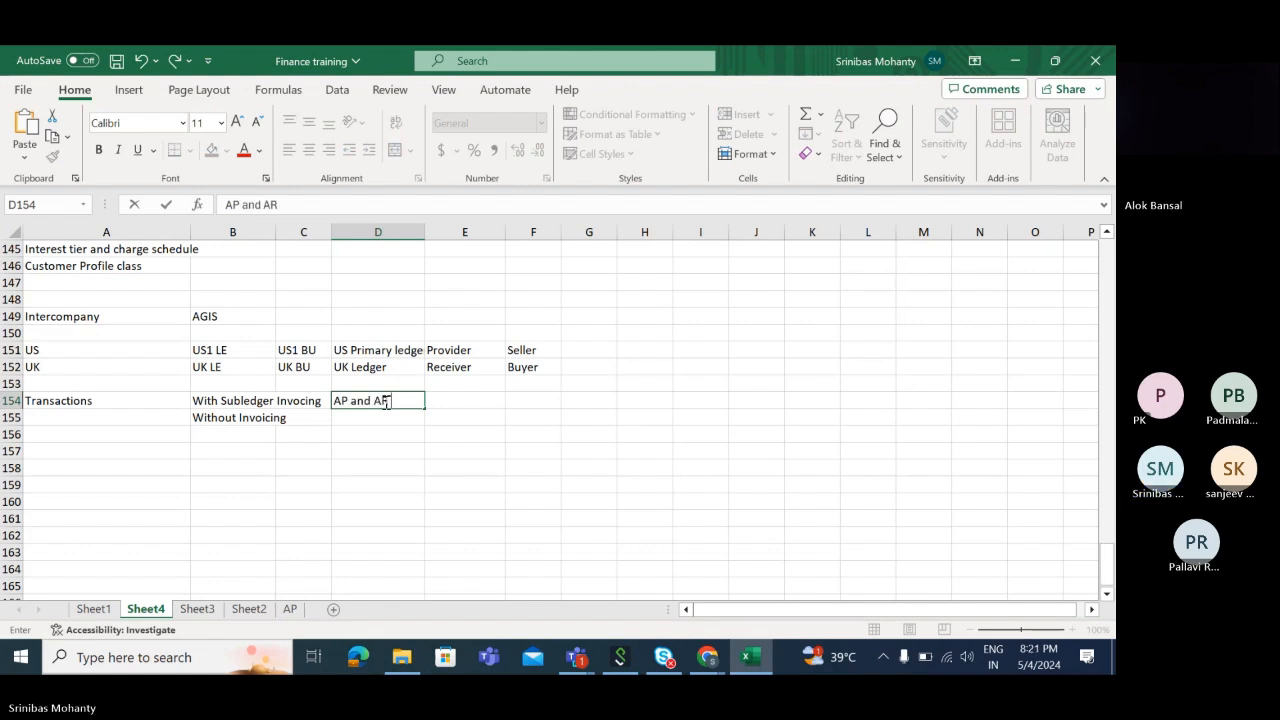
type(" Invoice")
left_click(354, 514)
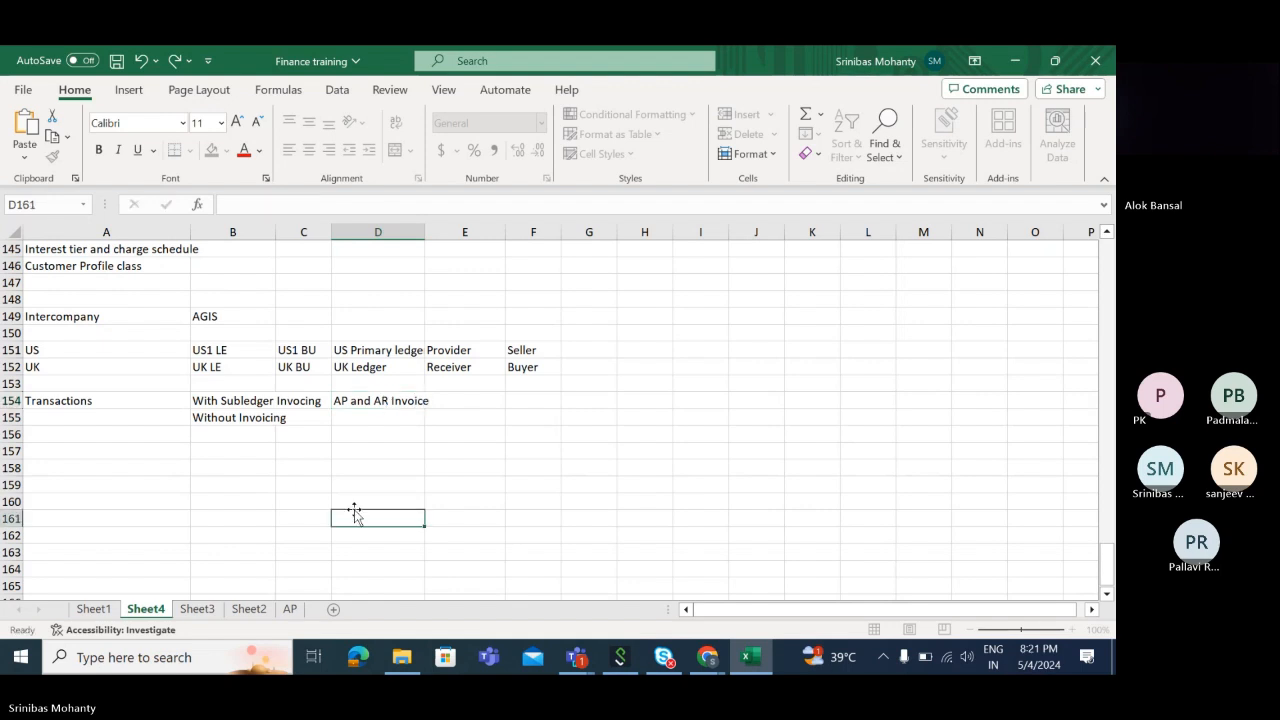
Copy AP and AR Invoice from D154 to D155 and edit the copy to read Without AP and AR Invoice.
left_click(380, 402)
key("ctrl+c")
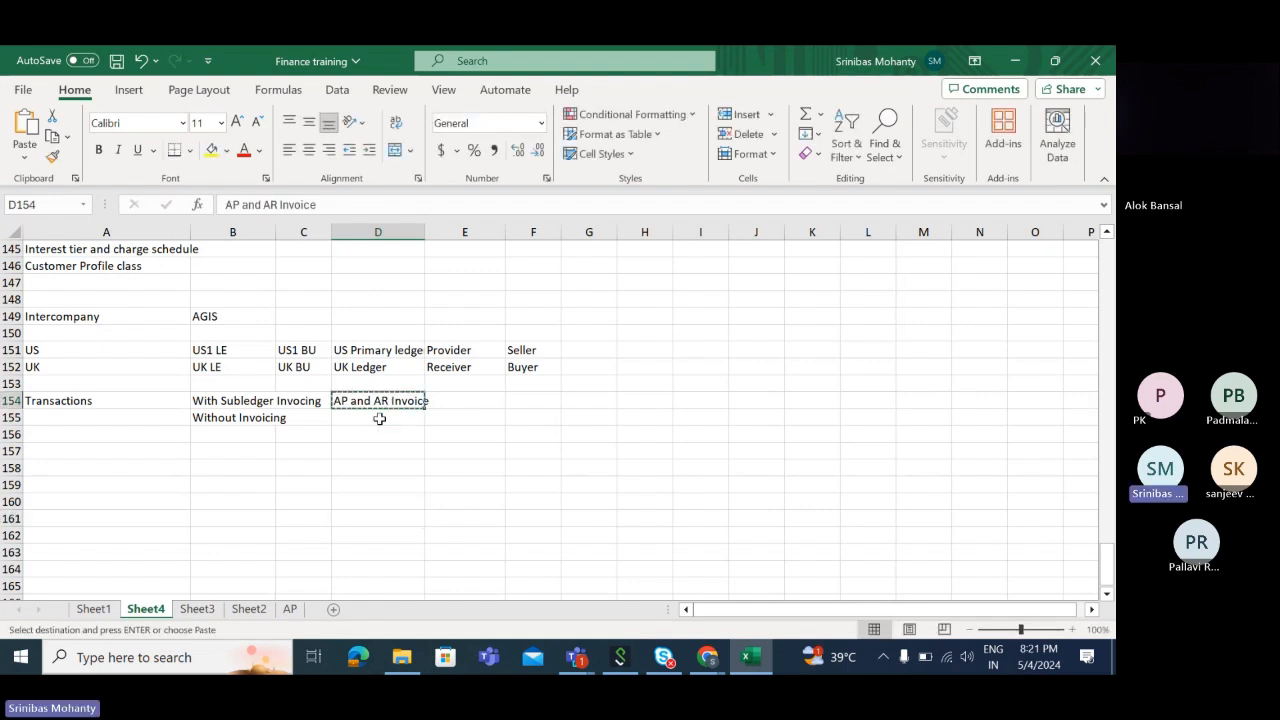
left_click(378, 418)
key("ctrl+v")
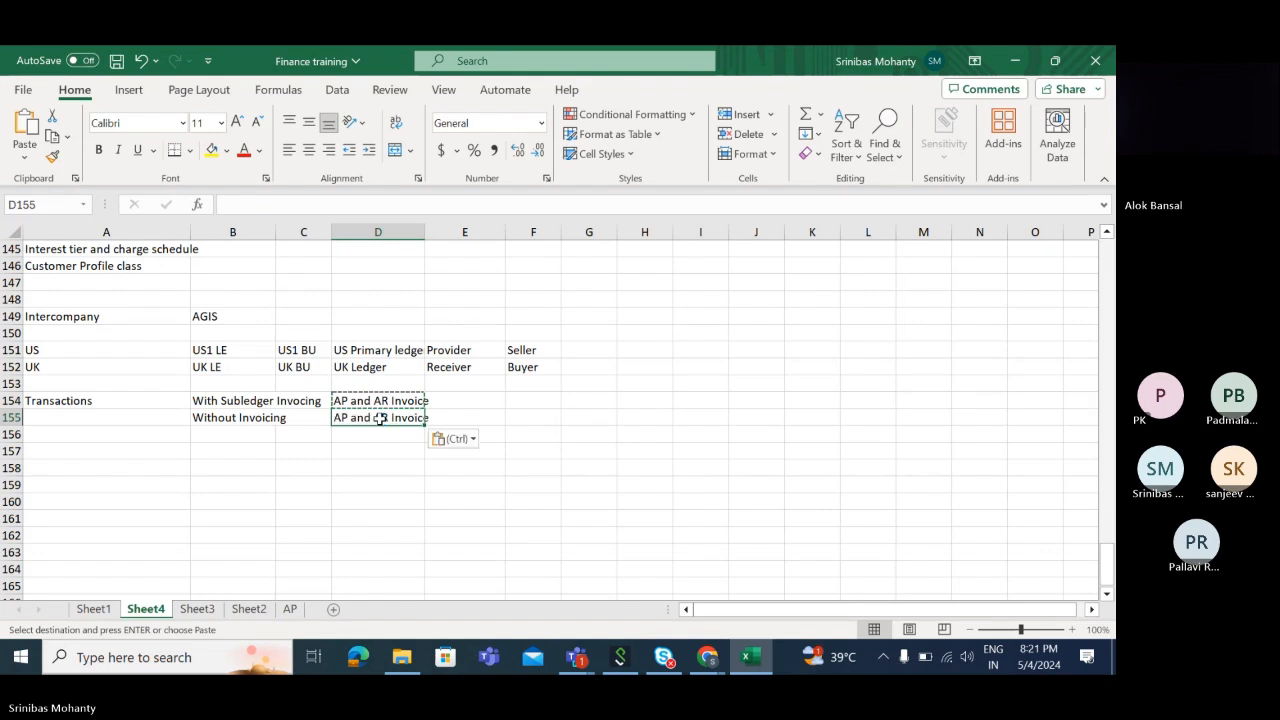
key("Escape")
left_click(222, 204)
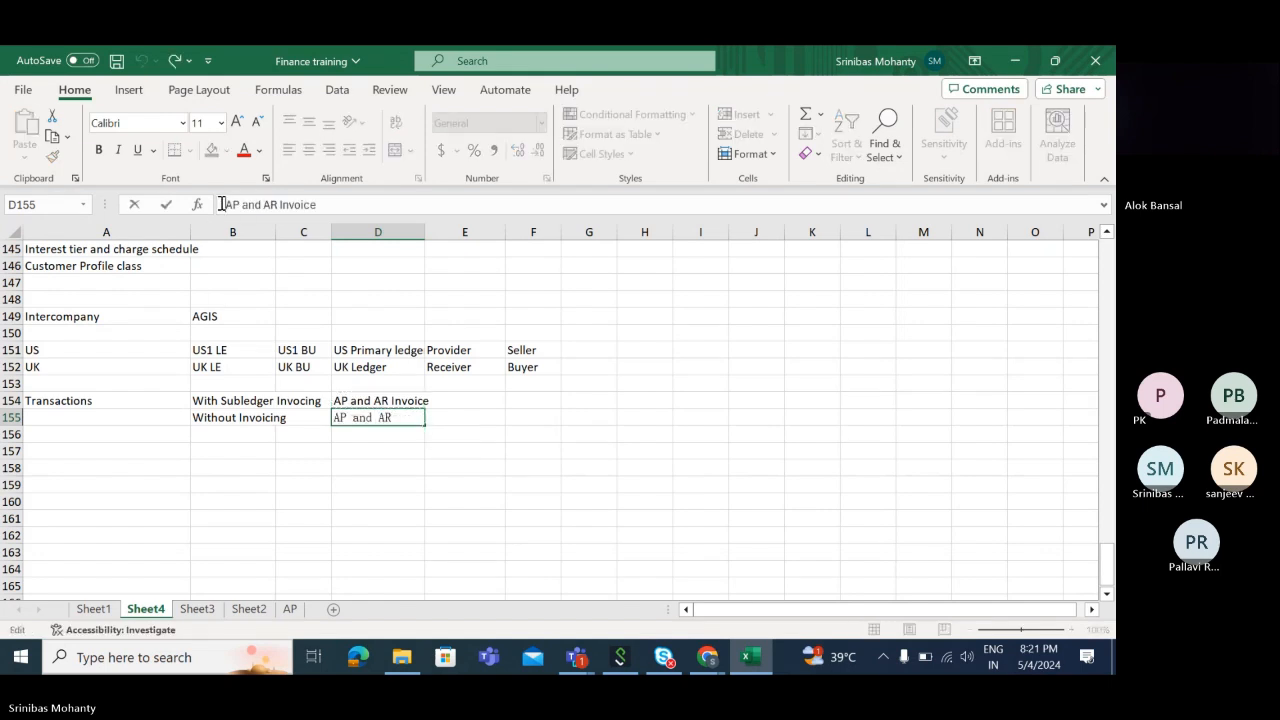
type("With")
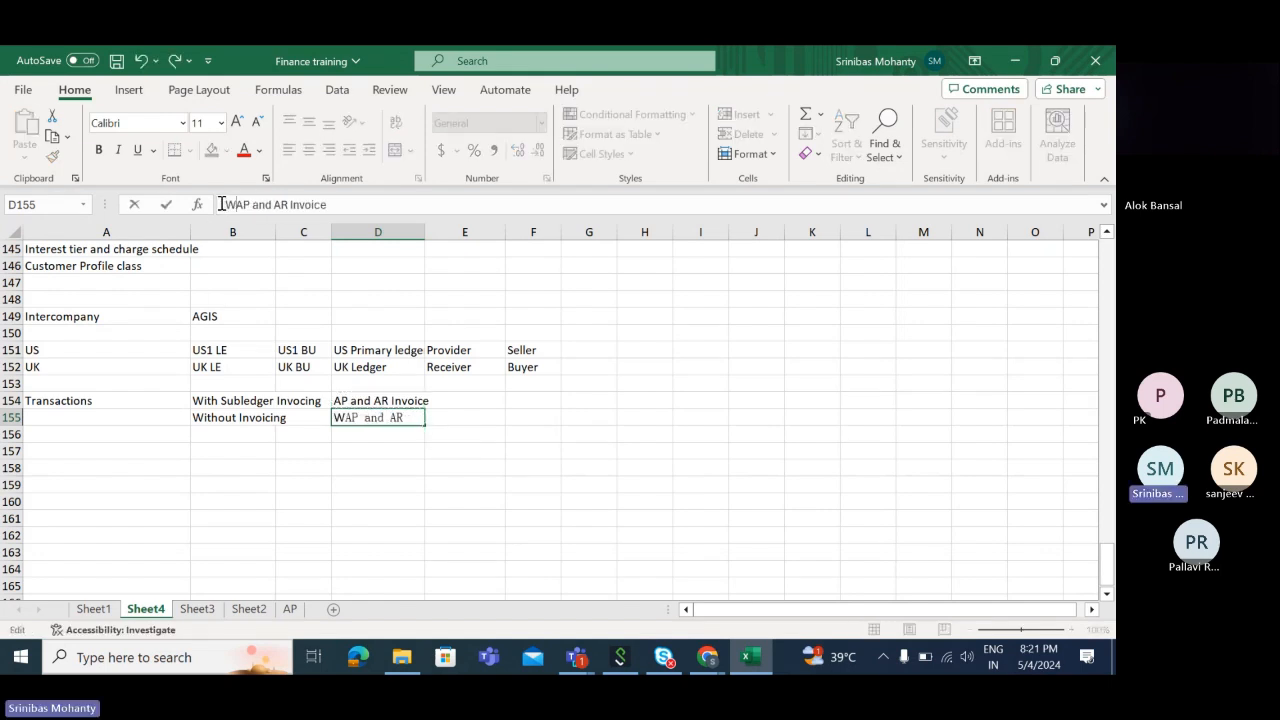
type("out")
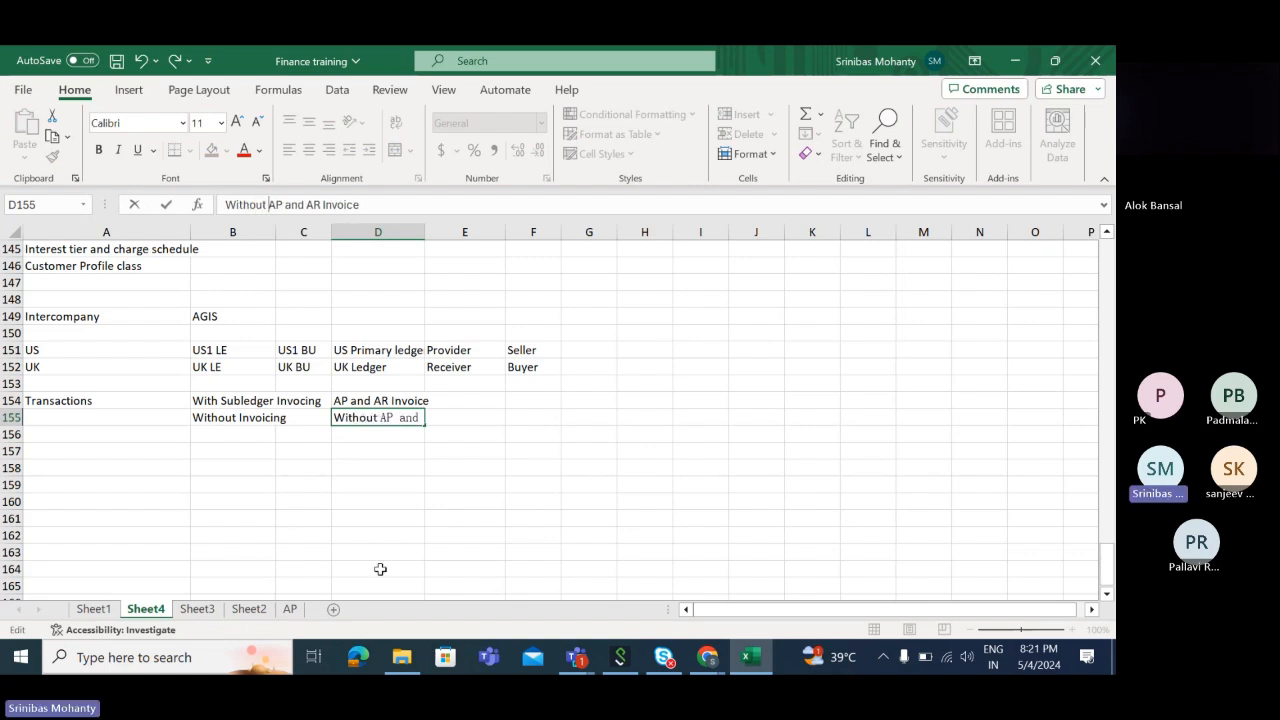
left_click(389, 516)
Widen column D to fit its longest entry and make column F slightly wider.
left_click_drag(425, 232, 485, 237)
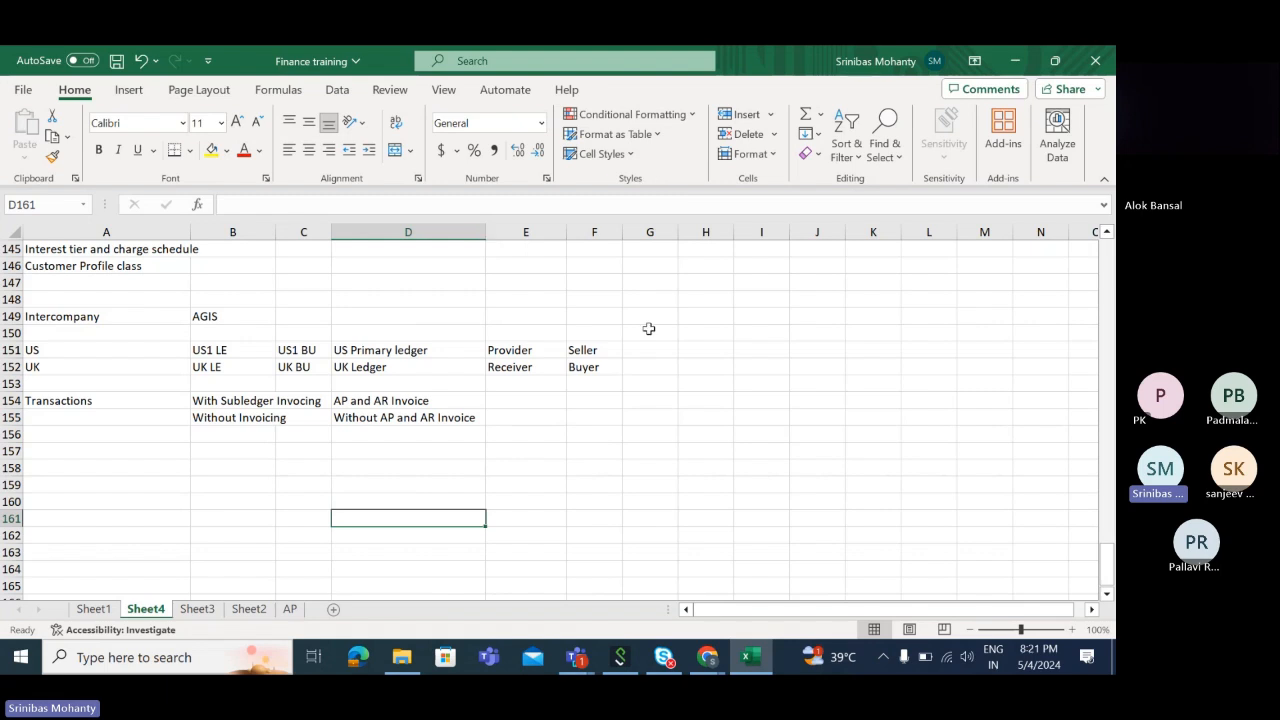
left_click(589, 349)
left_click_drag(621, 232, 636, 232)
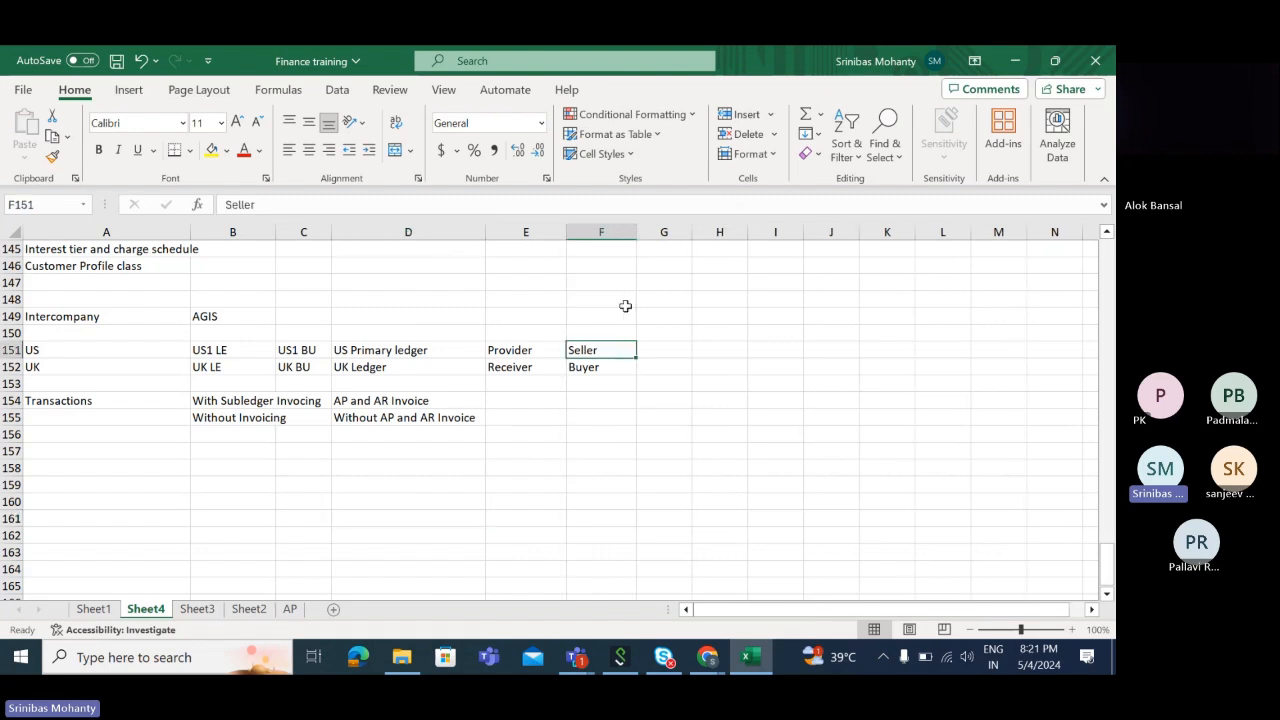
Enter AR INVOICE in G151 for the US seller and AP invoice in G152 for the UK buyer, then widen column G to fit.
left_click(680, 344)
type("AR")
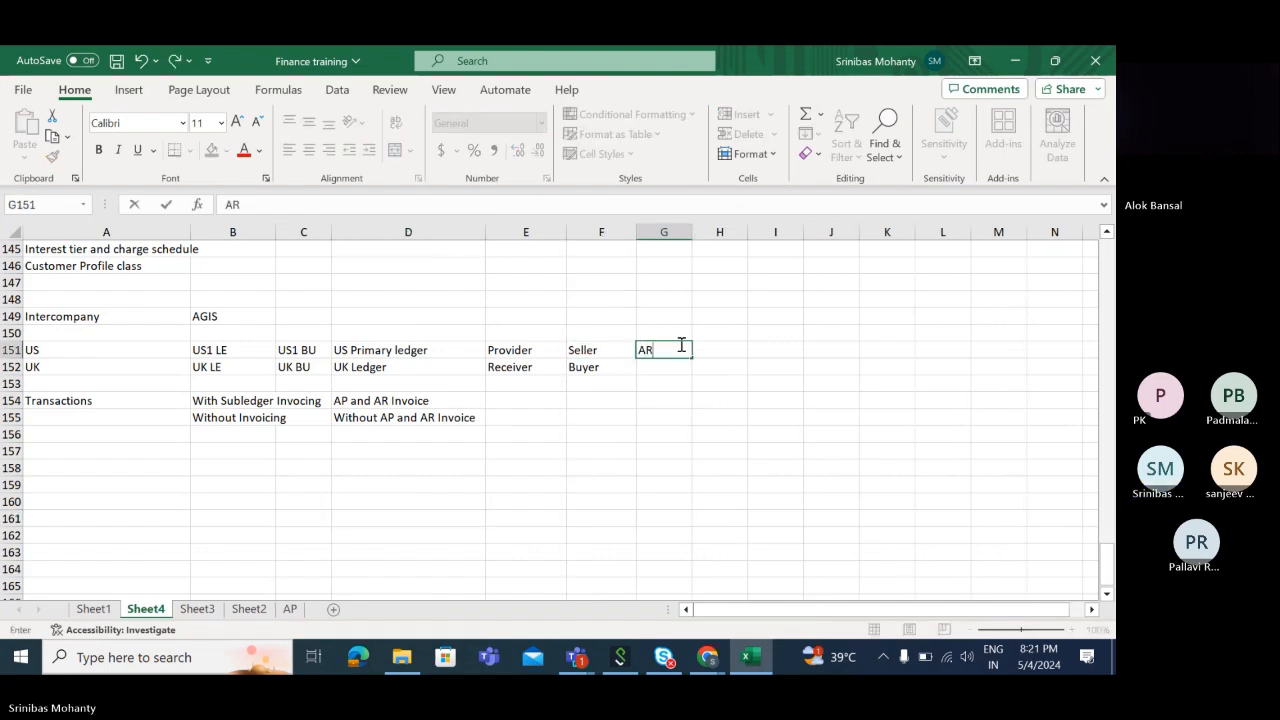
type(" INVOICE")
left_click(647, 368)
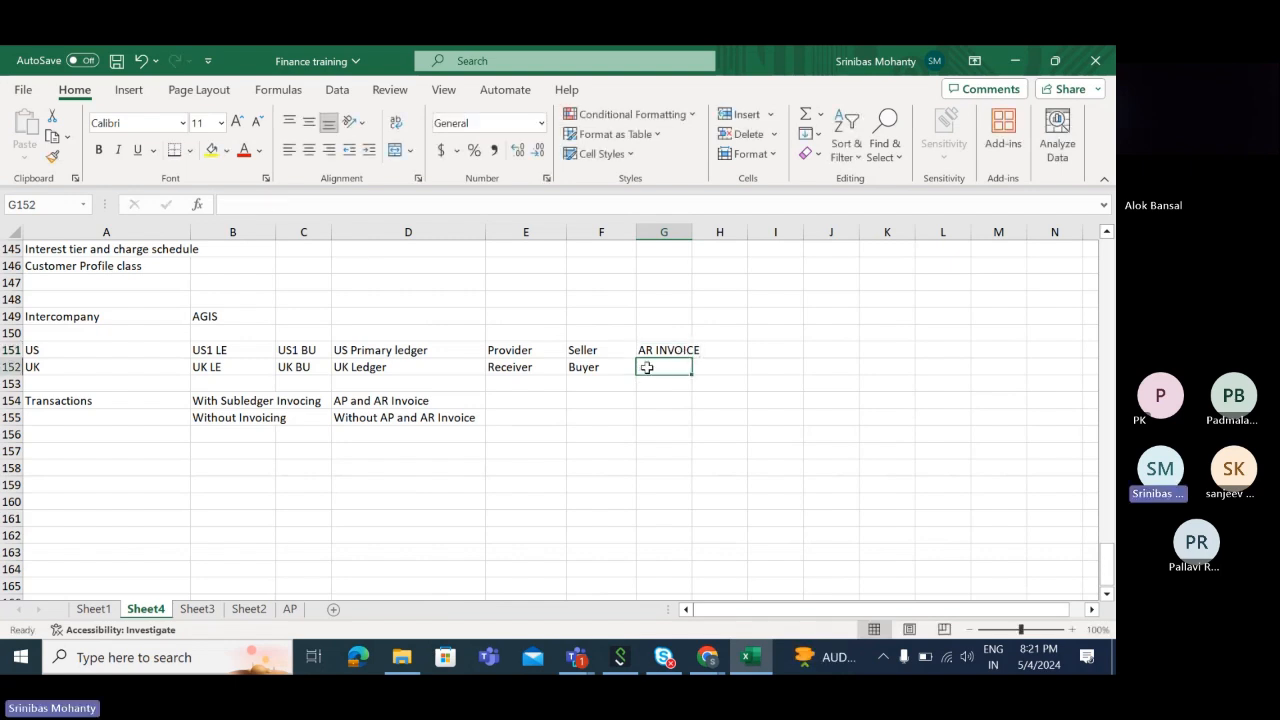
type("AP invoice")
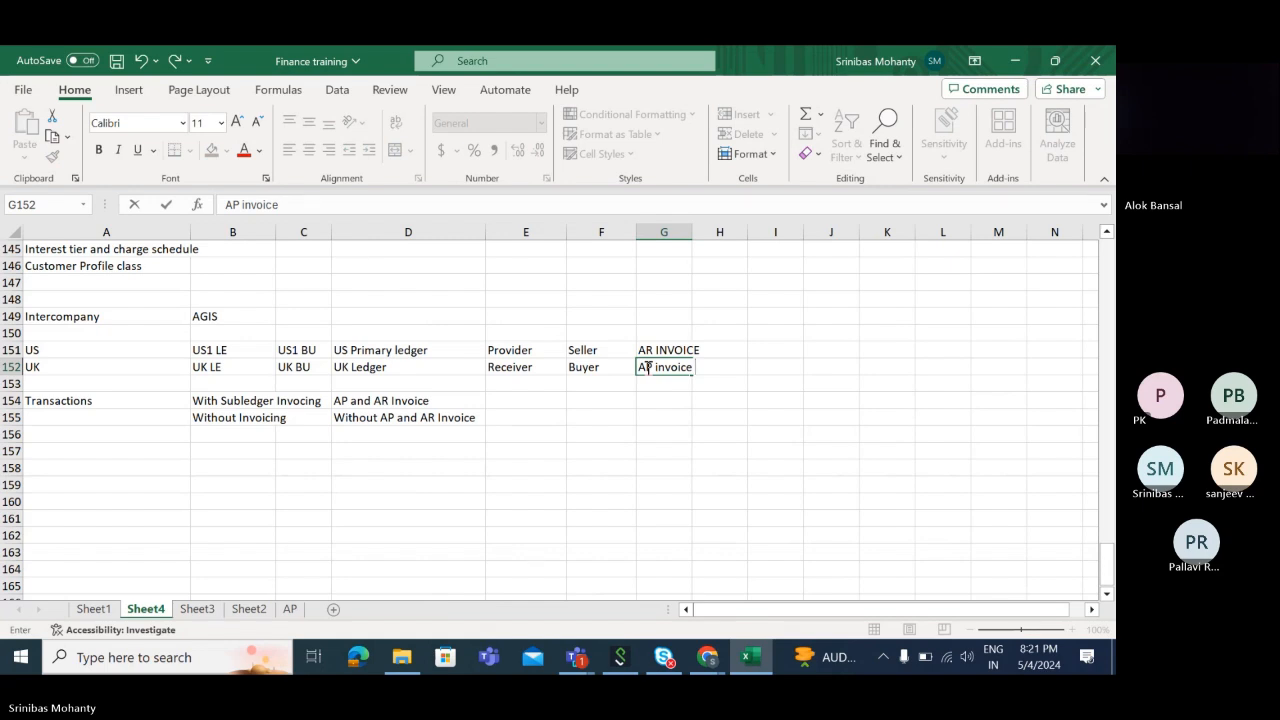
left_click(659, 435)
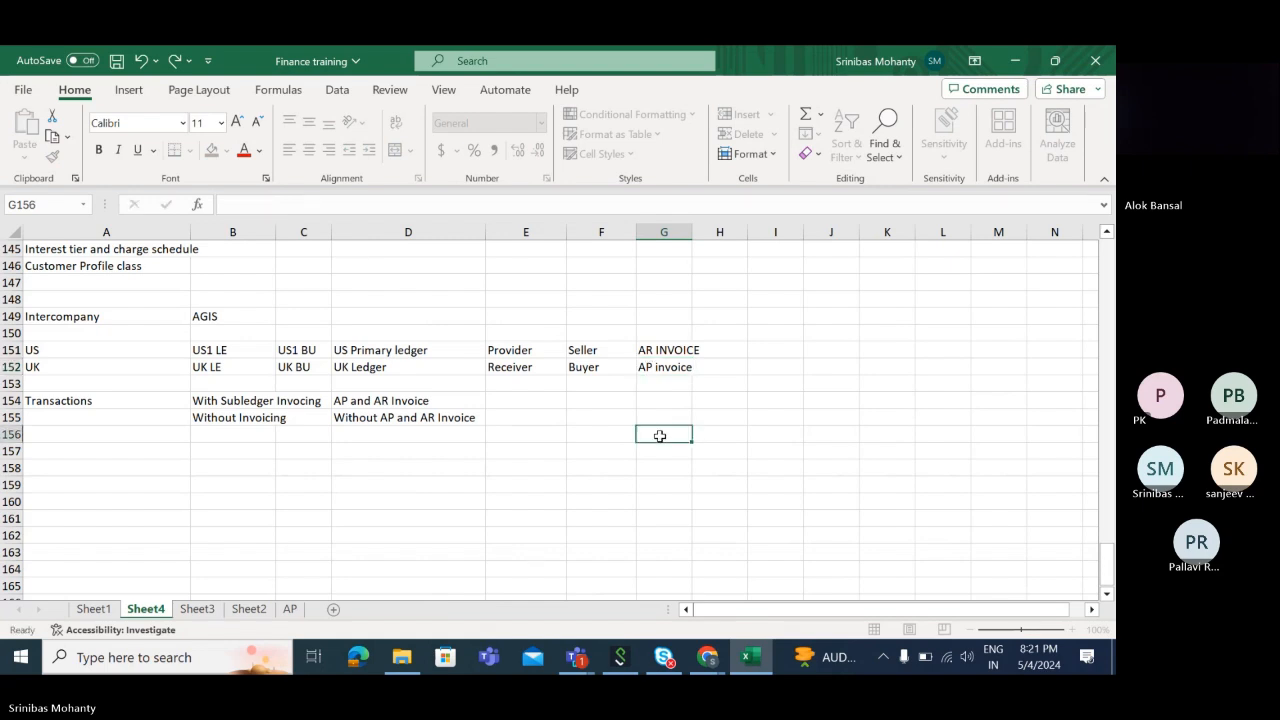
left_click_drag(691, 236, 702, 238)
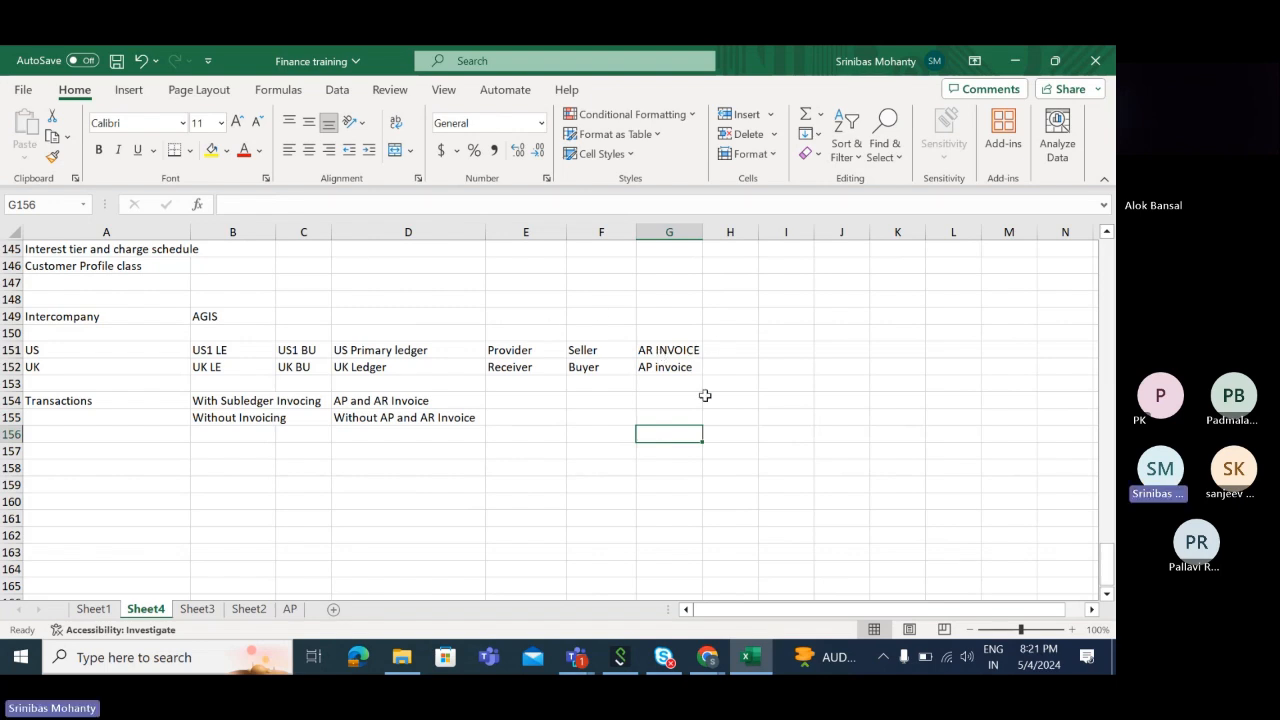
Go over the US and UK rows and widen columns G and B a little more.
left_click_drag(120, 352, 87, 363)
left_click(71, 348)
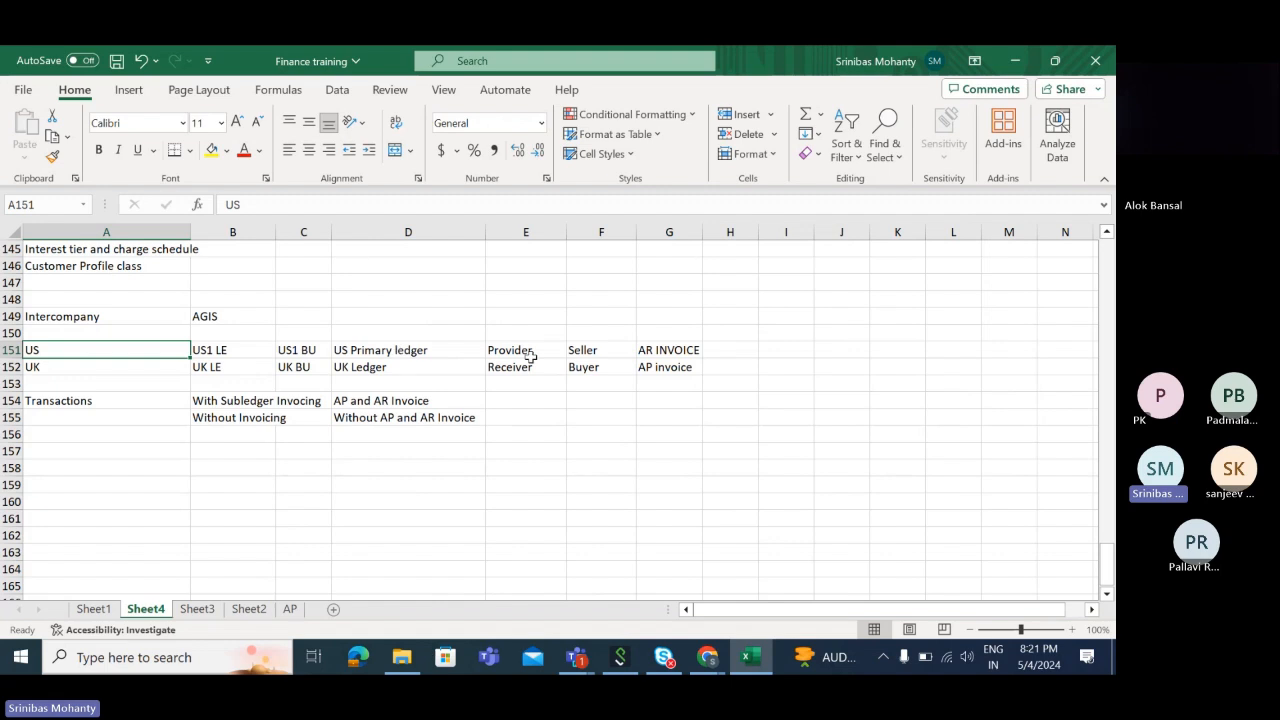
left_click(587, 352)
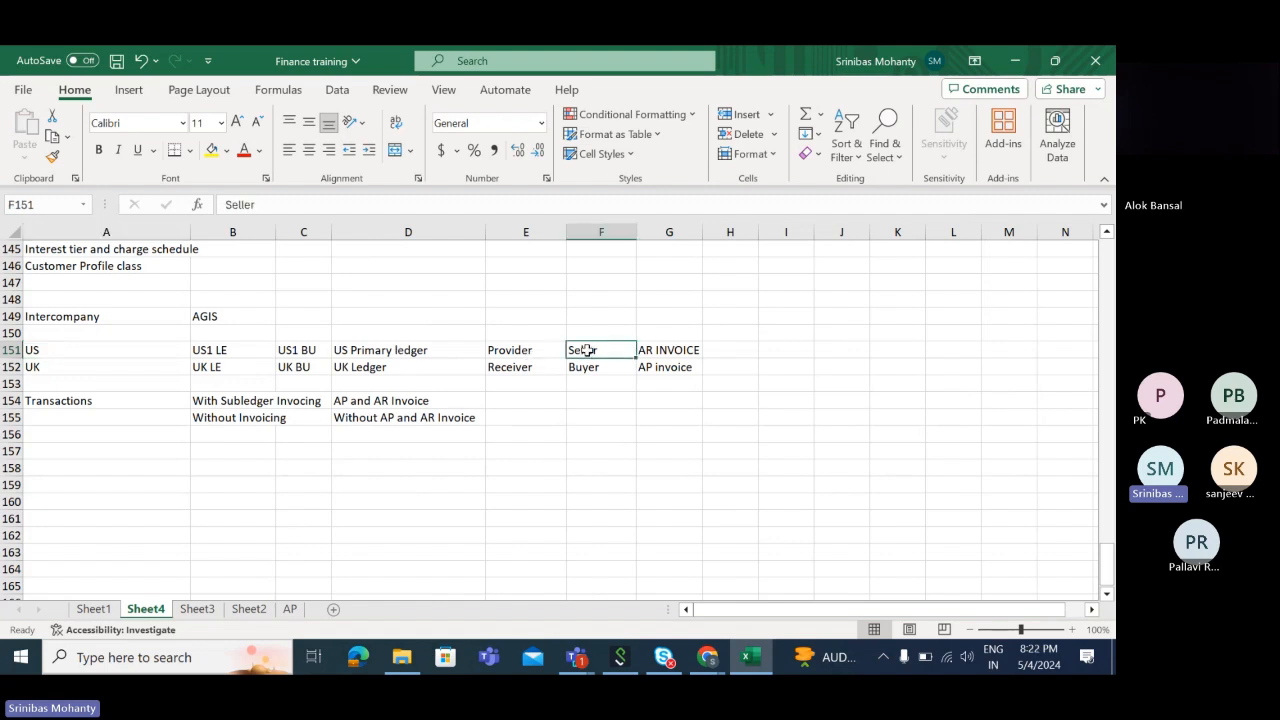
left_click(678, 350)
left_click_drag(703, 232, 724, 240)
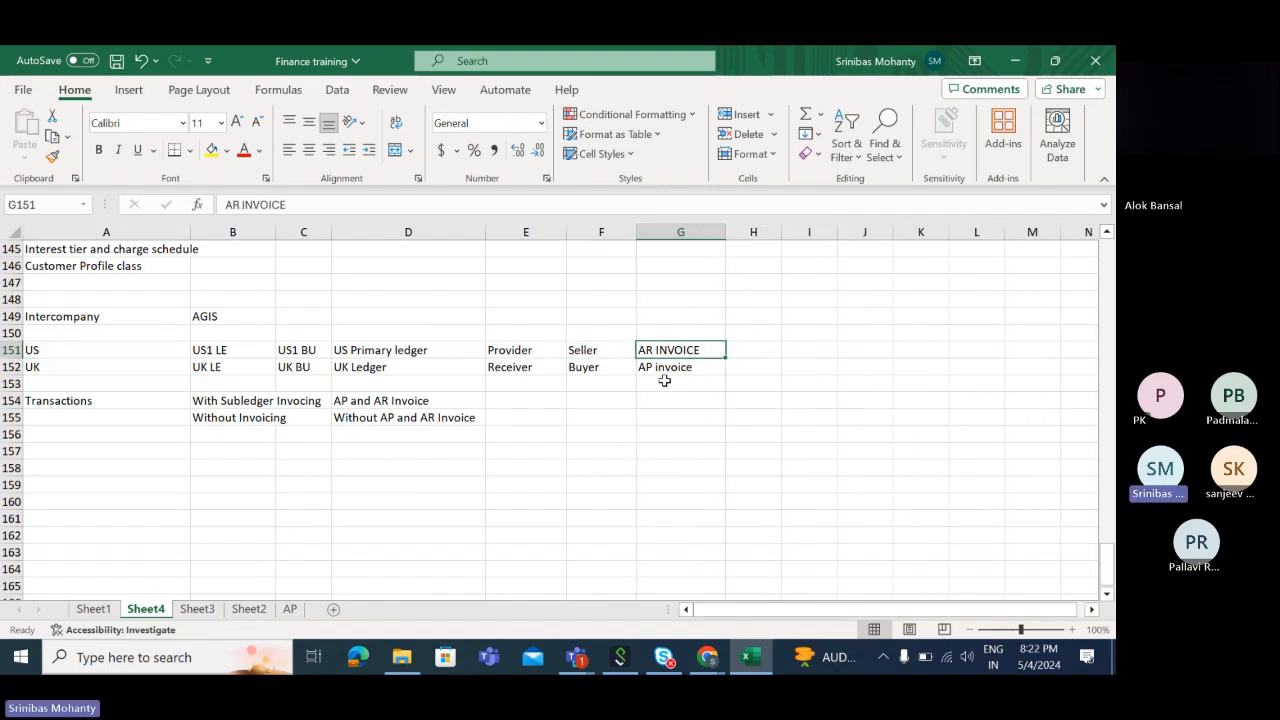
left_click(58, 368)
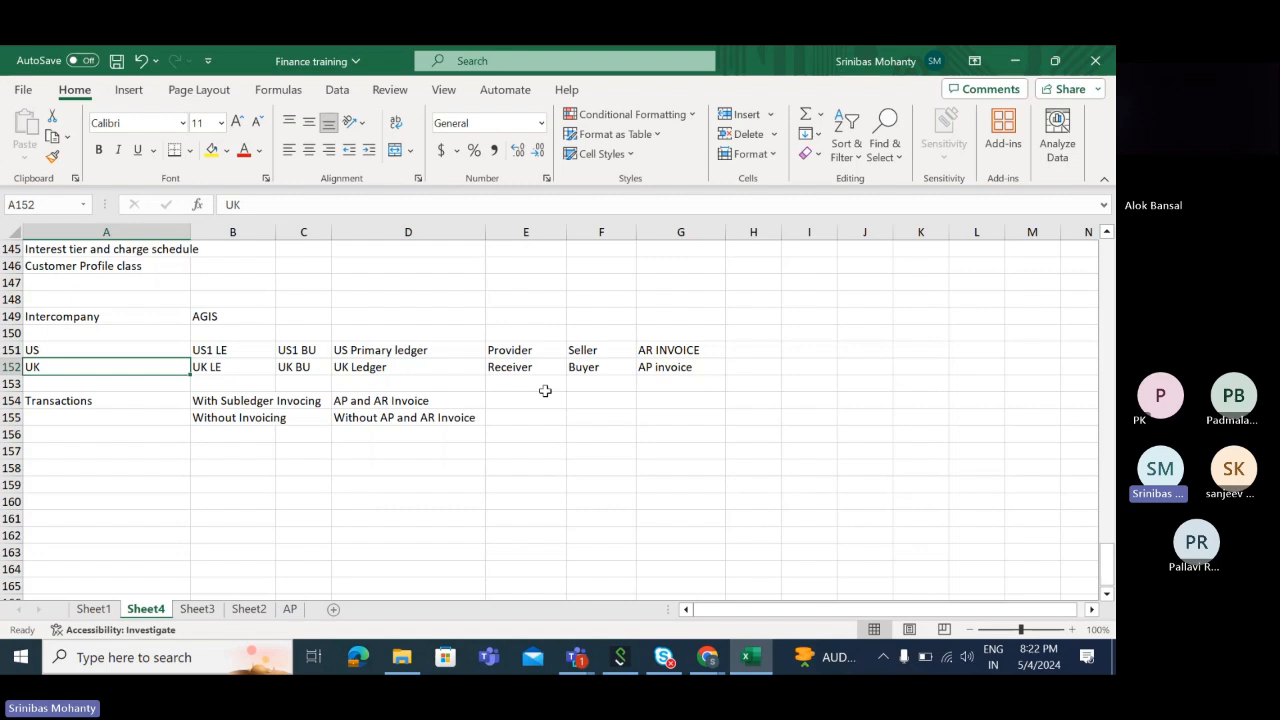
left_click(122, 466)
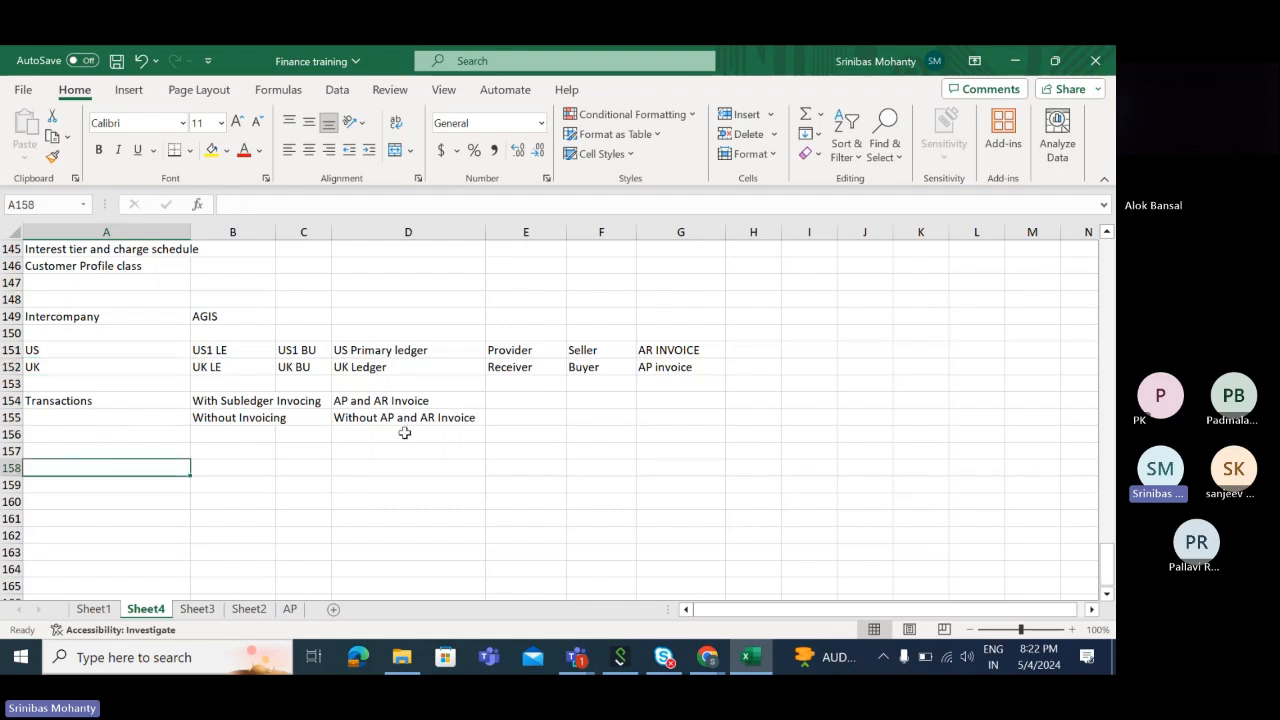
left_click_drag(275, 232, 296, 232)
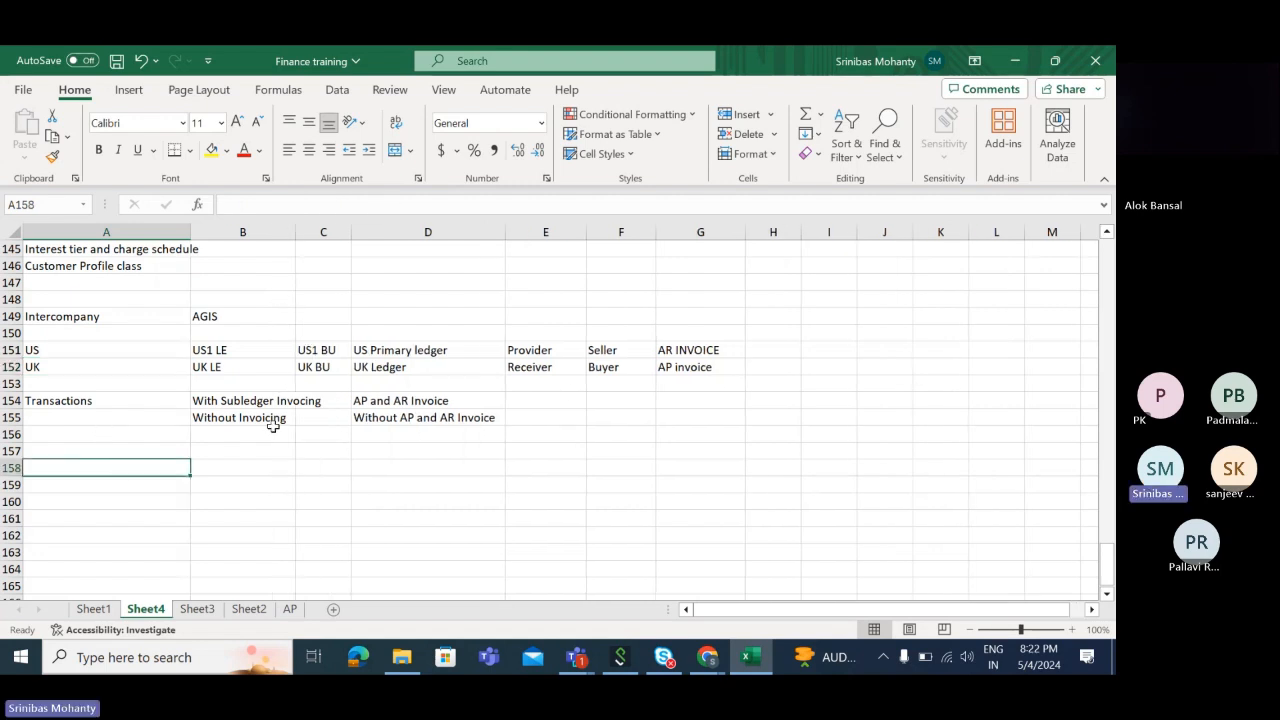
left_click(268, 403)
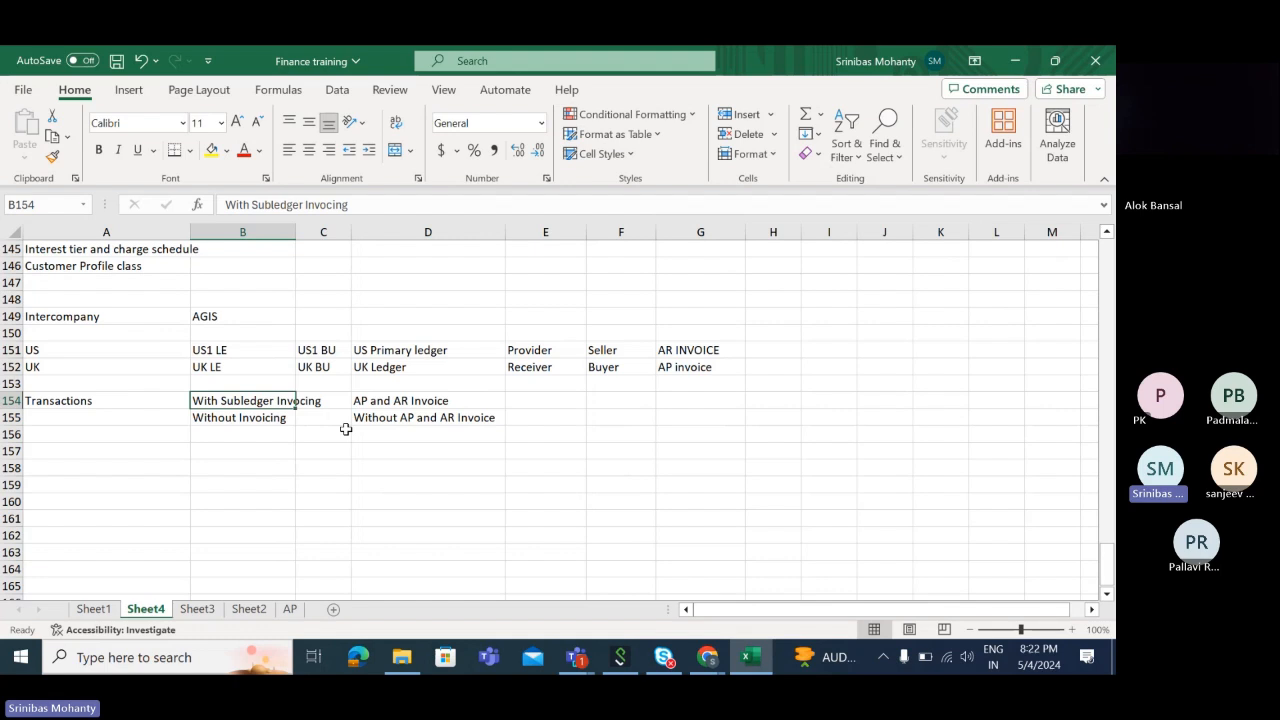
left_click(263, 420)
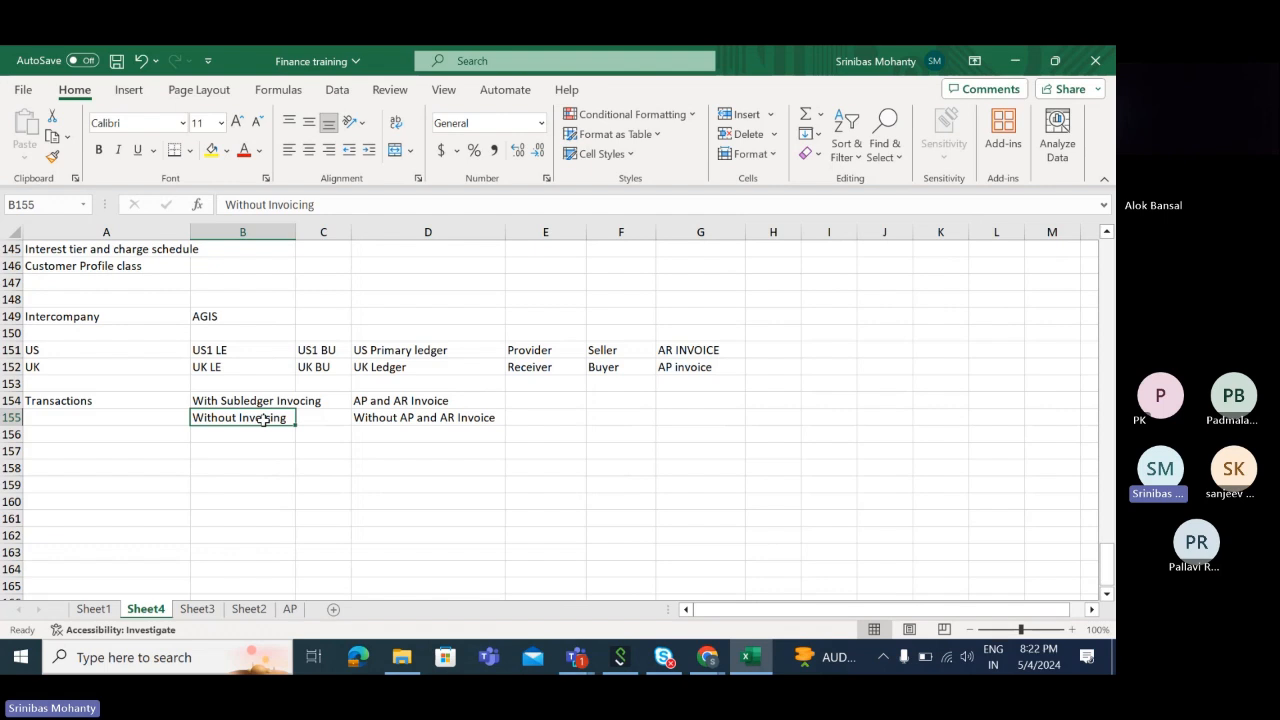
left_click(481, 470)
left_click(300, 421)
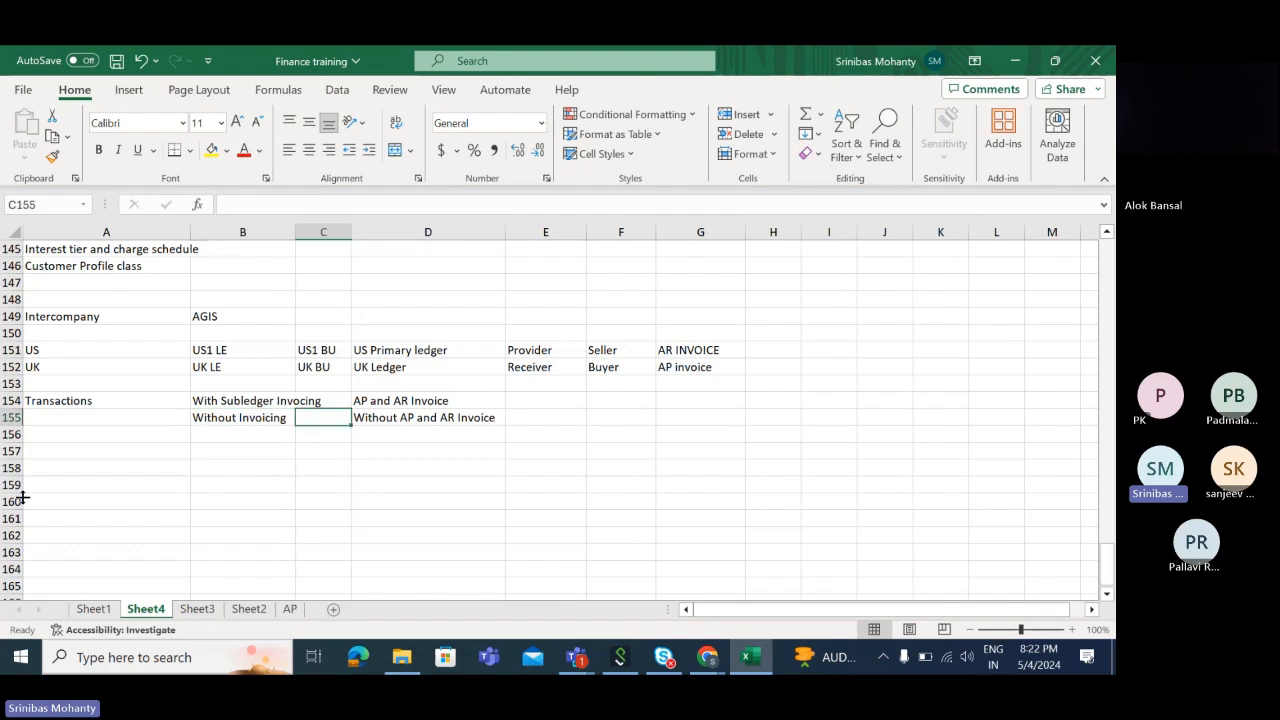
left_click(152, 451)
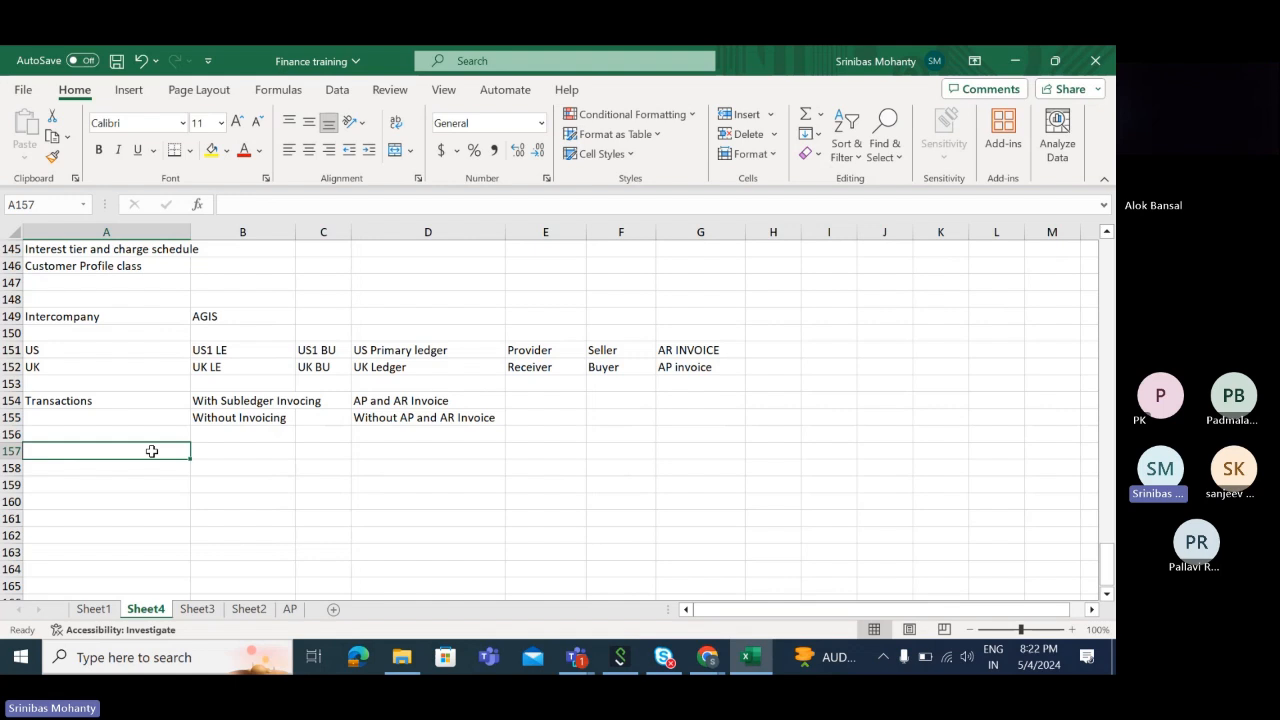
left_click(707, 657)
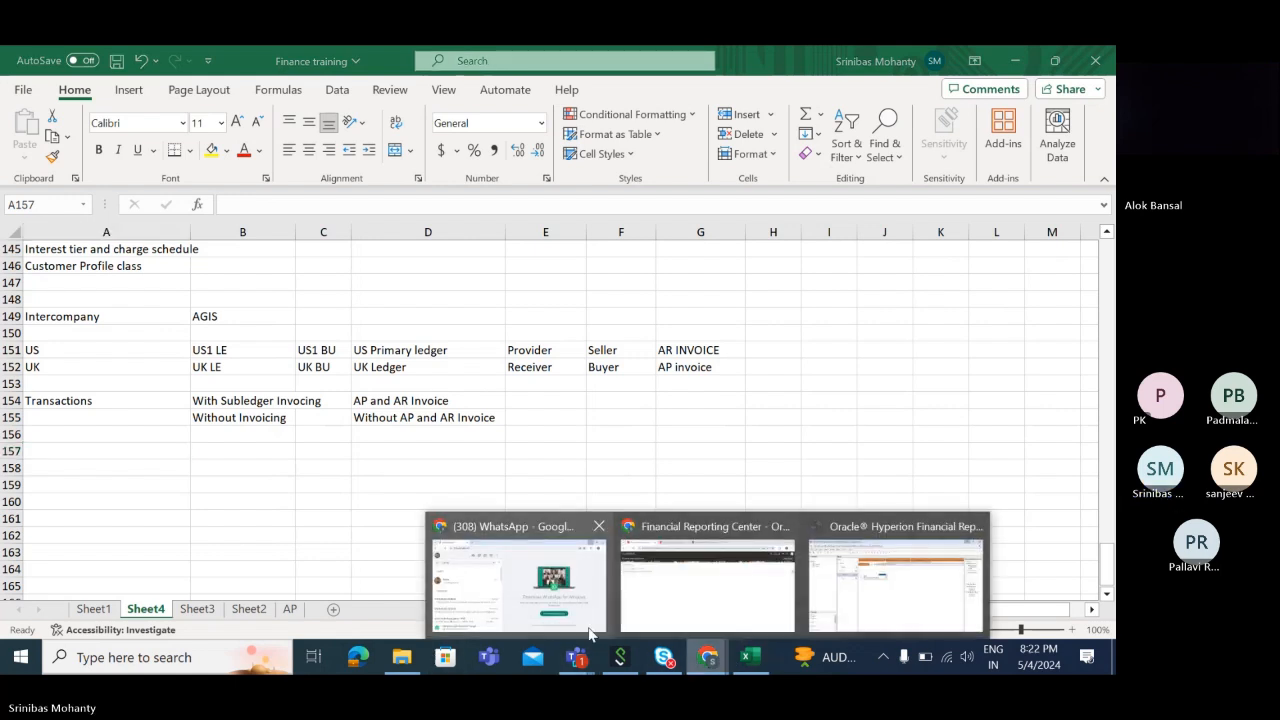
left_click(221, 585)
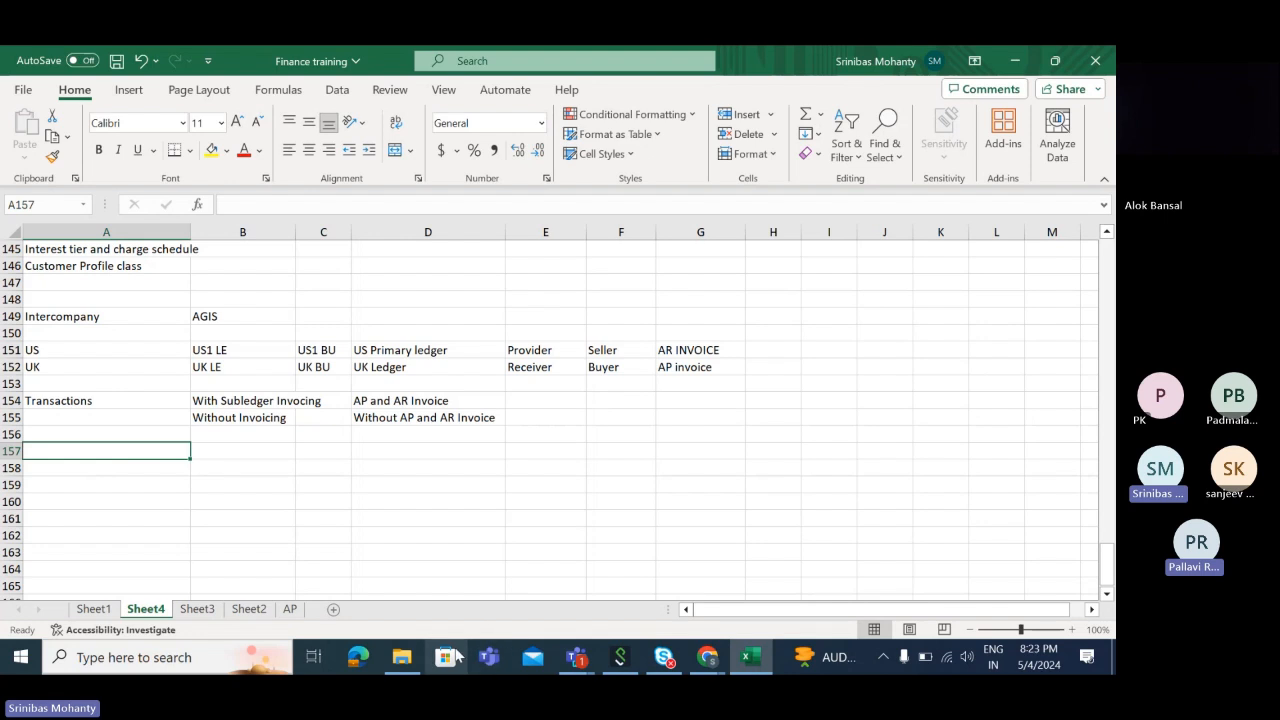
Switch to the Fusion Finance Training meeting in Teams, admit the participant waiting in the lobby, and return to the Excel workbook.
mouse_move(580, 662)
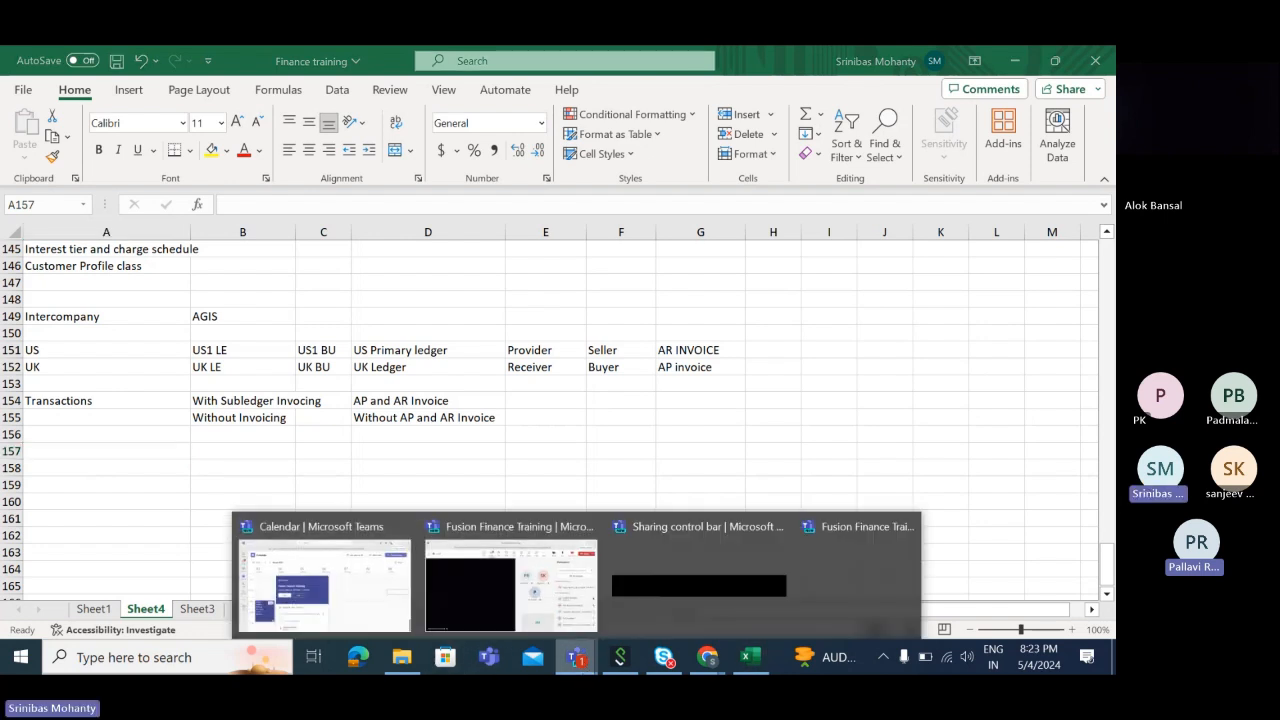
left_click(549, 611)
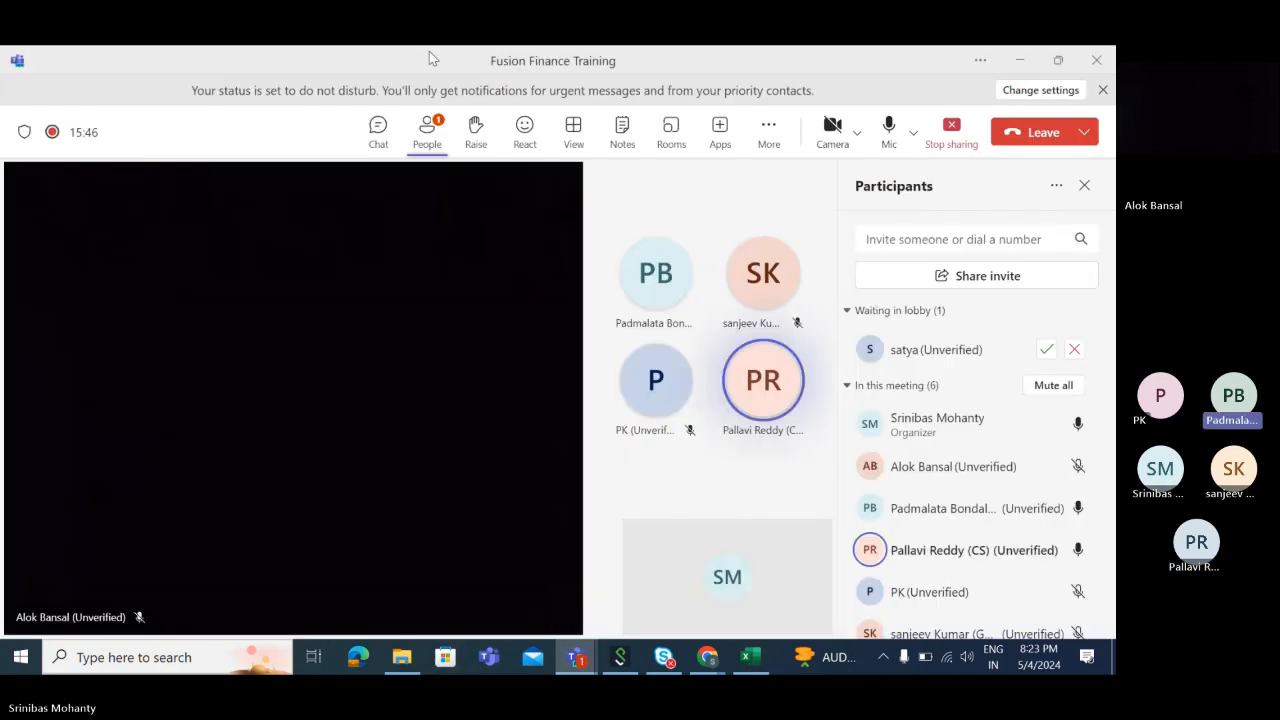
left_click(1046, 349)
left_click(1021, 60)
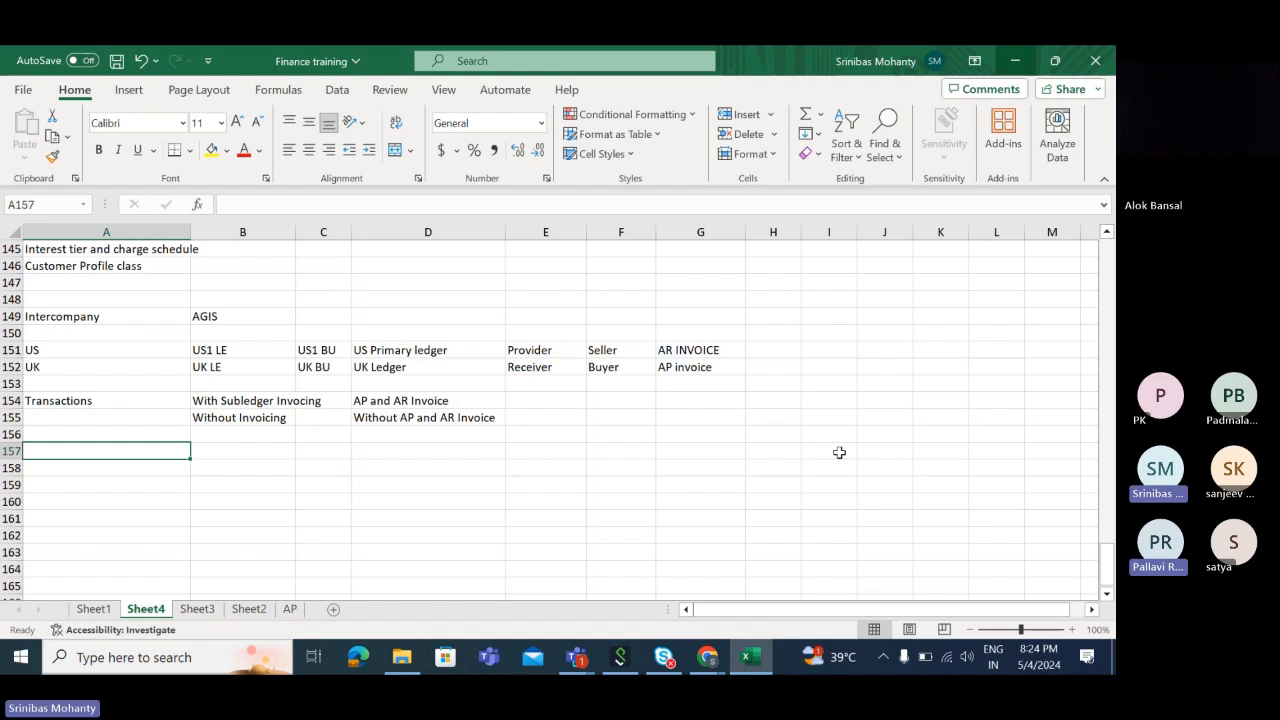
left_click(1071, 437)
left_click(62, 351)
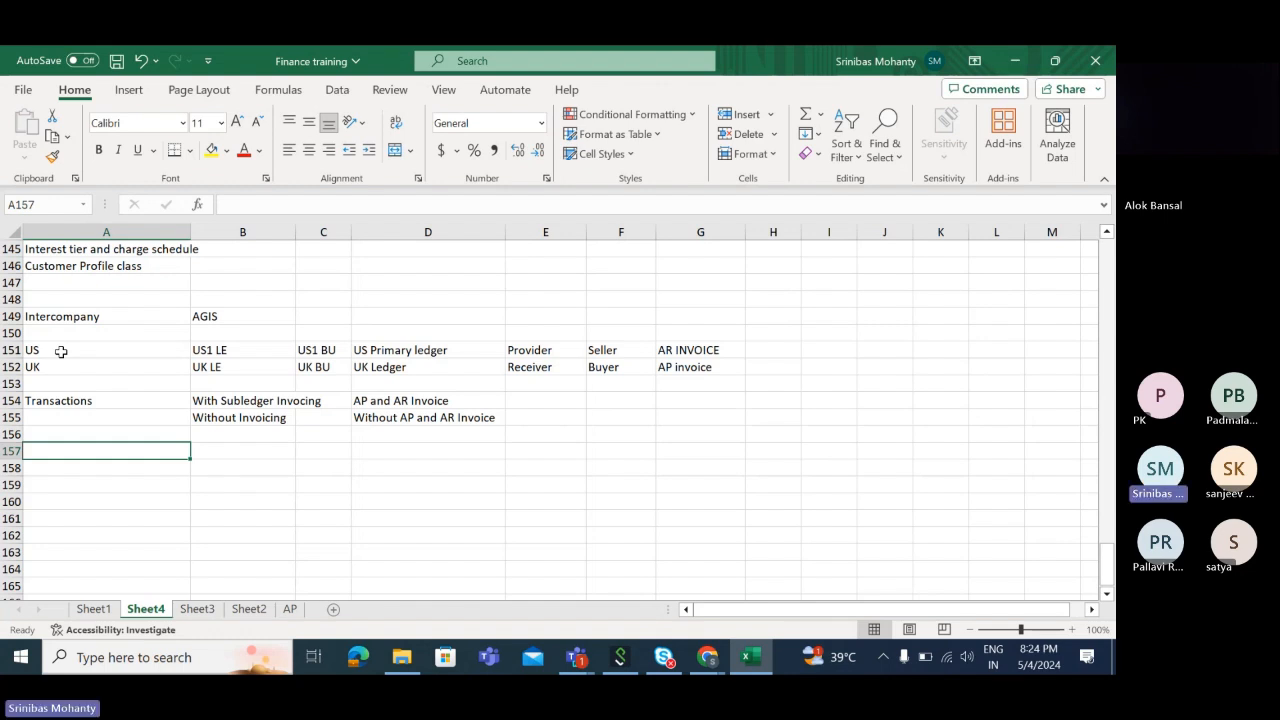
left_click(69, 366)
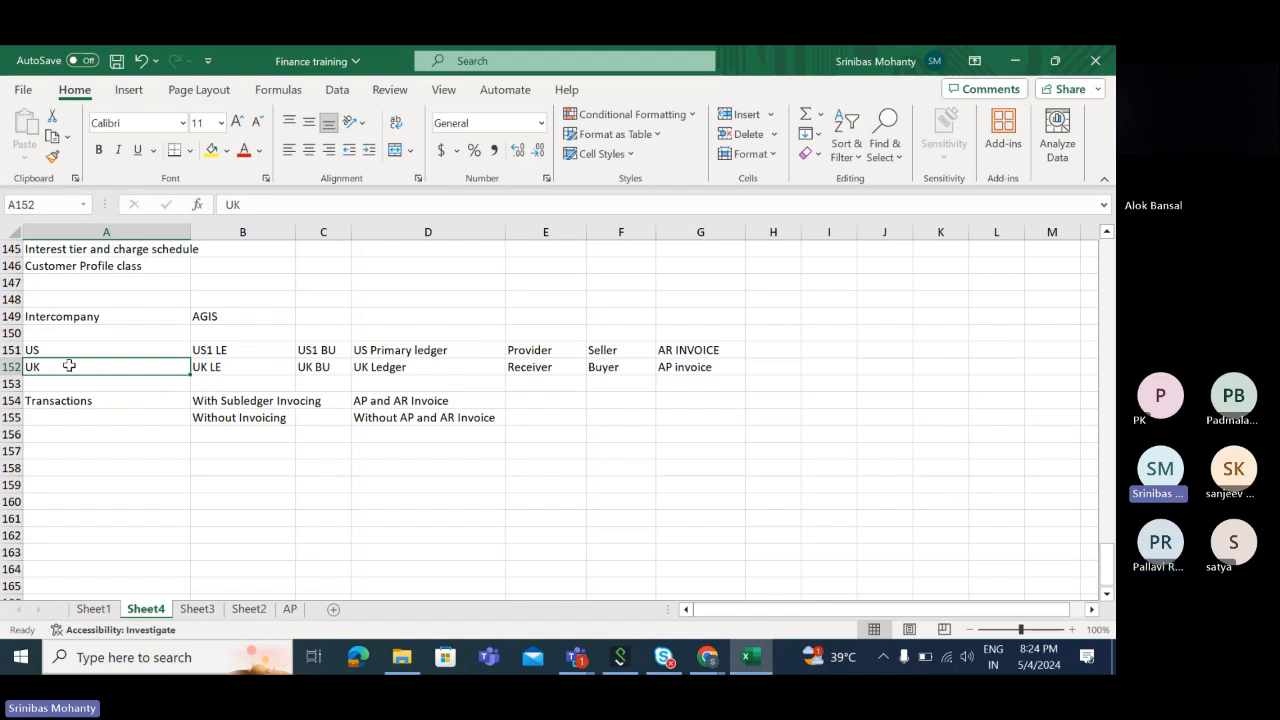
left_click(58, 350)
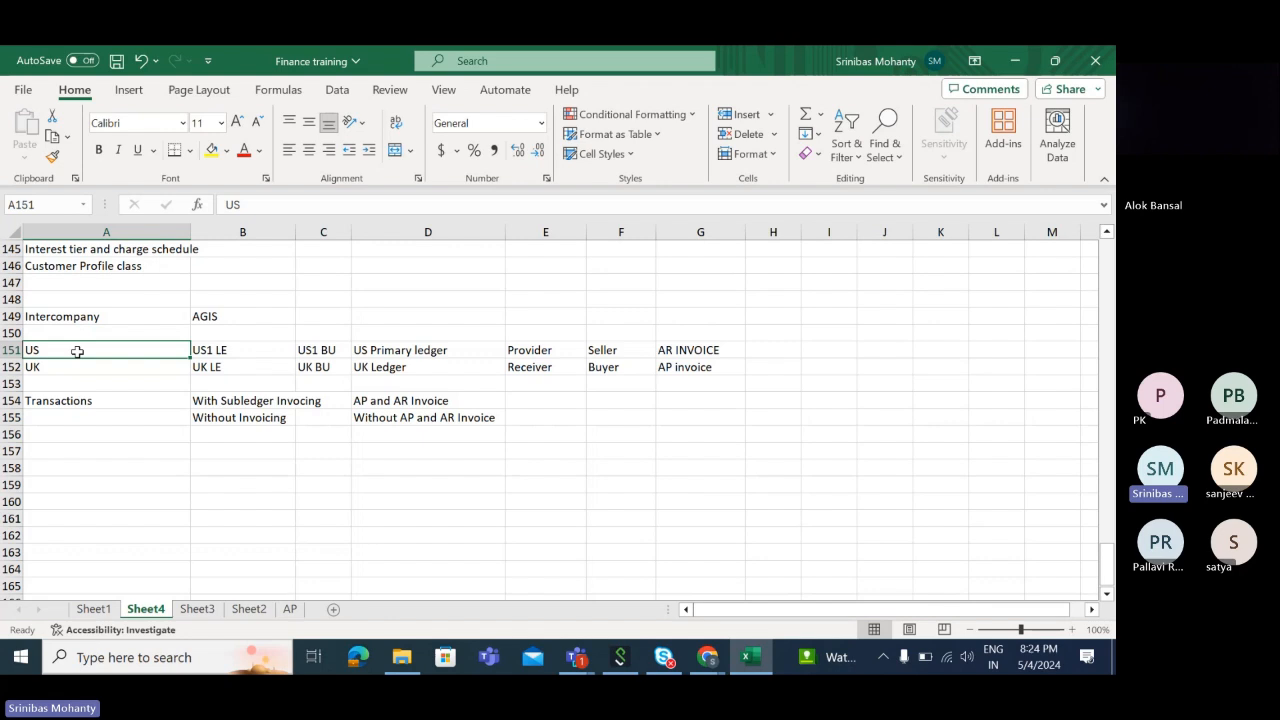
left_click(60, 370)
left_click(66, 351)
left_click(104, 446)
left_click(80, 350)
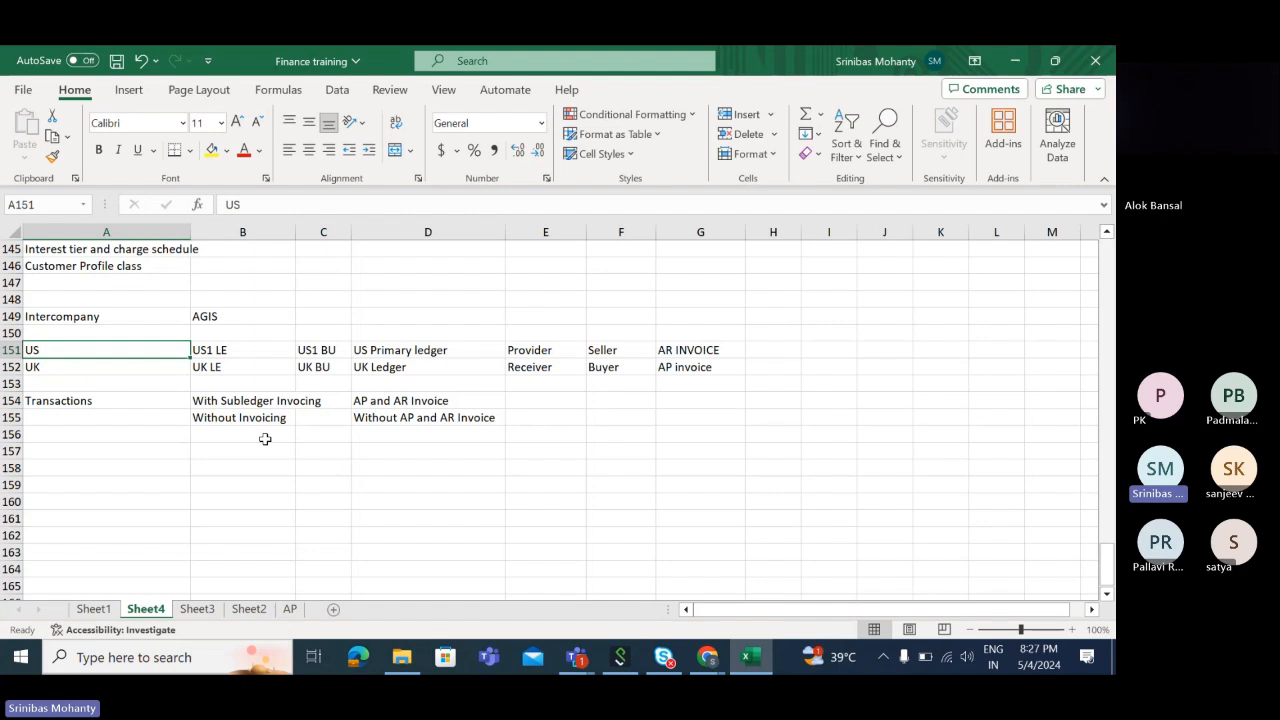
left_click(95, 490)
left_click(79, 349)
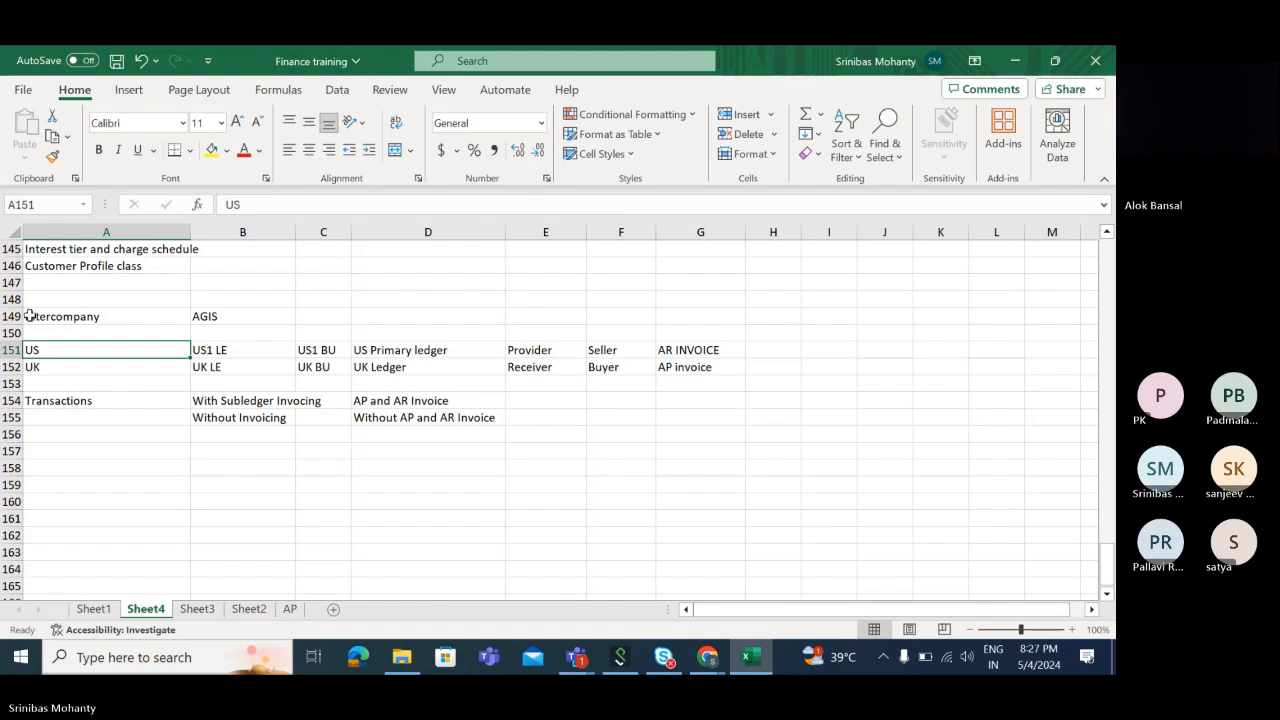
left_click(209, 468)
left_click(112, 454)
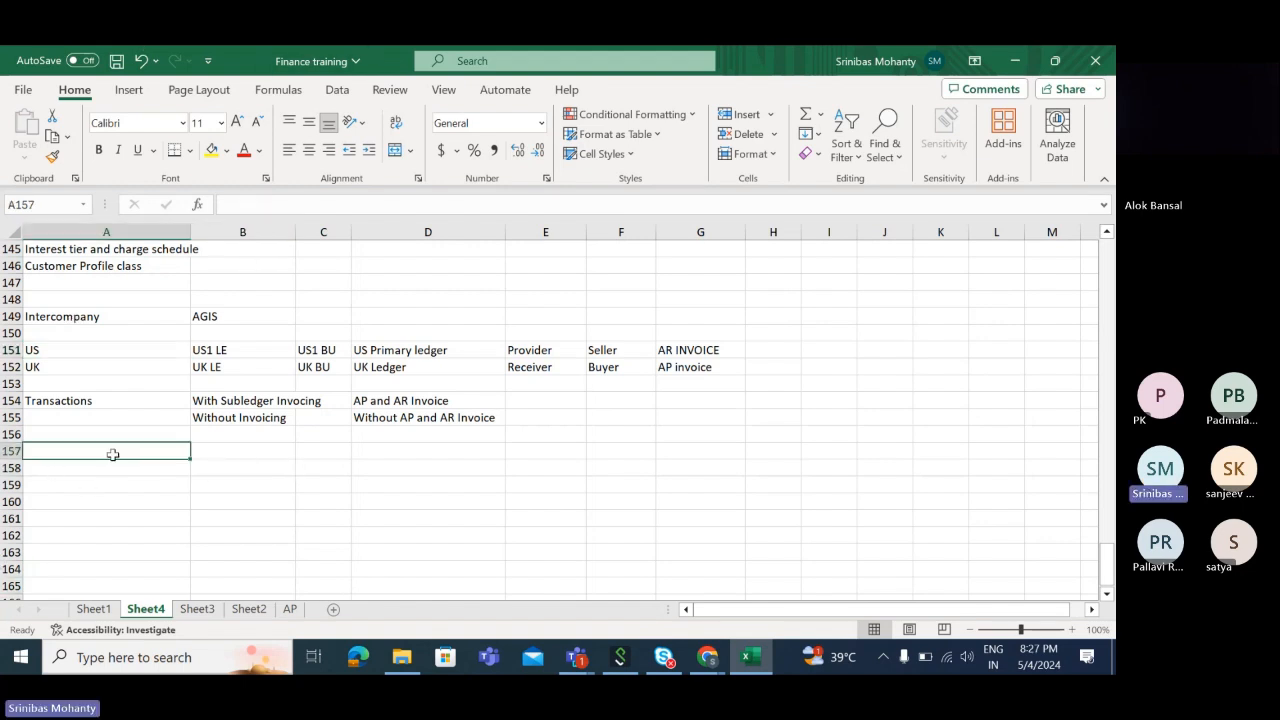
left_click(62, 351)
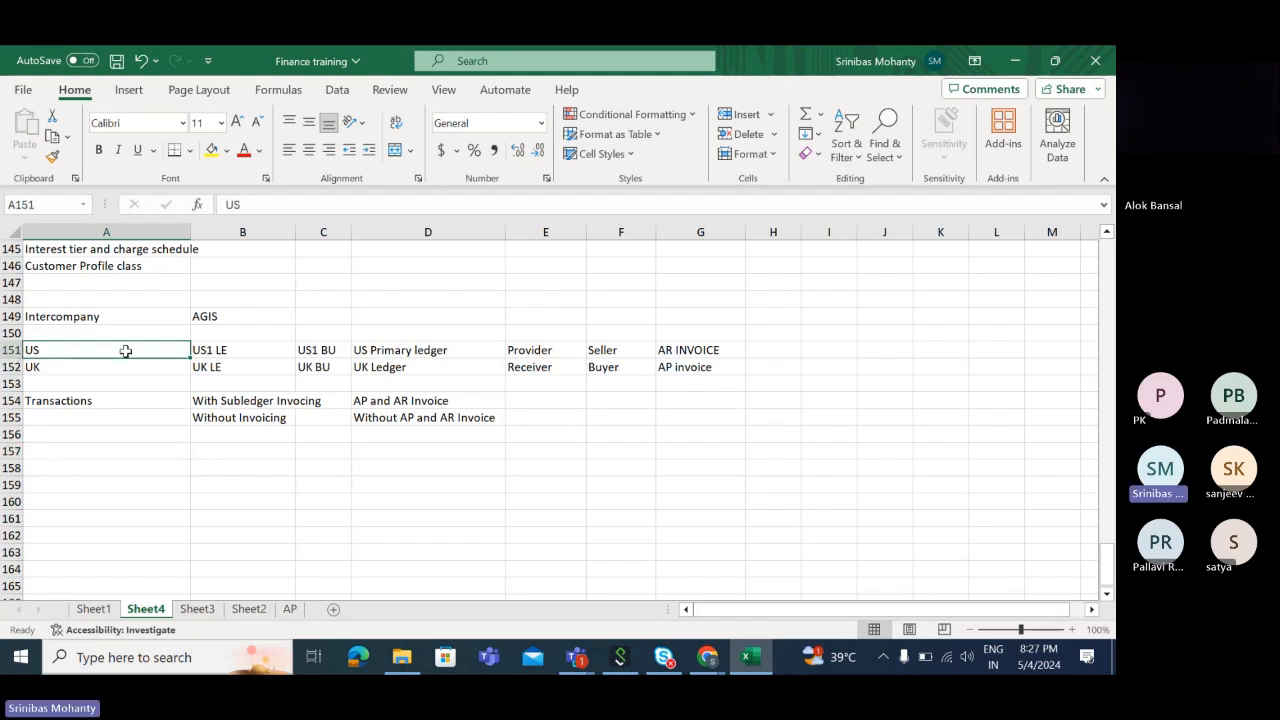
left_click(106, 466)
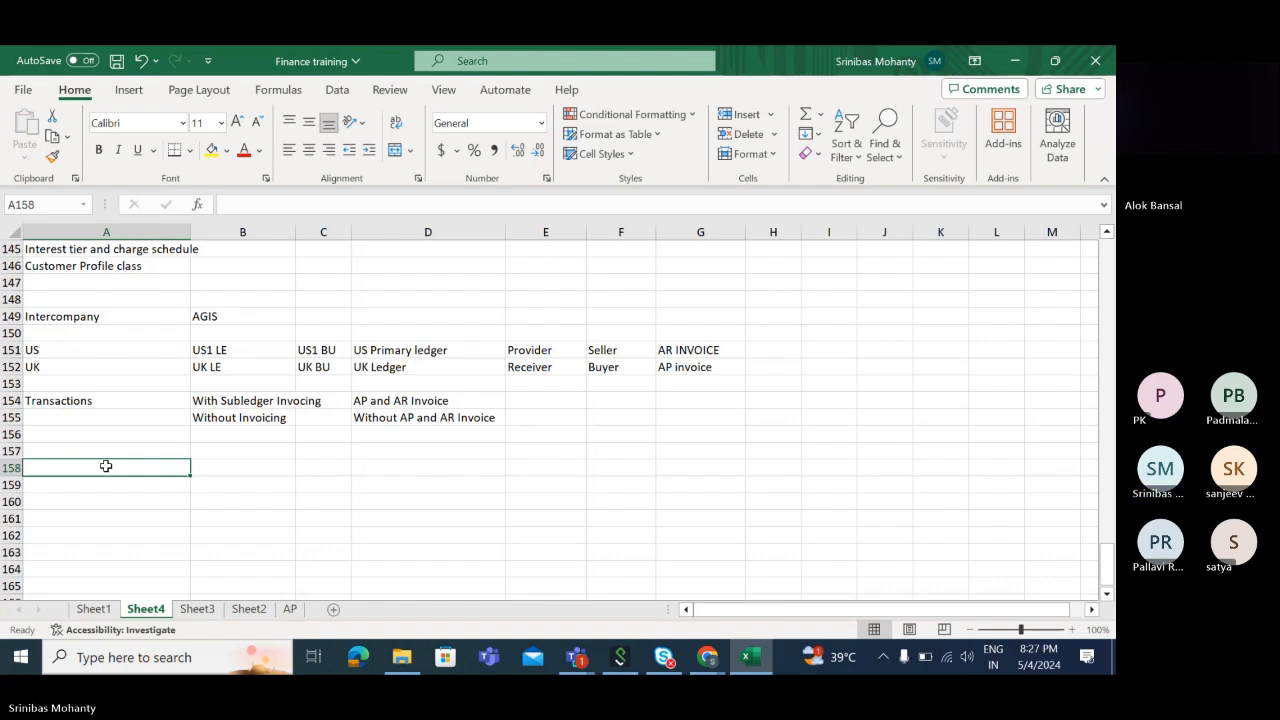
Enter Ledger Setup in A158 and Legal Entity Setup in A159 to start a list of setup steps.
type("Ledger ")
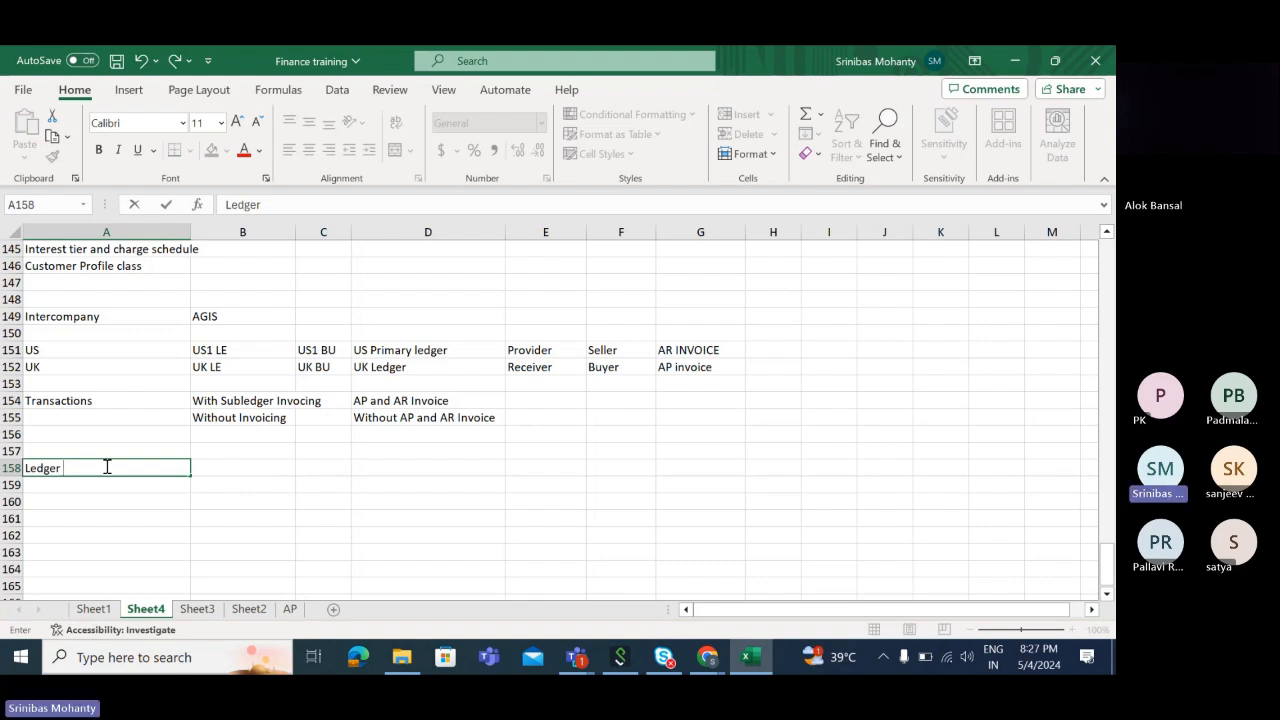
type("Setup")
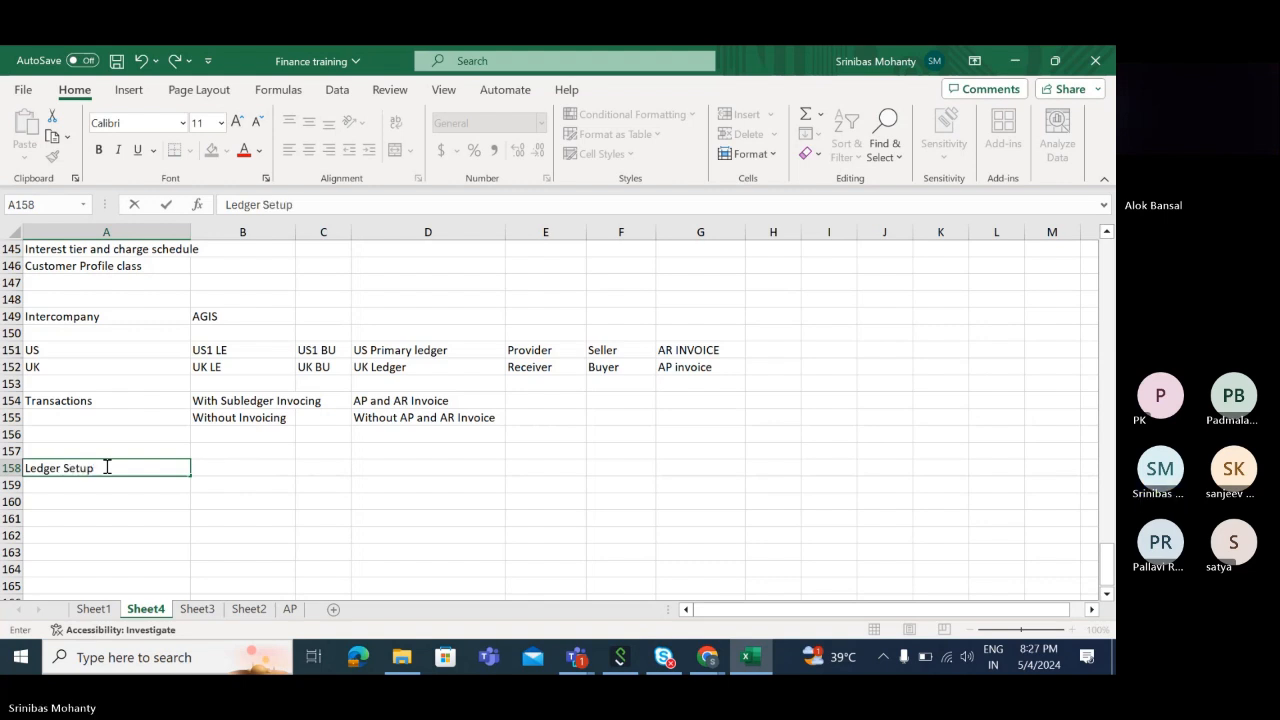
key("Return")
type("Leg")
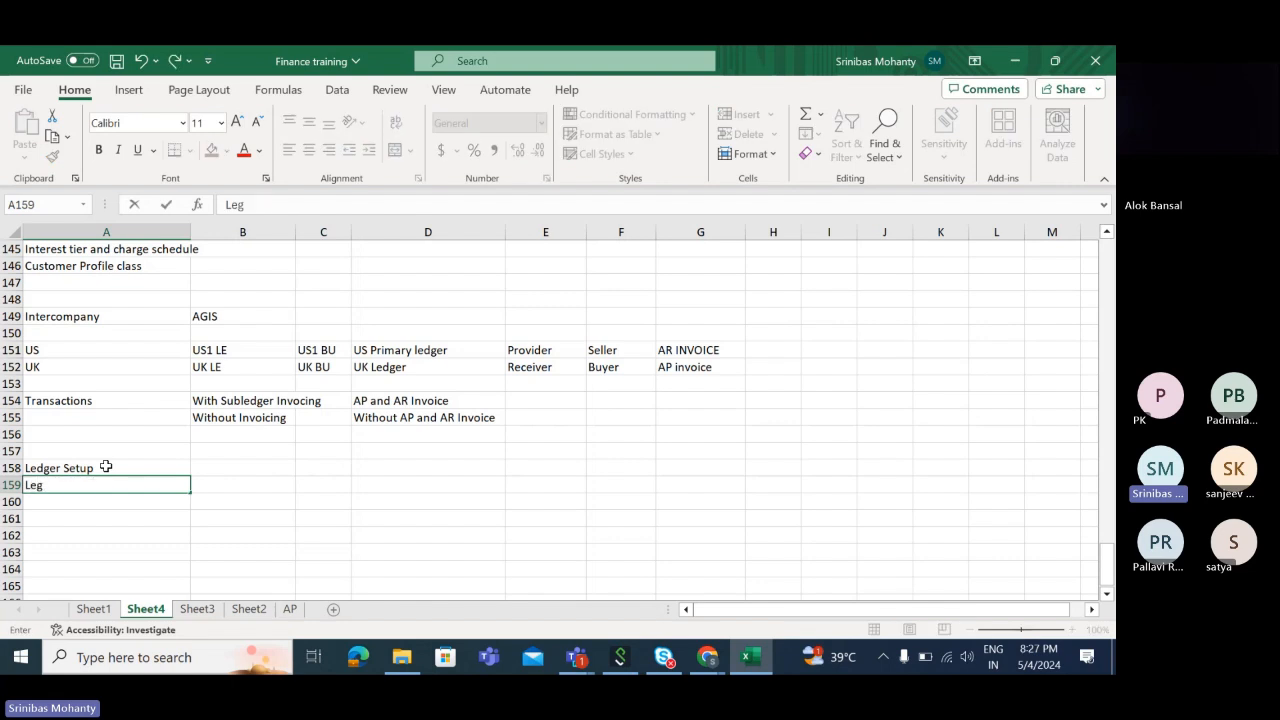
type("al Entity Setup")
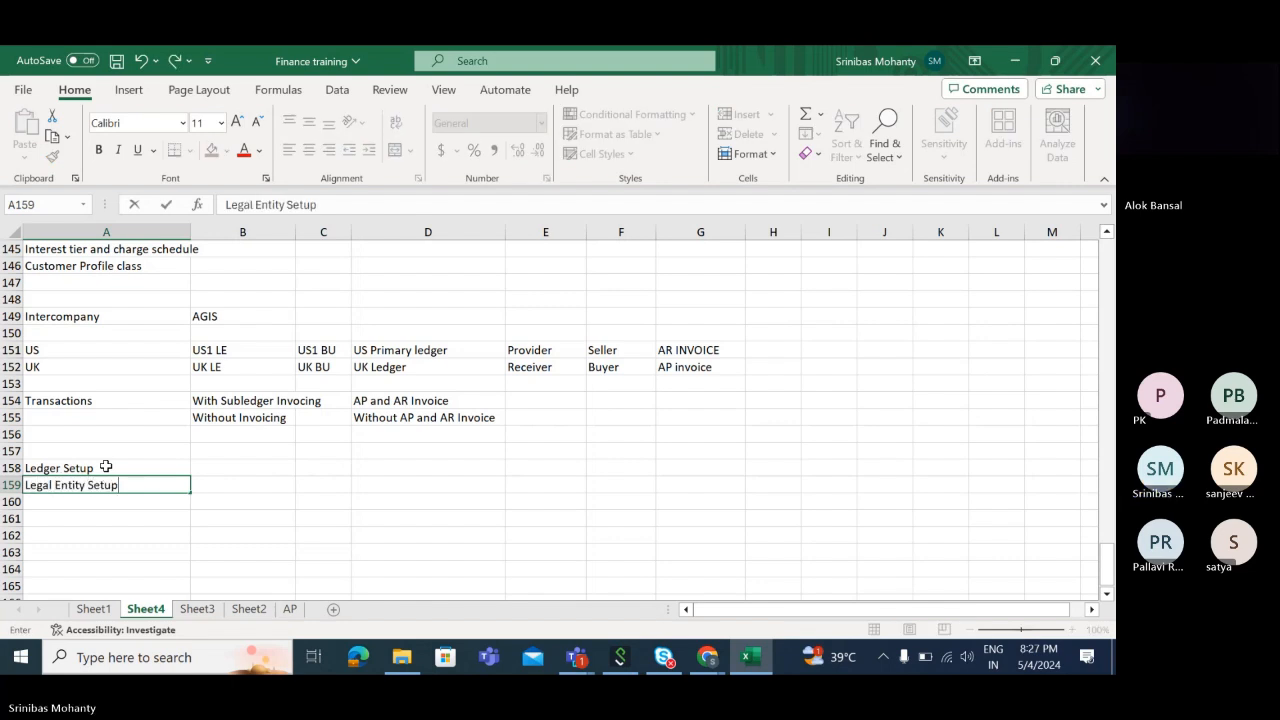
key("Return")
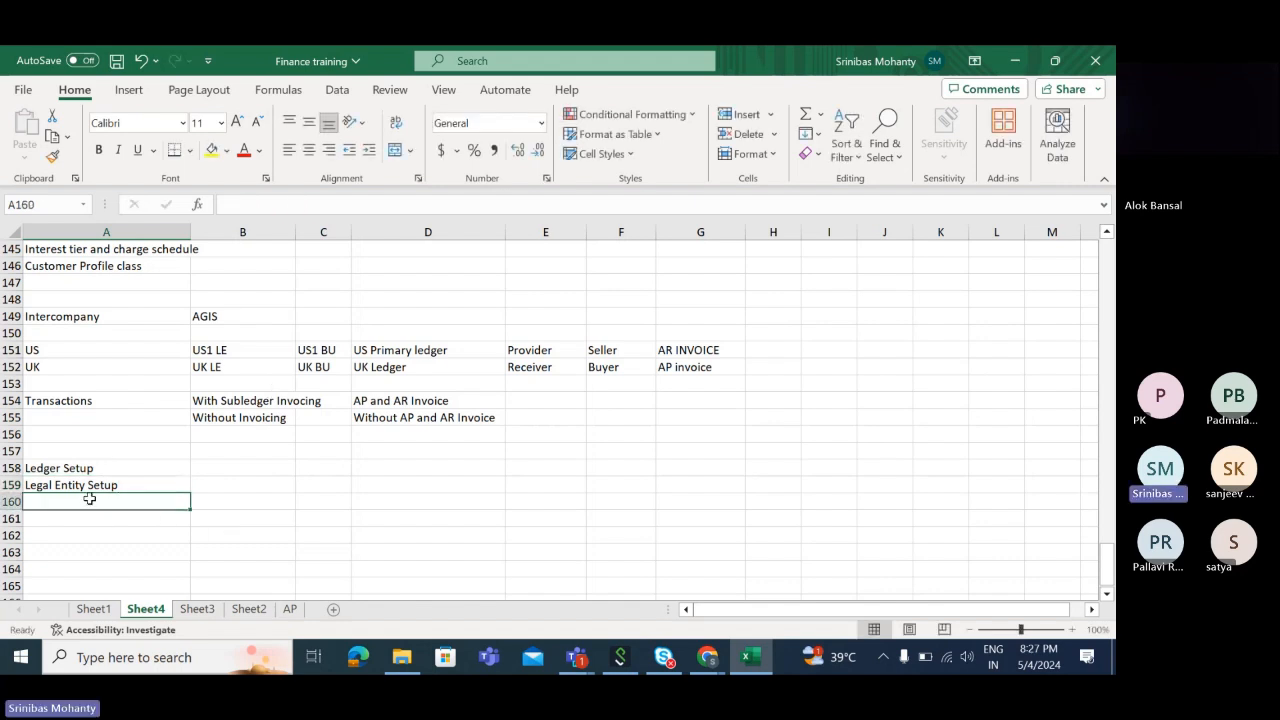
Add Intercompany organization in A160 as the third setup step.
left_click(77, 352)
left_click(94, 487)
left_click(91, 504)
type("Interc")
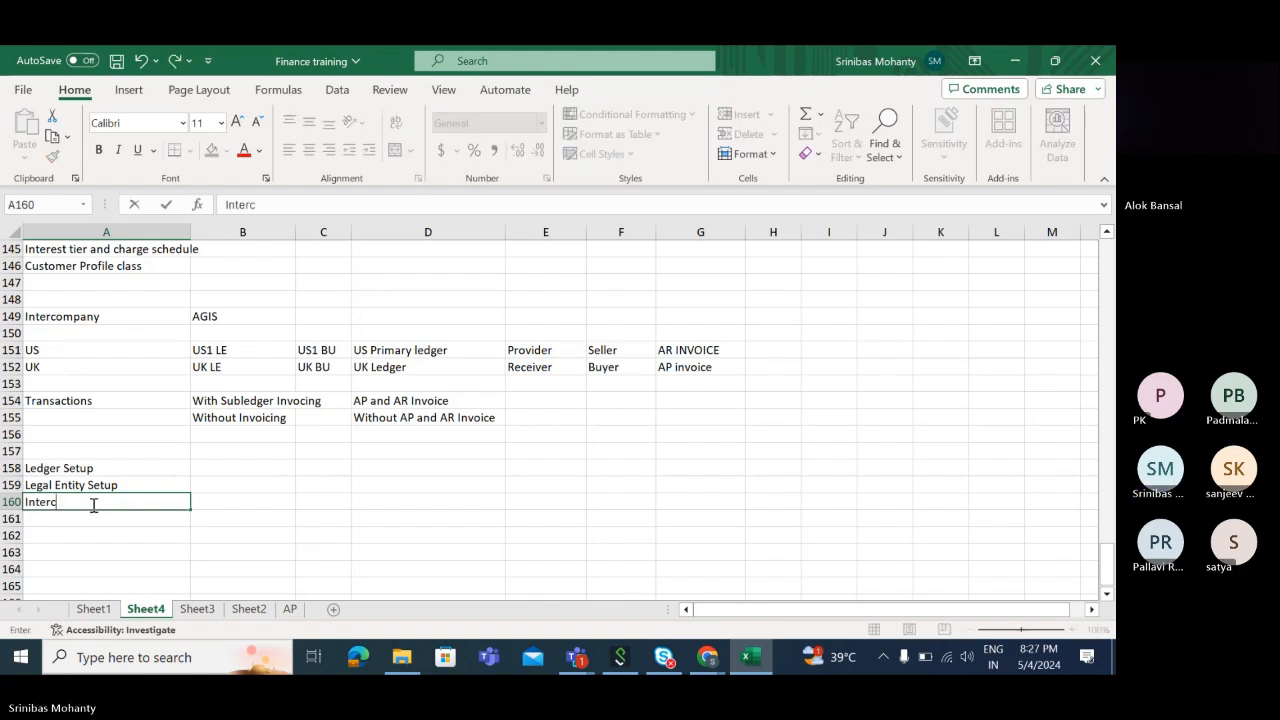
type("ompany")
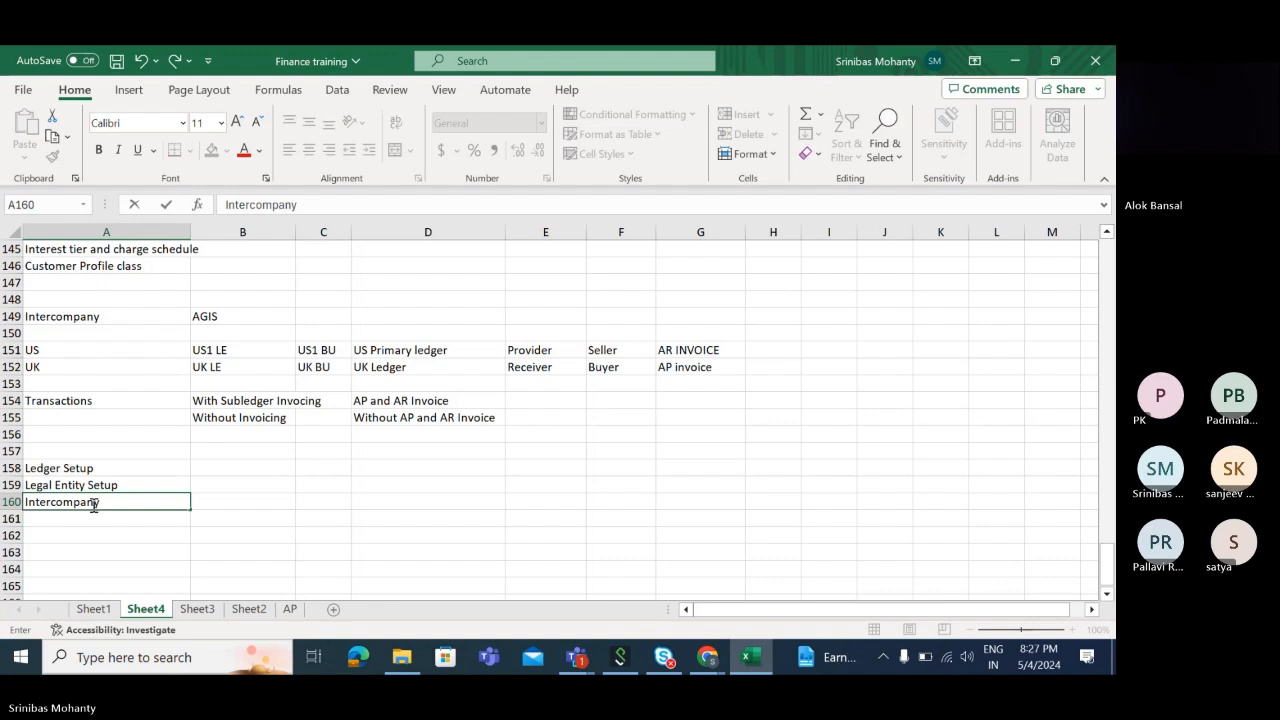
type(" organization")
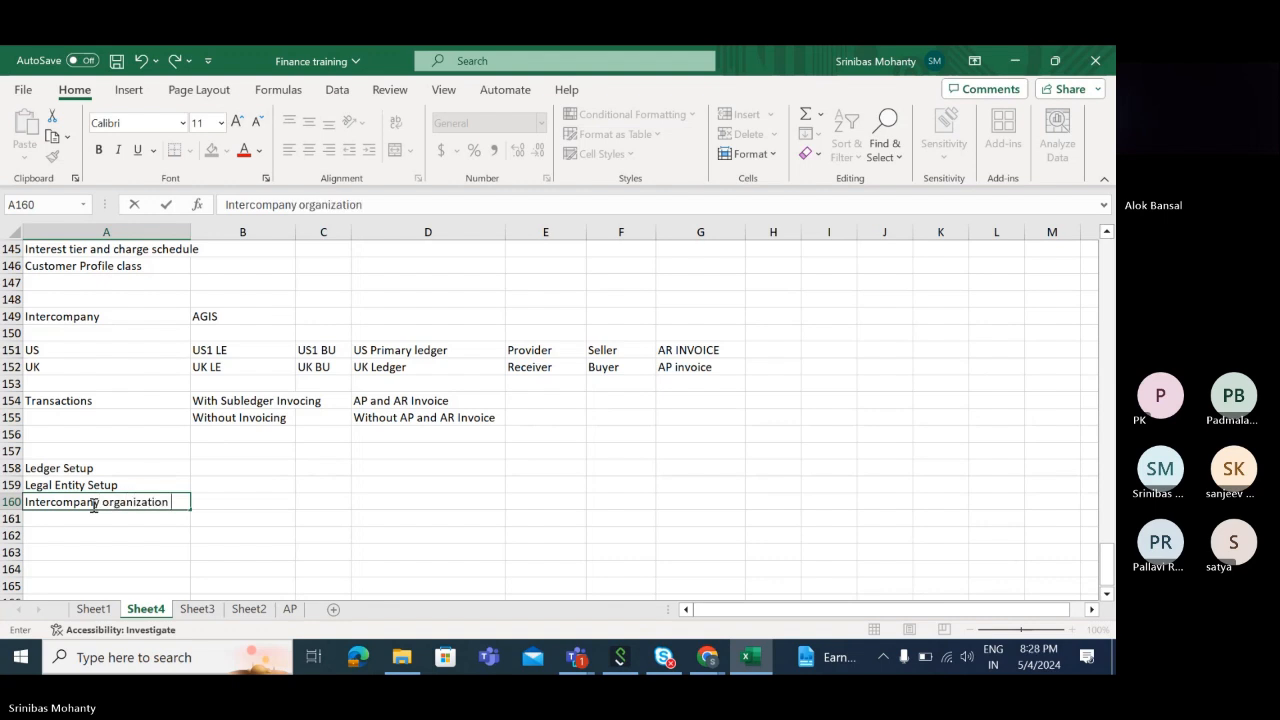
left_click(175, 535)
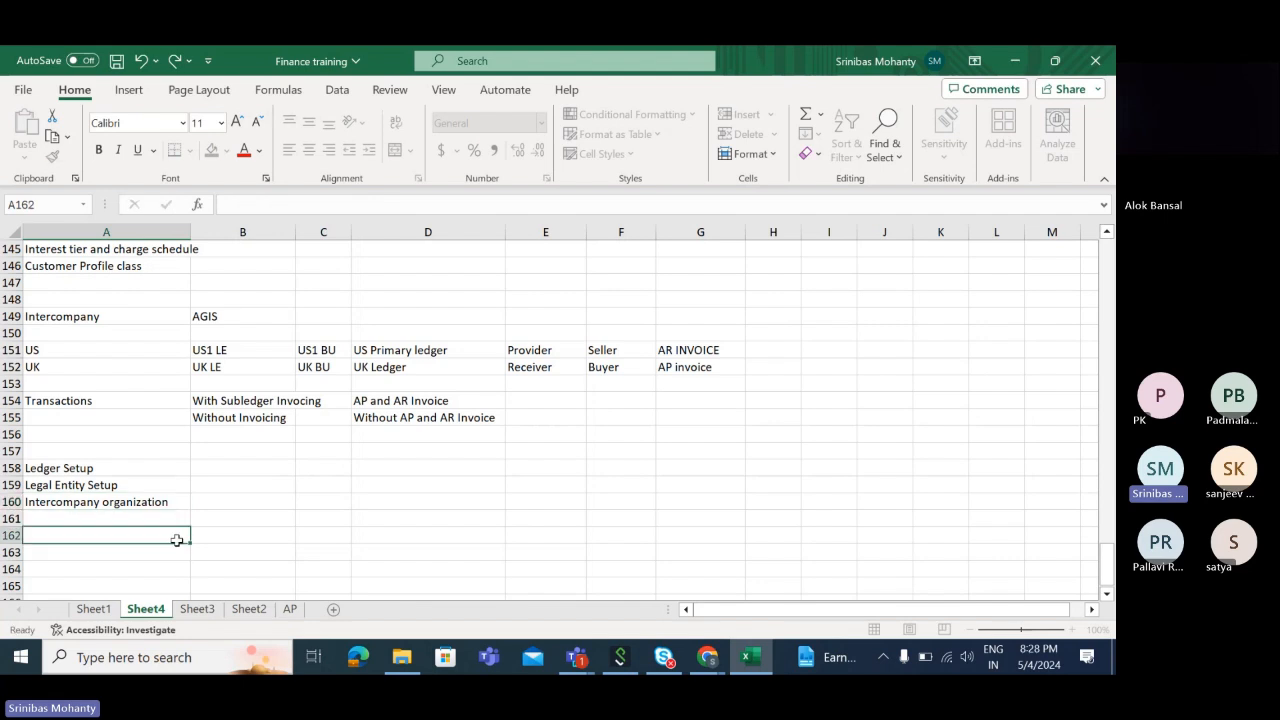
Enter Intercompany Org in H151 for the US row and copy it to H152 for the UK row.
left_click(225, 355)
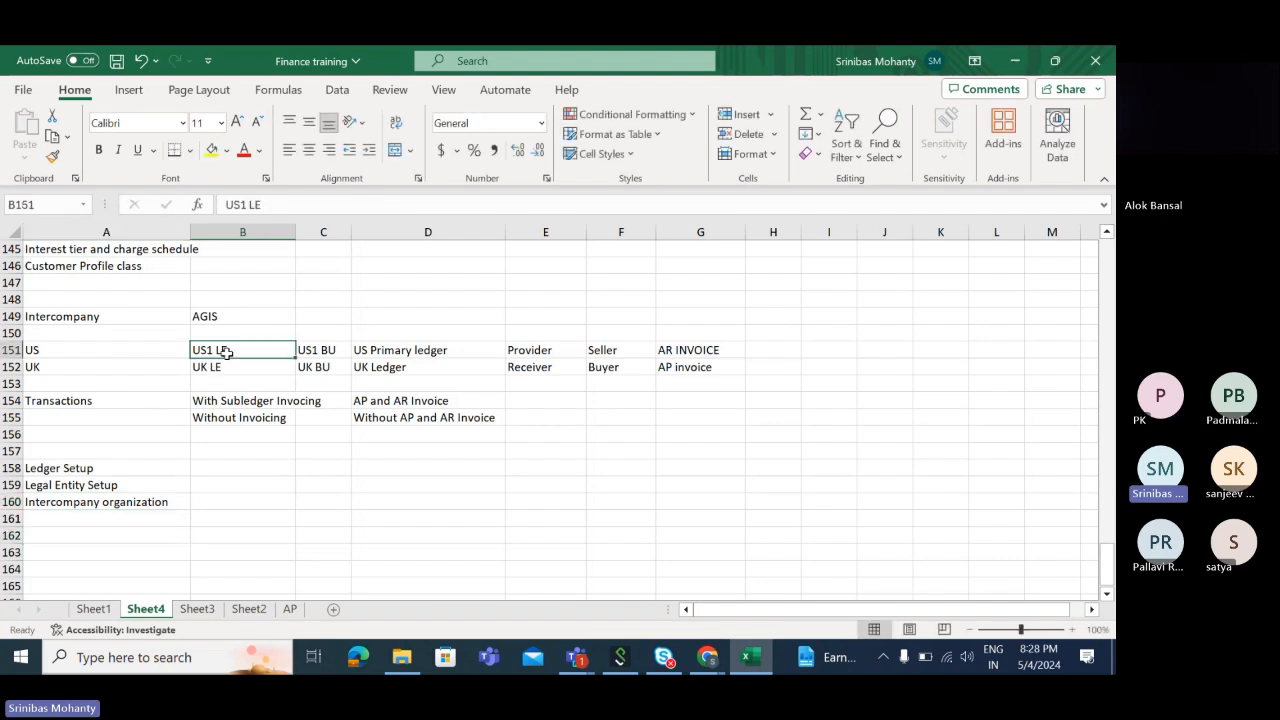
left_click(771, 353)
type("In")
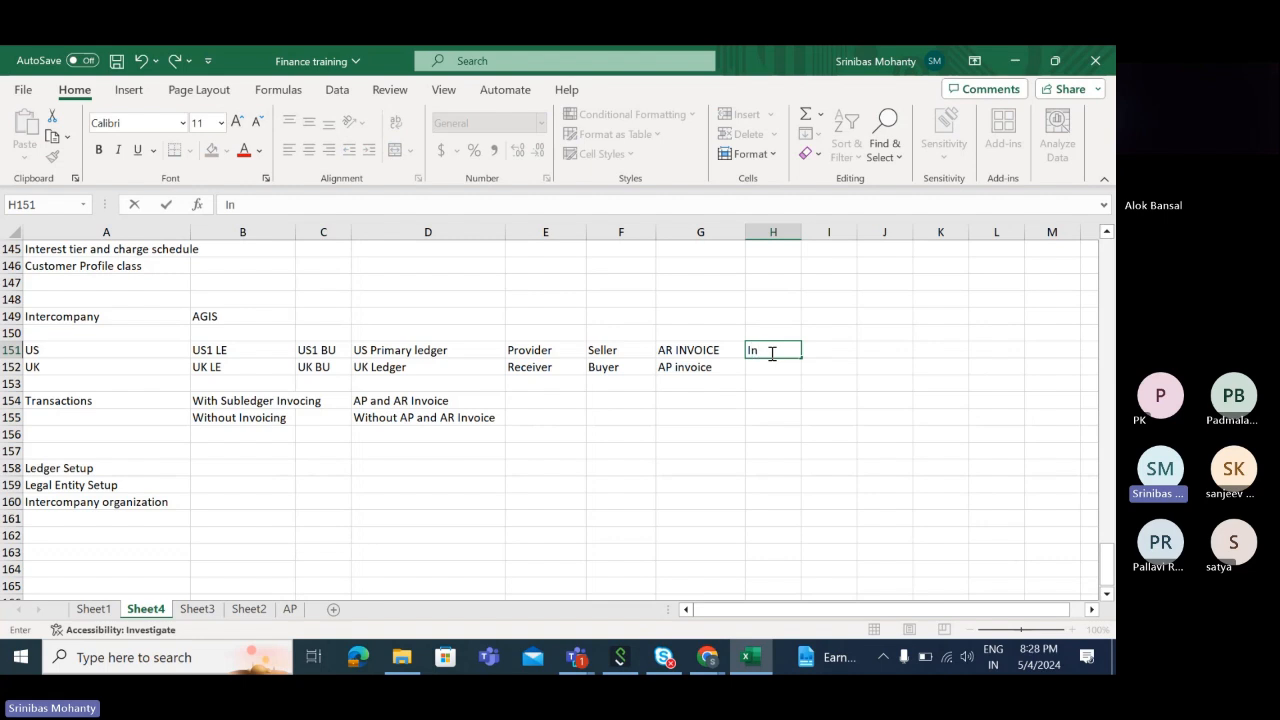
type("tercomp")
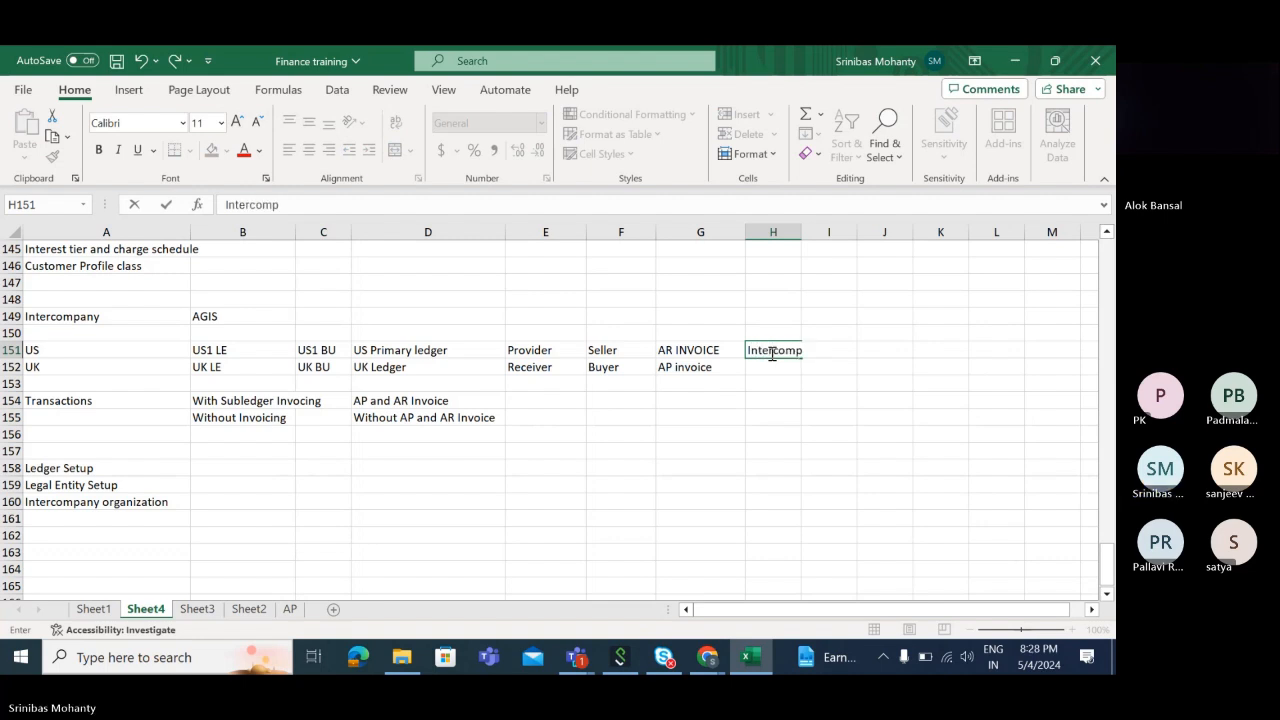
type("any Org")
left_click(766, 368)
left_click(776, 348)
key("ctrl+c")
left_click(772, 367)
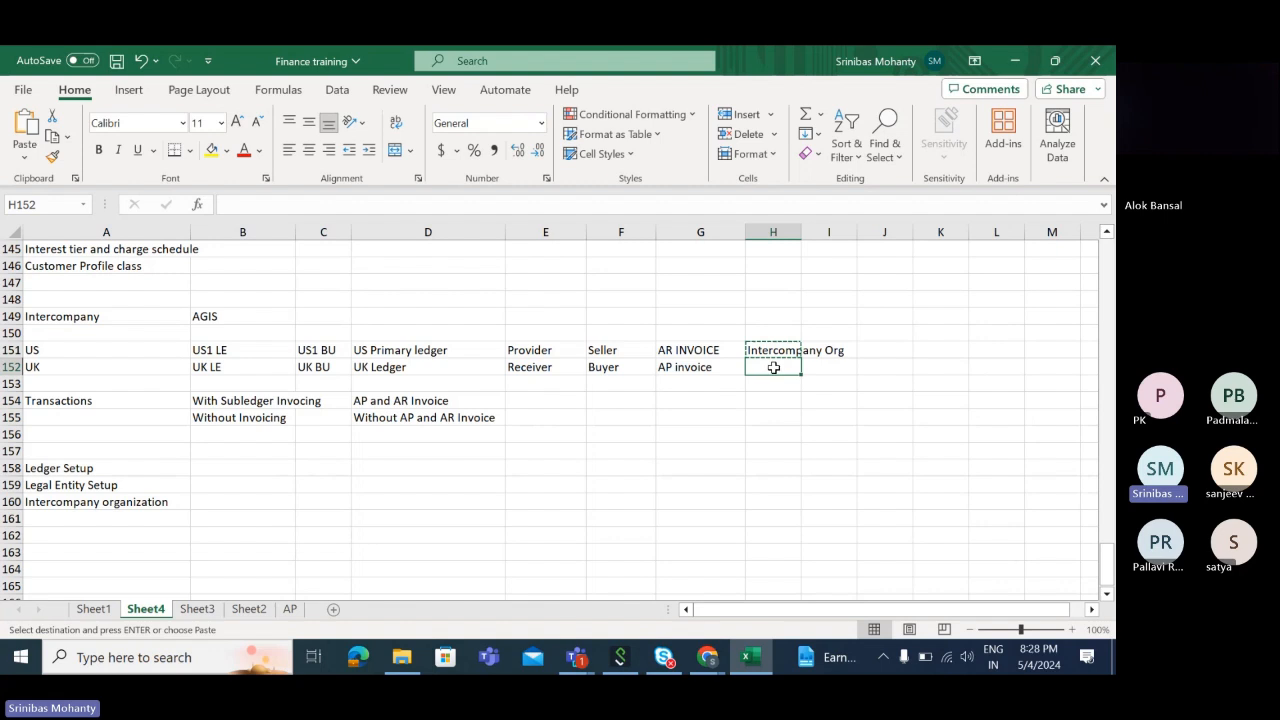
key("ctrl+v")
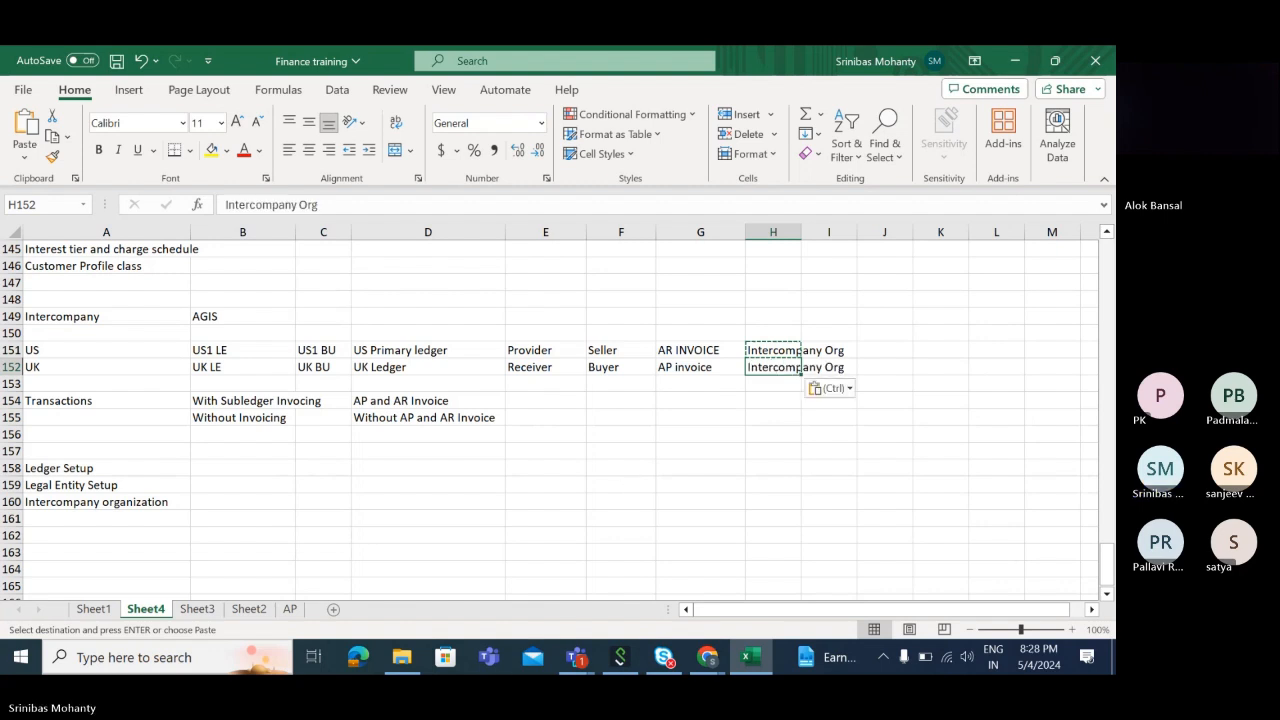
Switch to the Chrome window with the Financial Reporting Center, then close that page and the Oracle Enterprise Performance Management workspace without saving.
left_click(704, 664)
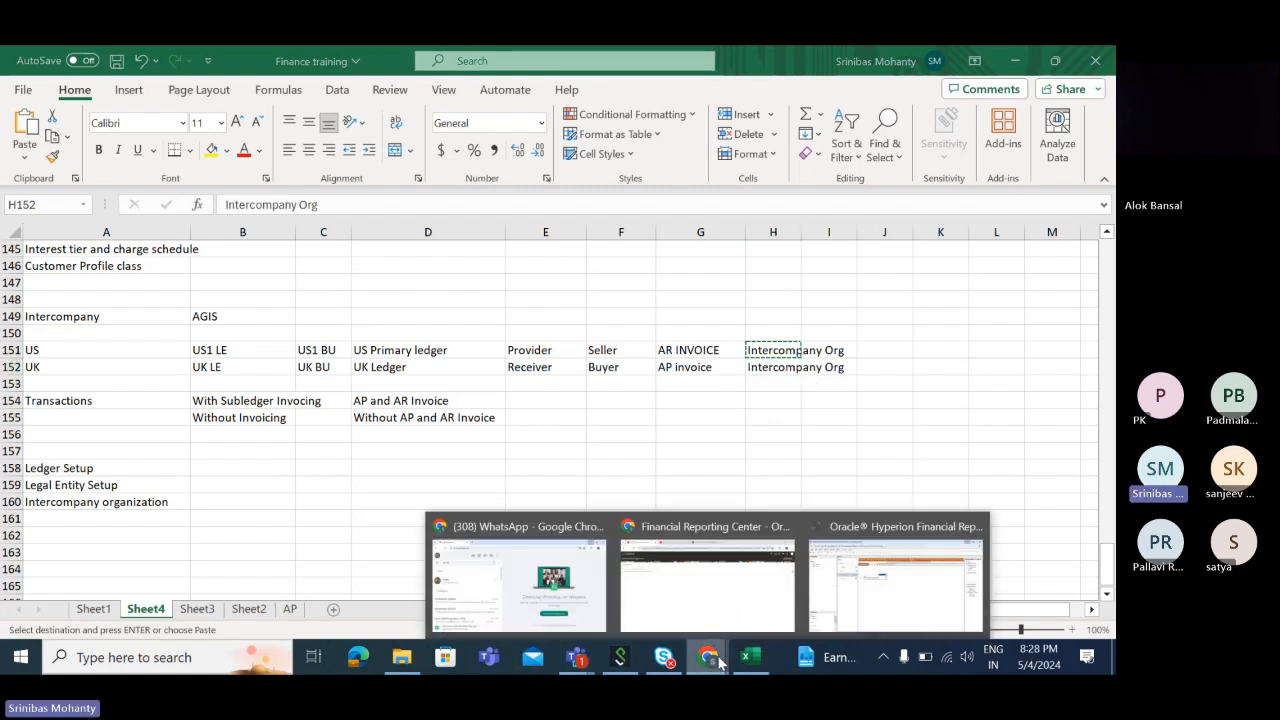
left_click(729, 600)
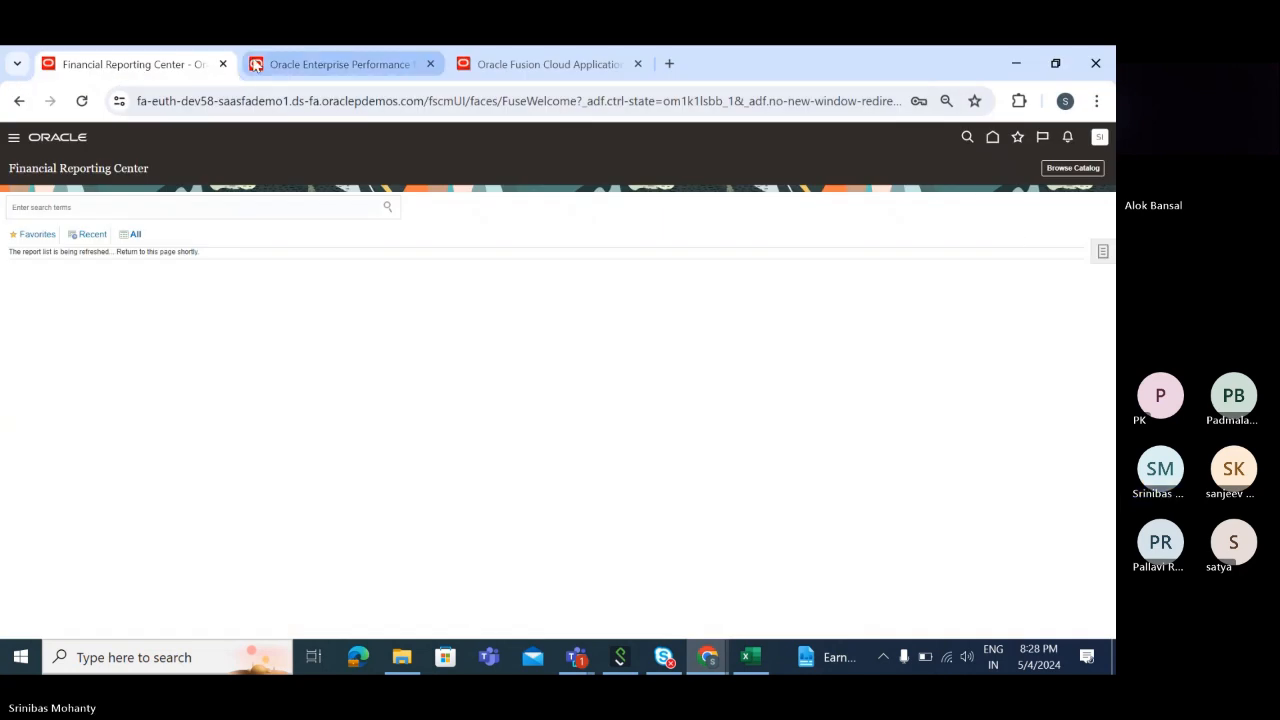
left_click(870, 65)
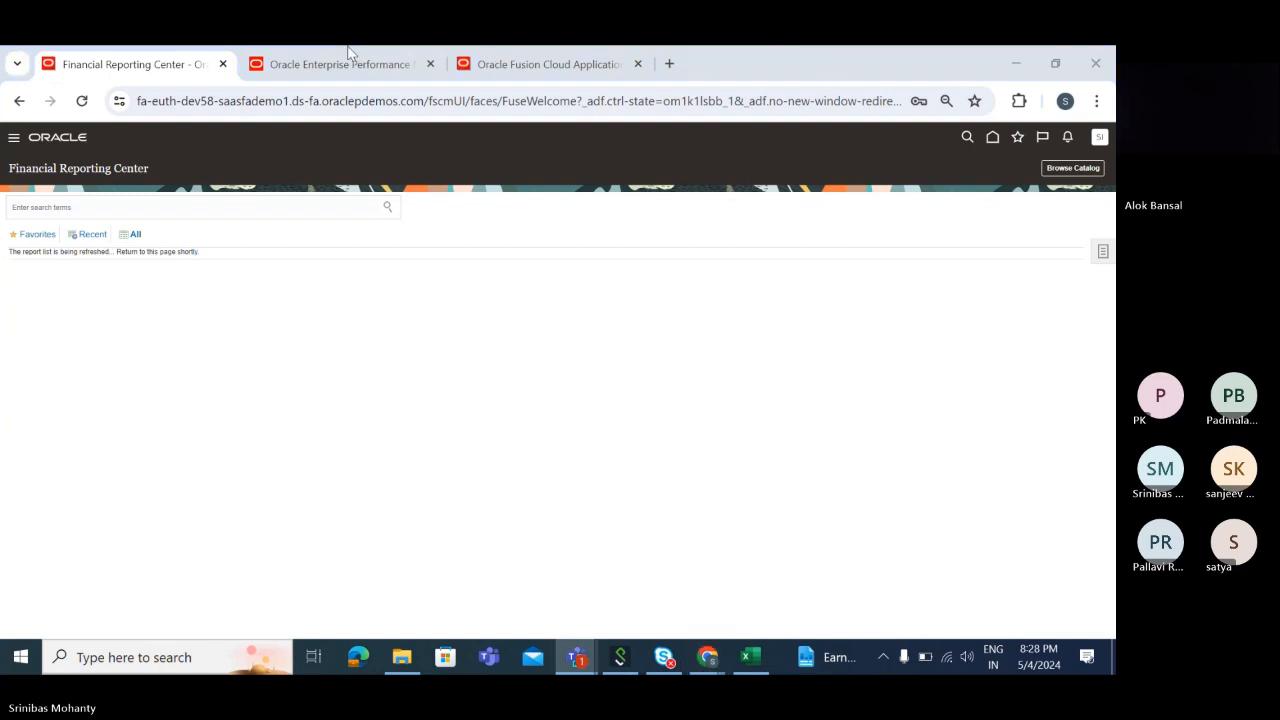
left_click(222, 64)
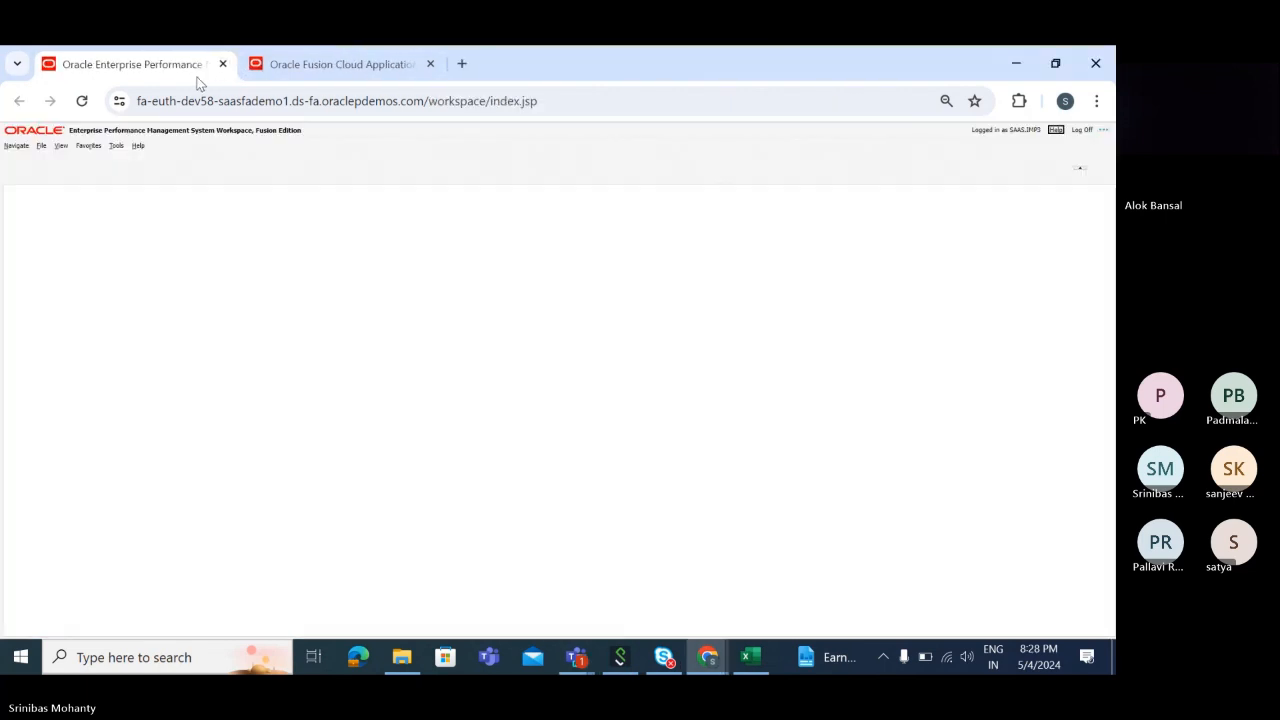
left_click(222, 64)
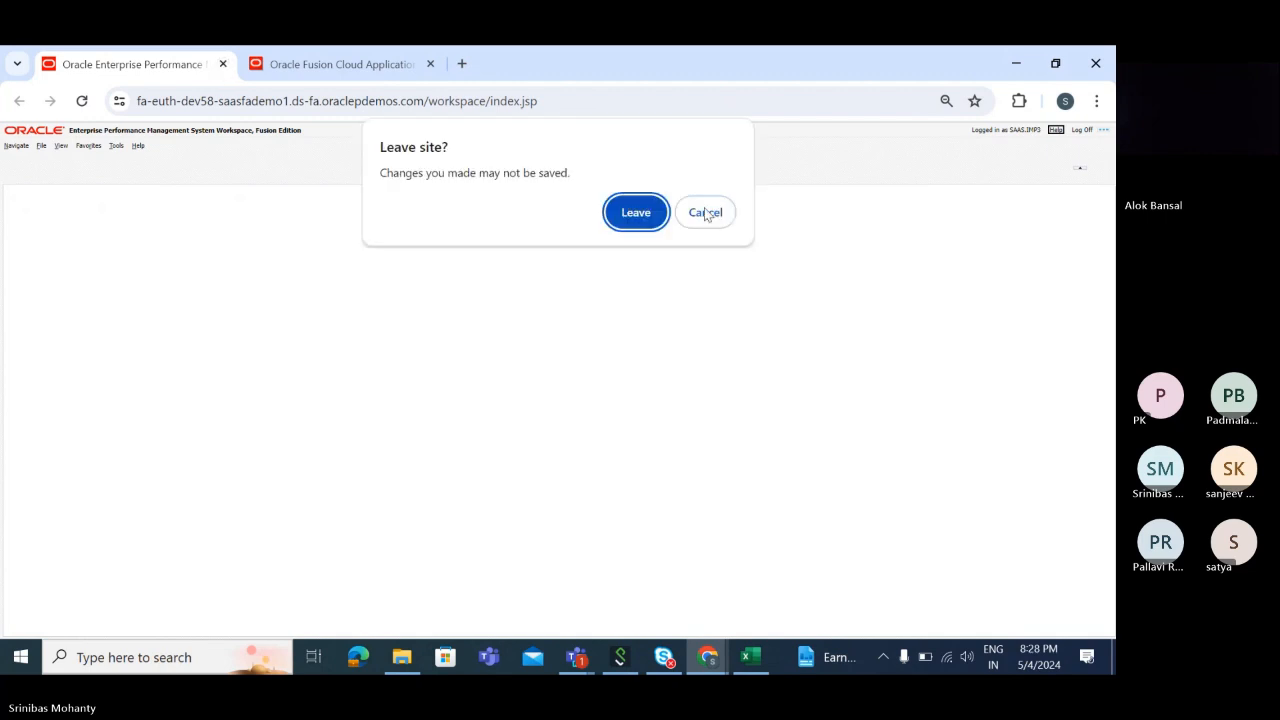
left_click(640, 214)
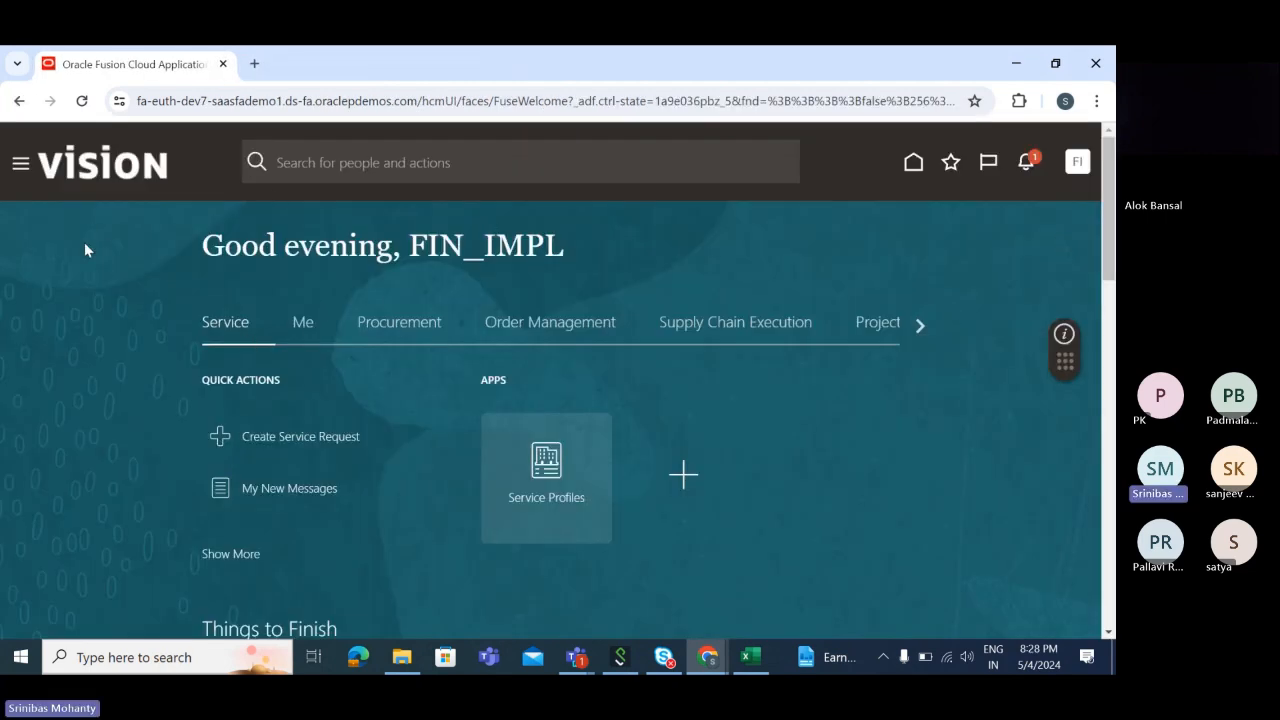
Open Setup and Maintenance in the Vision Oracle Fusion application and add a blank browser tab while it loads.
left_click(1079, 166)
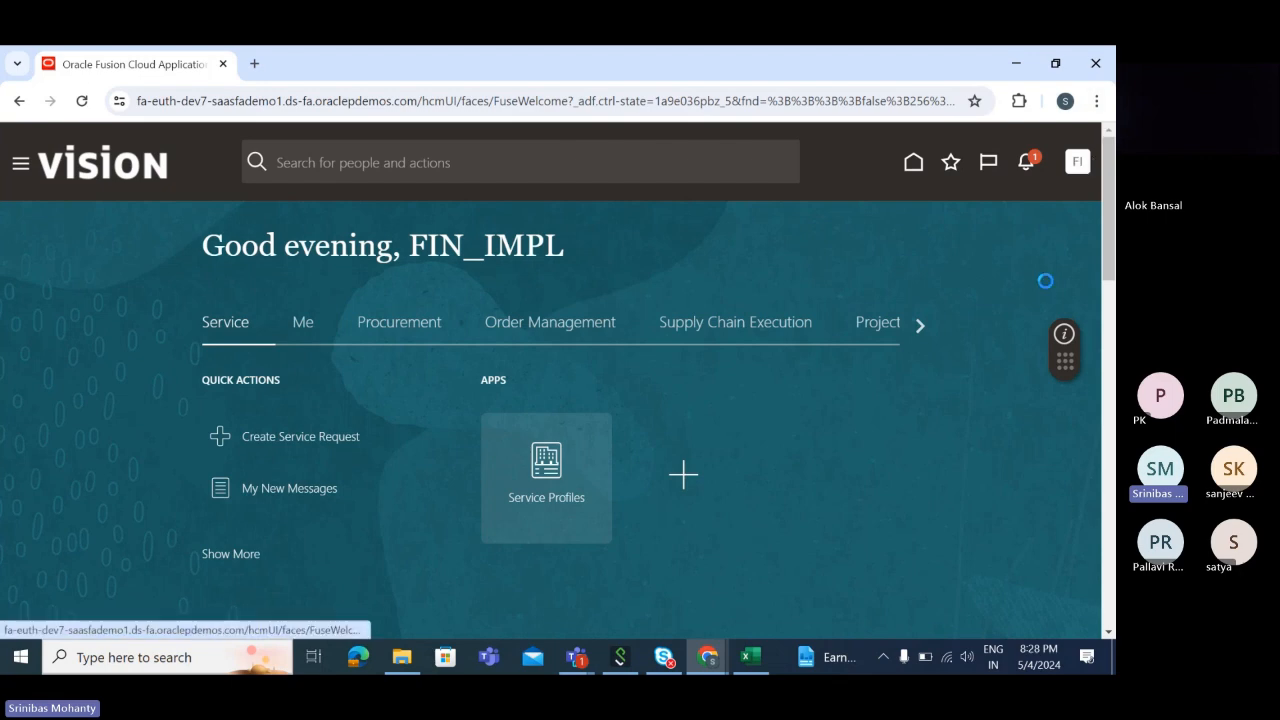
left_click(826, 424)
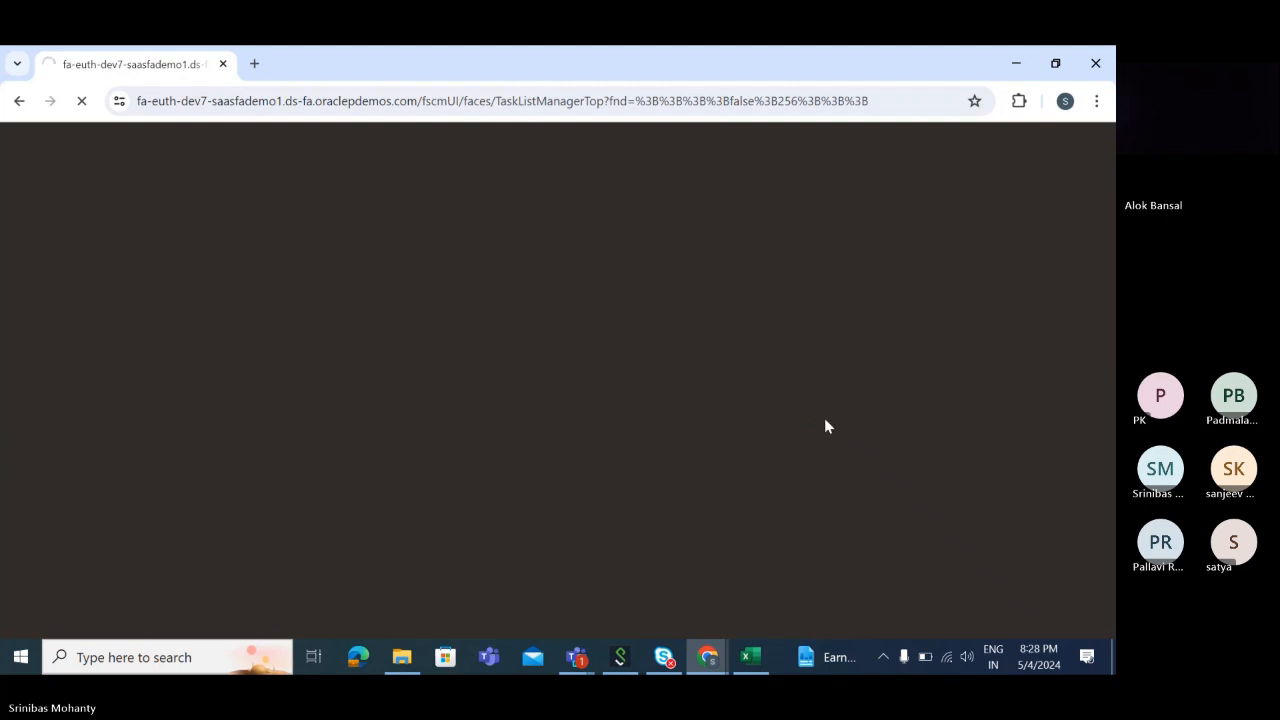
left_click(254, 63)
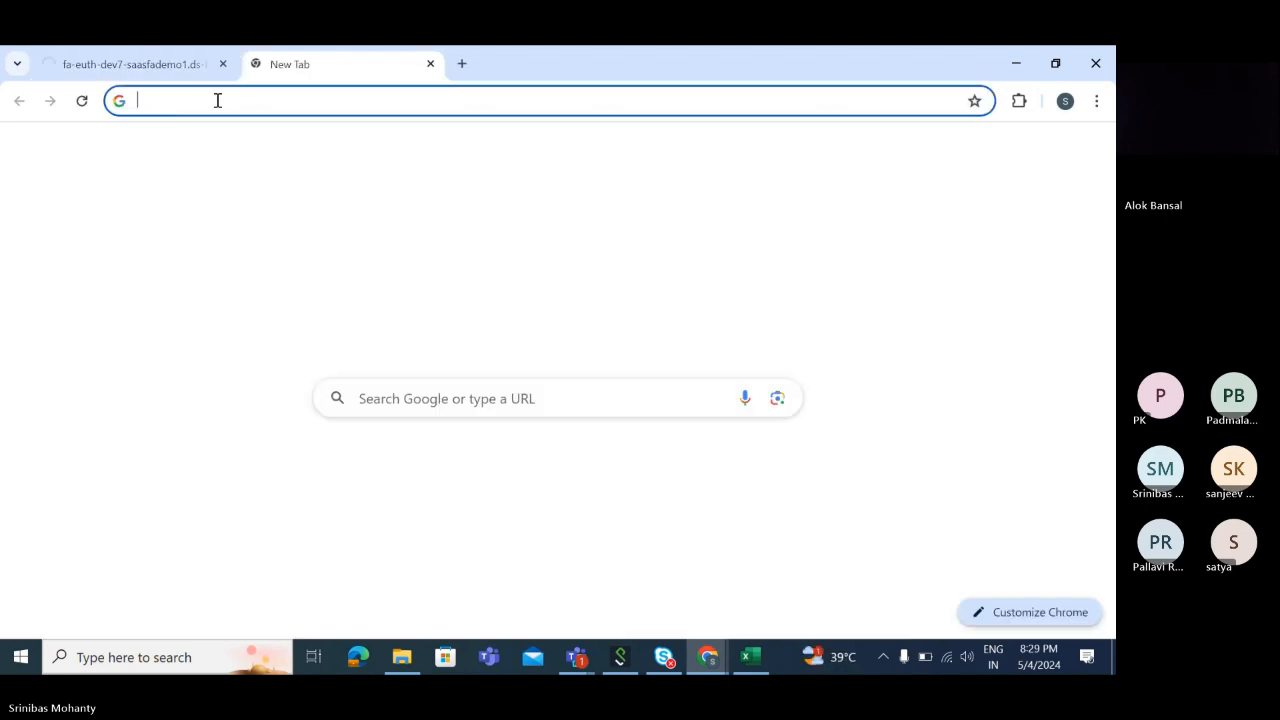
left_click(140, 64)
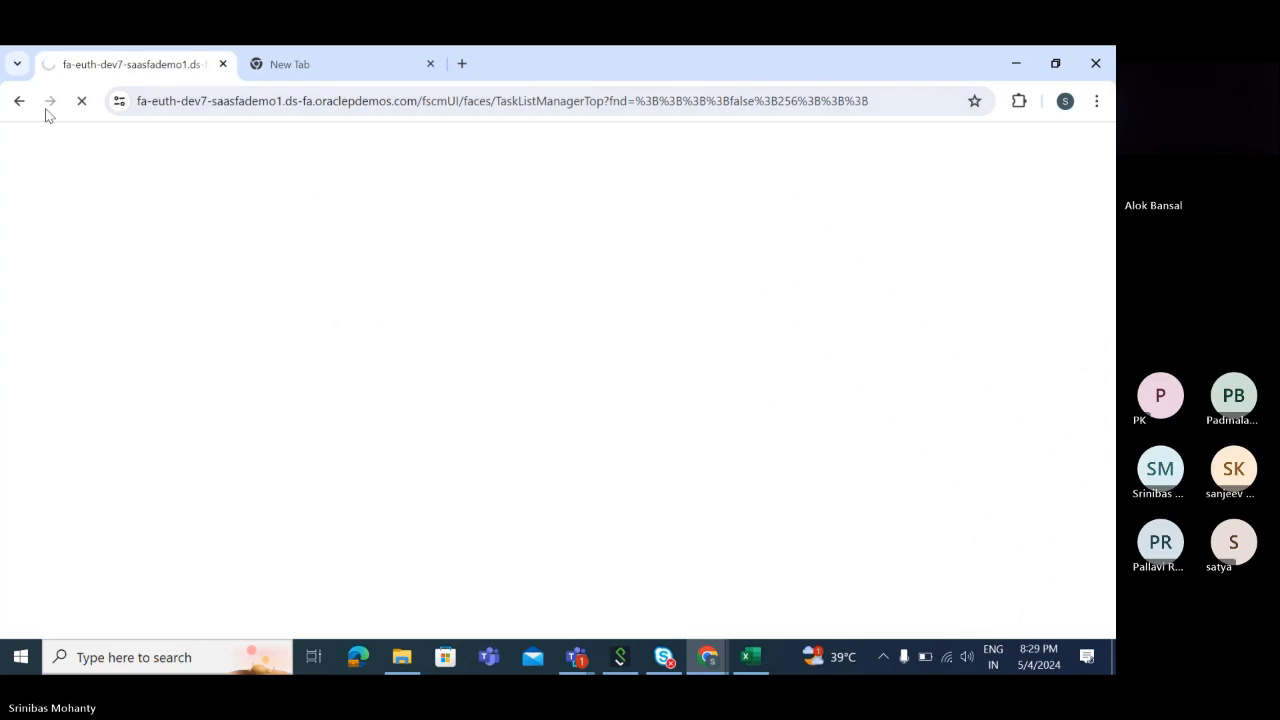
Load the dev58 Single Sign-Off consent page in the new browser tab and check the loading of both pages.
left_click(302, 66)
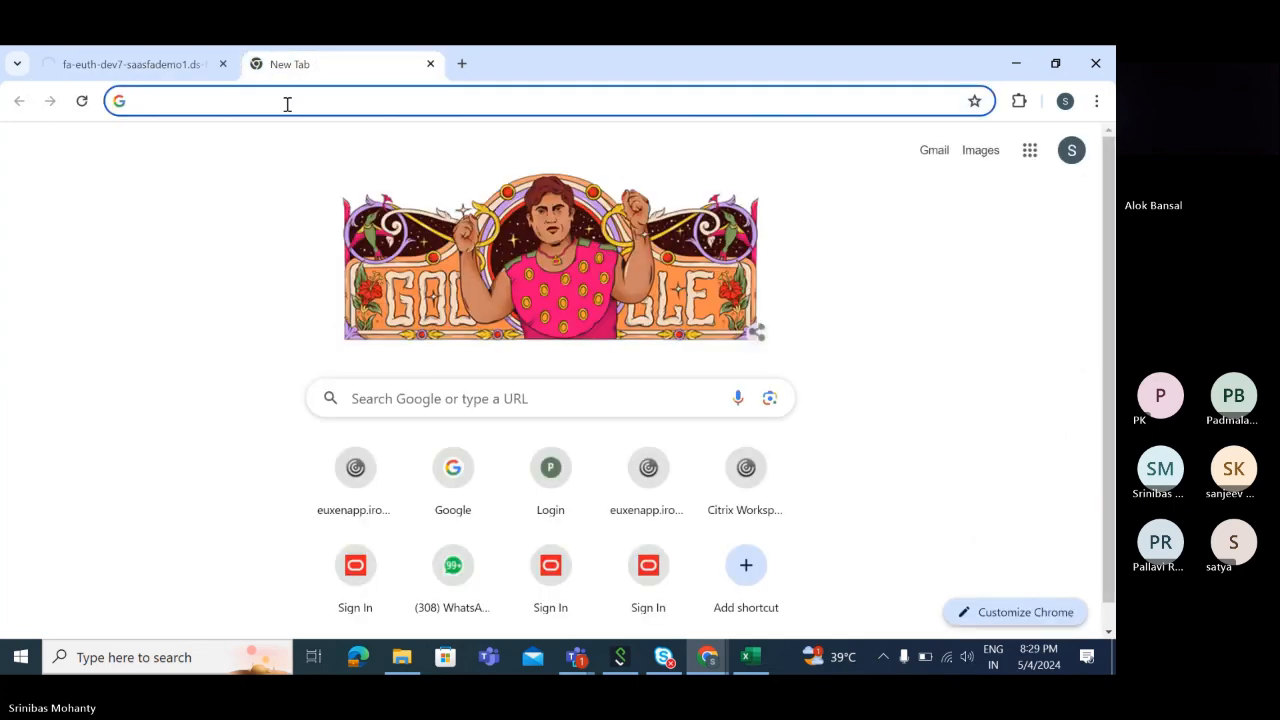
left_click(286, 103)
type("dev58")
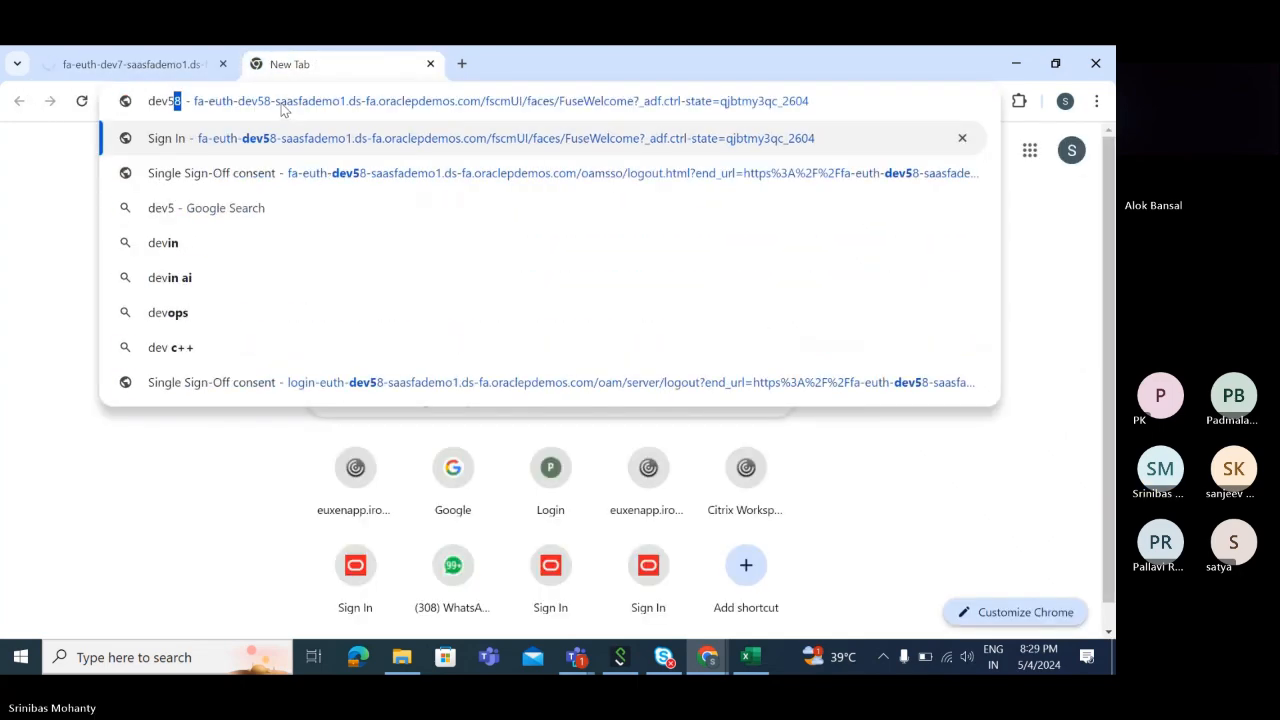
left_click(364, 185)
left_click(147, 60)
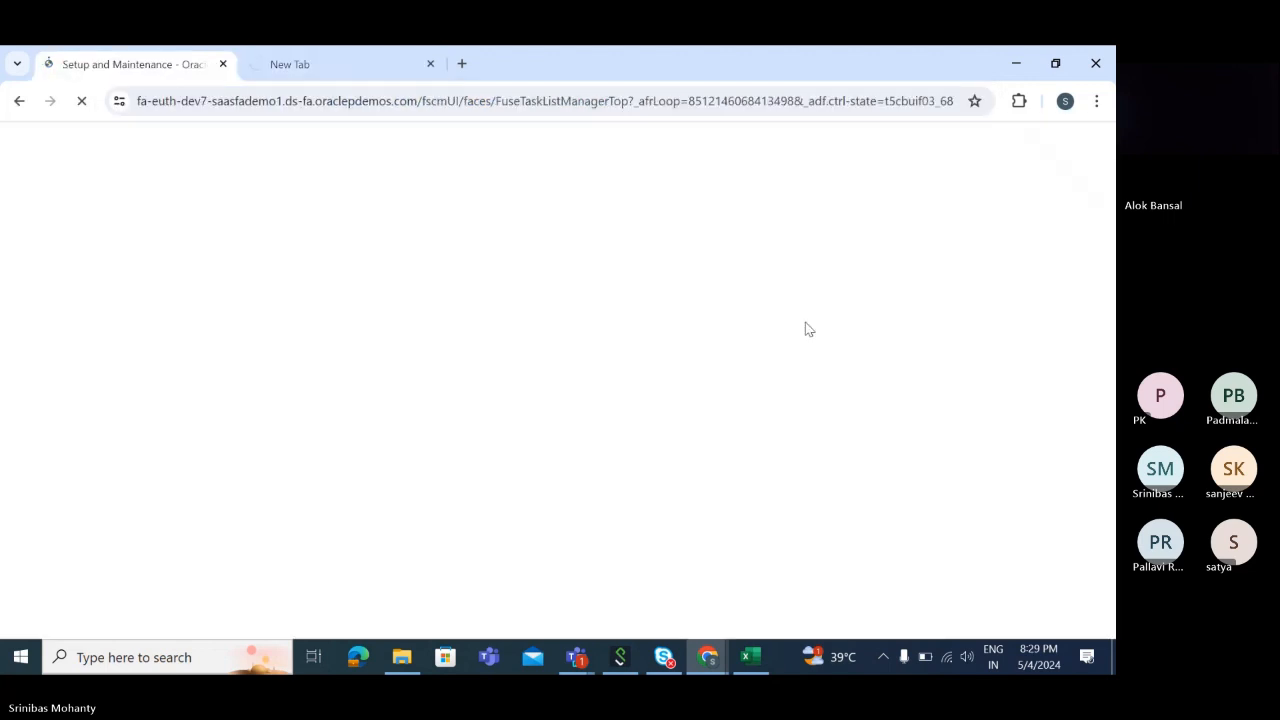
left_click(396, 73)
Return to Setup: Financials, select the Intercompany functional area and show All Tasks.
left_click(110, 66)
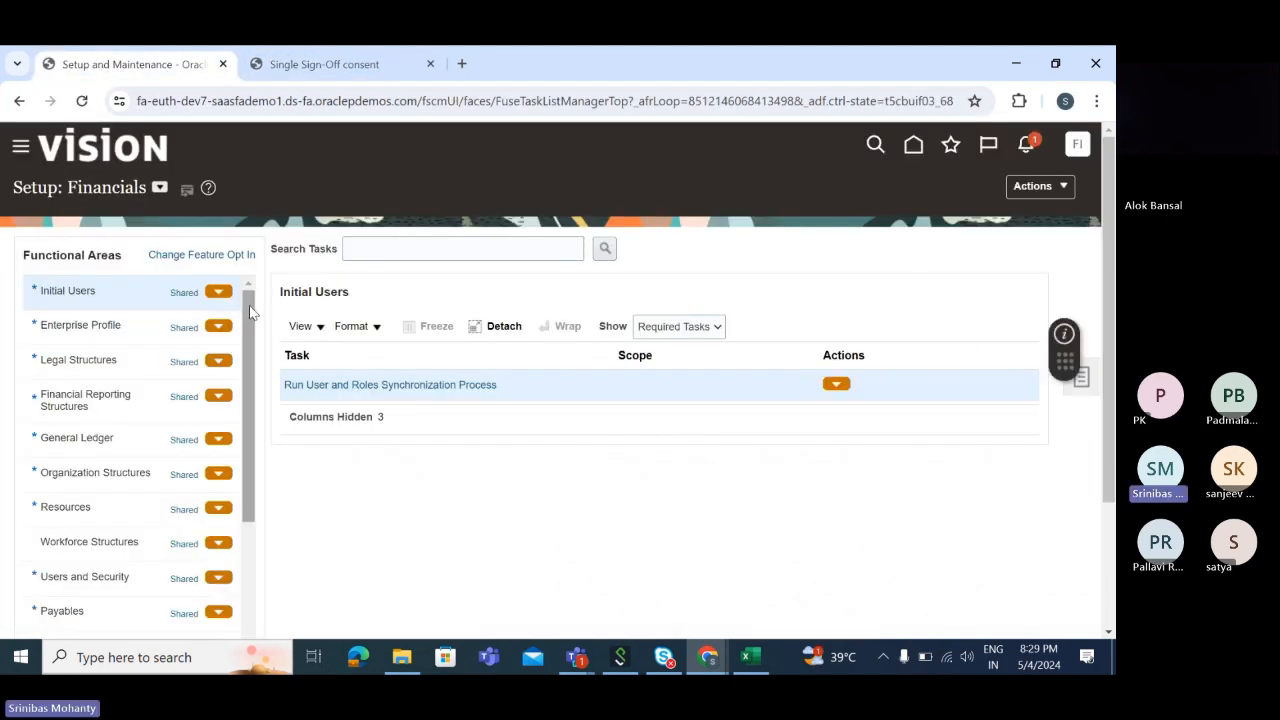
left_click_drag(251, 320, 244, 600)
left_click(112, 516)
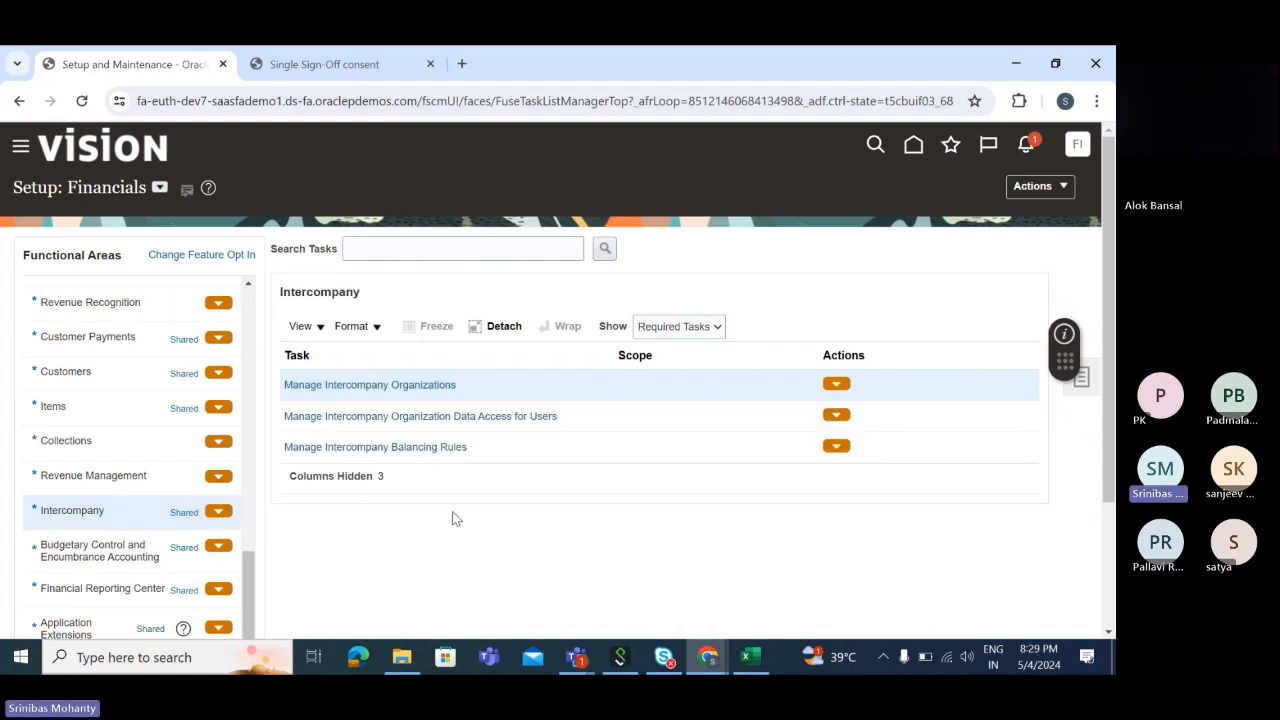
left_click(688, 326)
left_click(678, 346)
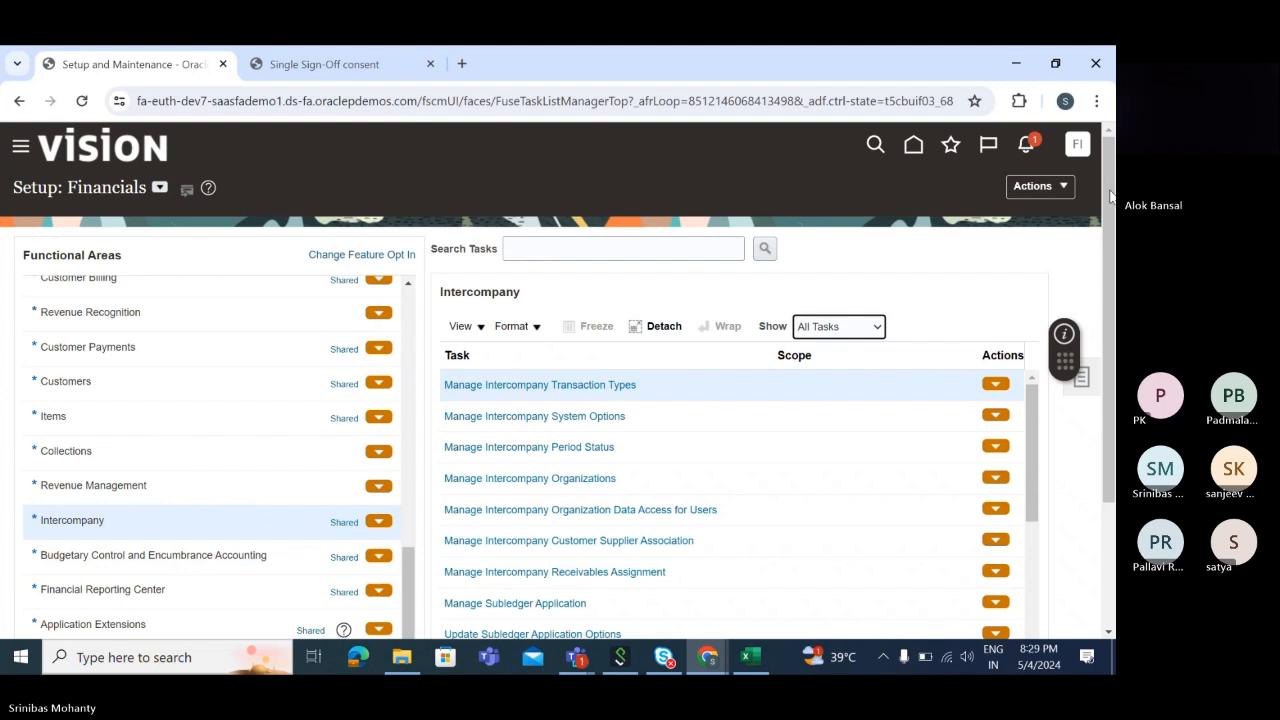
Open the Manage Intercompany Organizations task and bring up the search dialog for the Legal Entity criterion.
scroll(1110, 197, "down", 1)
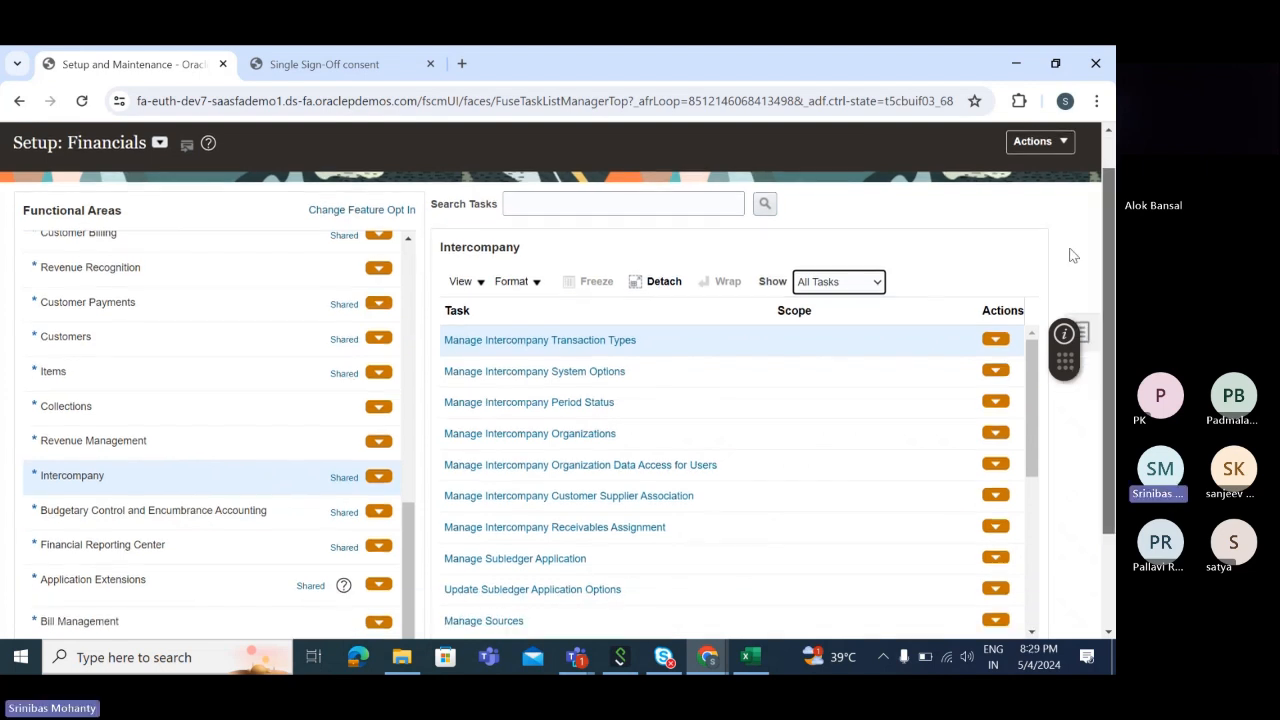
left_click(569, 436)
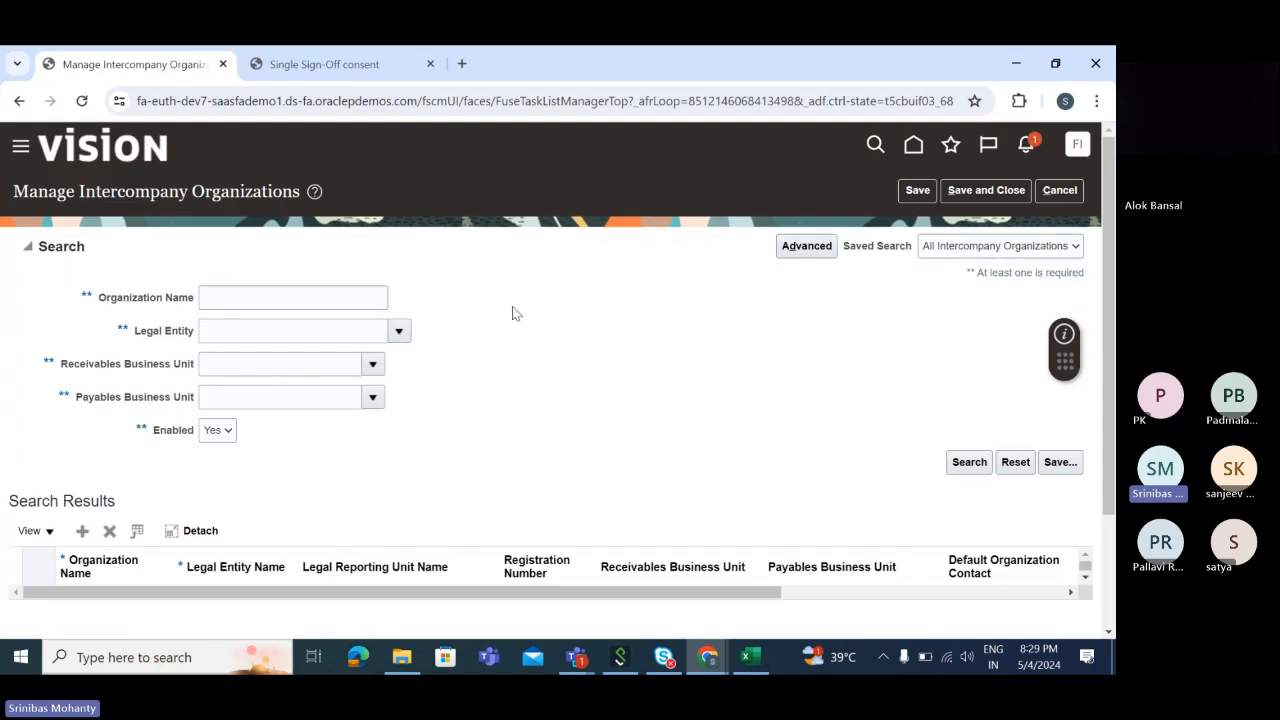
left_click(266, 331)
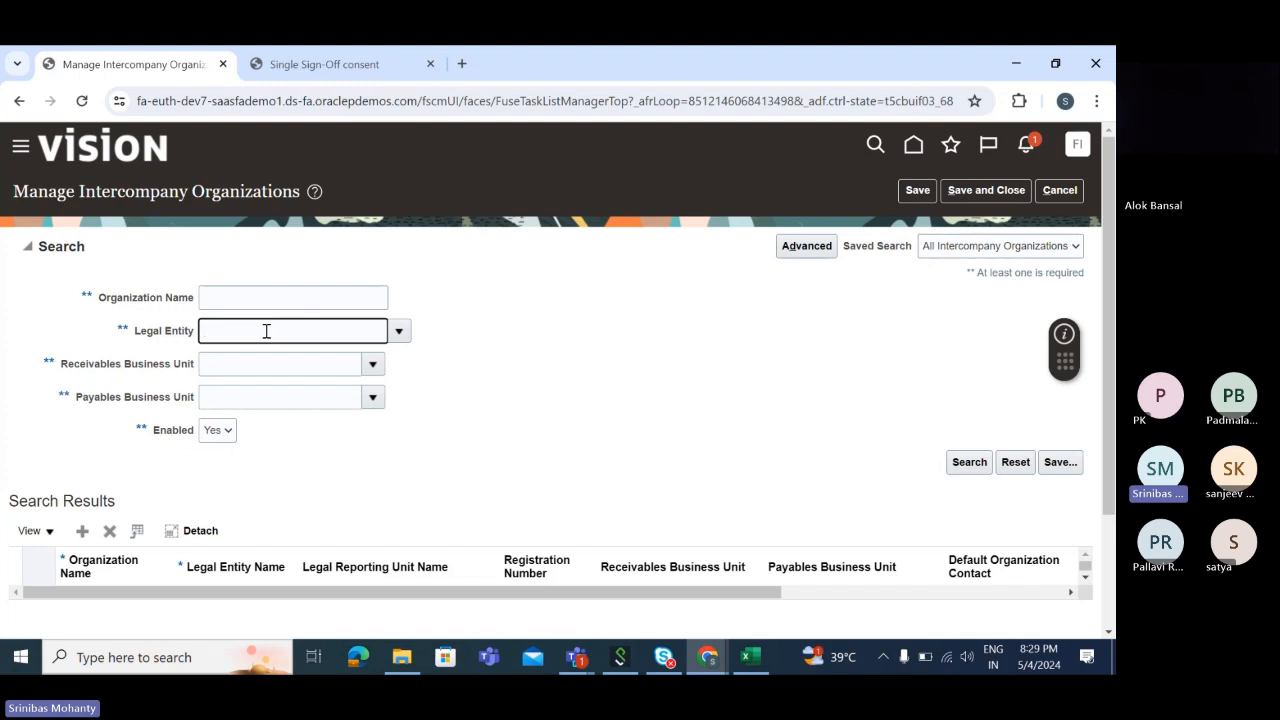
left_click(399, 331)
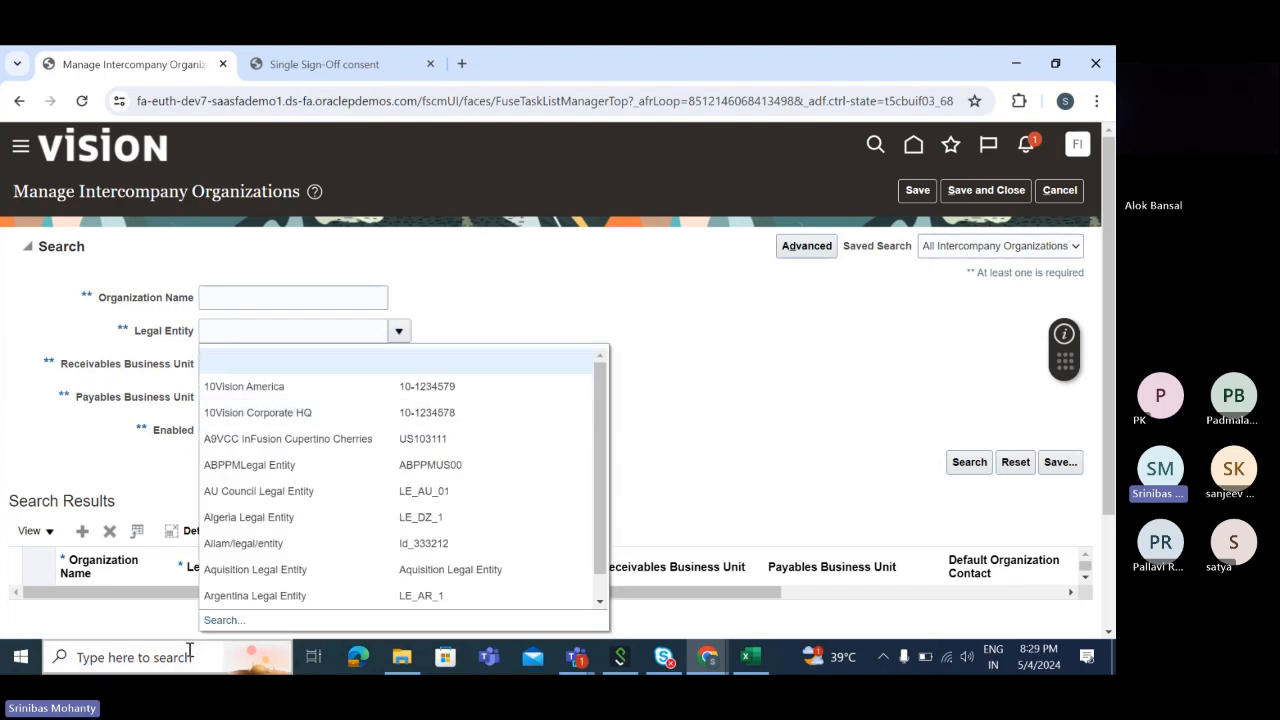
scroll(573, 533, "down", 1)
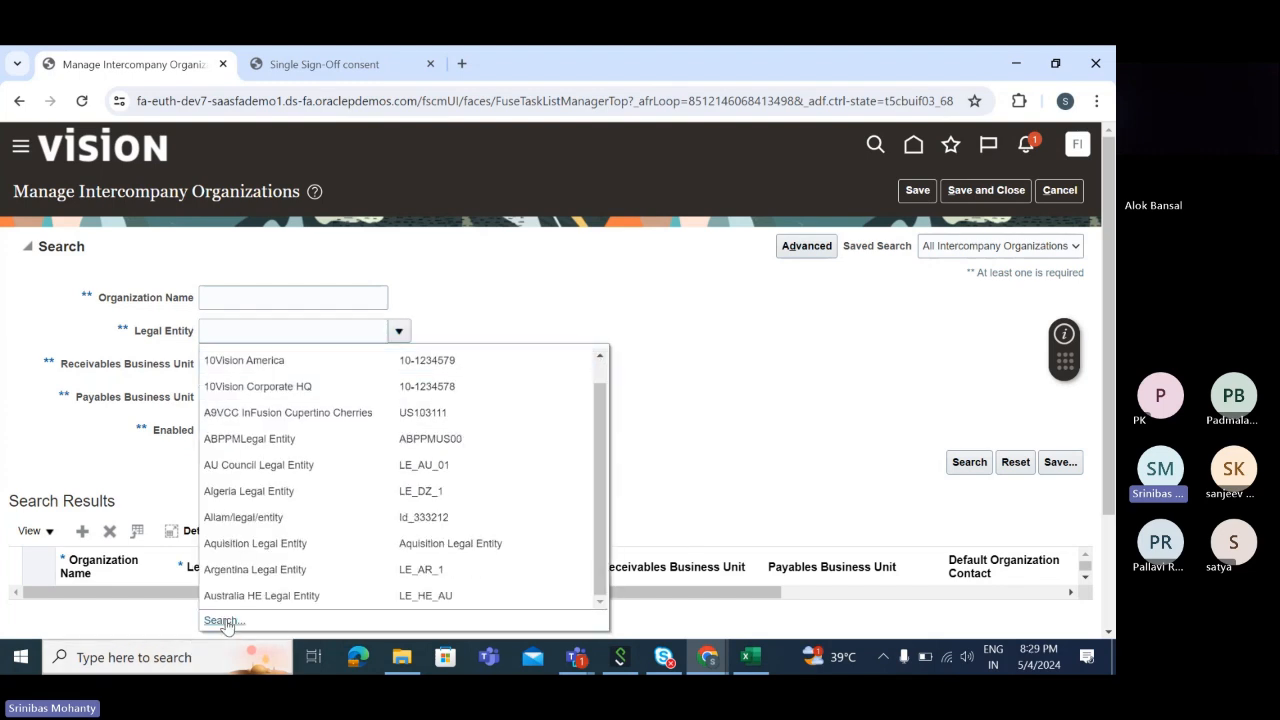
left_click(460, 302)
Search for the legal entity US1, choose US1 Legal Entity and search for its intercompany organizations.
left_click(527, 348)
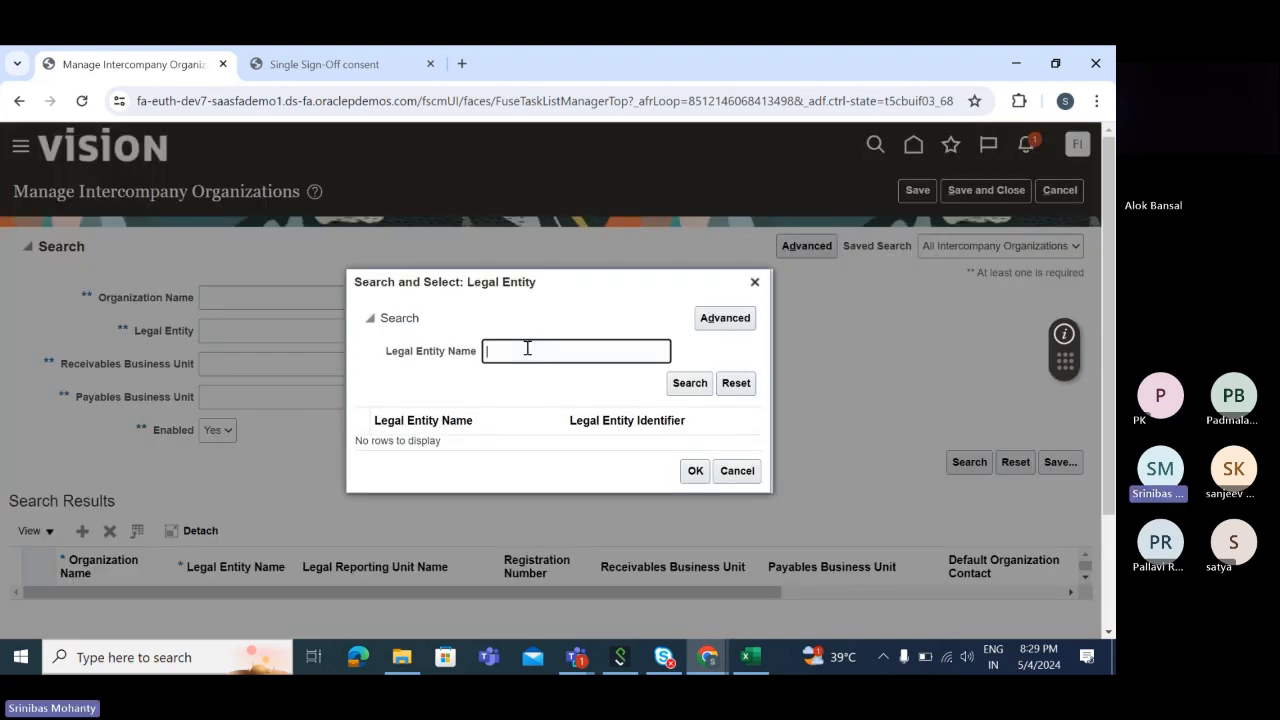
type("US1")
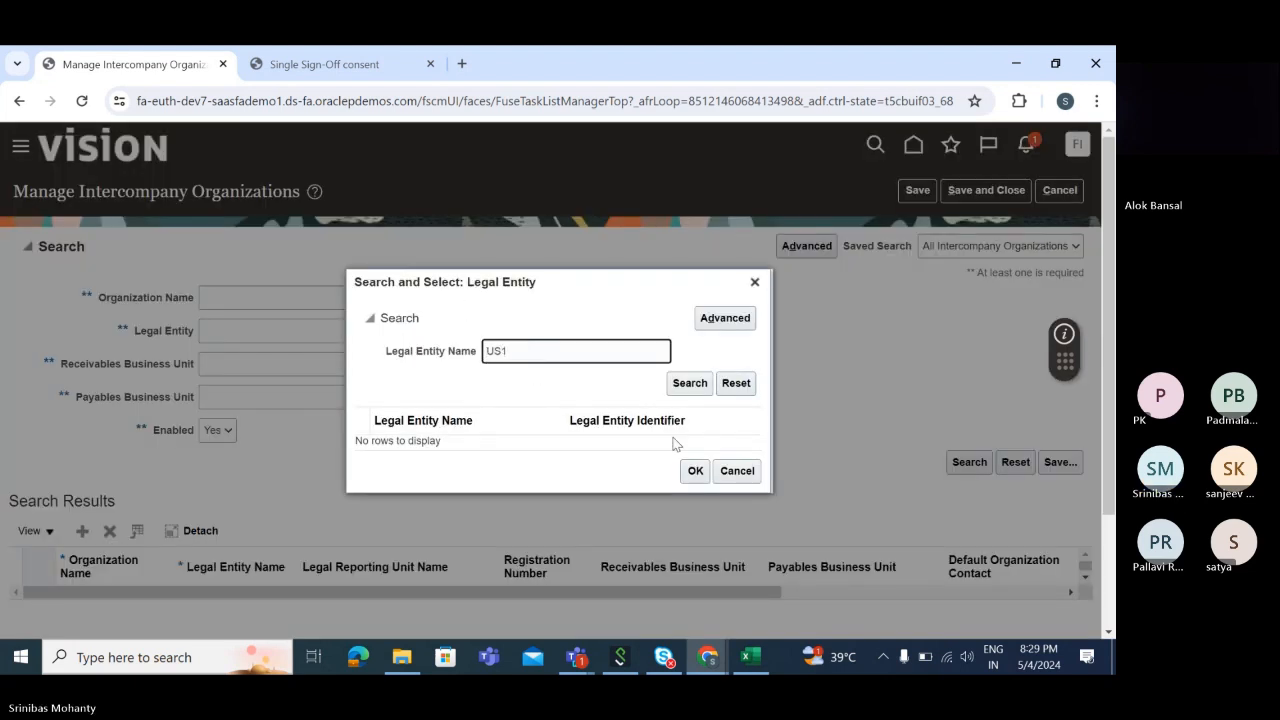
left_click(692, 384)
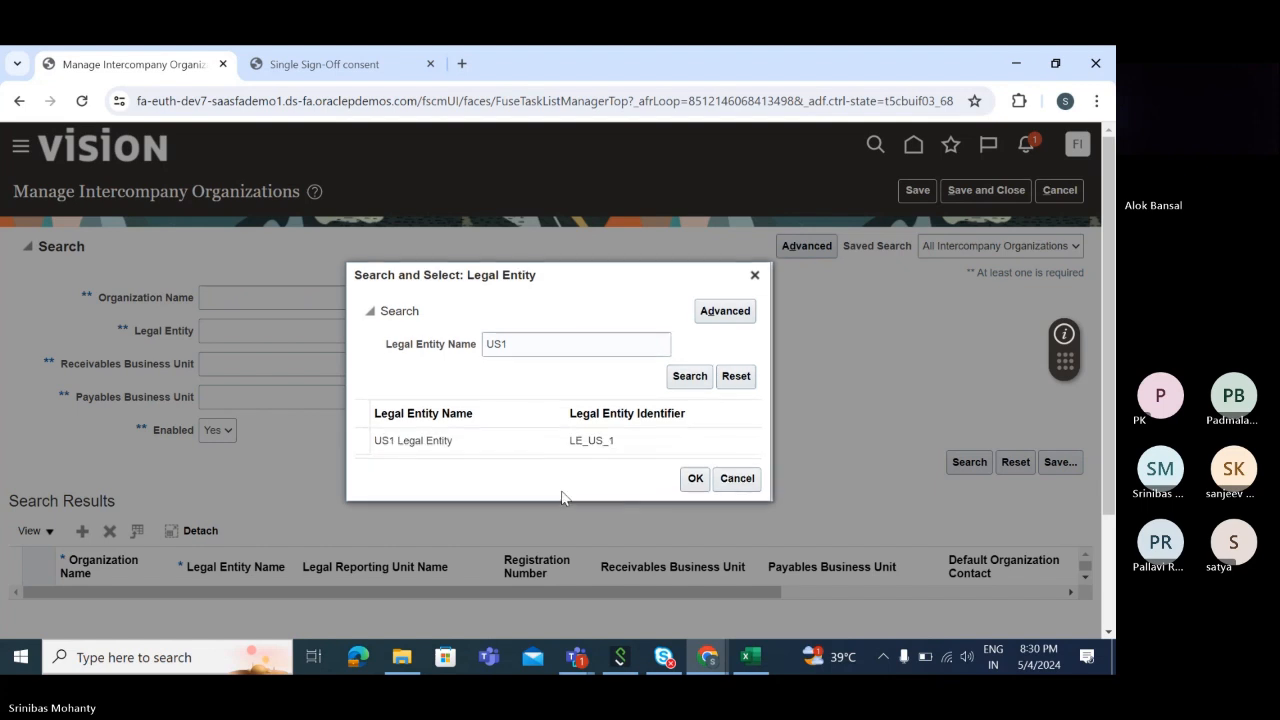
left_click(486, 442)
left_click(691, 480)
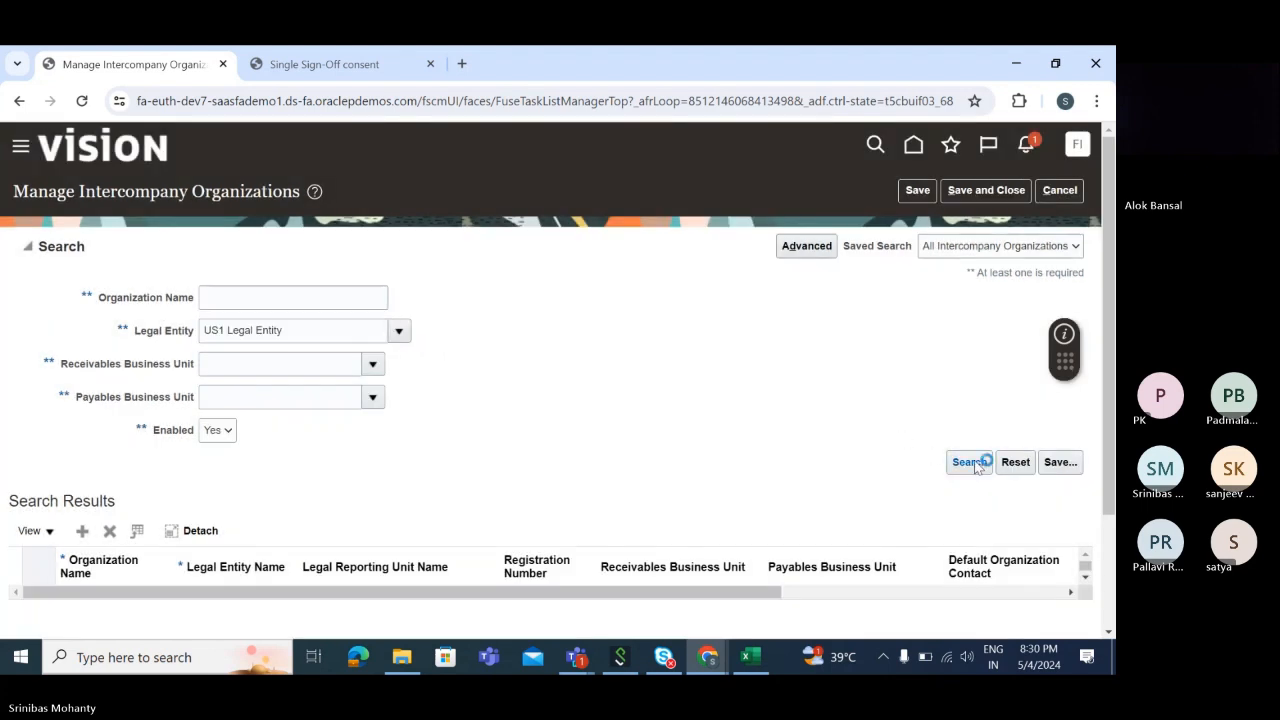
left_click(972, 462)
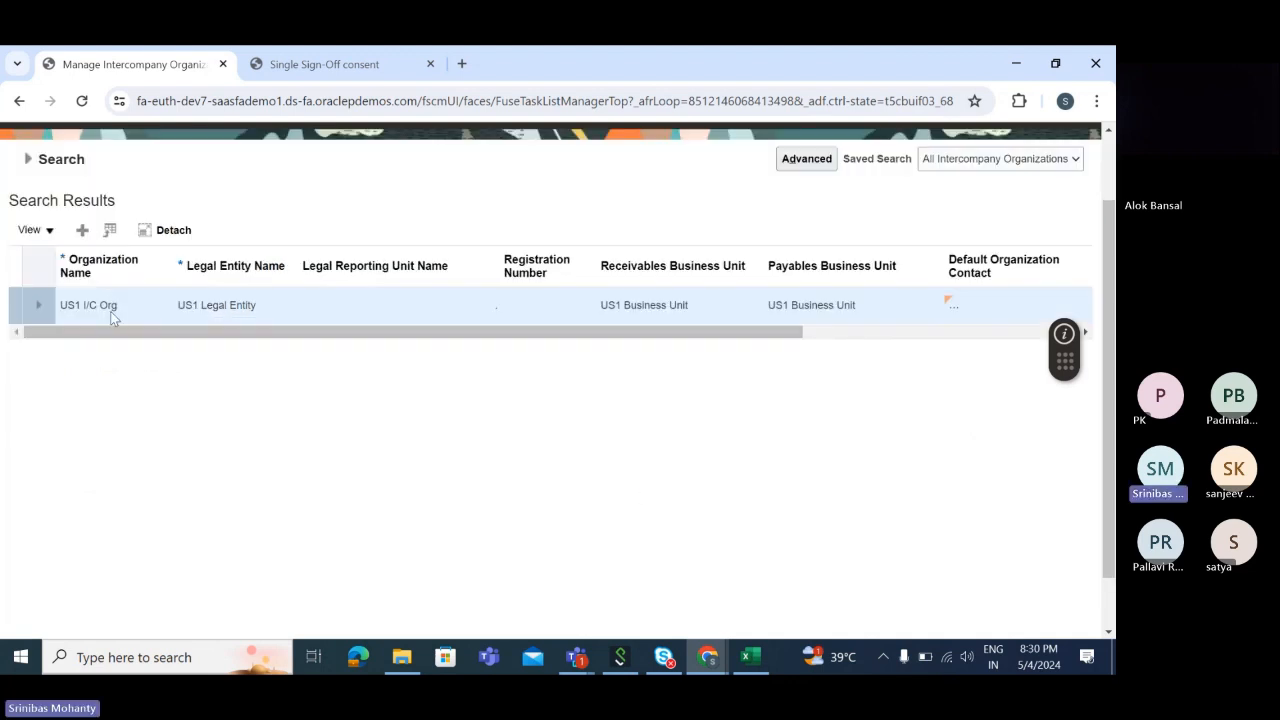
Examine the organization name and legal entity name in the US1 intercompany organization row.
left_click(122, 307)
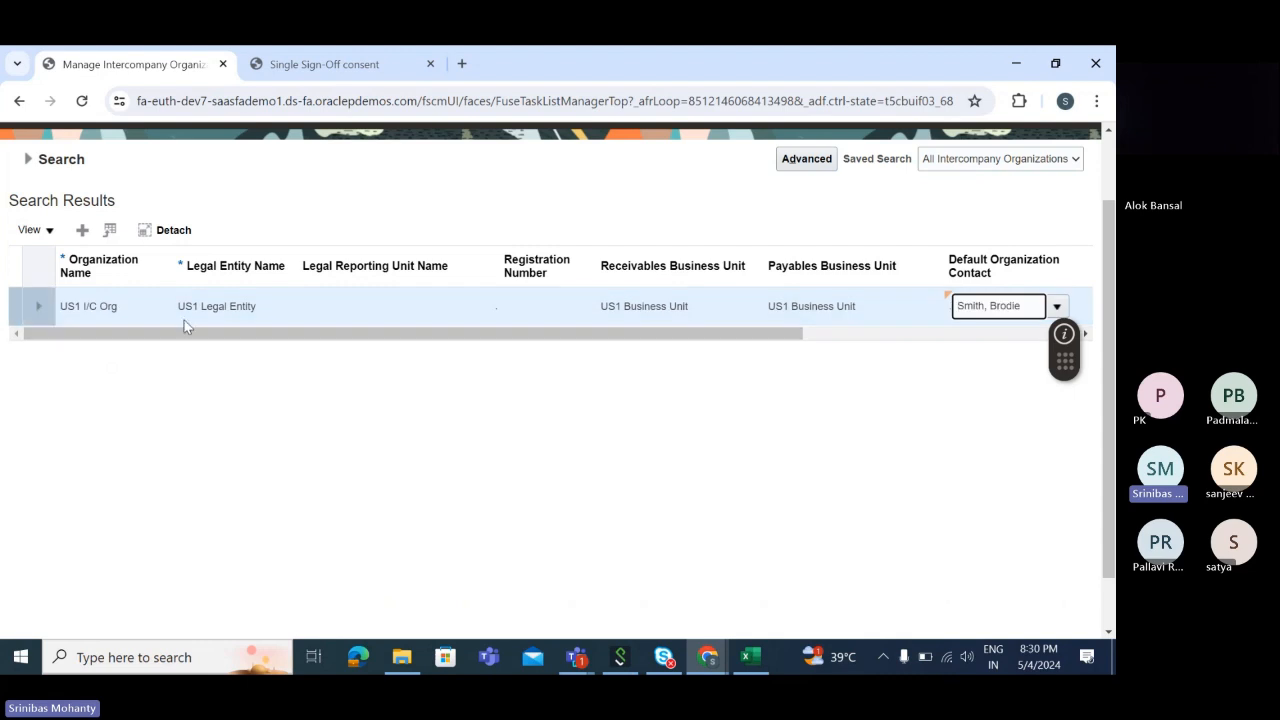
left_click(115, 307)
left_click_drag(115, 307, 60, 308)
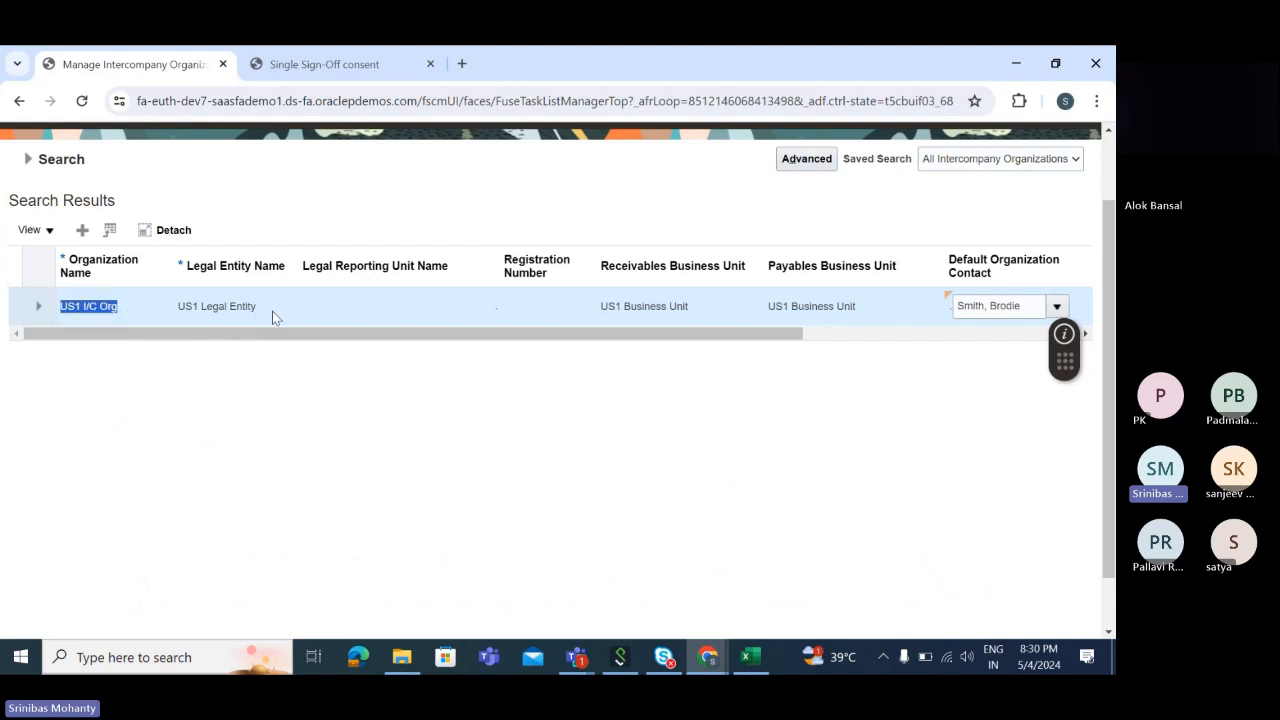
left_click_drag(269, 310, 166, 318)
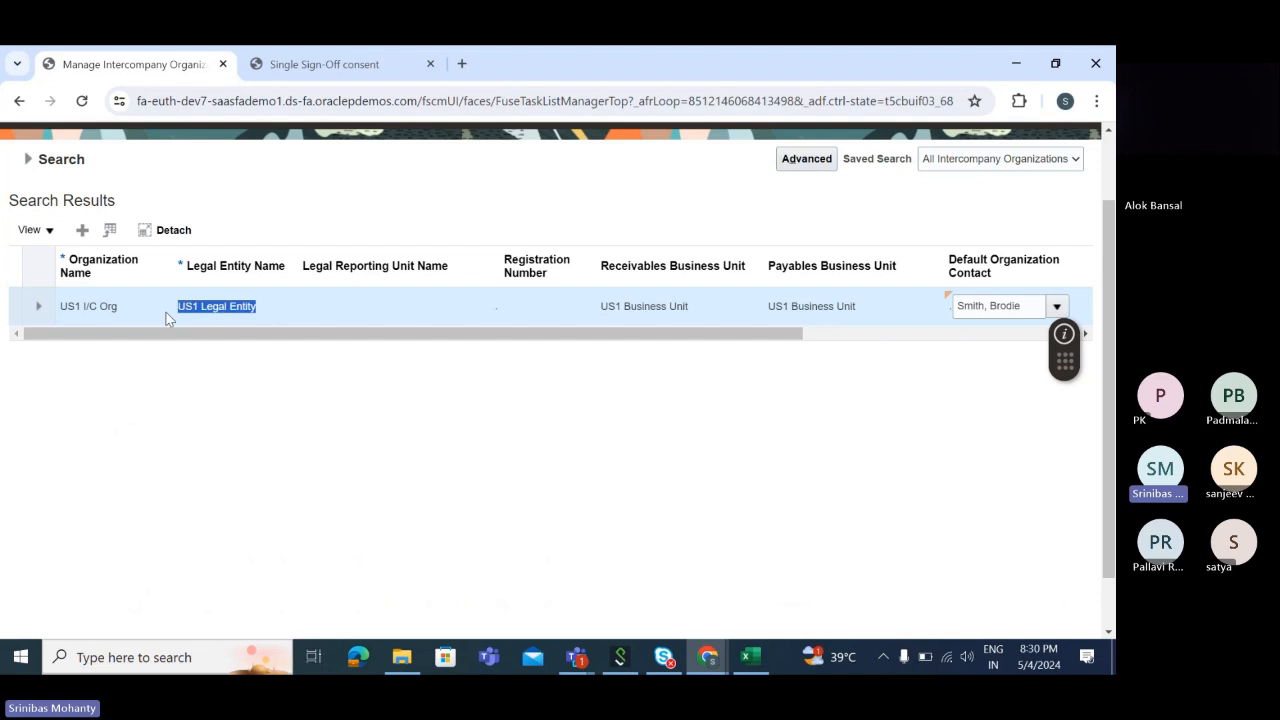
Examine the receivables and payables business units assigned to the US1 intercompany organization.
left_click_drag(786, 334, 877, 340)
mouse_move(574, 308)
left_mouse_down()
mouse_move(466, 316)
mouse_move(557, 312)
left_mouse_up()
left_click(473, 312)
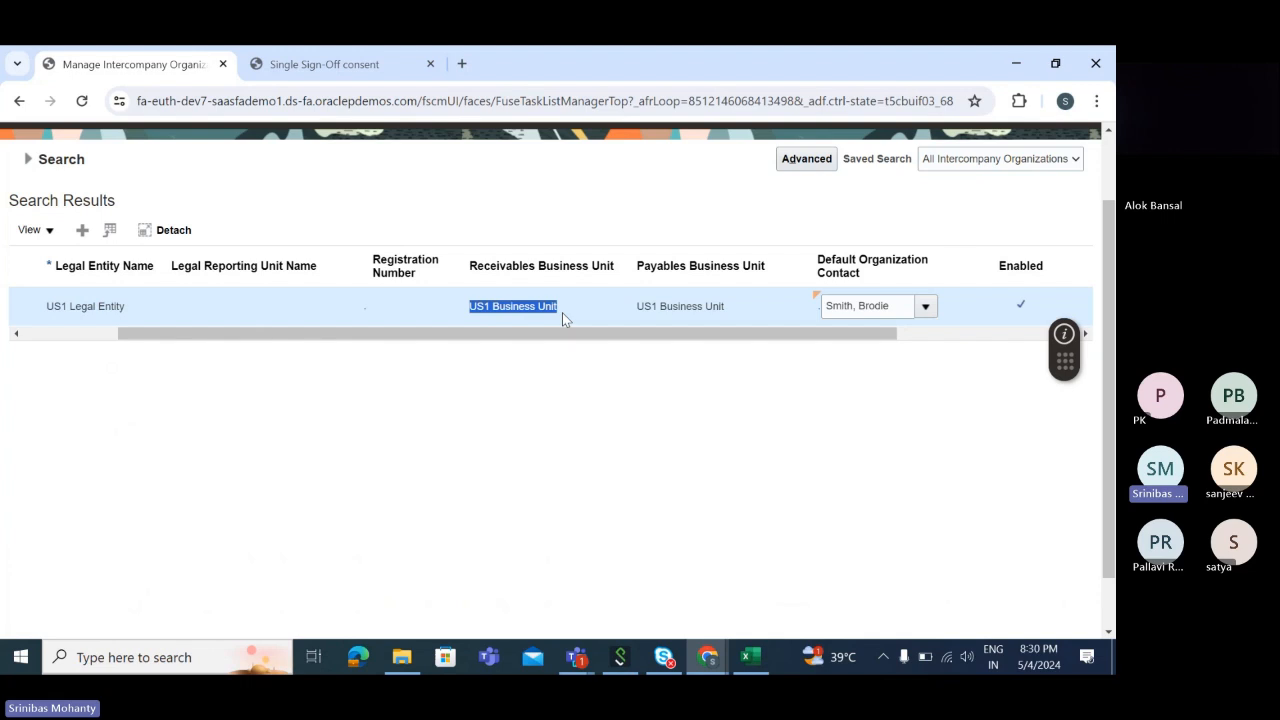
left_click(556, 314)
left_click_drag(466, 316, 559, 308)
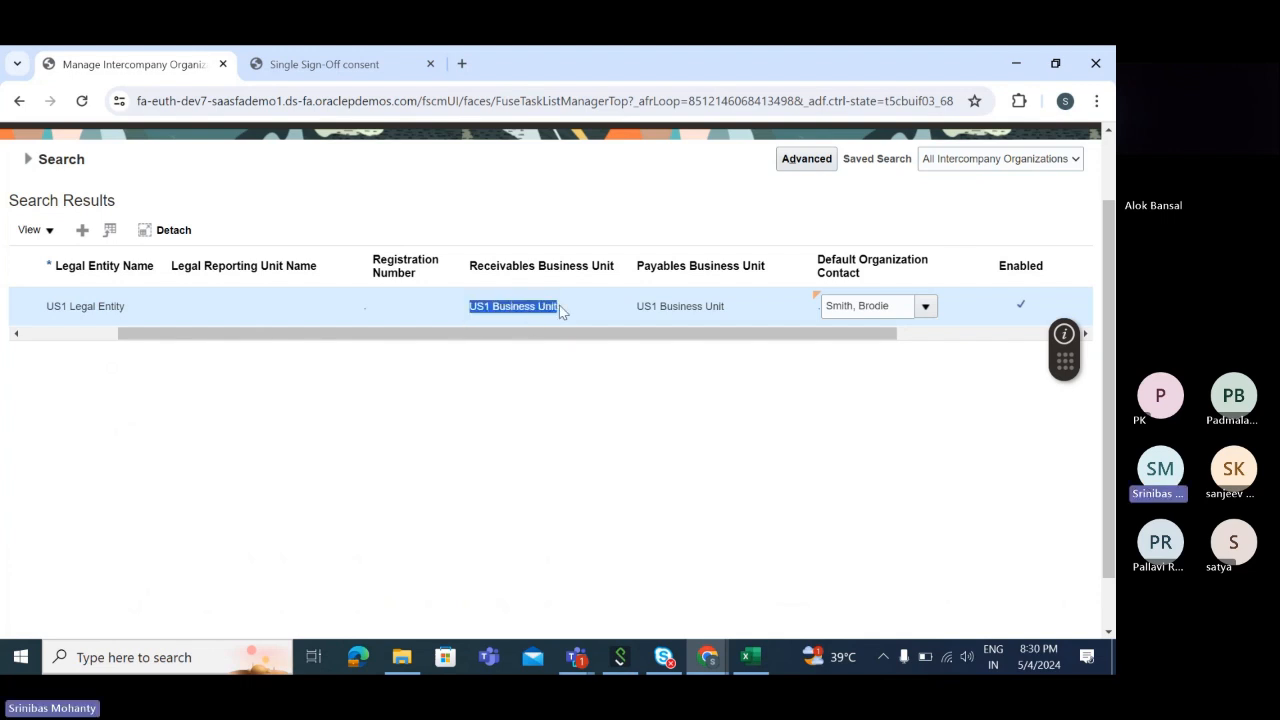
left_click(744, 312)
left_click_drag(744, 312, 567, 327)
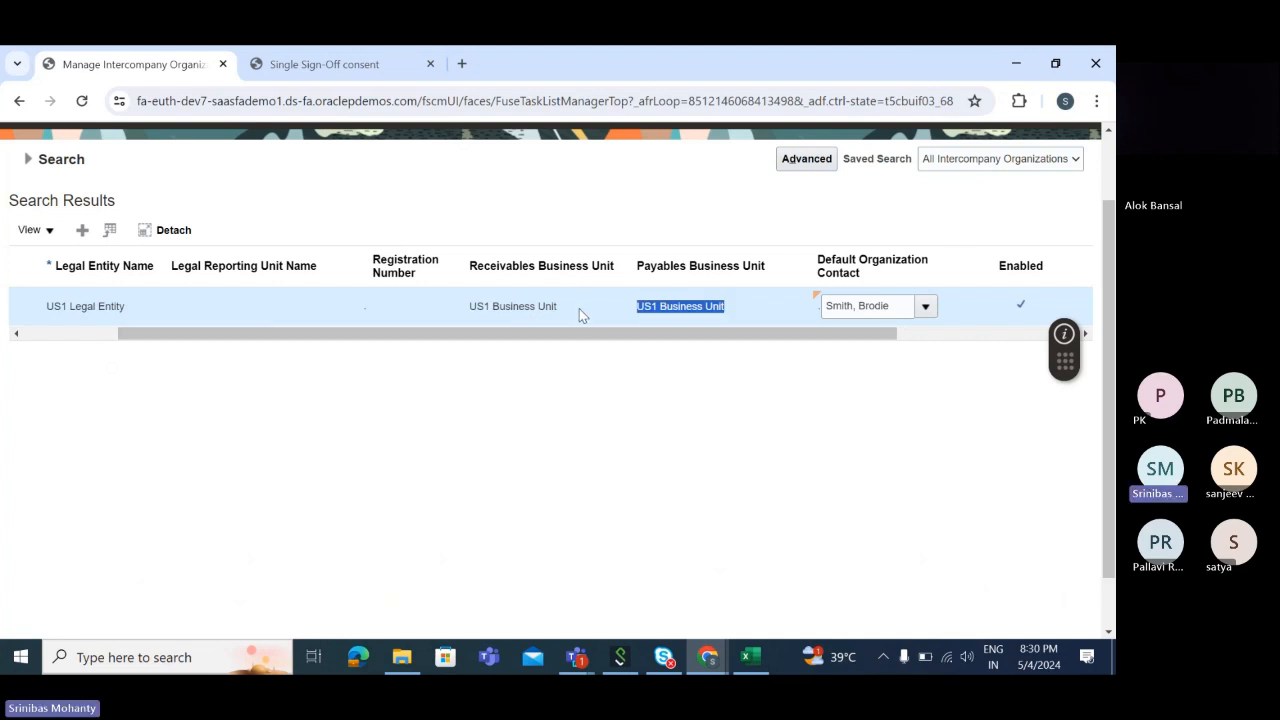
triple_click(579, 308)
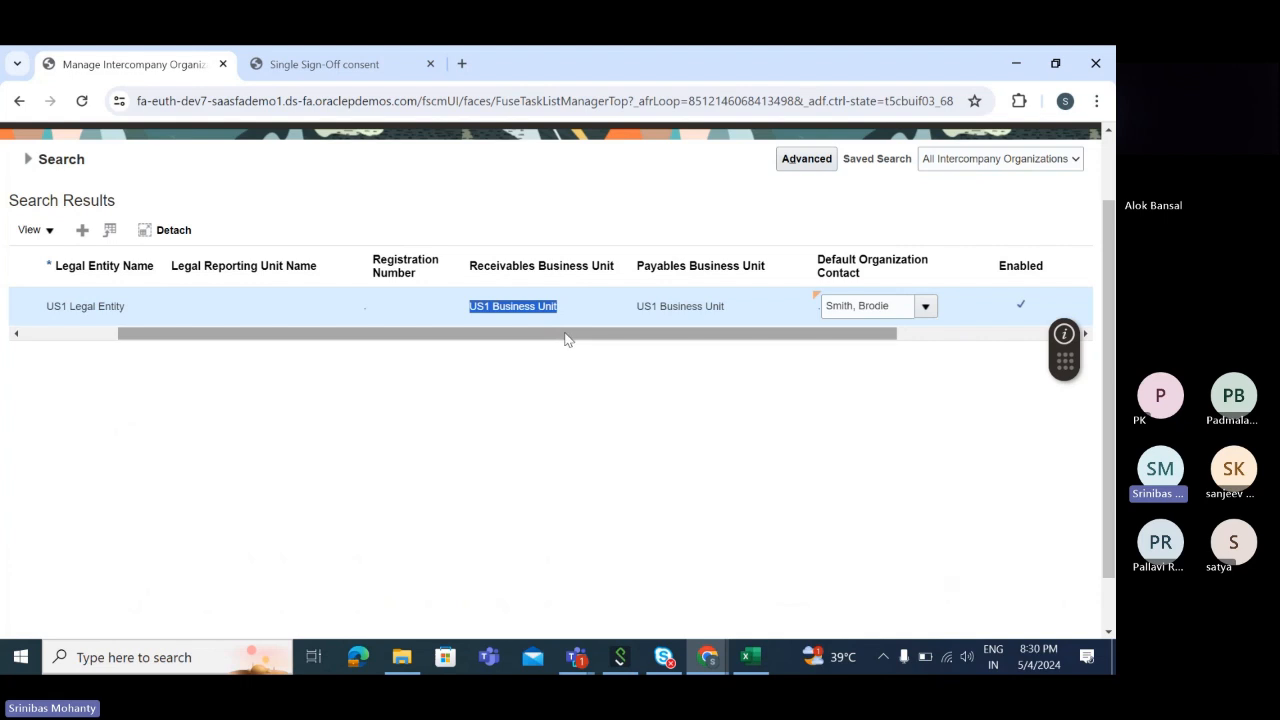
left_click_drag(564, 338, 514, 339)
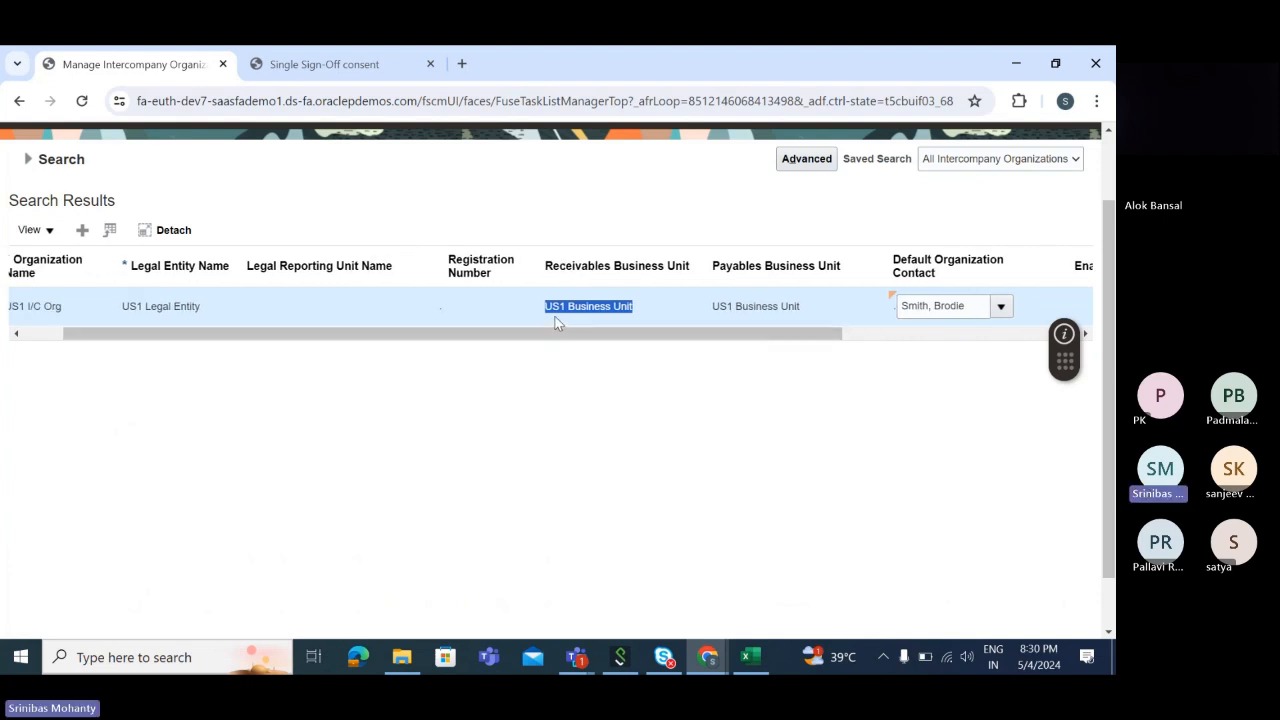
left_click(645, 333)
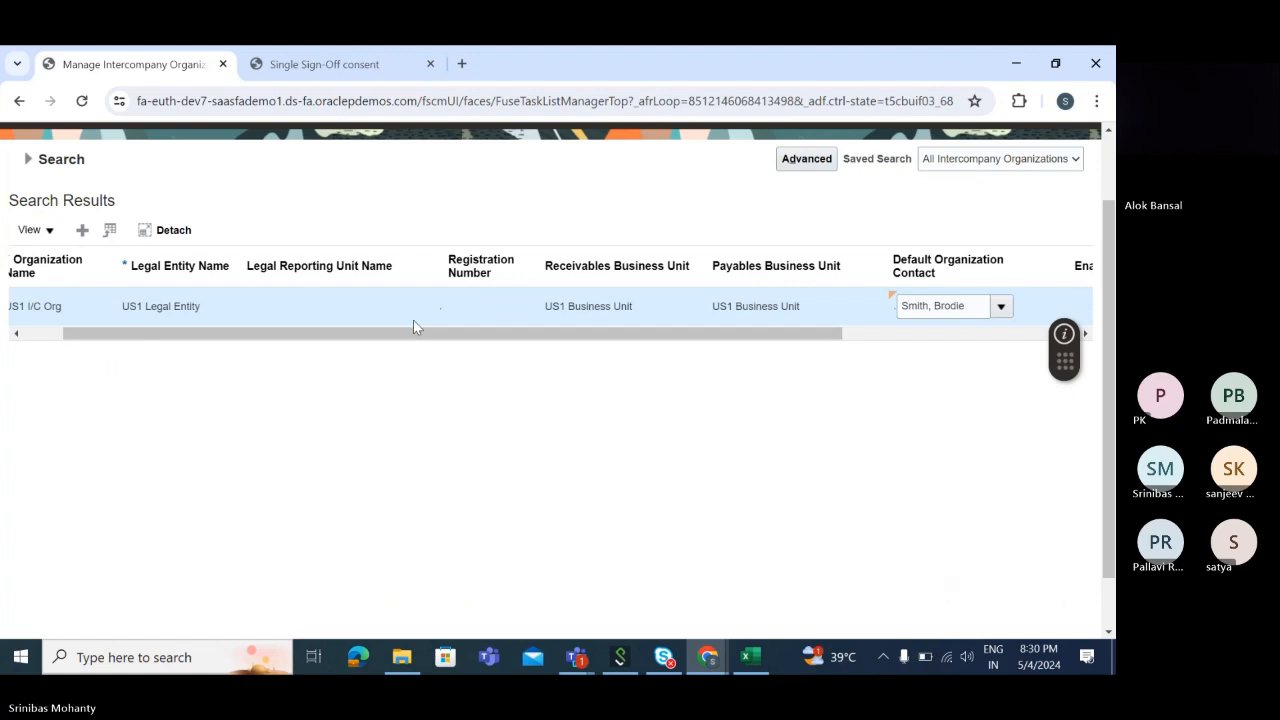
Clear the Legal Entity criterion, search for all enabled intercompany organizations and look through the results.
left_click_drag(291, 338, 79, 340)
left_click(28, 159)
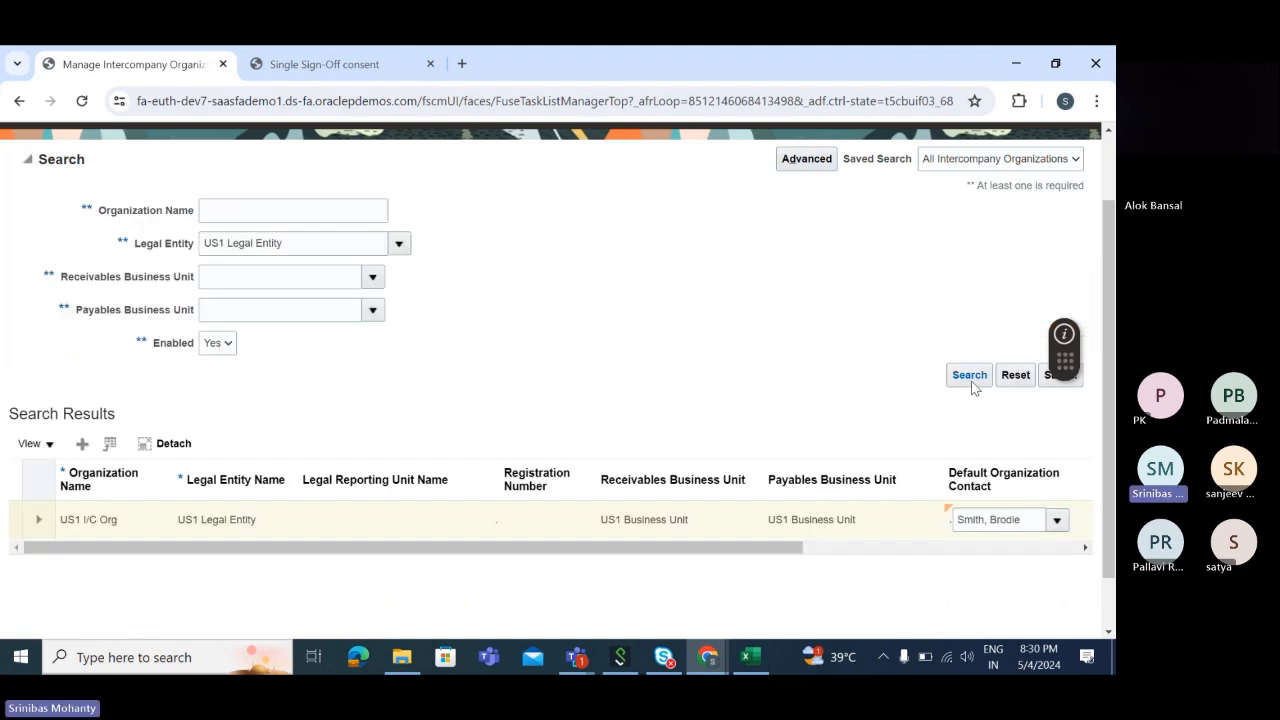
left_click_drag(291, 243, 0, 236)
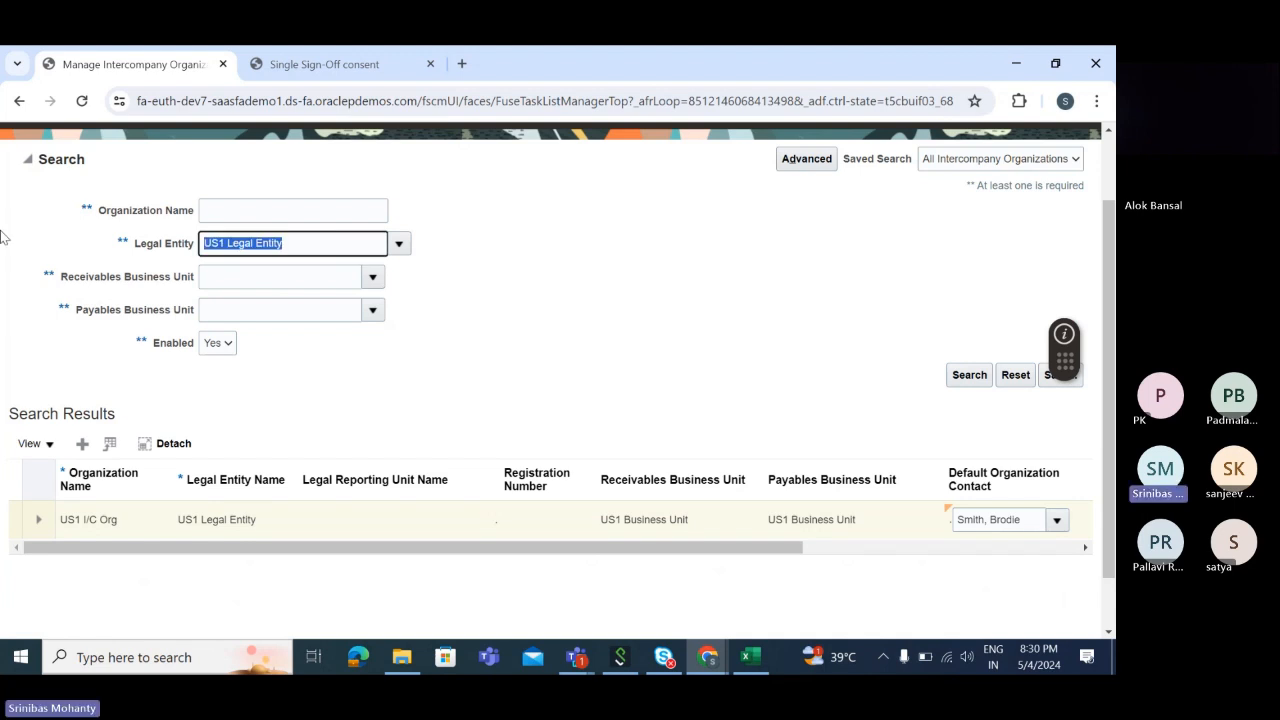
key("BackSpace")
left_click(966, 377)
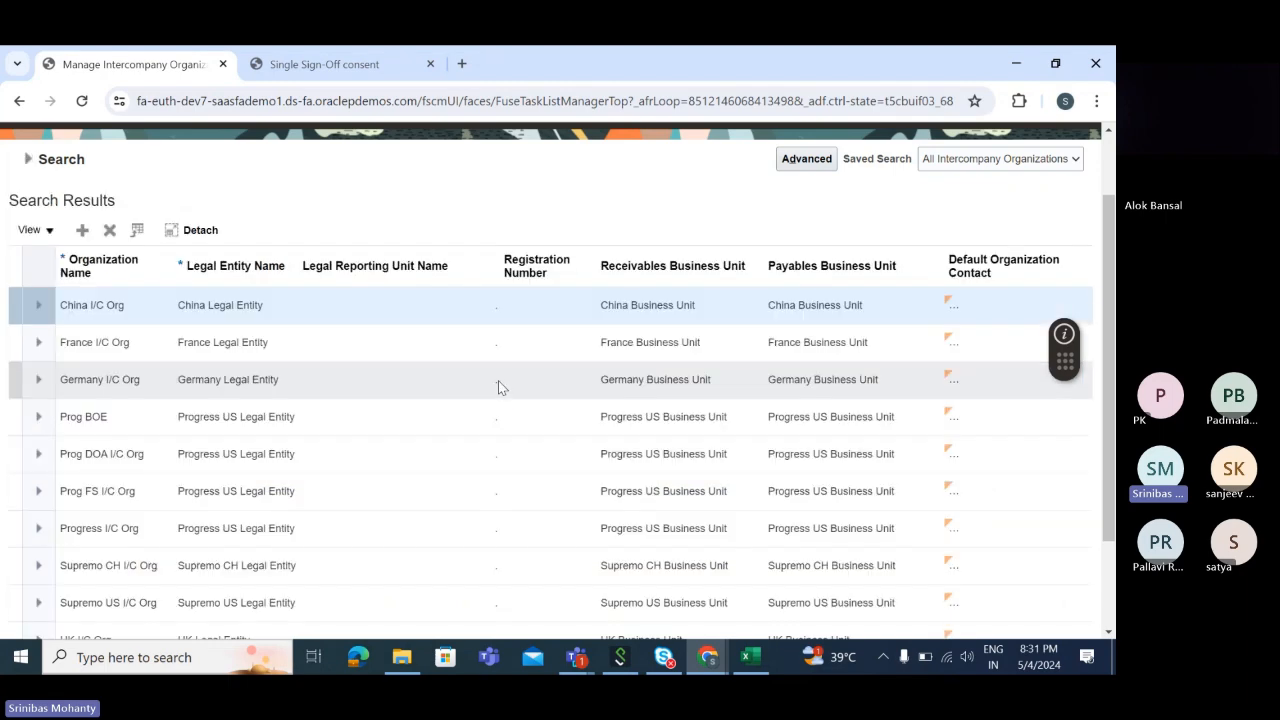
scroll(458, 381, "down", 2)
scroll(458, 381, "up", 3)
scroll(458, 381, "down", 3)
scroll(458, 386, "up", 3)
Add a blank intercompany organization row, show its legal entity choices and leave the page without saving.
left_click(82, 318)
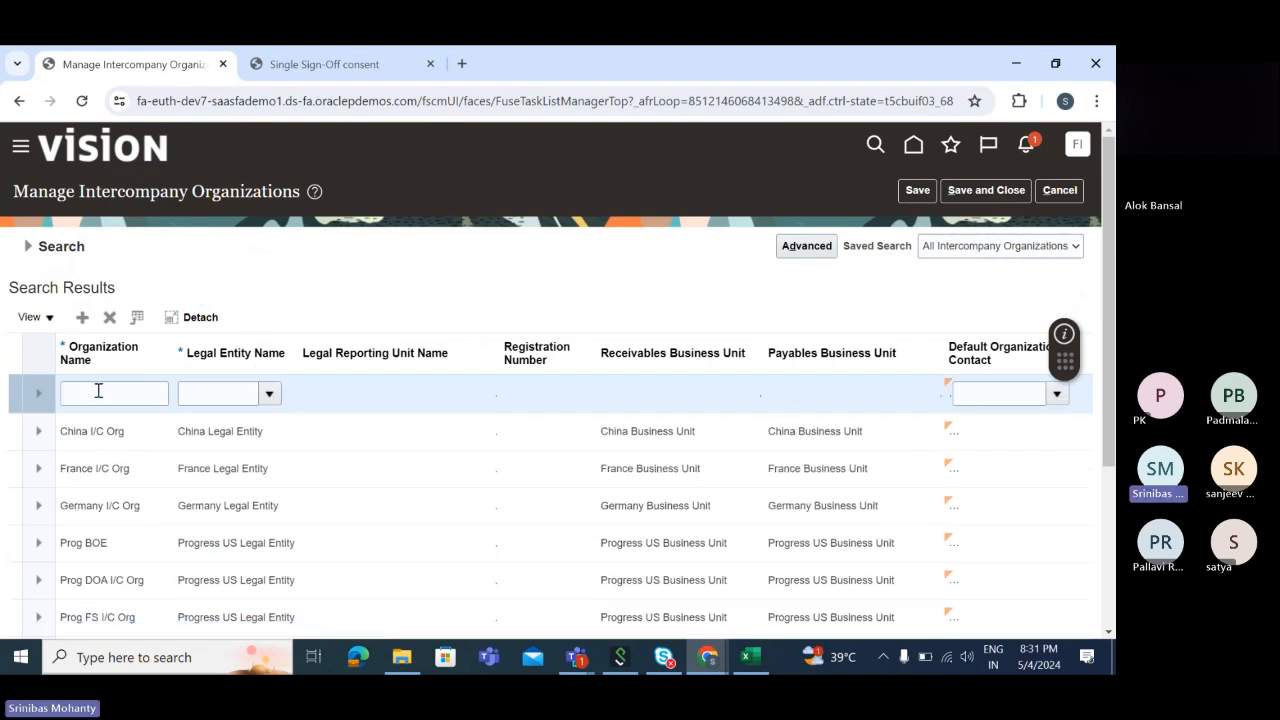
left_click(98, 391)
left_click(269, 393)
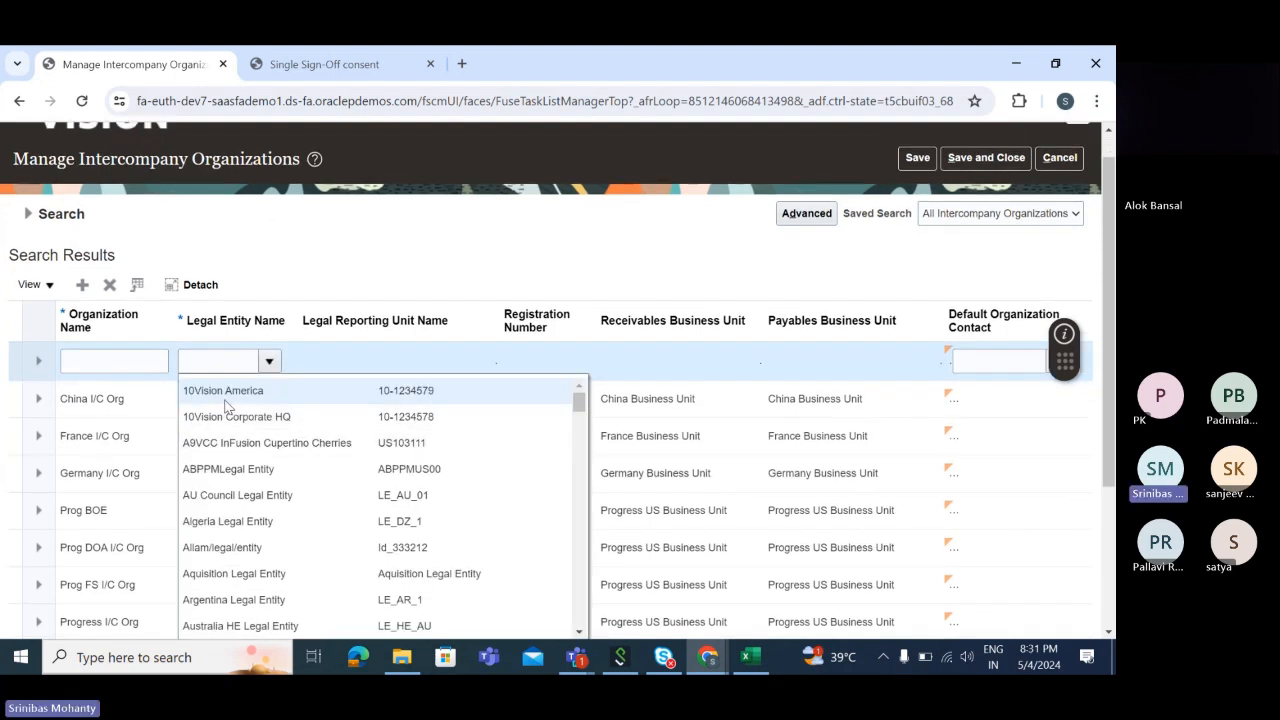
left_click(686, 370)
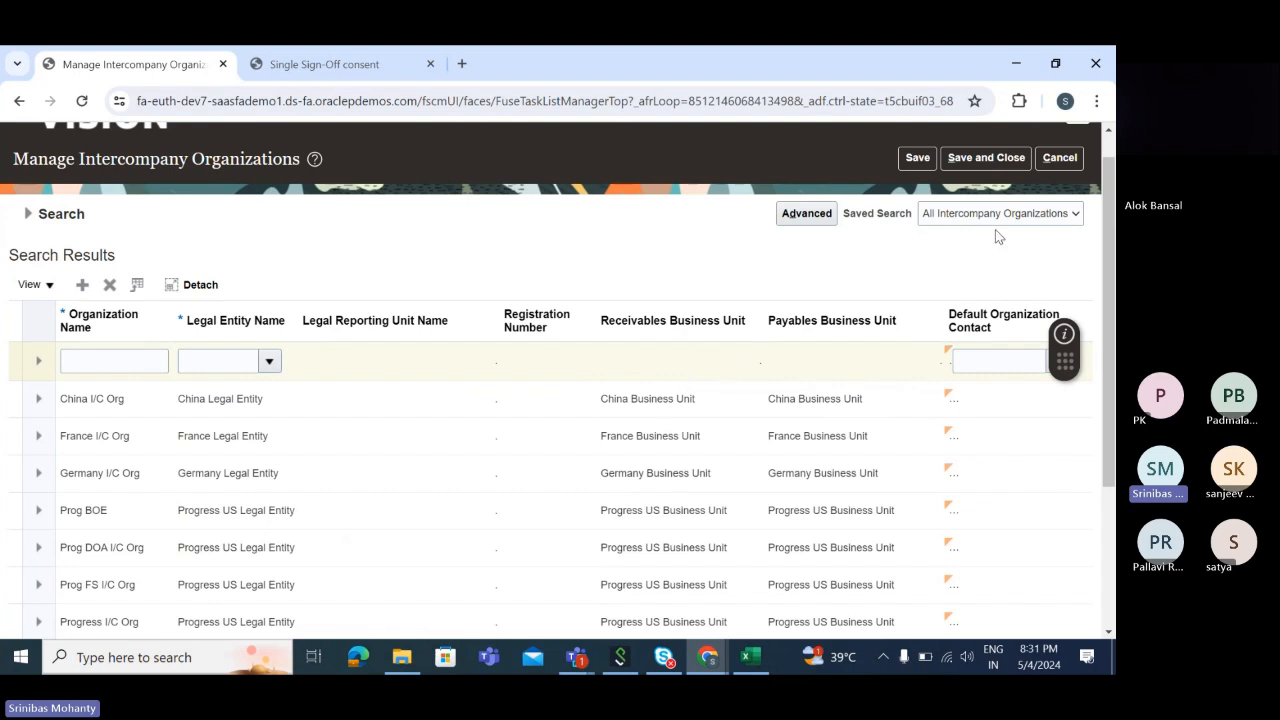
left_click(1062, 191)
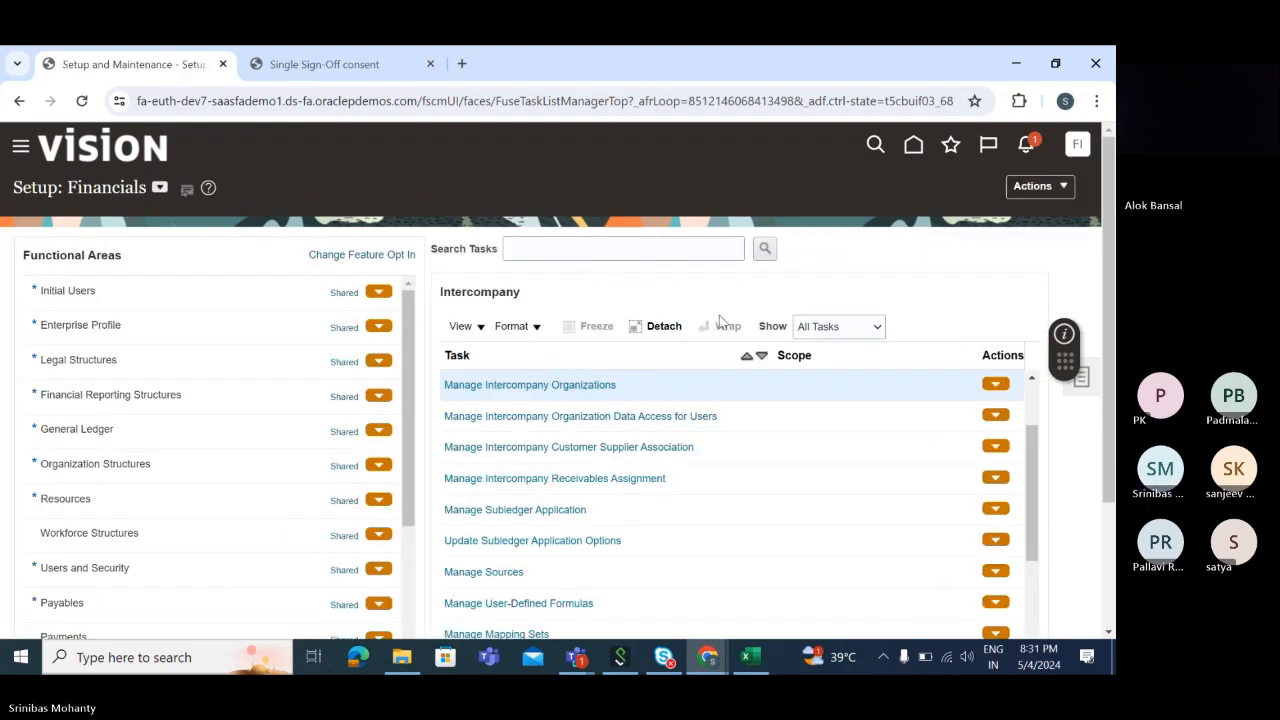
Switch to the Excel workbook and enter "Intercompany system Option" in A161, checking the name against the Intercompany task list in Chrome.
left_click(760, 660)
left_click(70, 518)
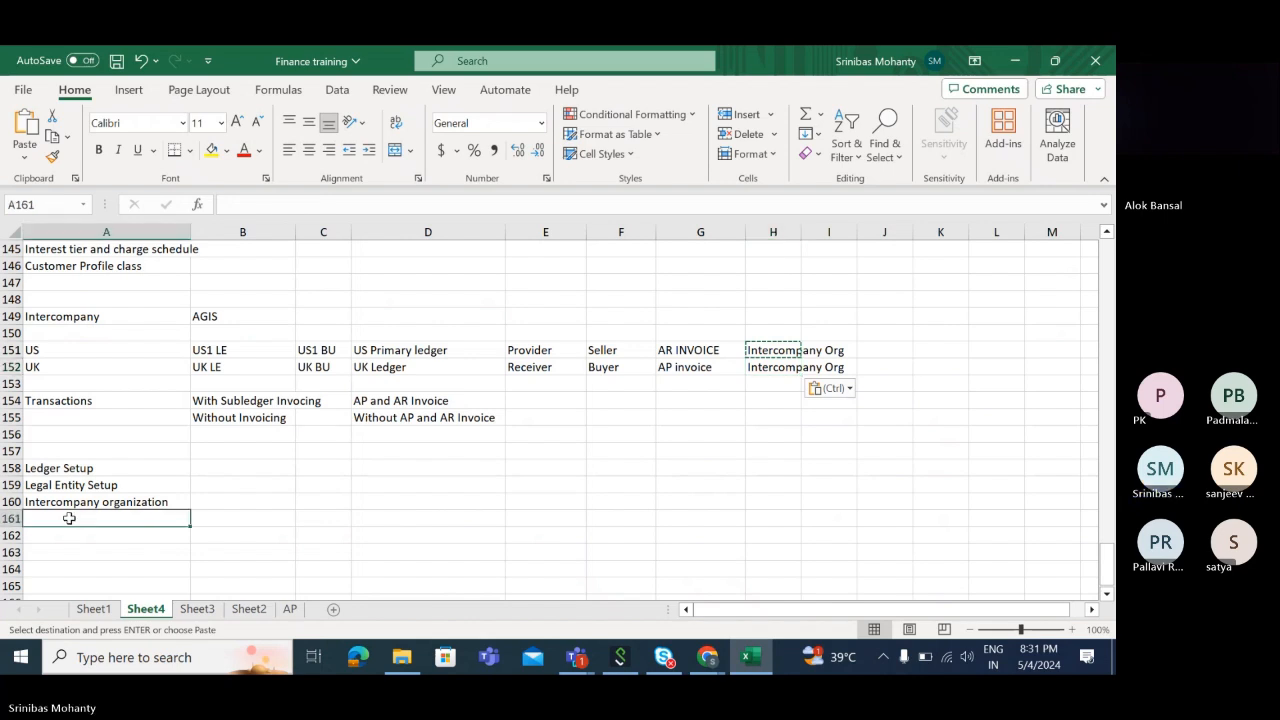
key("alt+Tab")
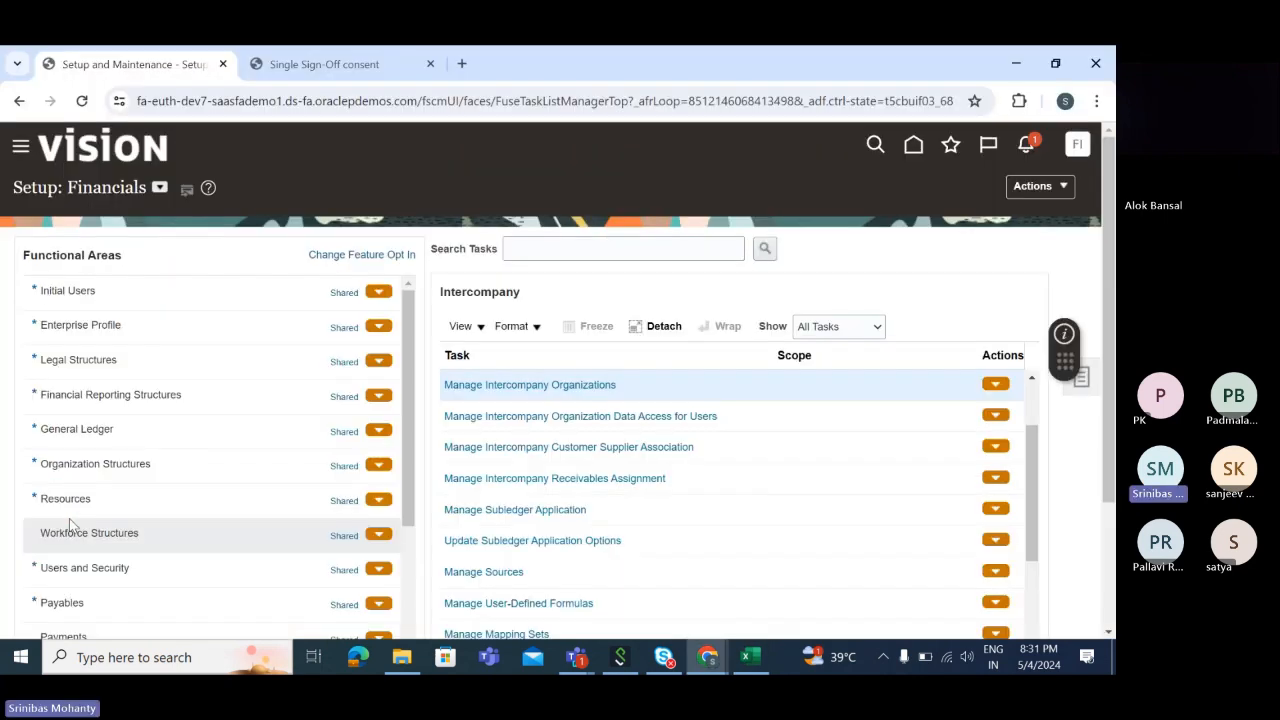
left_click_drag(1032, 455, 1033, 415)
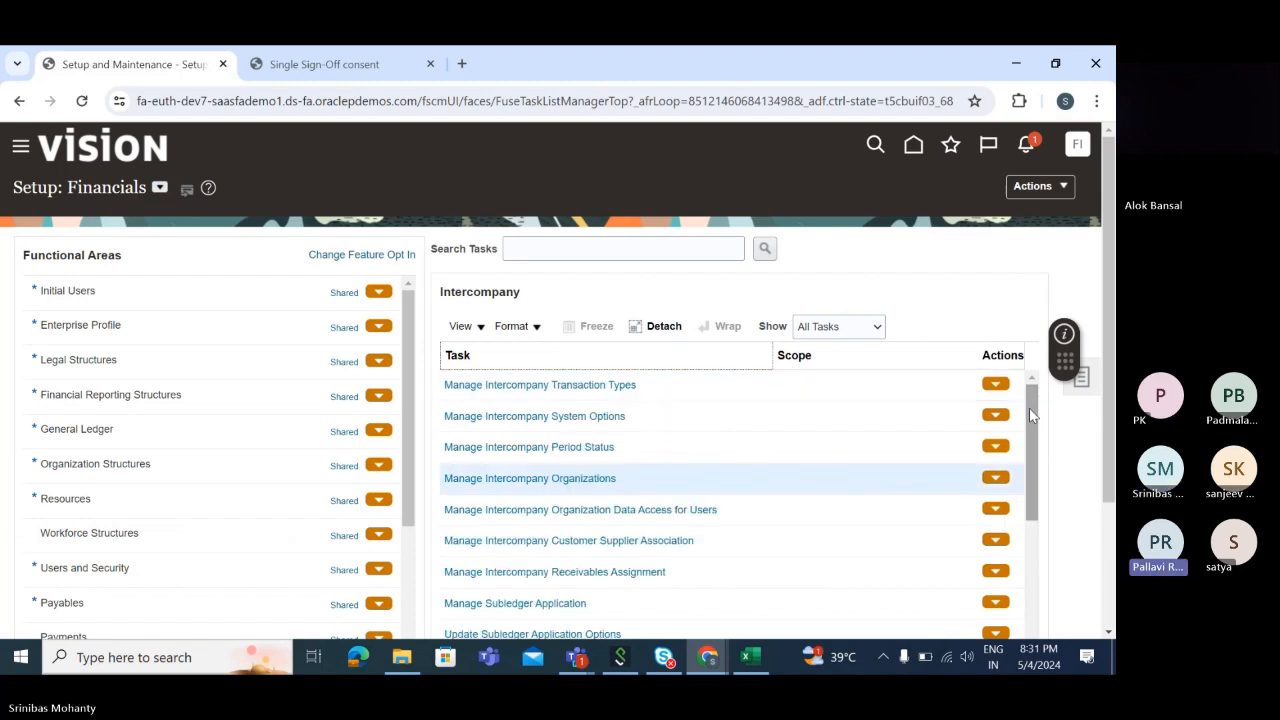
key("alt+Tab")
type("I")
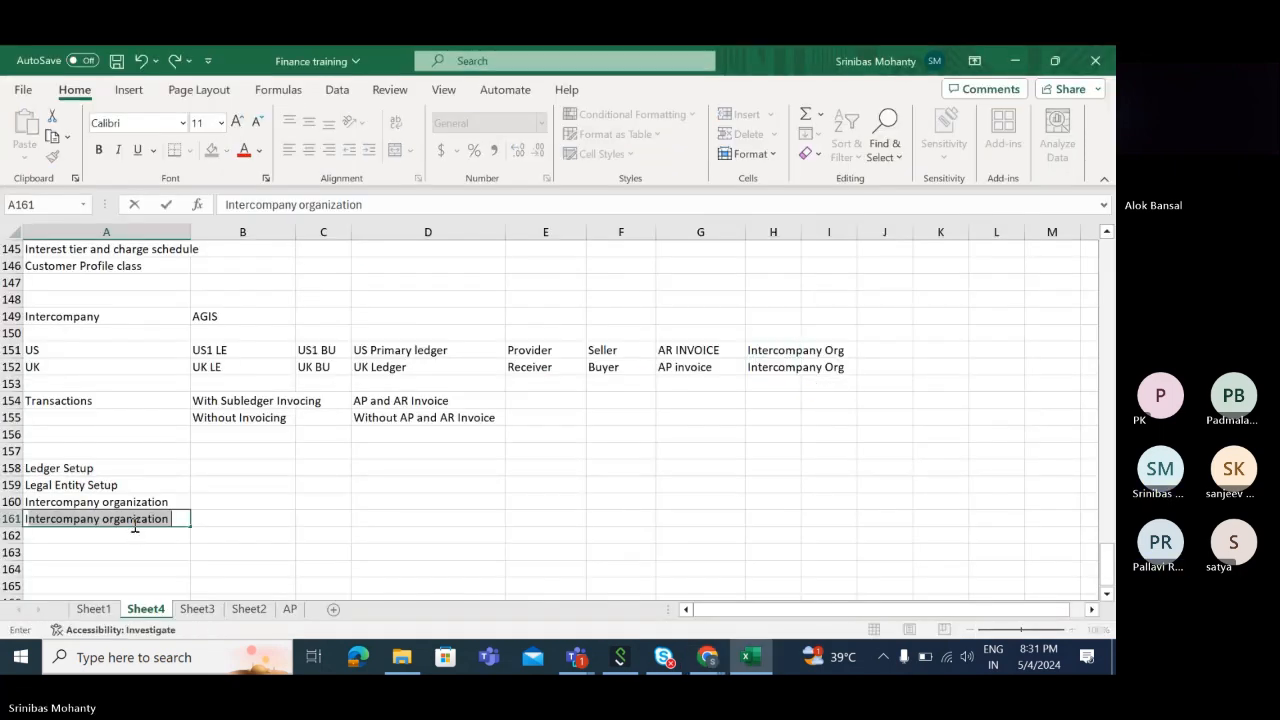
type("ntercompany ")
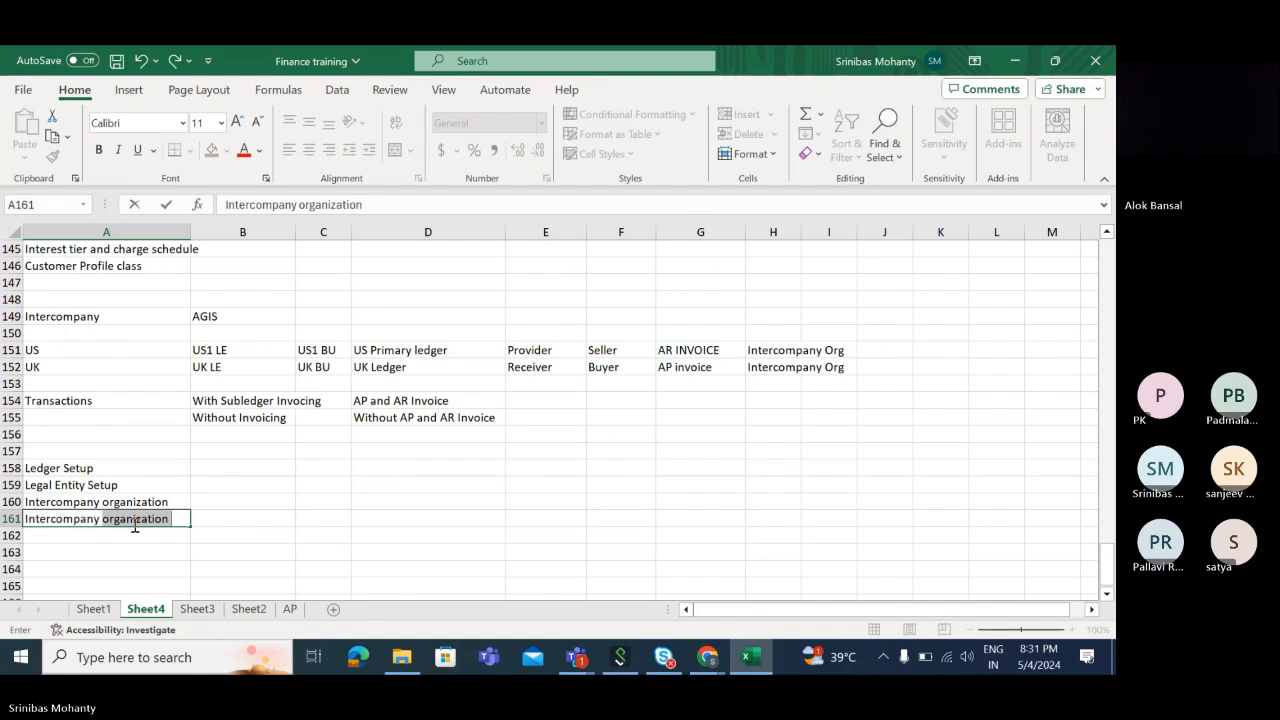
type("system Option")
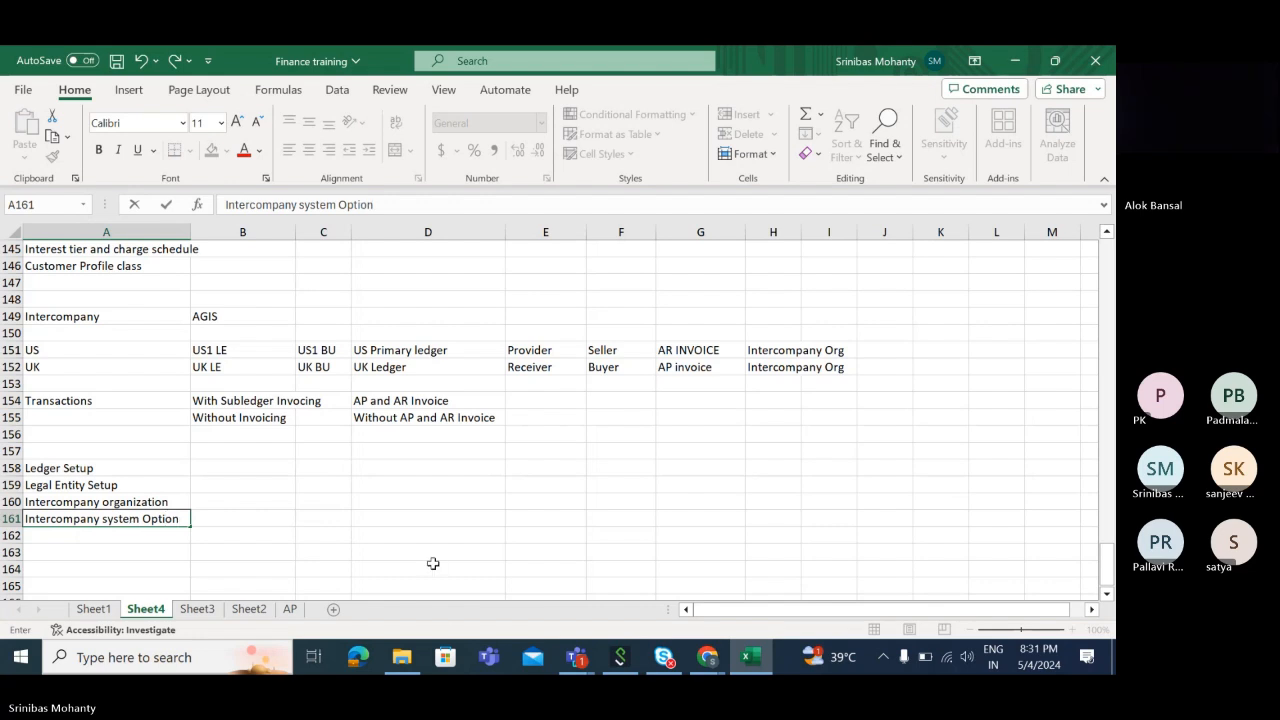
left_click(397, 531)
Return to the Chrome window and open the Manage Intercompany System Options task for editing.
key("alt+Tab")
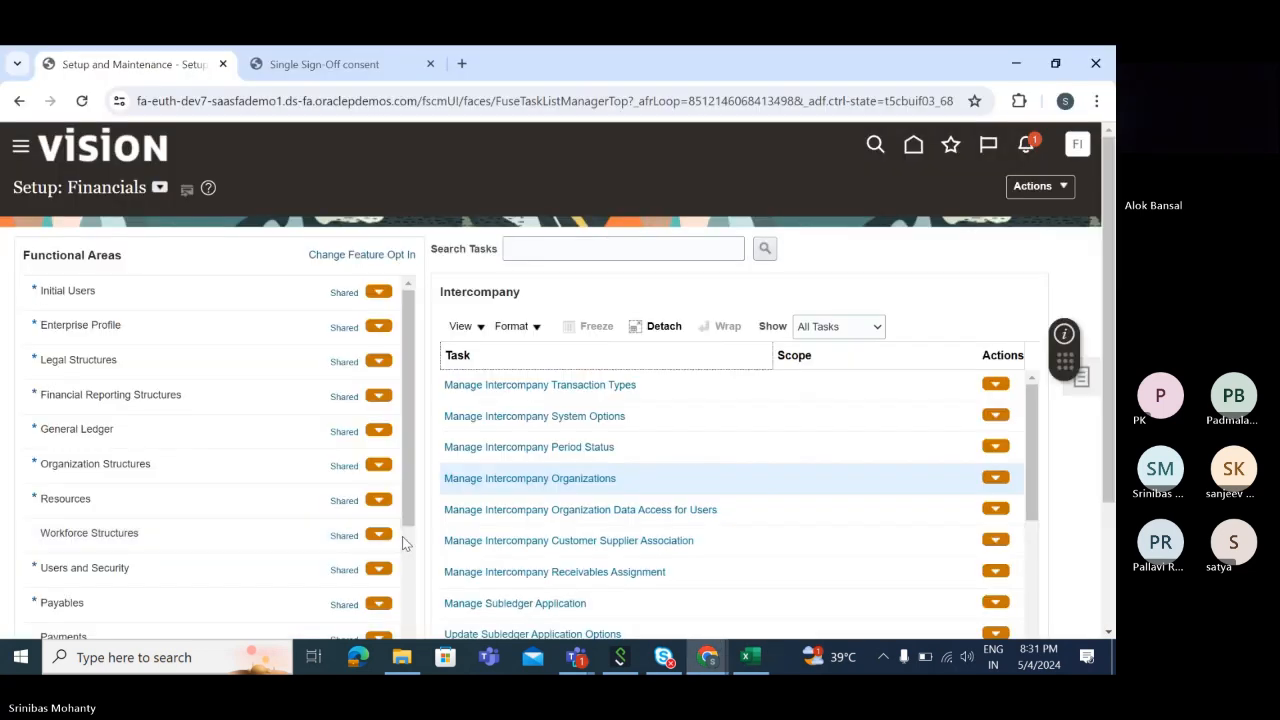
left_click(538, 418)
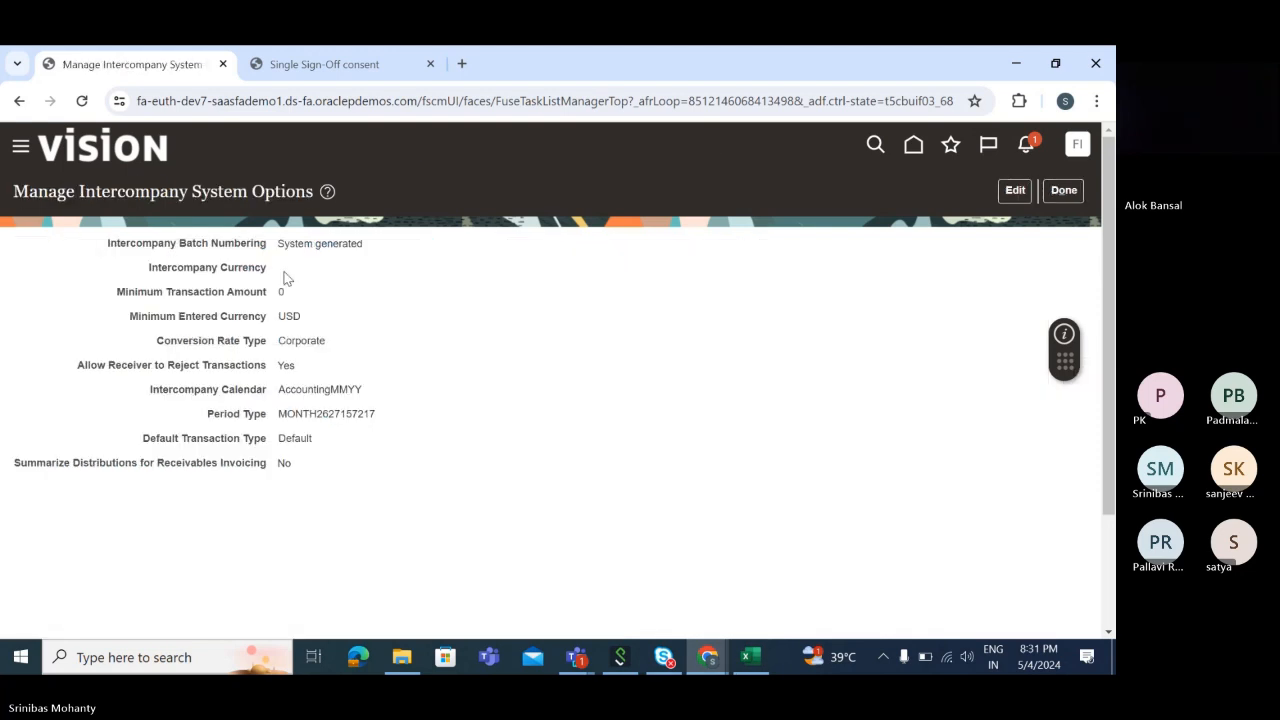
left_click(1015, 192)
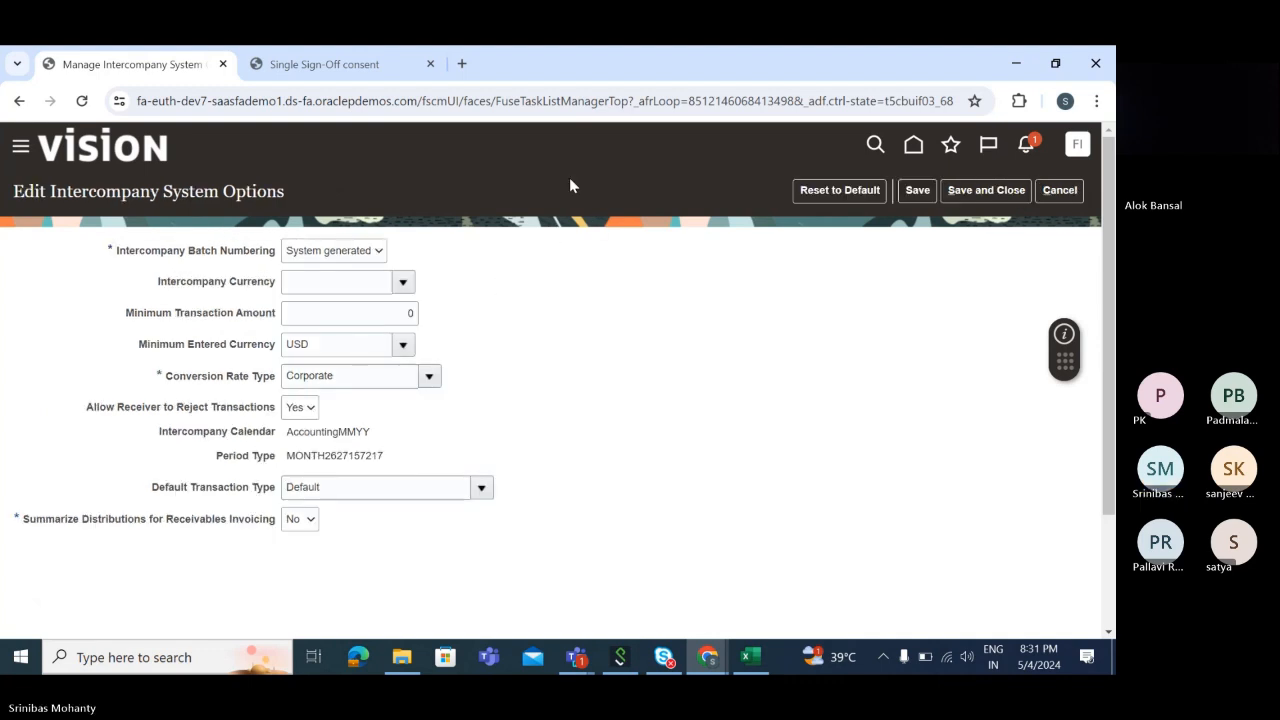
Show the Manual and System generated choices for Intercompany Batch Numbering, keep System generated, and point out the Minimum Entered Currency.
left_click(366, 251)
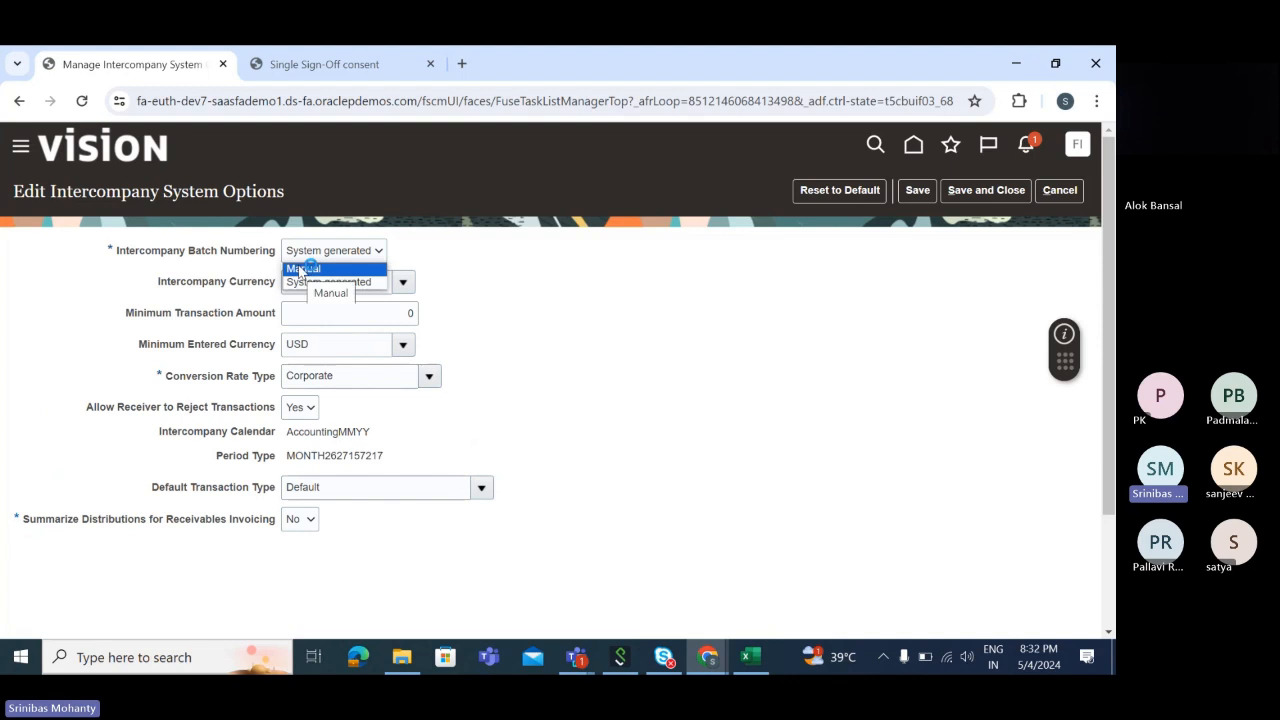
left_click(502, 279)
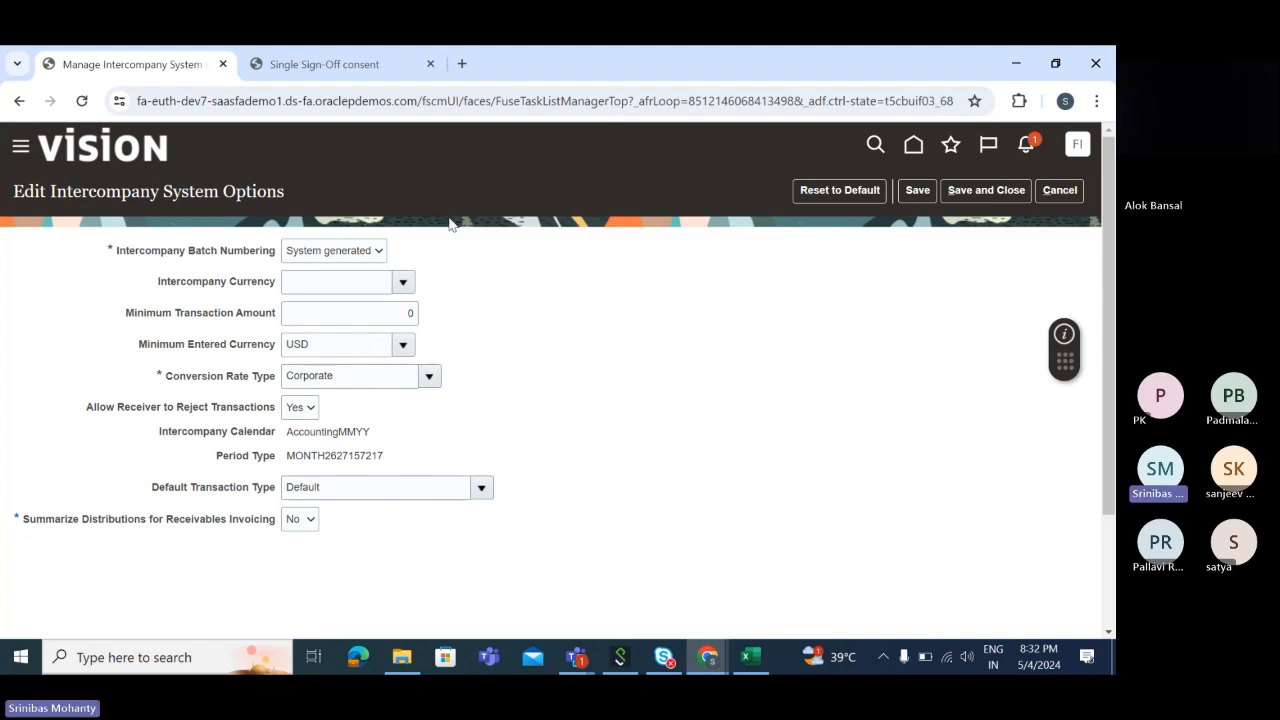
left_click(378, 252)
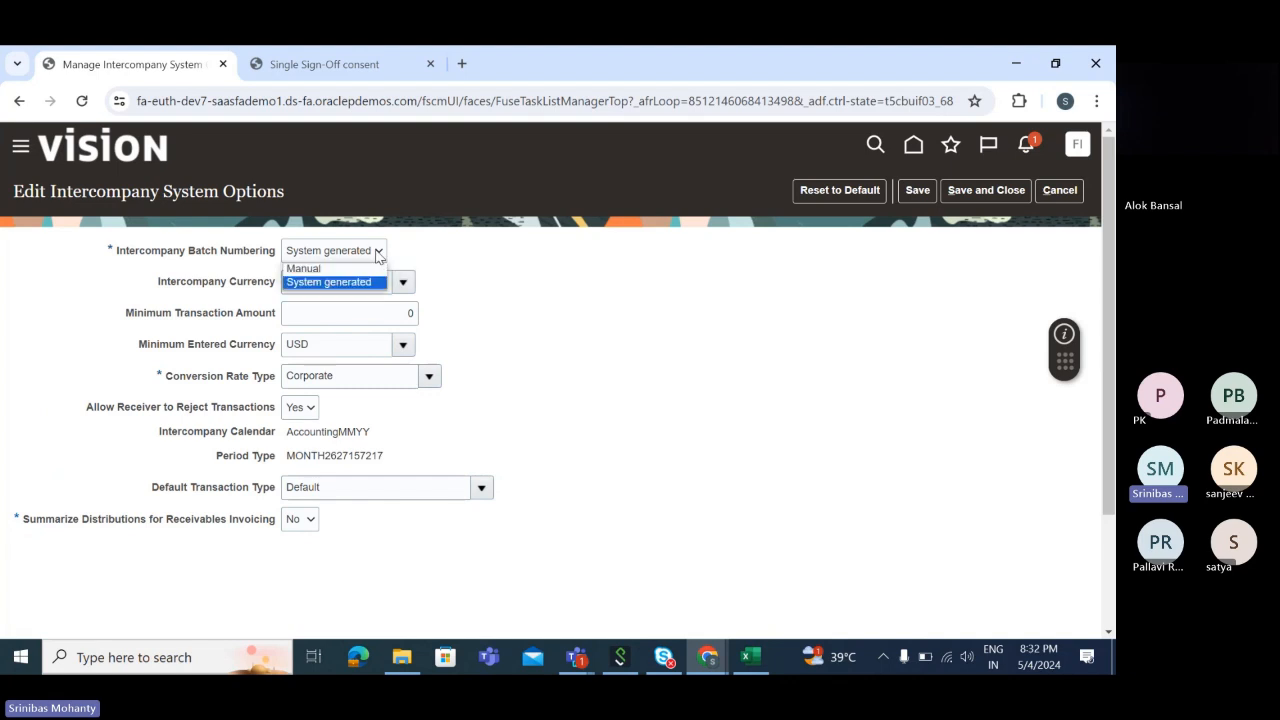
left_click(366, 286)
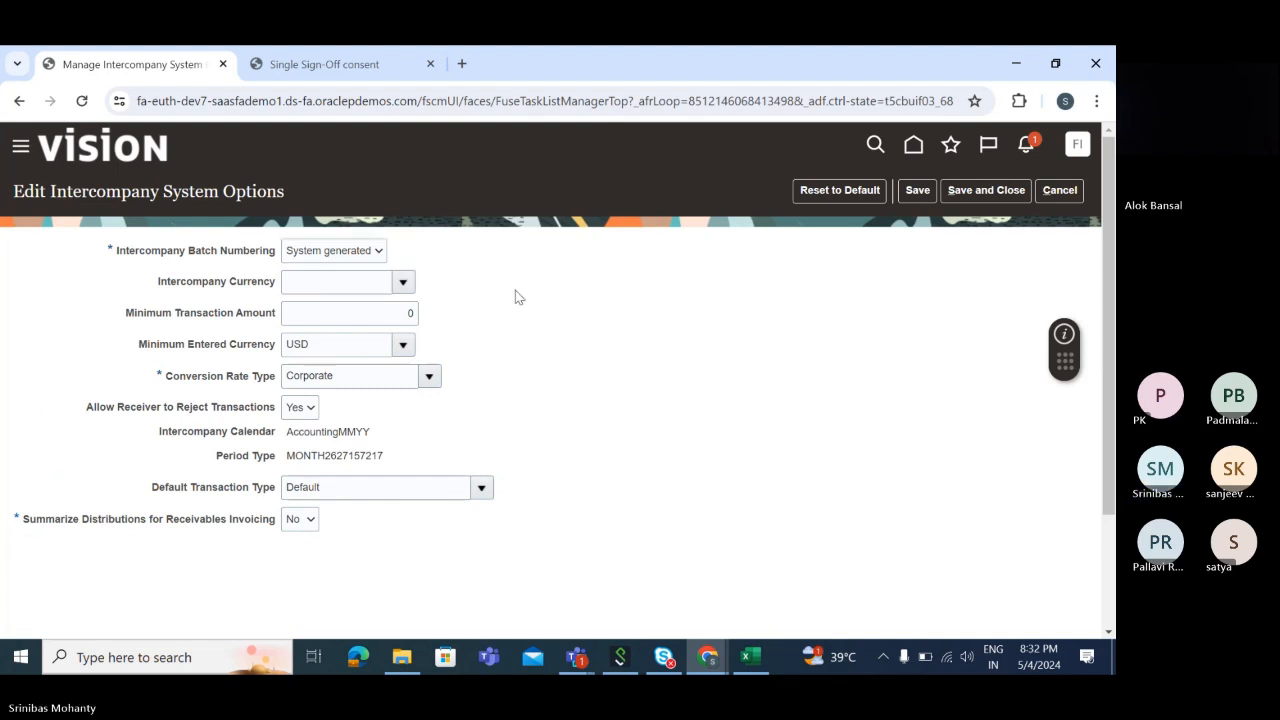
left_click(314, 343)
left_click(662, 358)
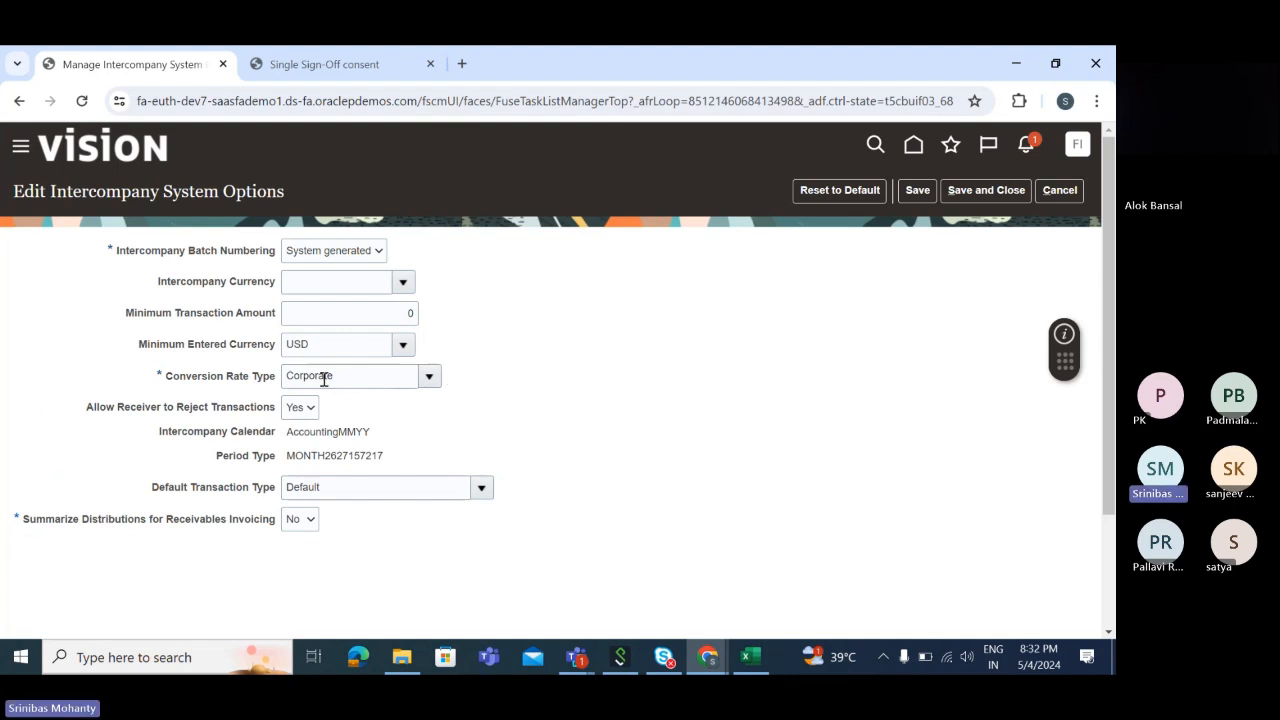
Highlight the Conversion Rate Type value and open its list of choices without changing the selection.
left_click(360, 375)
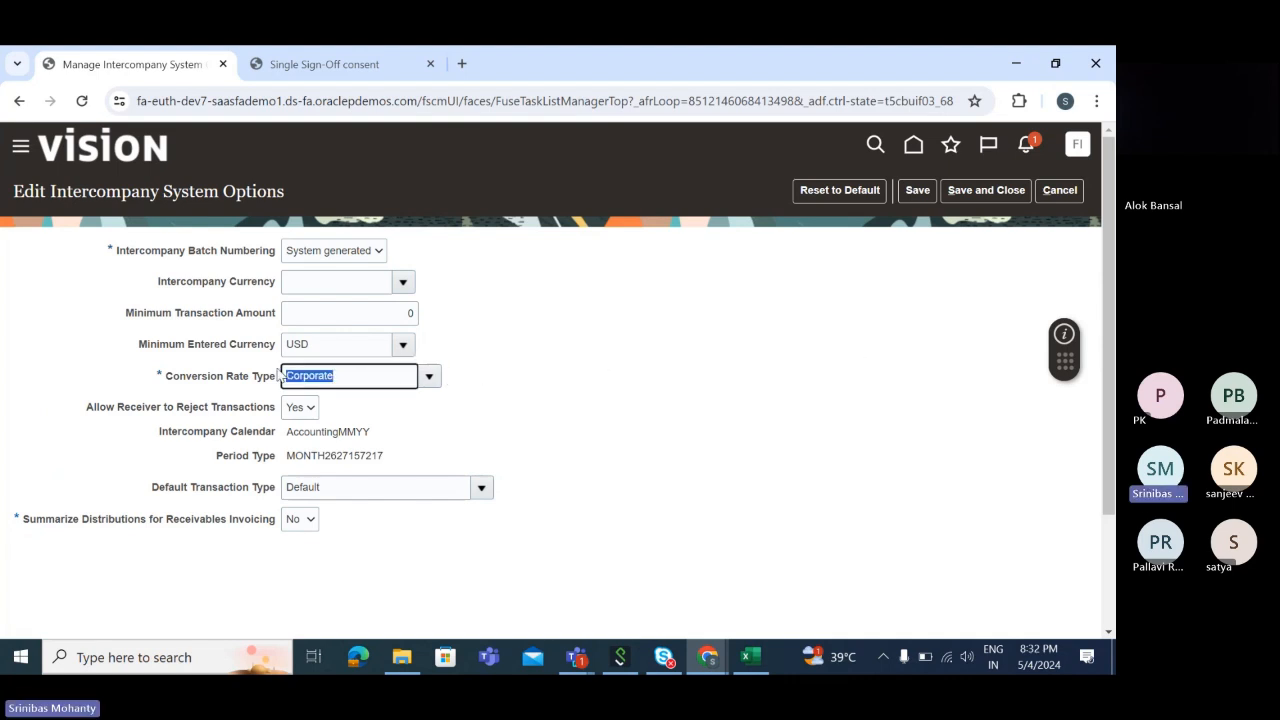
left_click(815, 379)
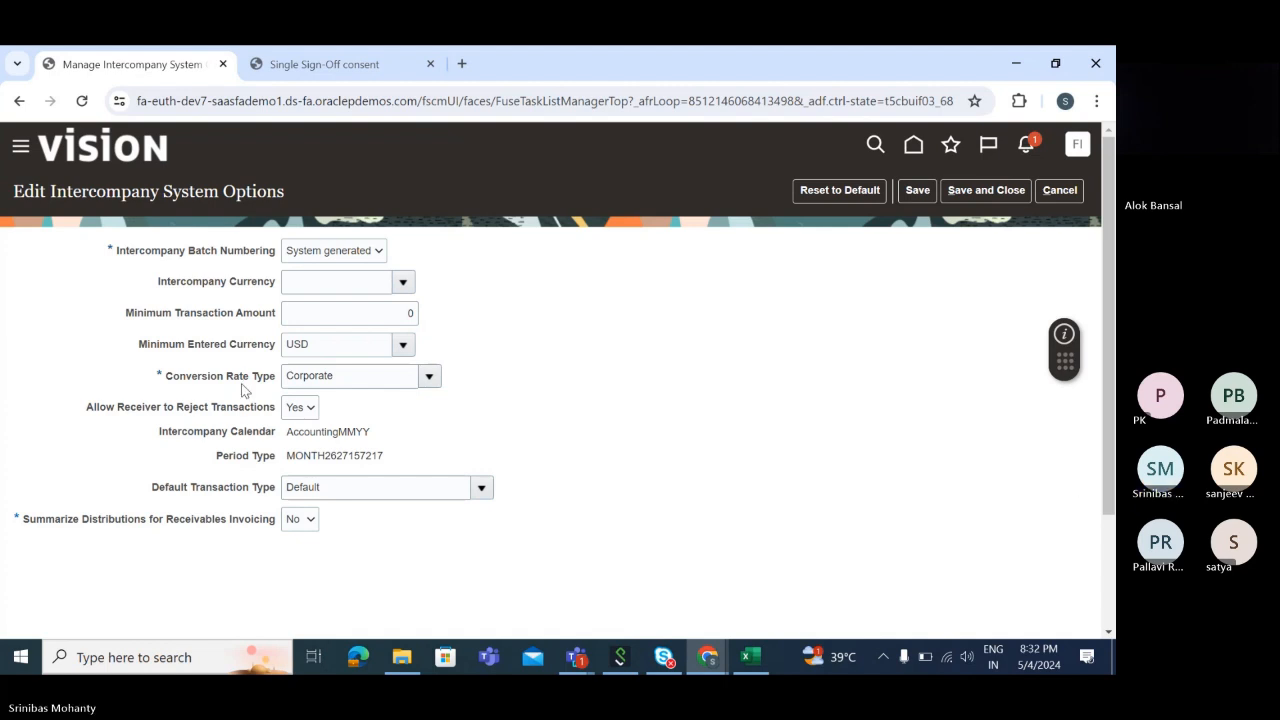
left_click(366, 376)
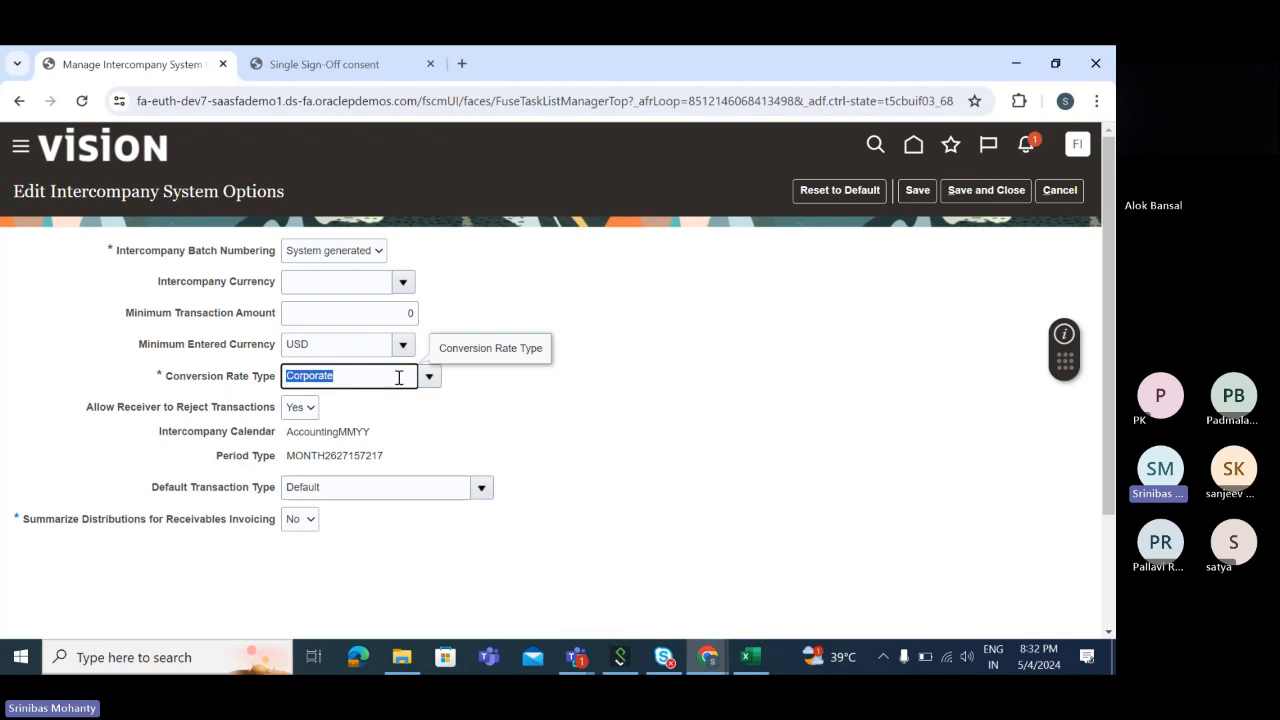
left_click(429, 377)
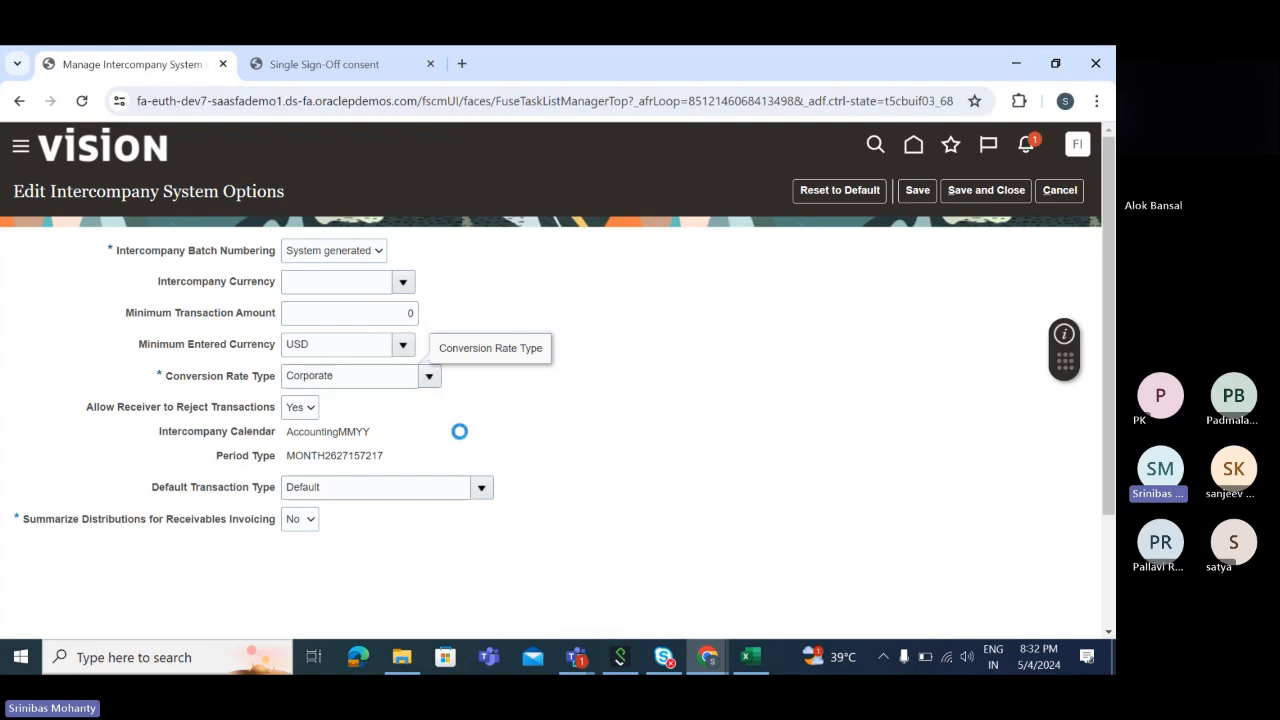
left_click(529, 323)
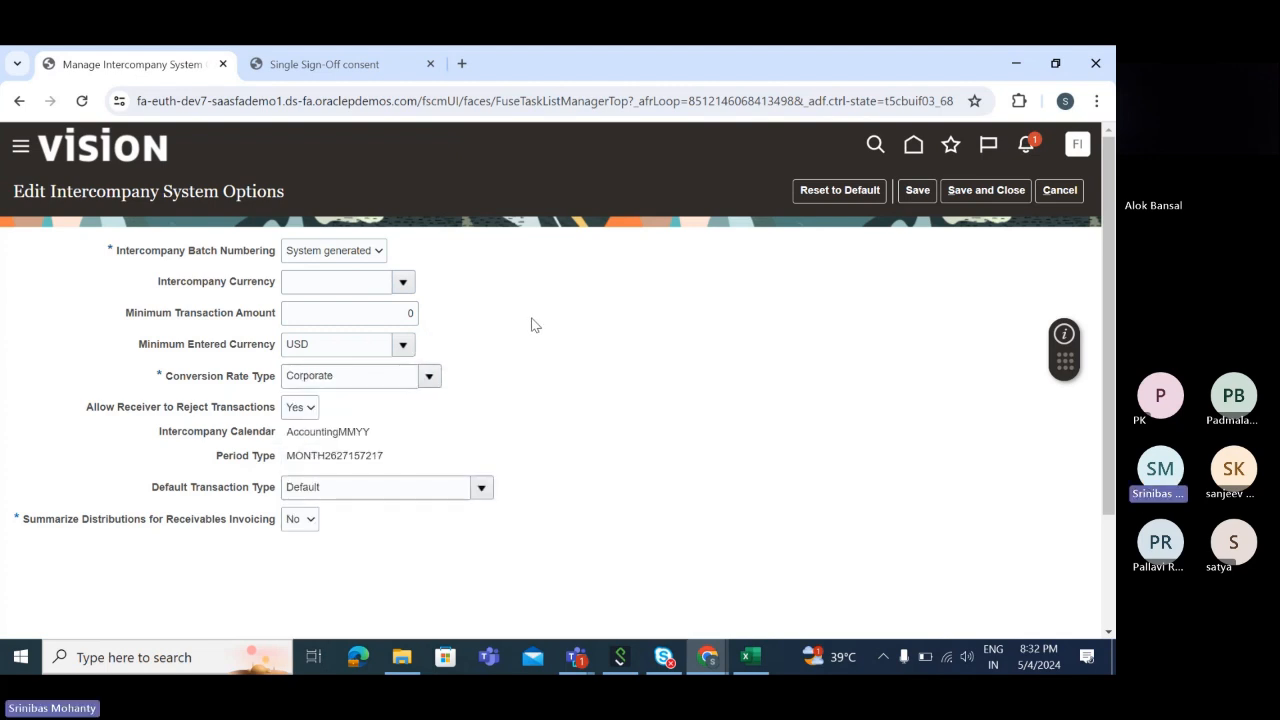
Highlight the Intercompany Calendar value and refer to the US and UK intercompany example in the Excel workbook.
left_click_drag(285, 432, 372, 432)
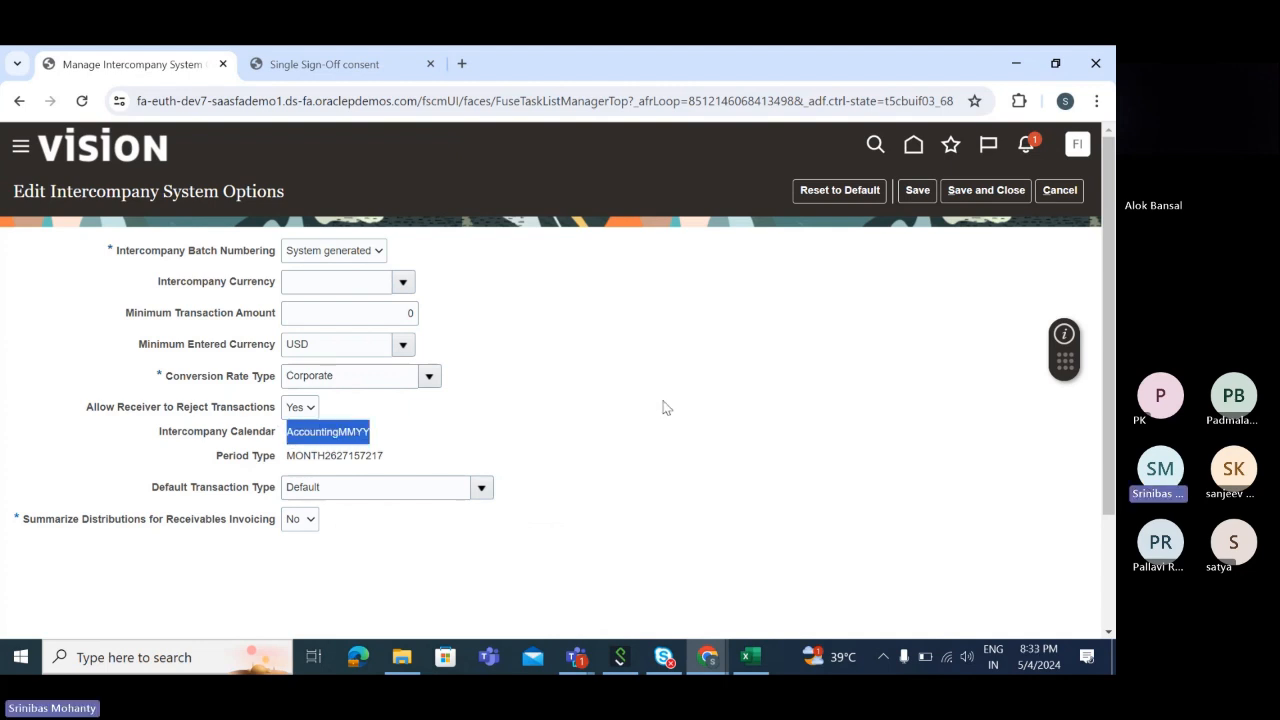
key("alt+Tab")
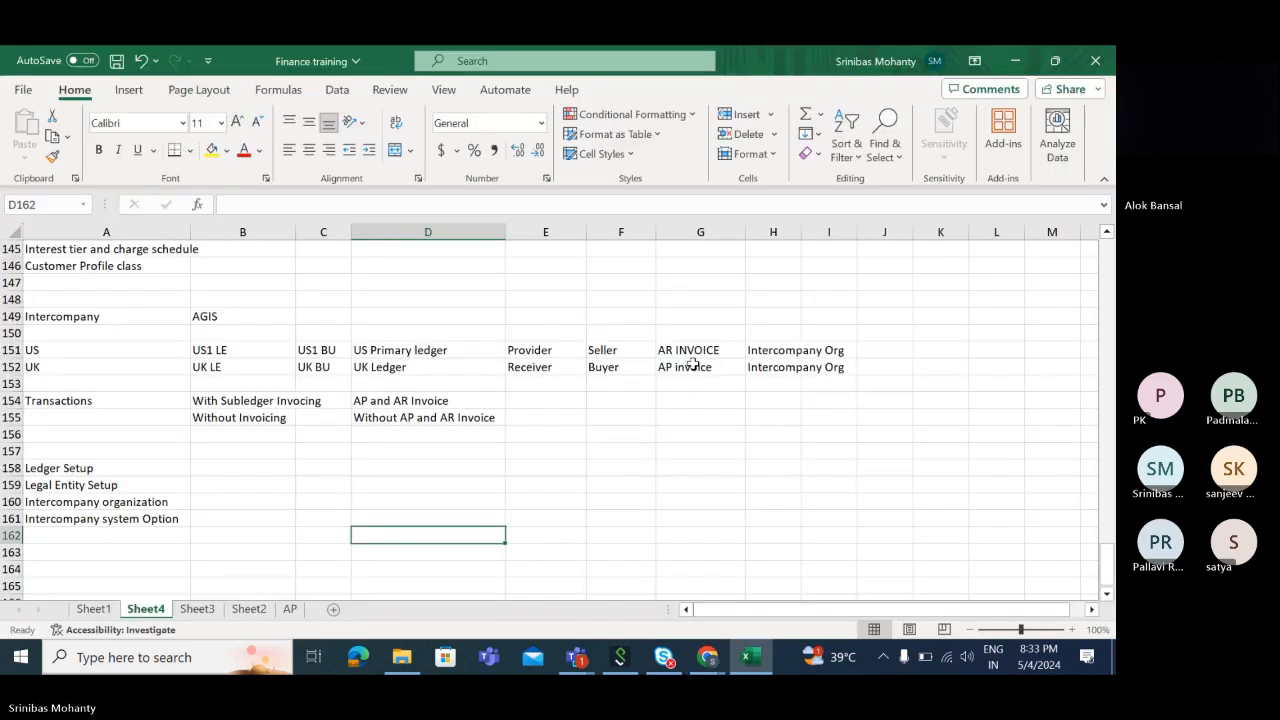
key("alt+Tab")
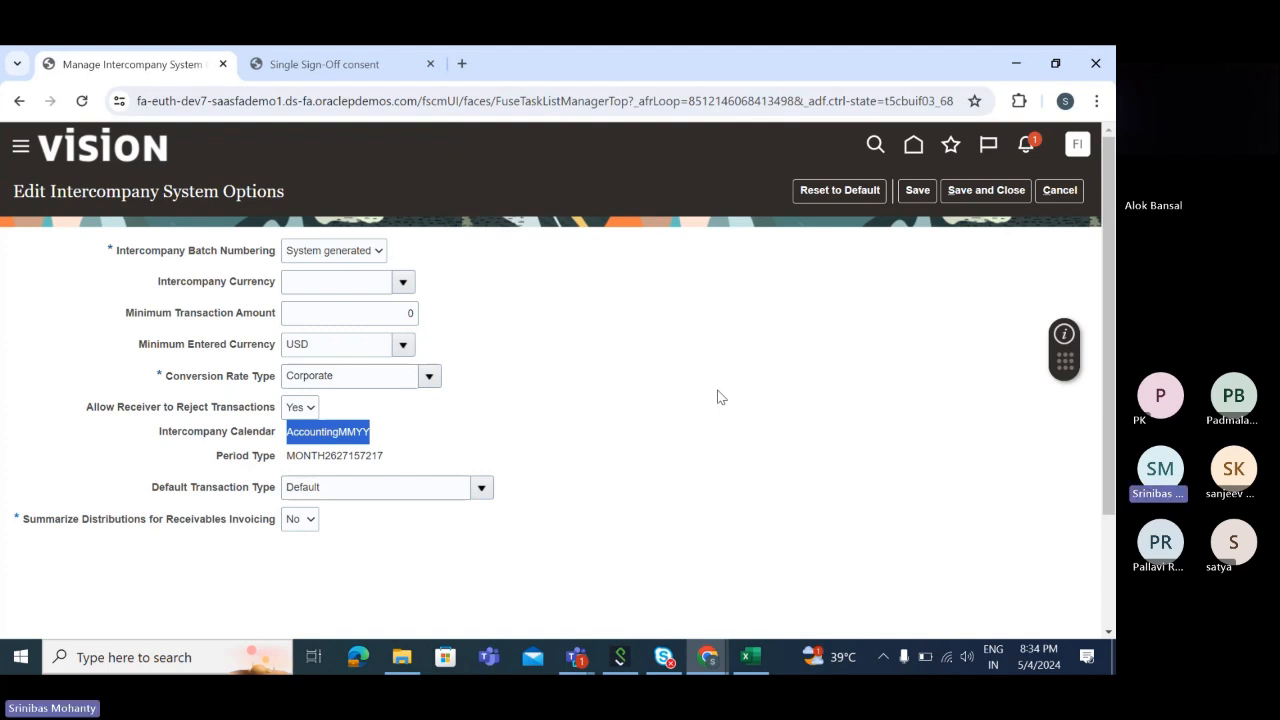
left_click(763, 380)
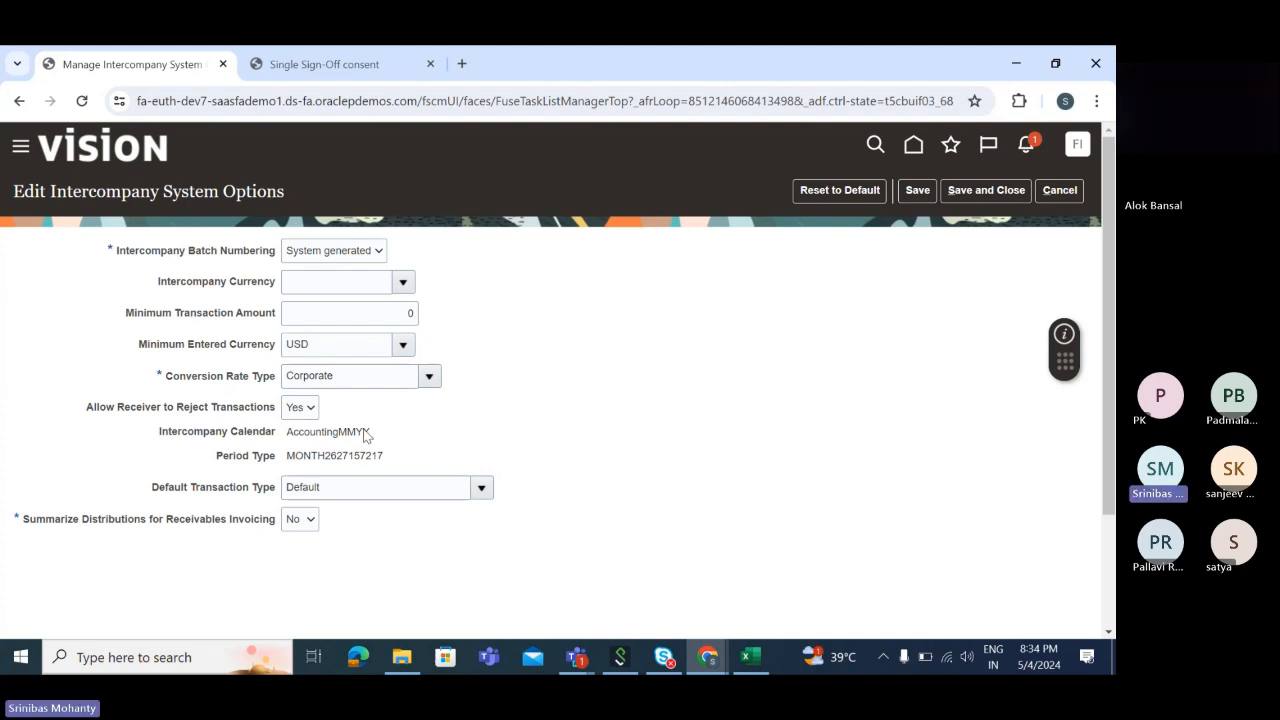
left_click_drag(289, 436, 379, 444)
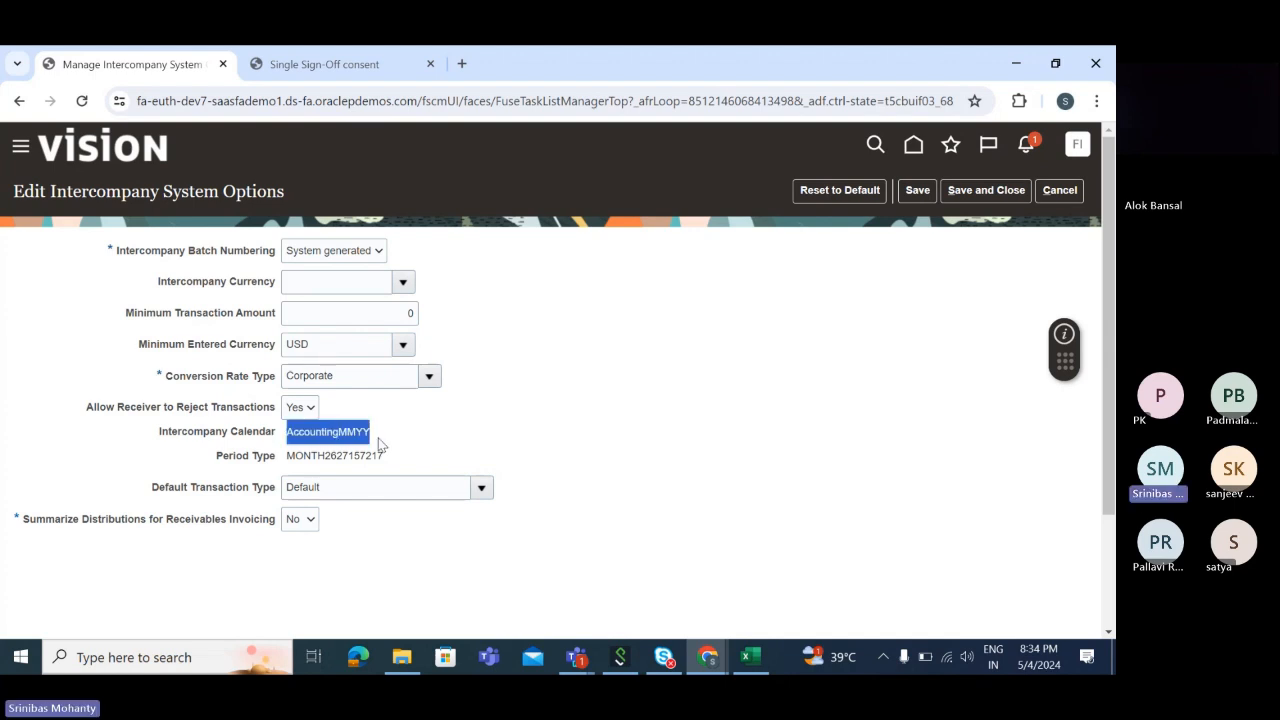
Highlight the Default Transaction Type value in the intercompany system options.
left_click(357, 489)
left_click_drag(357, 489, 237, 491)
left_click(618, 448)
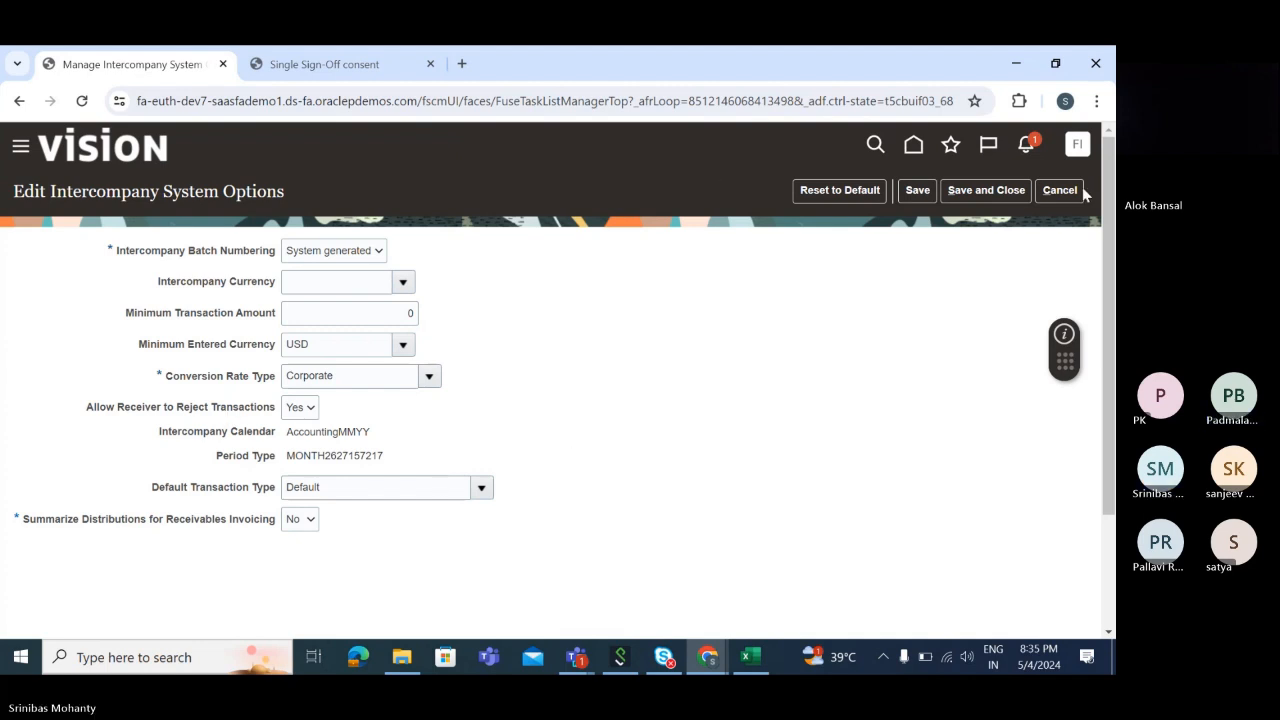
left_click(400, 490)
Switch to the Excel workbook and enter "Transaction type" in A162 below the intercompany system option entry.
key("alt+Tab")
left_click(69, 535)
type("Tra")
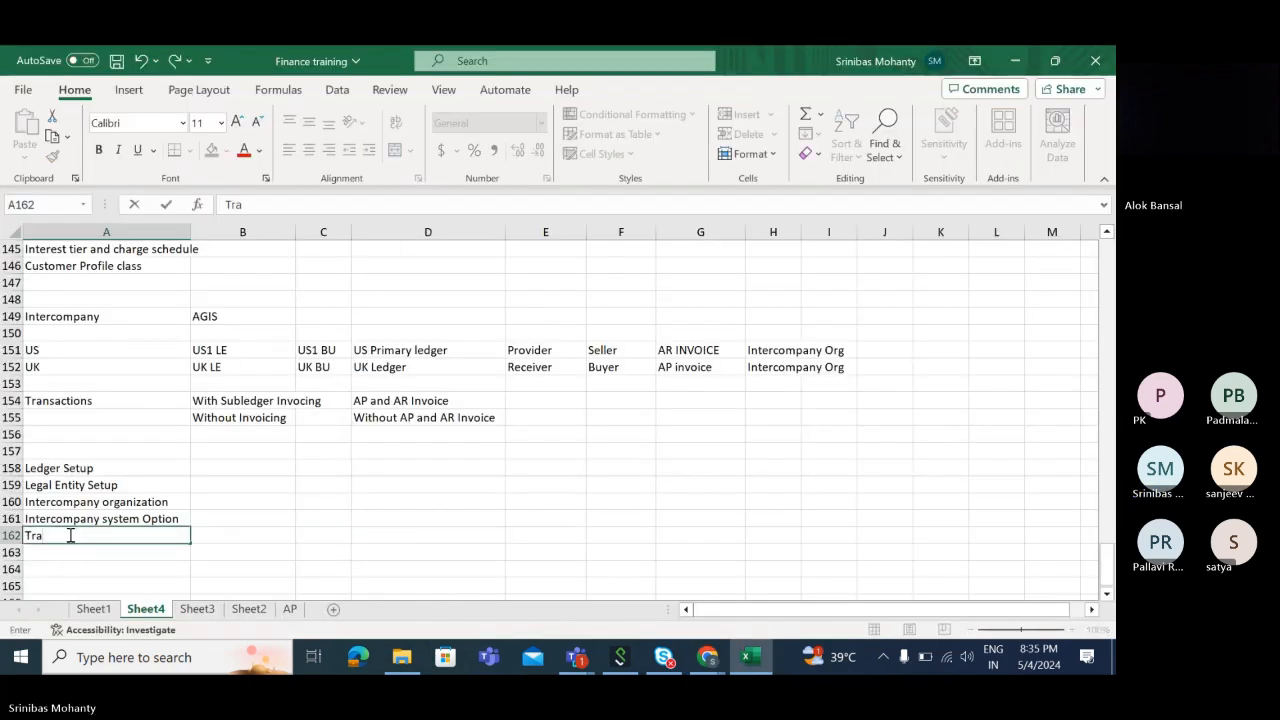
type("nsaction type")
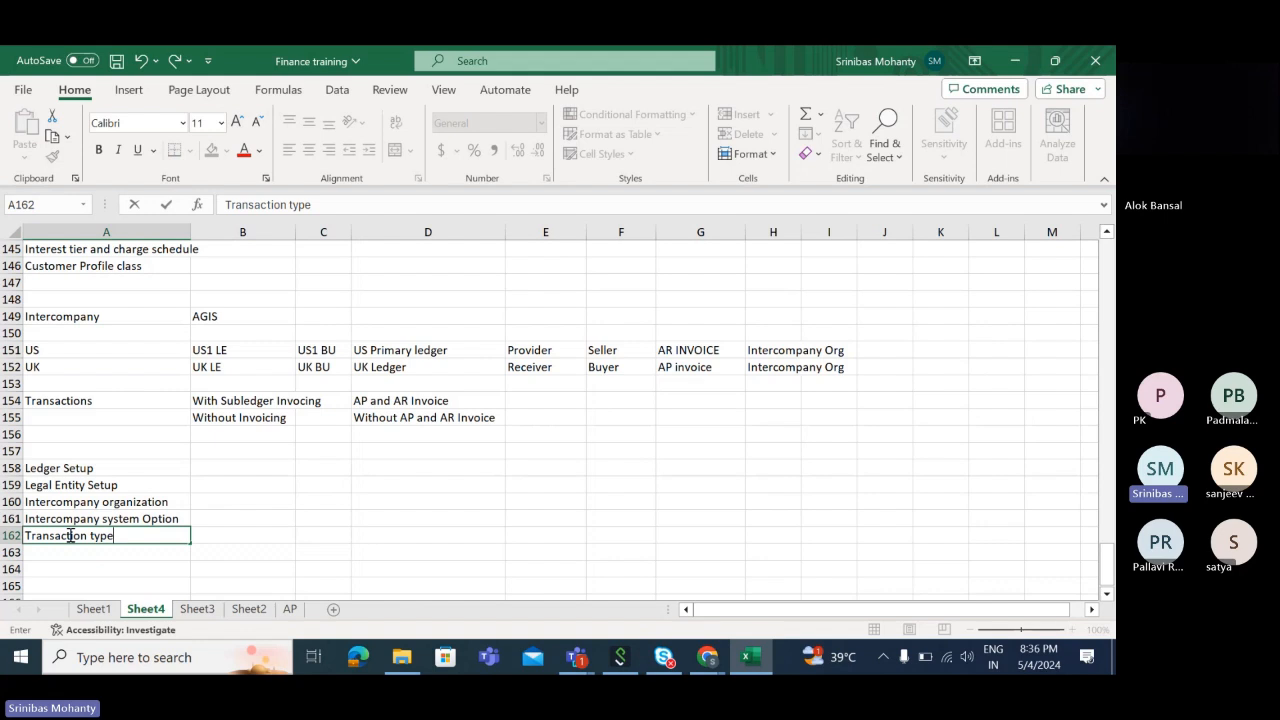
left_click(550, 533)
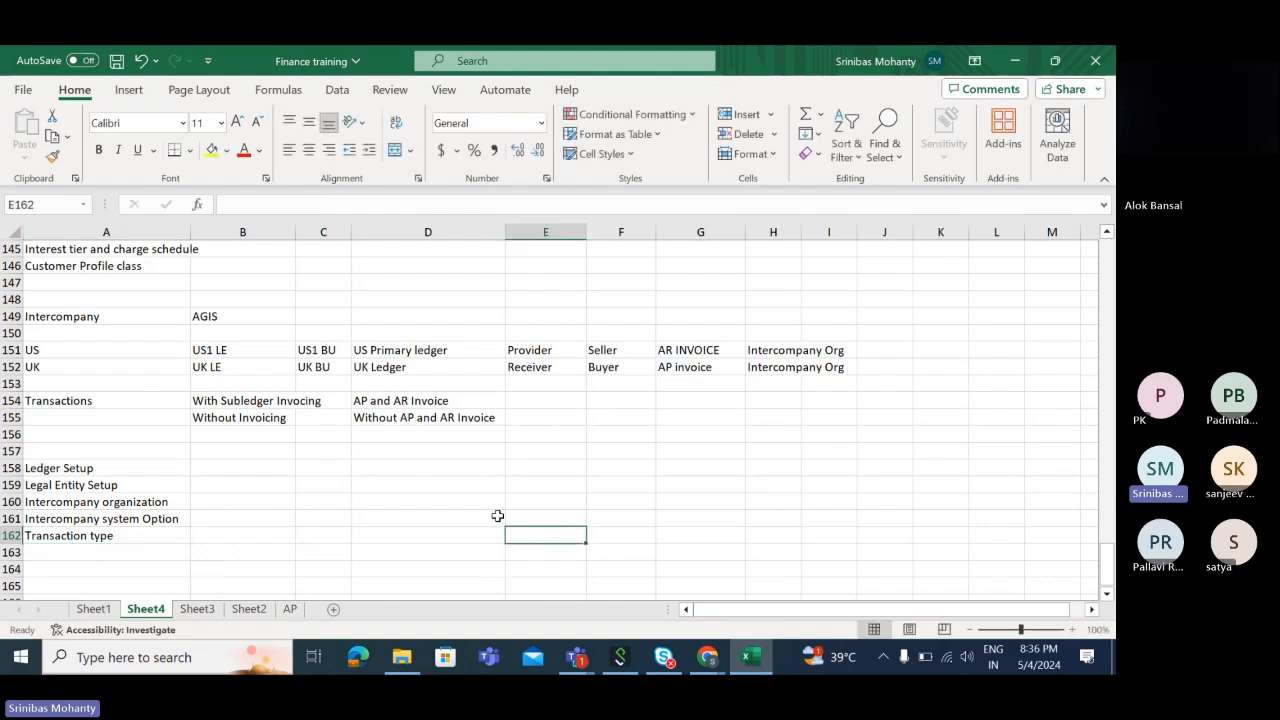
Return to the Chrome window and leave the intercompany system options without saving, going back to the setup task list.
key("alt+Tab")
key("alt+Tab")
key("Escape")
left_click(1062, 190)
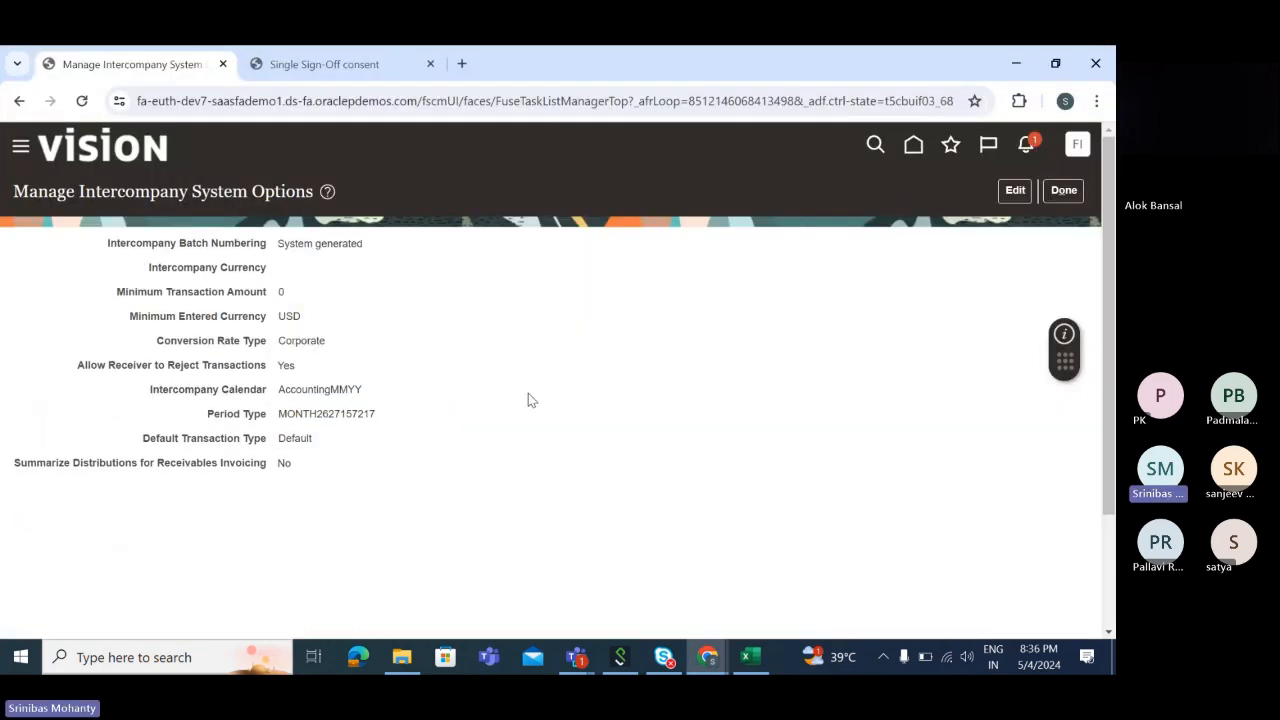
left_click(1064, 190)
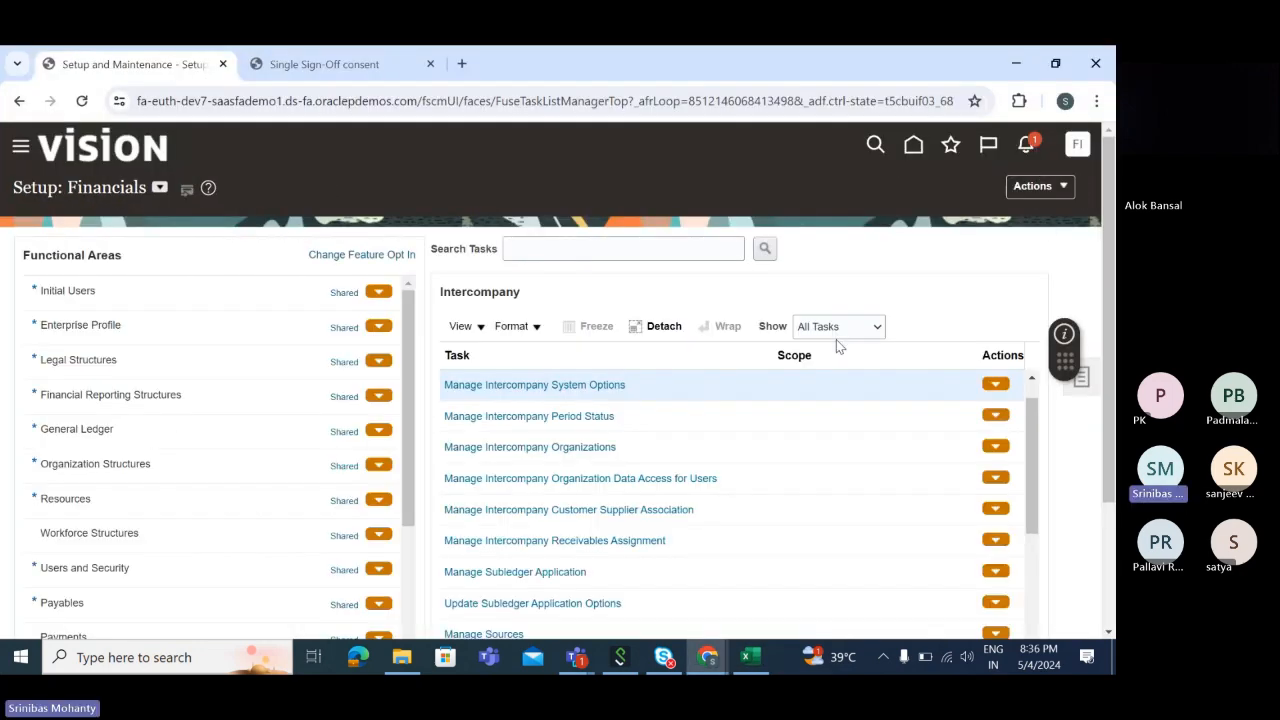
Find the Intercompany functional area in the Financials setup and open the Manage Intercompany Transaction Types task.
left_click_drag(1032, 435, 935, 550)
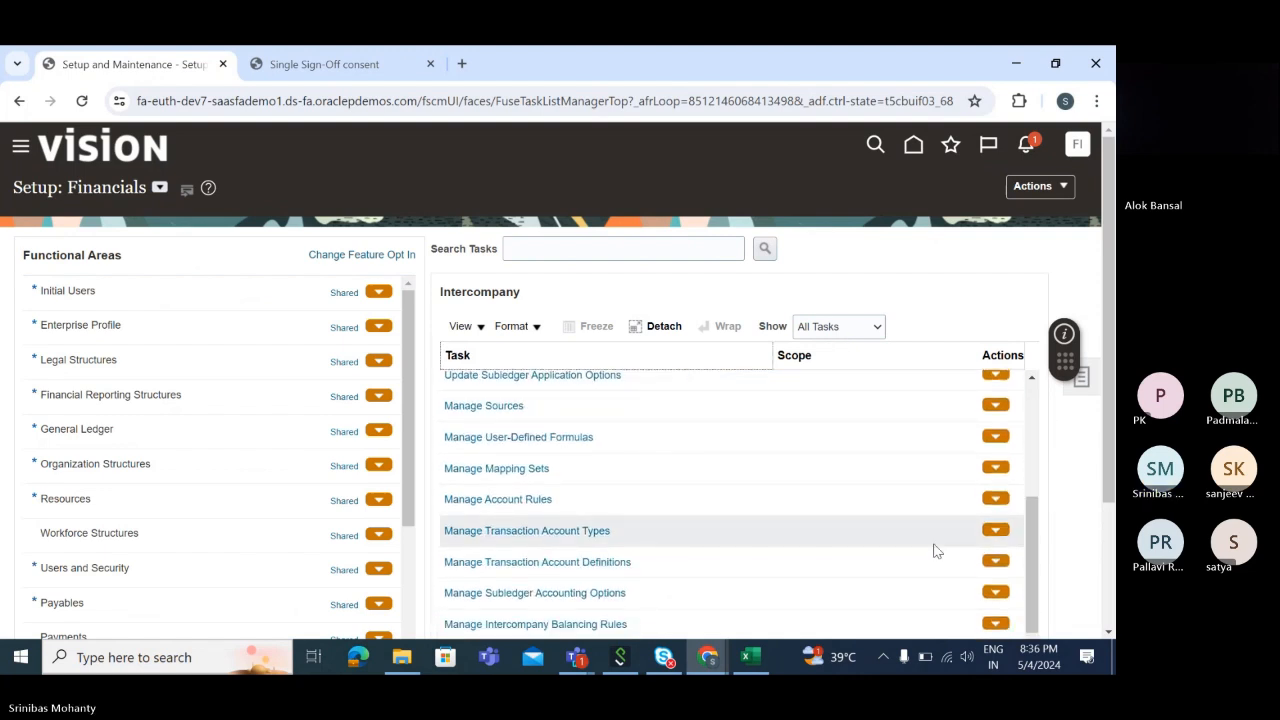
left_click_drag(1030, 535, 1032, 358)
scroll(147, 495, "down", 2)
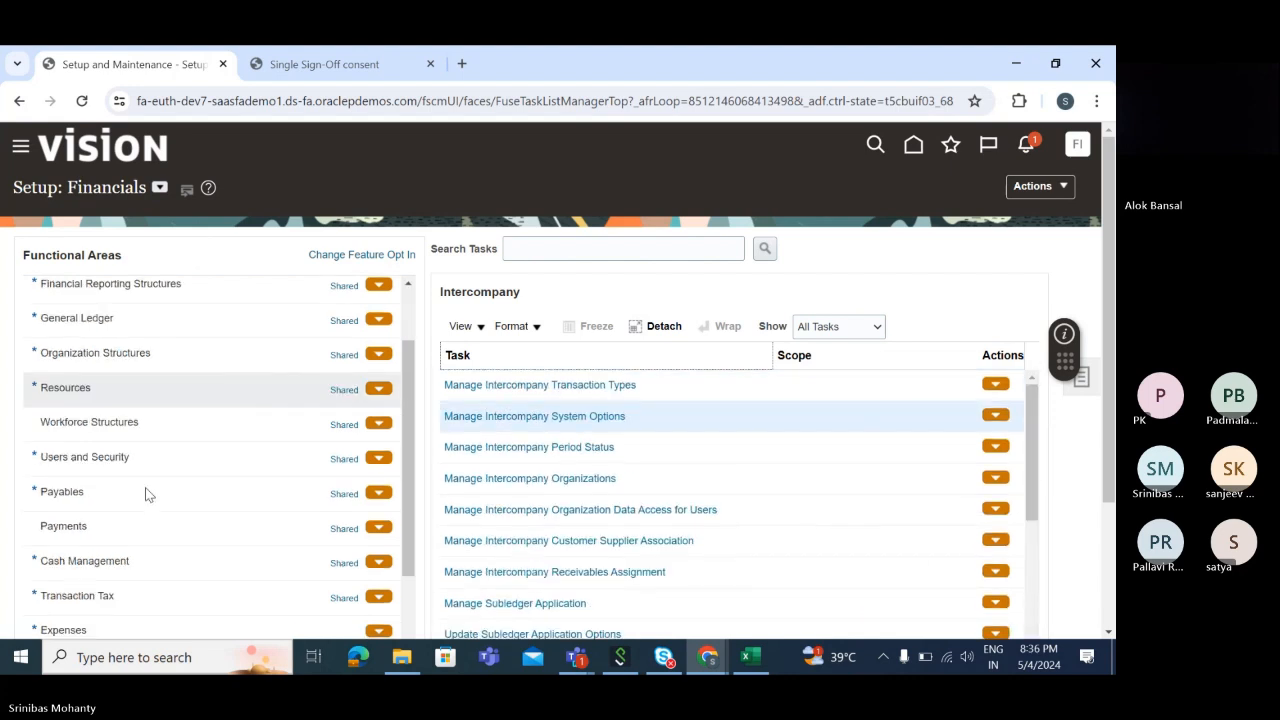
scroll(150, 500, "down", 5)
left_click(174, 525)
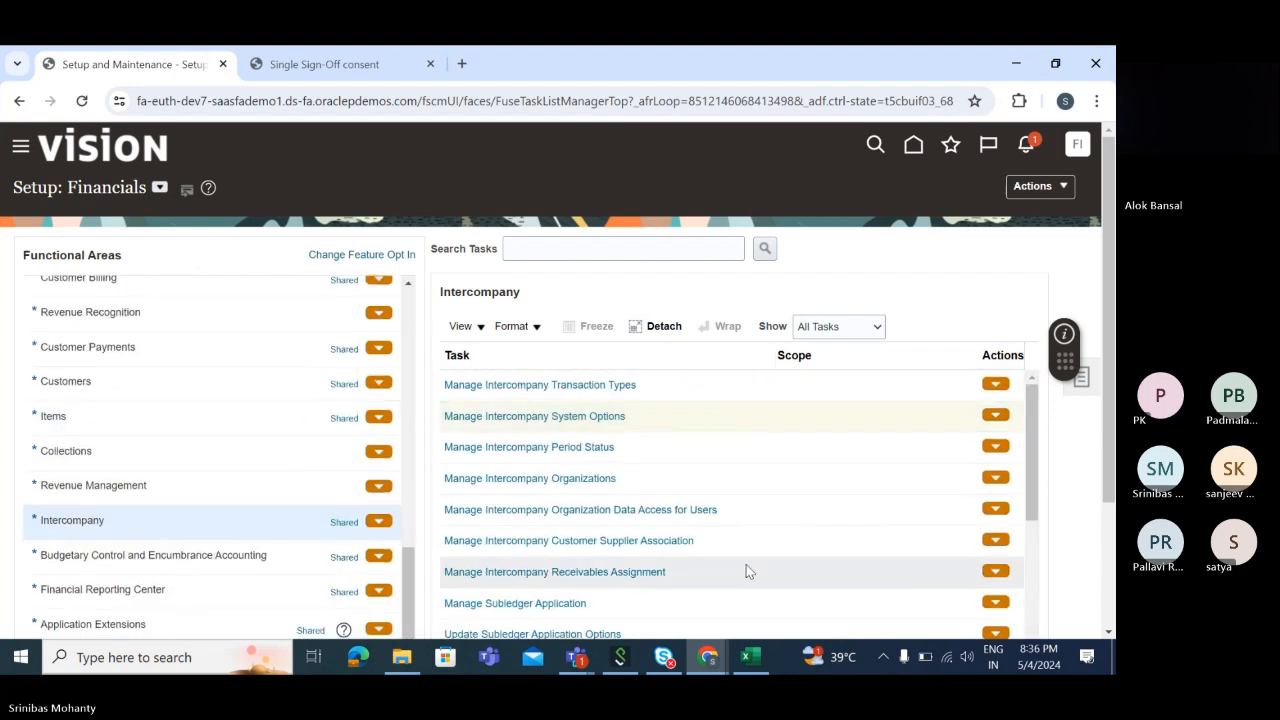
left_click(582, 390)
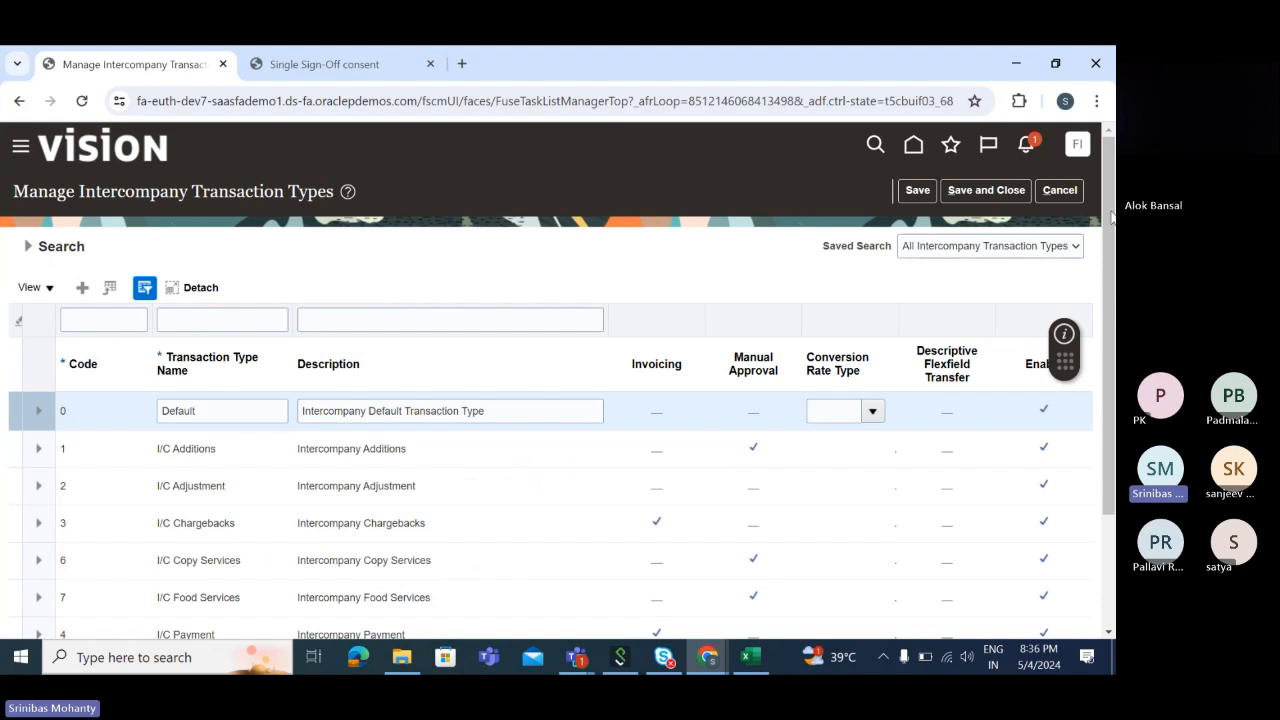
Examine the intercompany transaction types, including I/C Sales, Shared Services, Food Services, Adjustment and Chargebacks, and their Invoicing settings.
scroll(1108, 218, "down", 2)
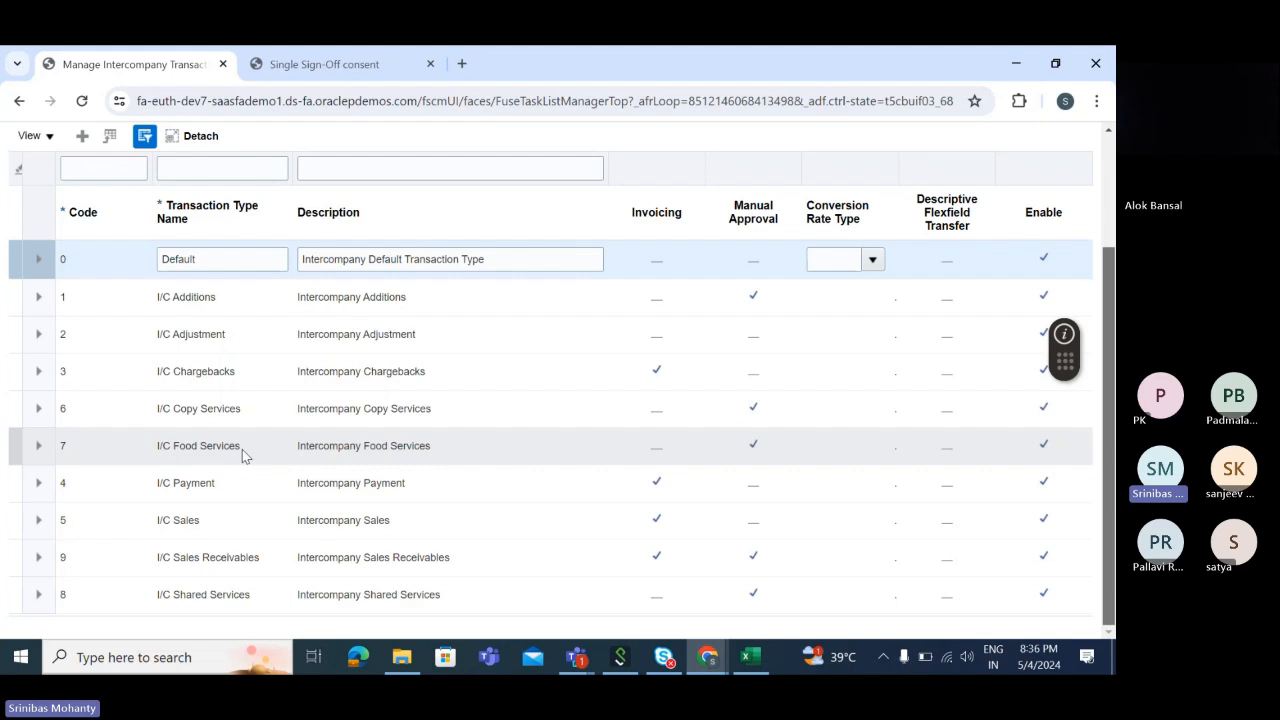
left_click(224, 520)
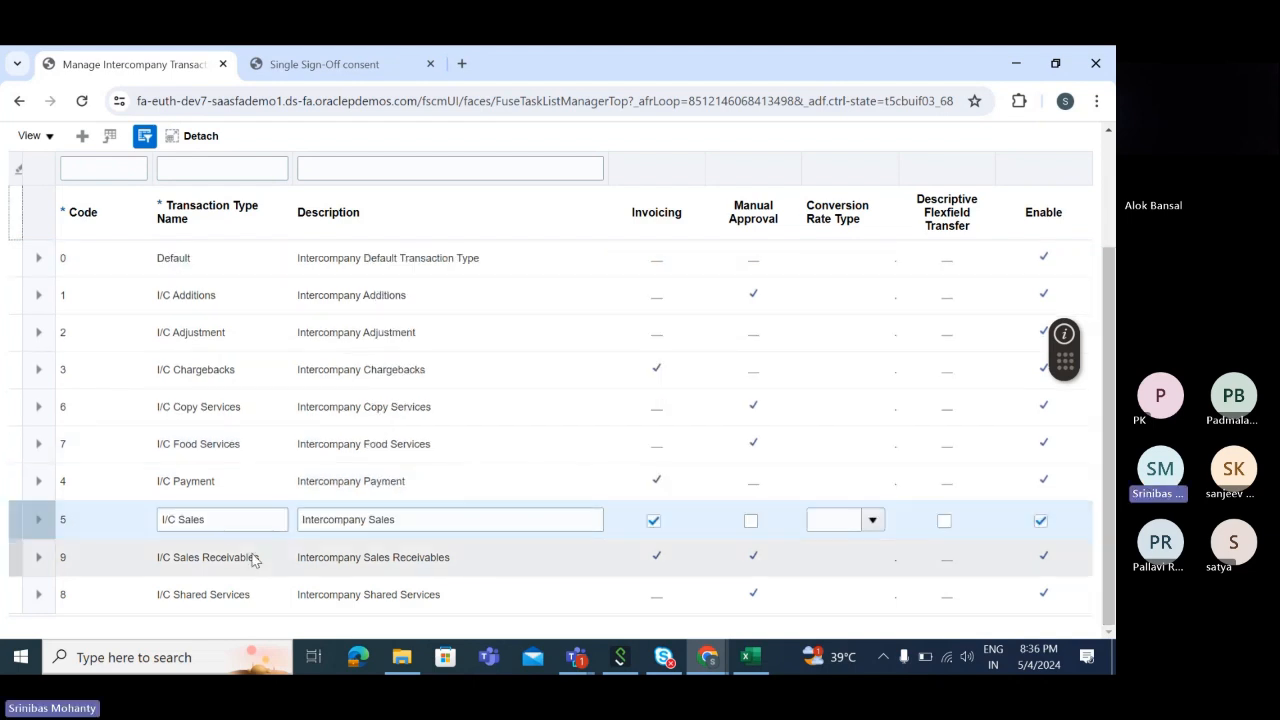
left_click(263, 593)
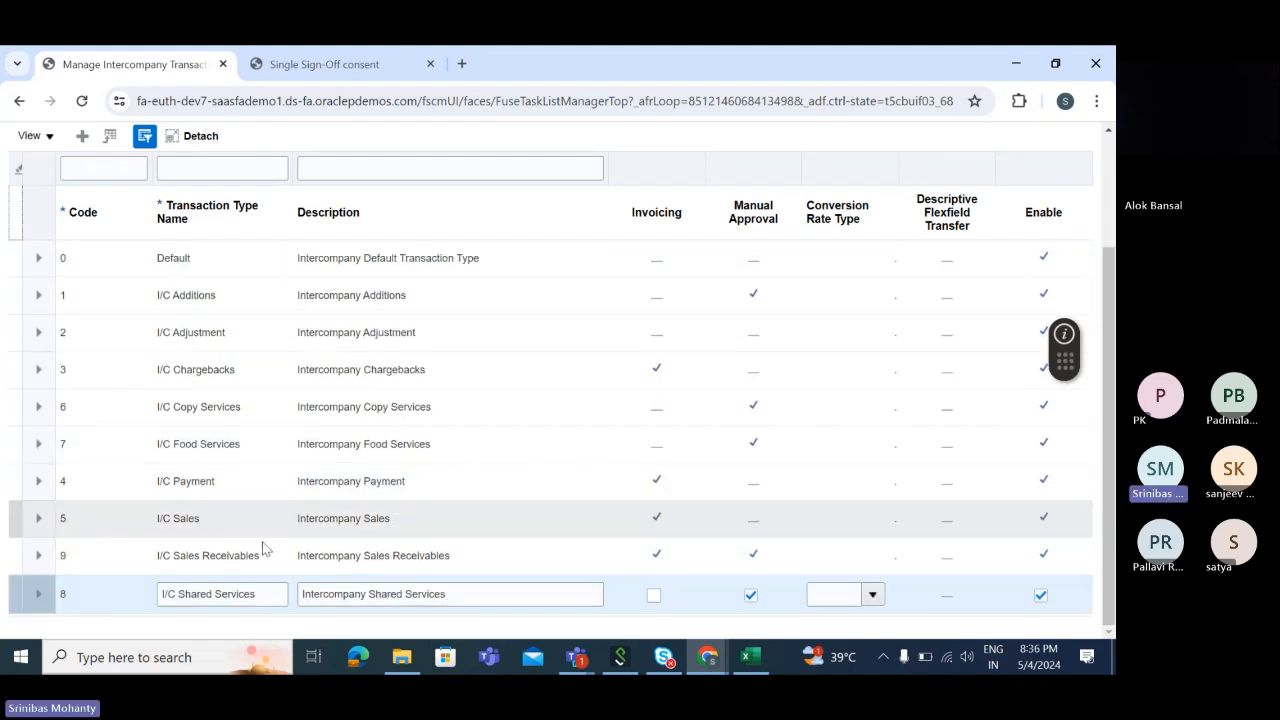
left_click(238, 444)
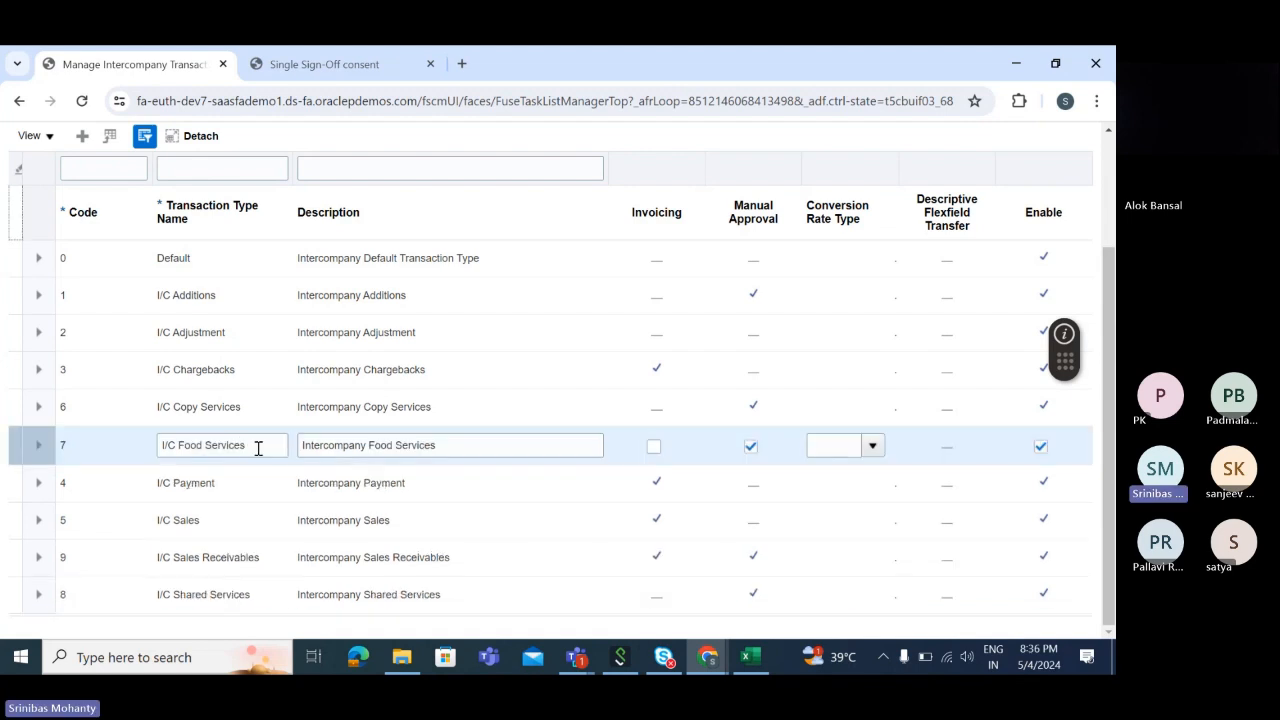
scroll(260, 447, "up", 1)
left_click(240, 421)
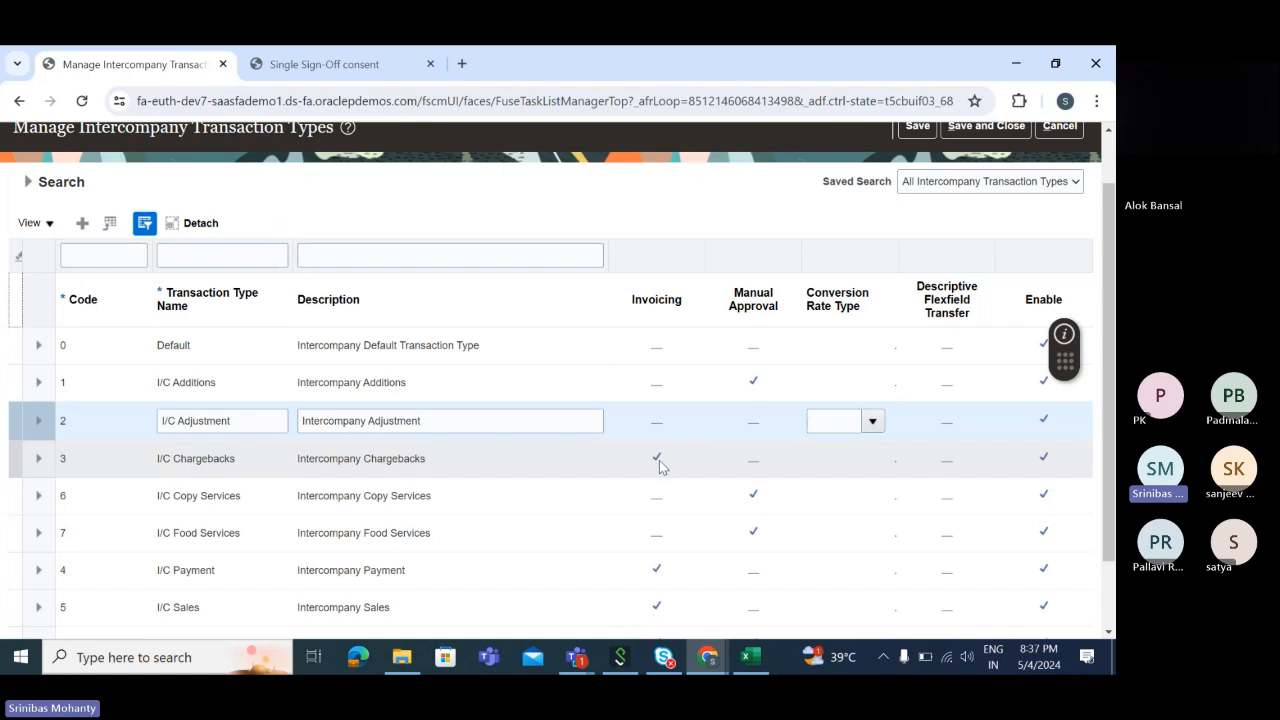
left_click(659, 460)
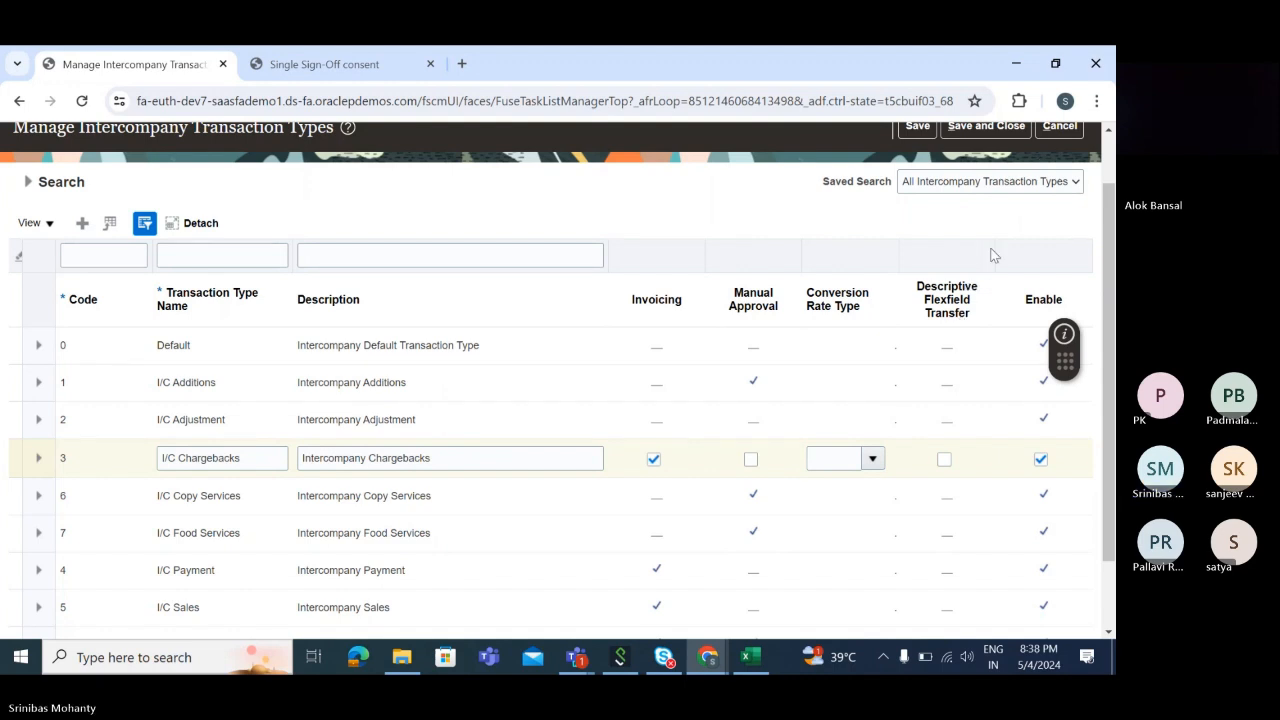
Look over the remaining transaction types, then save and close the page to return to the setup task list.
scroll(966, 375, "down", 1)
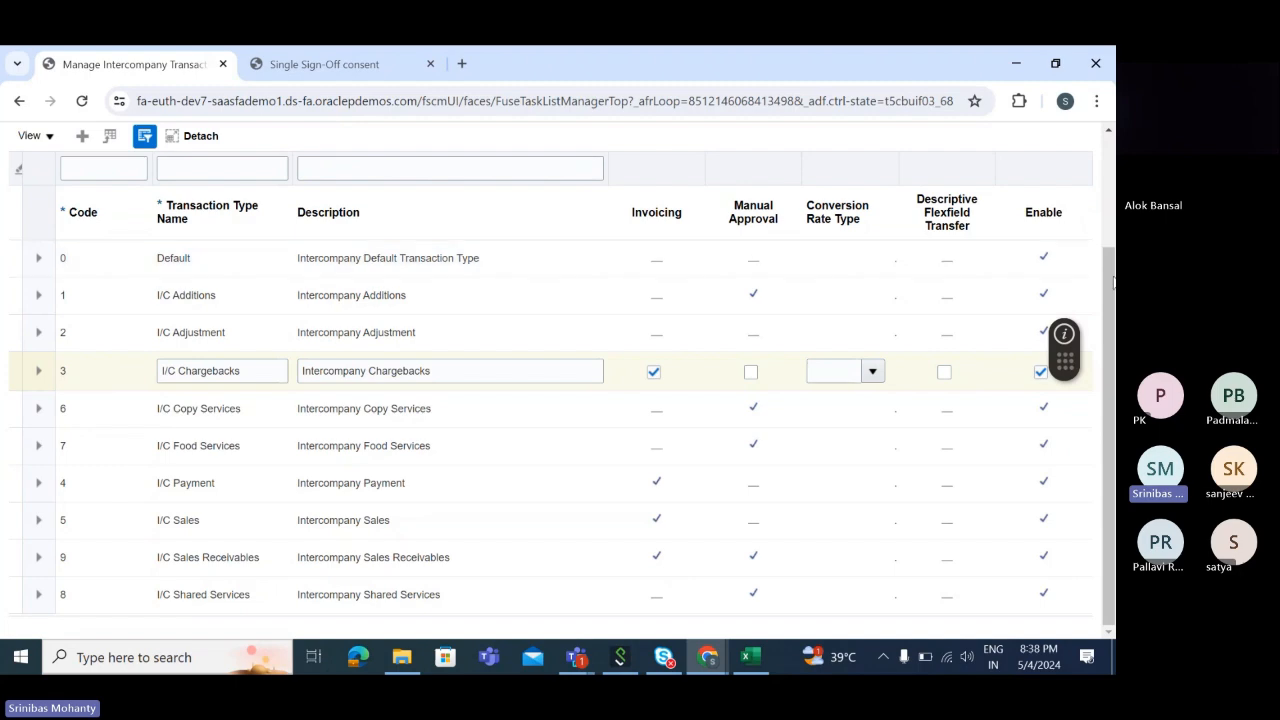
left_click_drag(1112, 283, 1110, 170)
left_click(1003, 195)
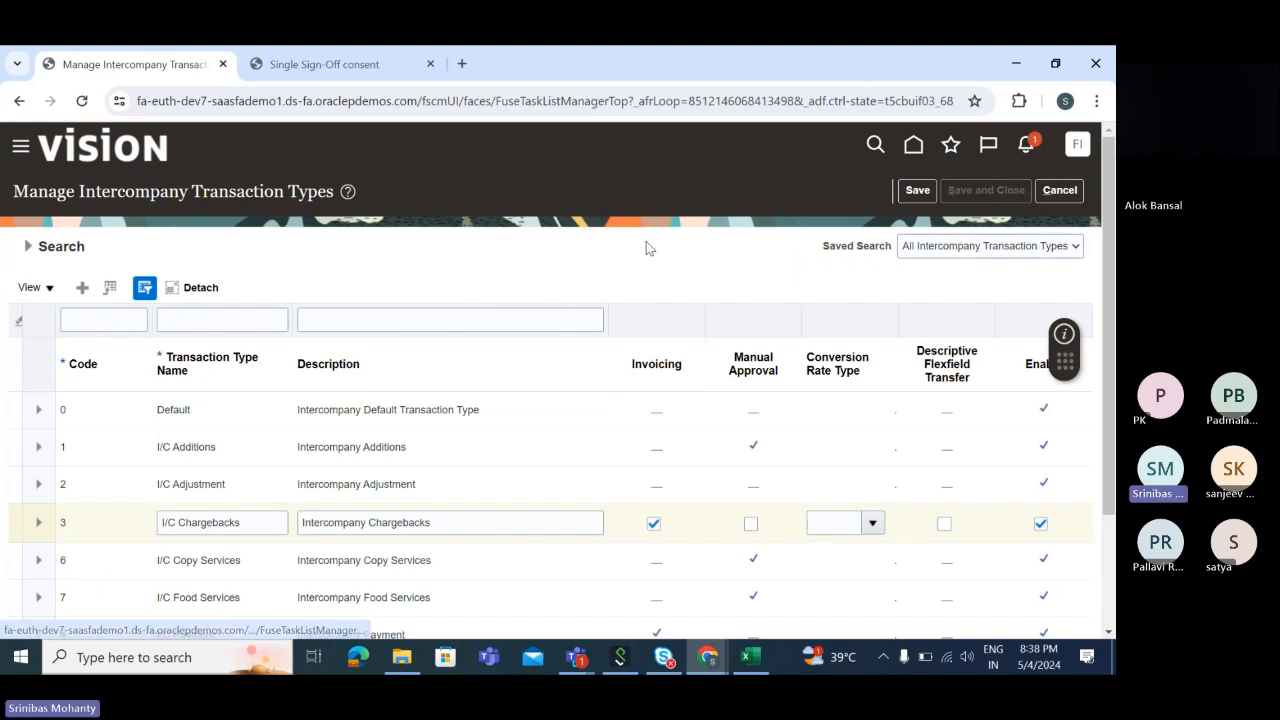
left_click(694, 277)
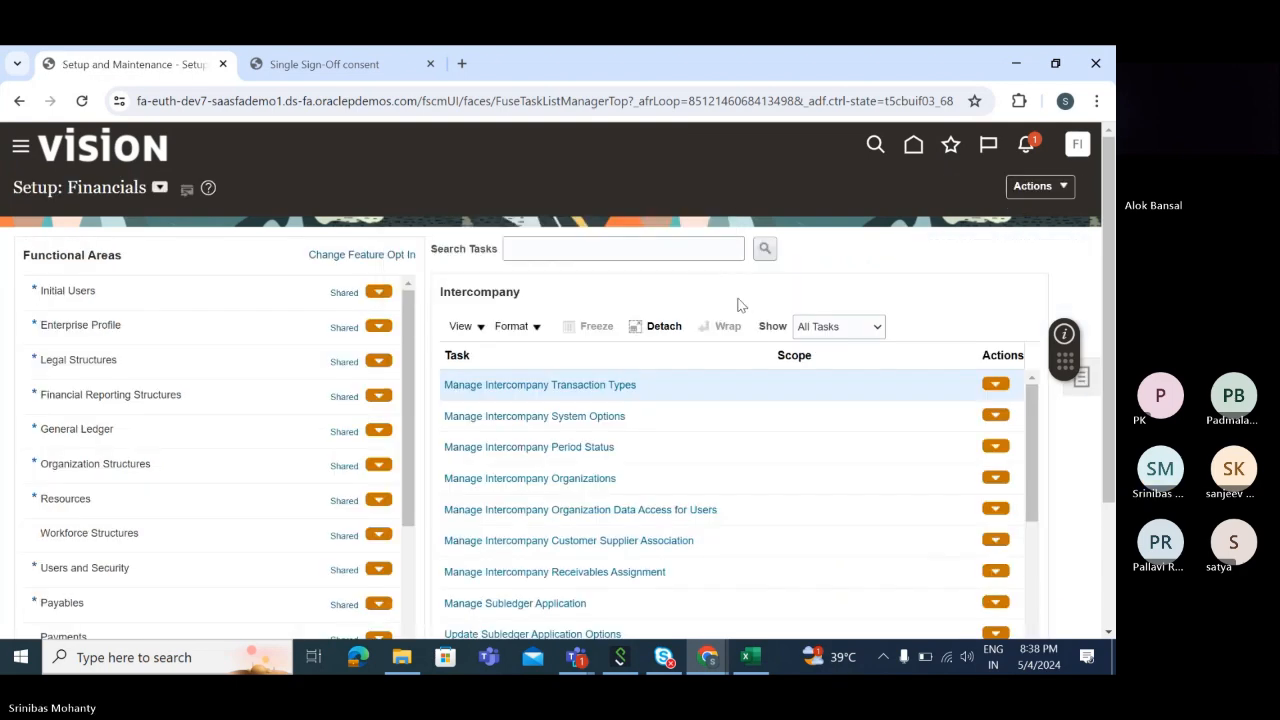
Switch to the Excel workbook and add "Intercompay Period status" in cell A163, below Transaction type in the setup list.
key("alt+Tab")
left_click(62, 553)
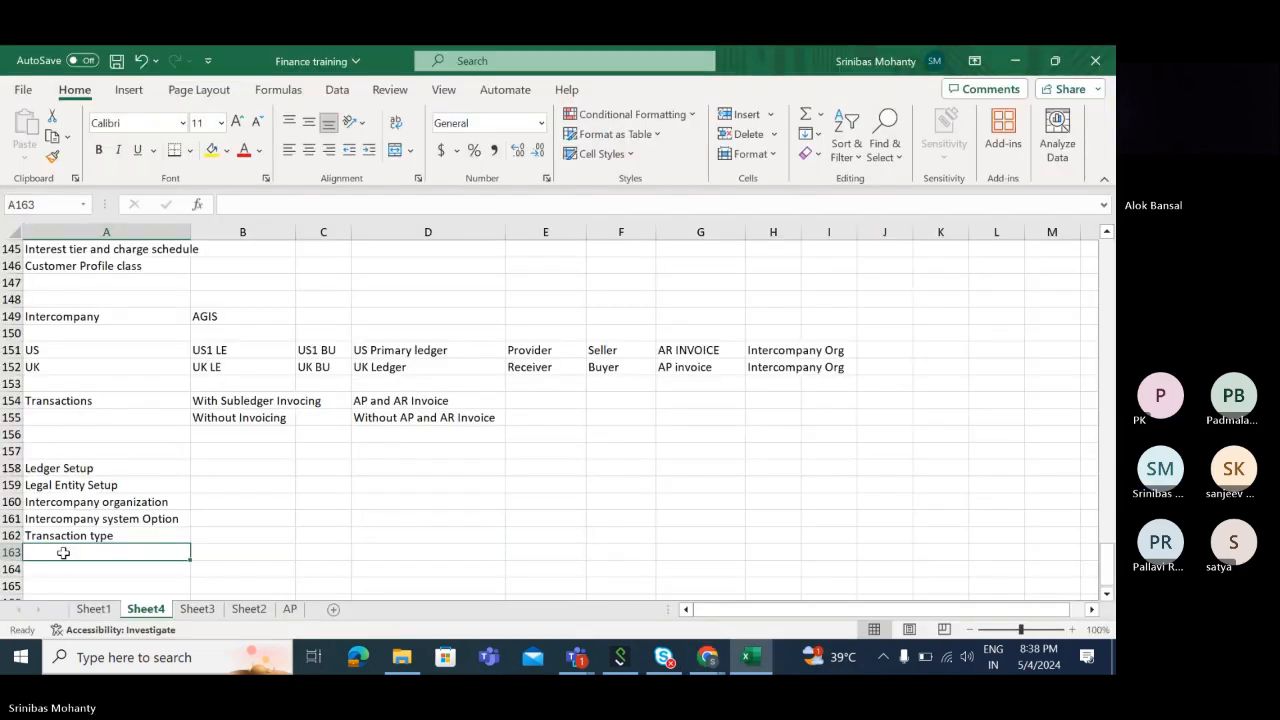
type("Interc")
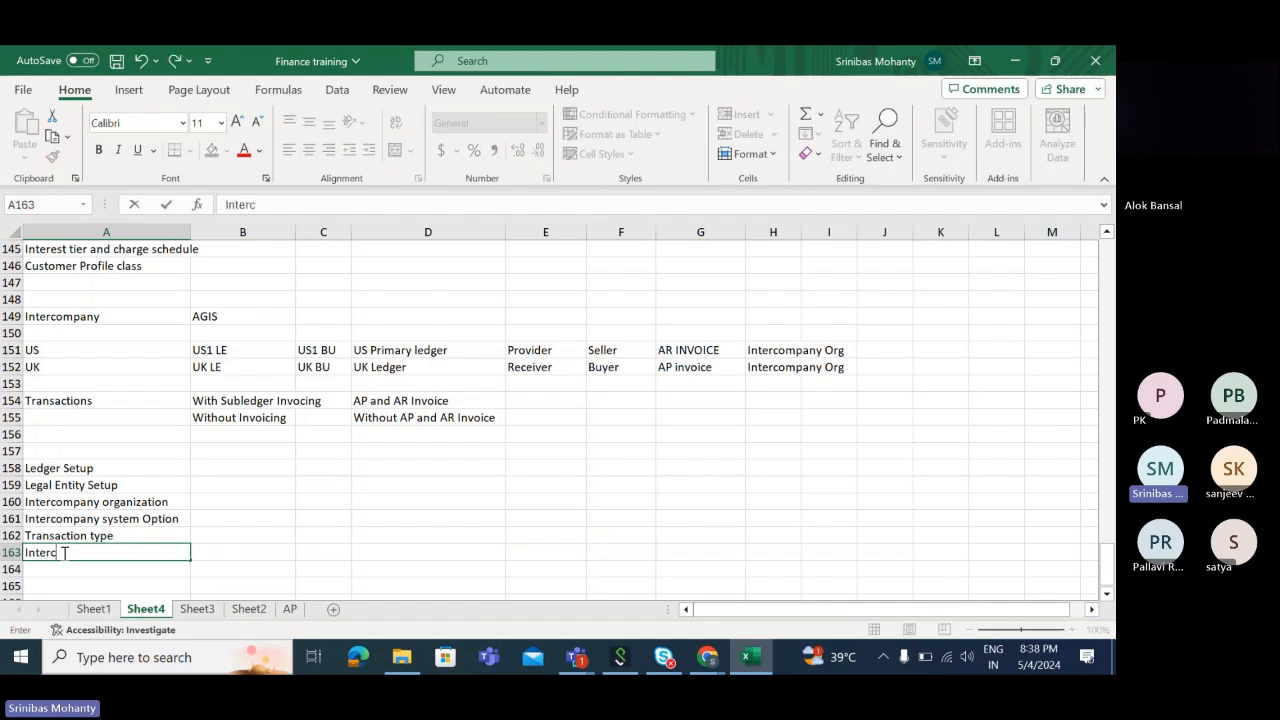
type("ompay pERIOD s")
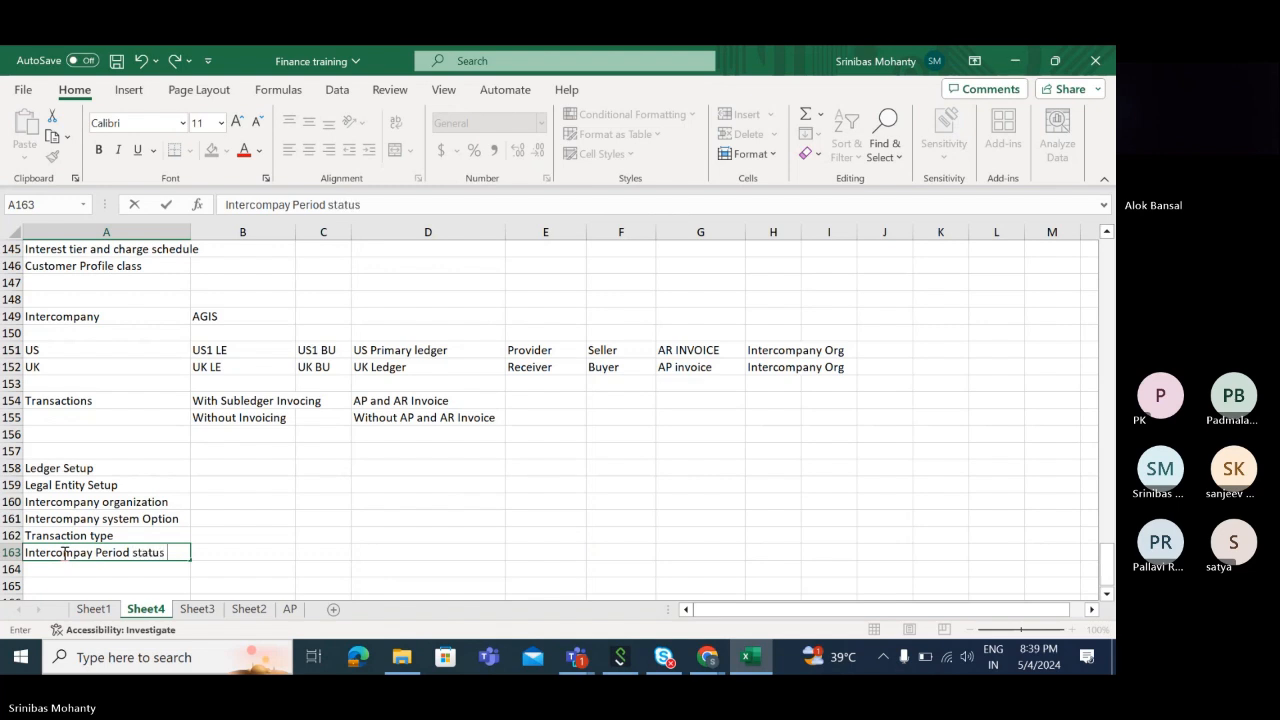
left_click(195, 566)
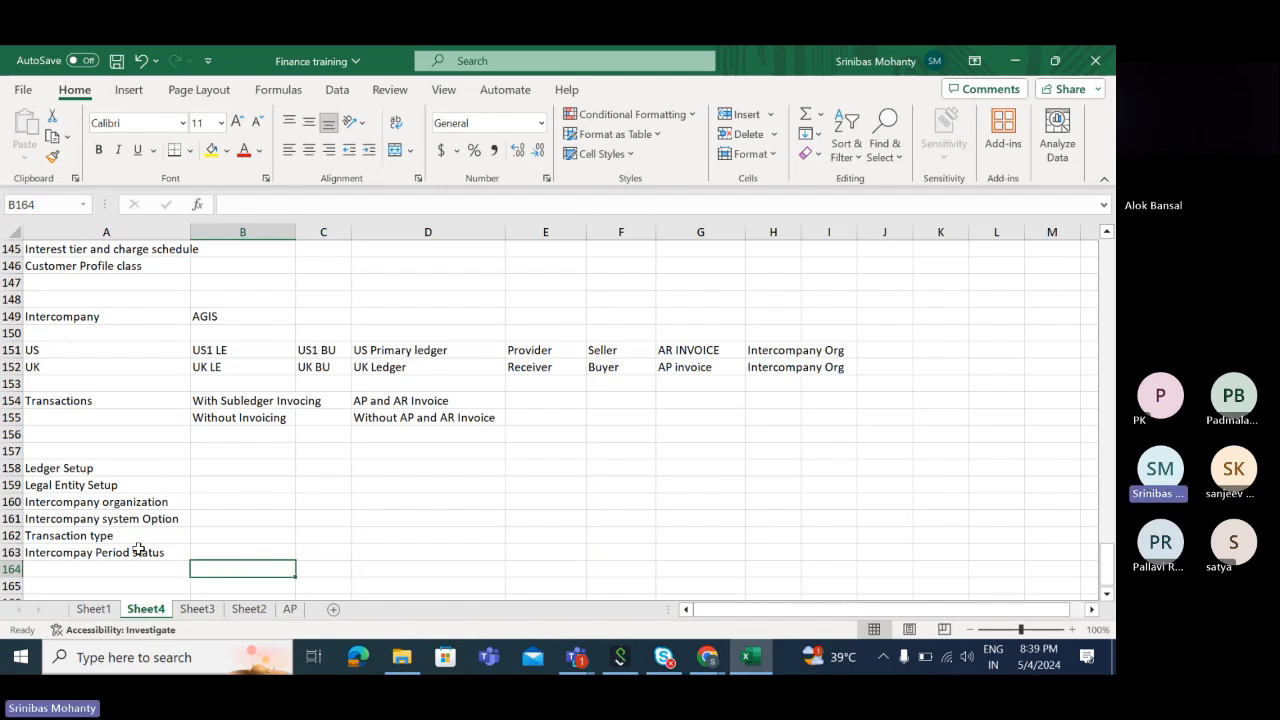
Switch back to Chrome and open the Manage Intercompany Period Status task from the Intercompany task list.
key("alt+Tab")
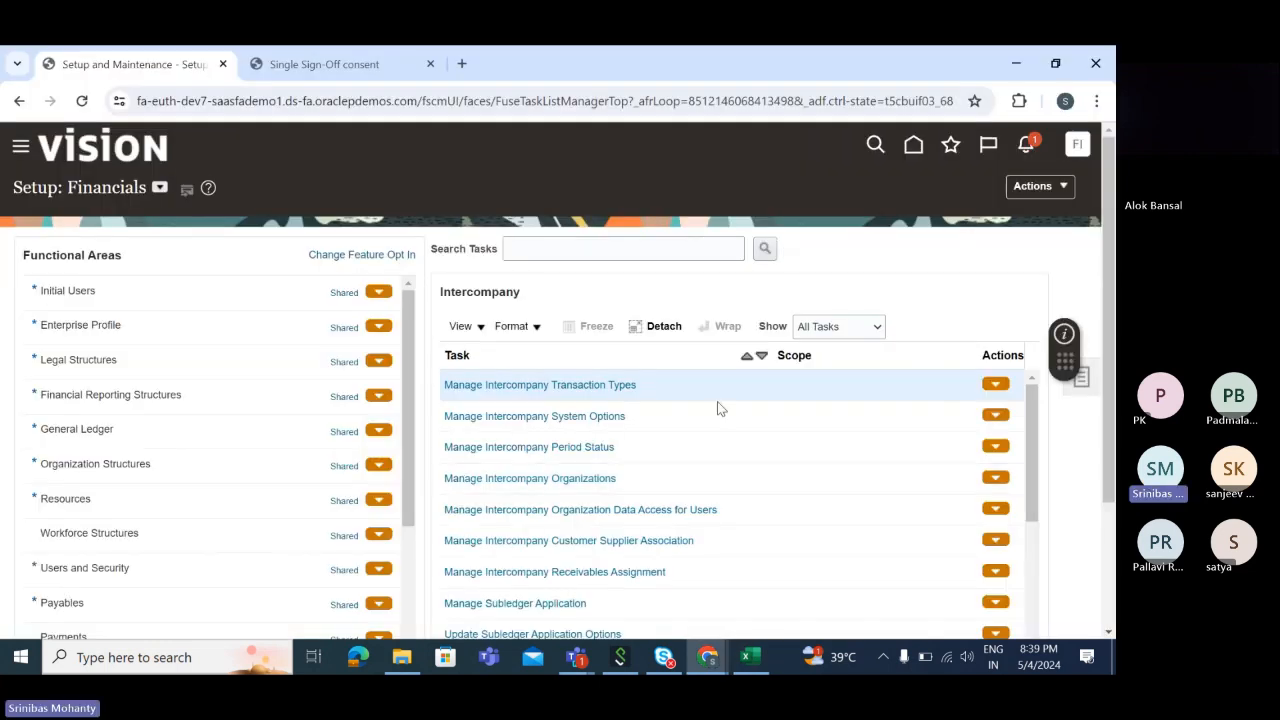
left_click(501, 452)
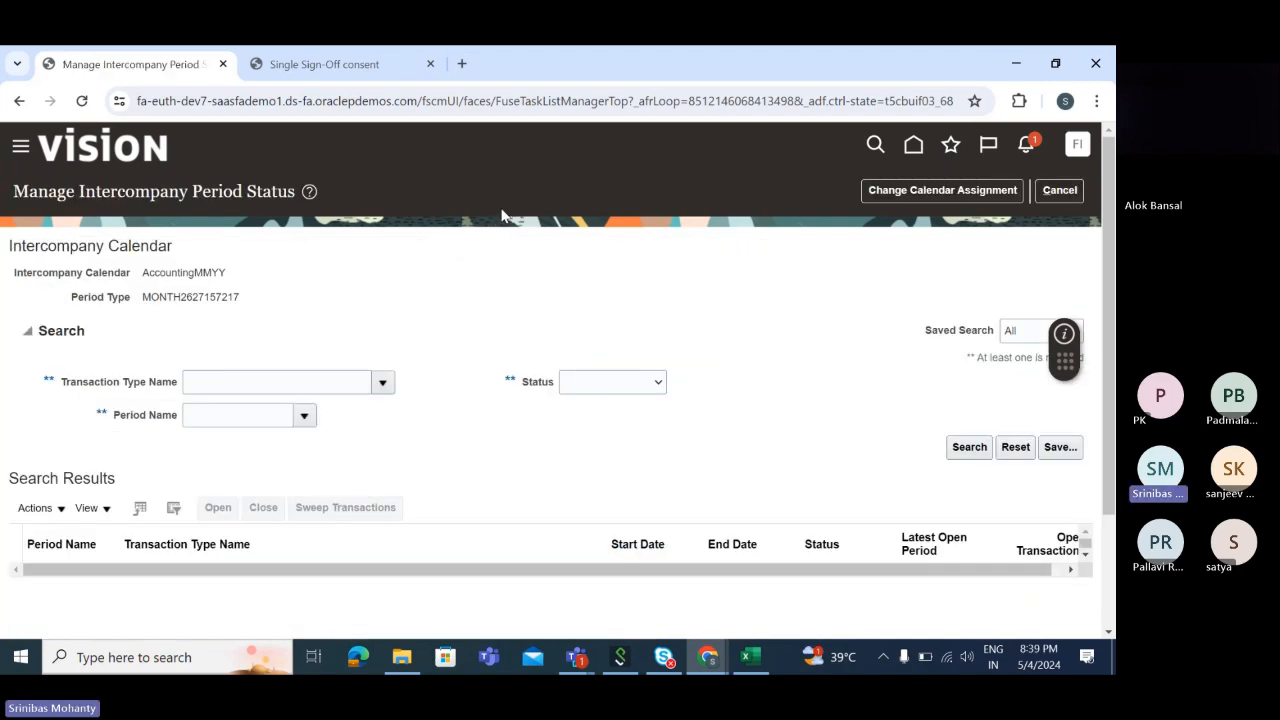
Switch to Excel and review the Transaction type and Intercompay Period status entries in the setup list.
key("alt+Tab")
left_click(108, 552)
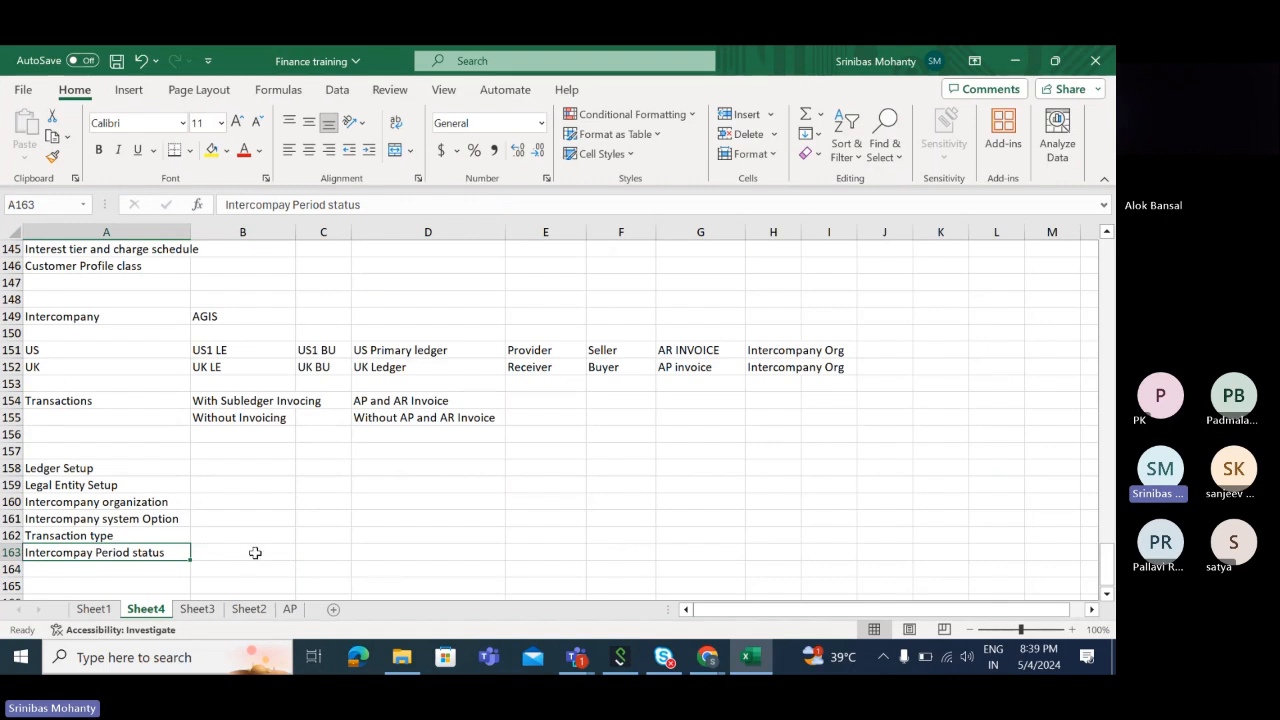
left_click(255, 553)
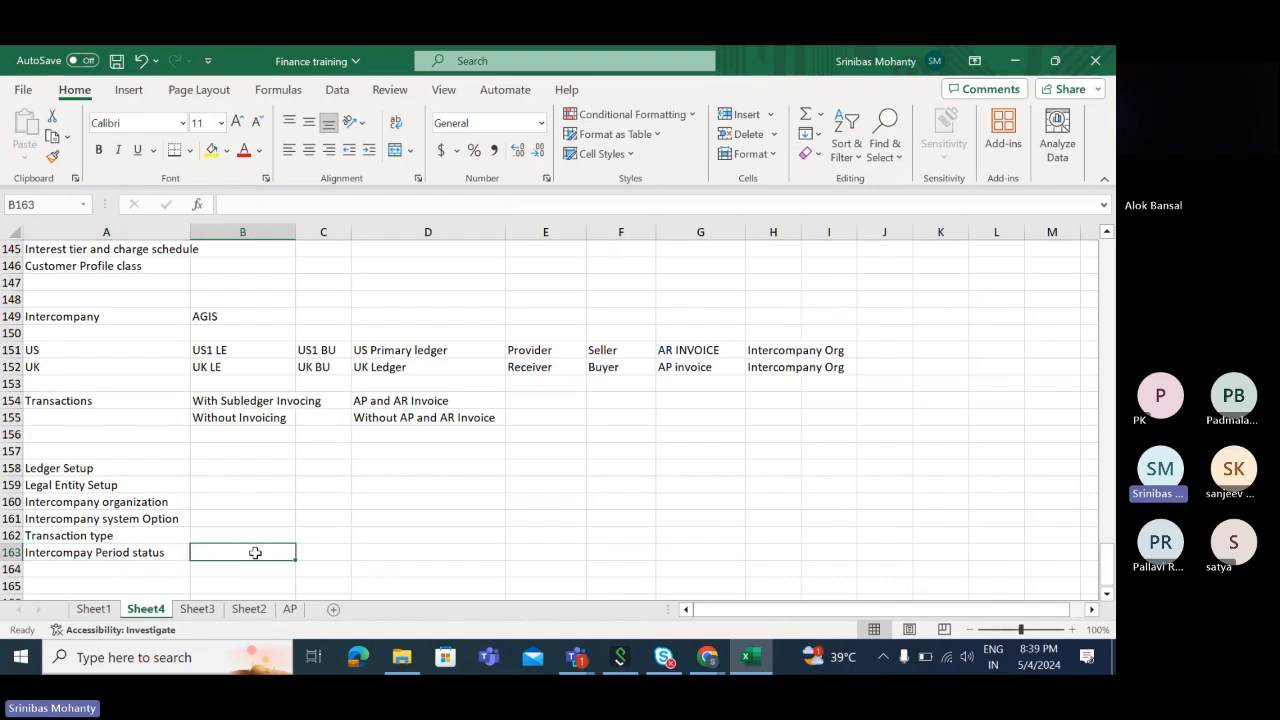
left_click(122, 538)
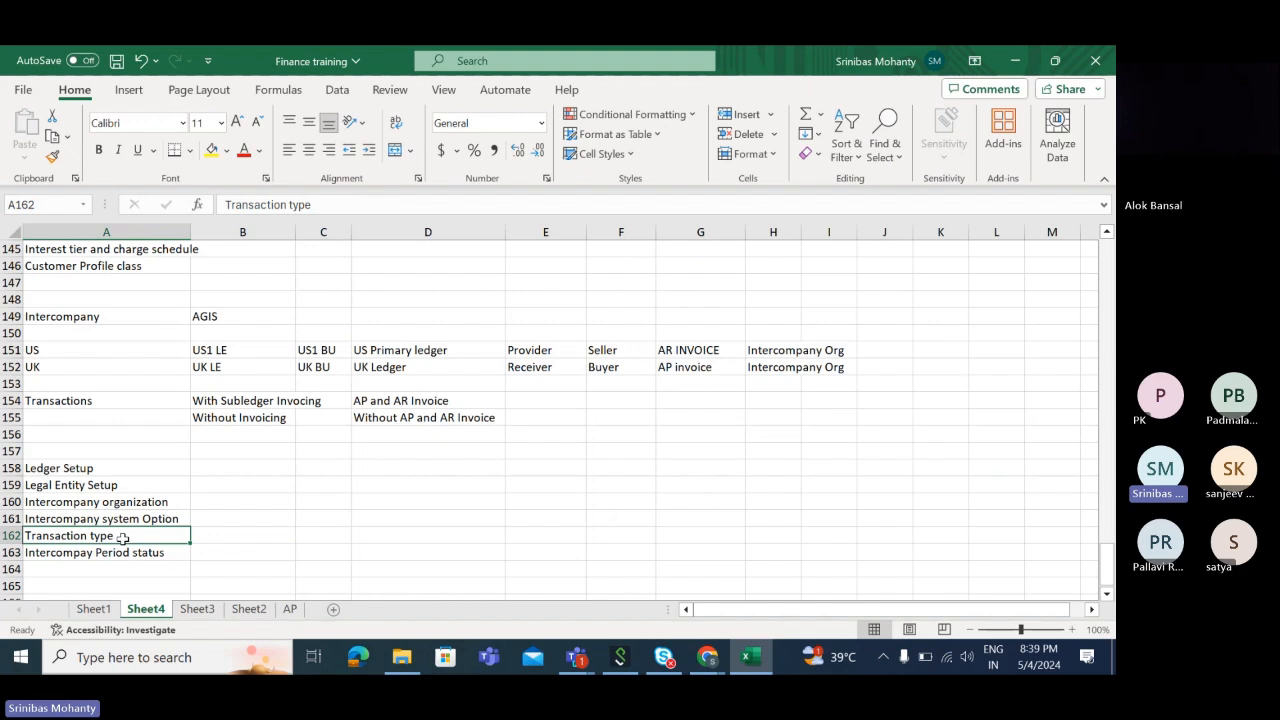
left_click(152, 555)
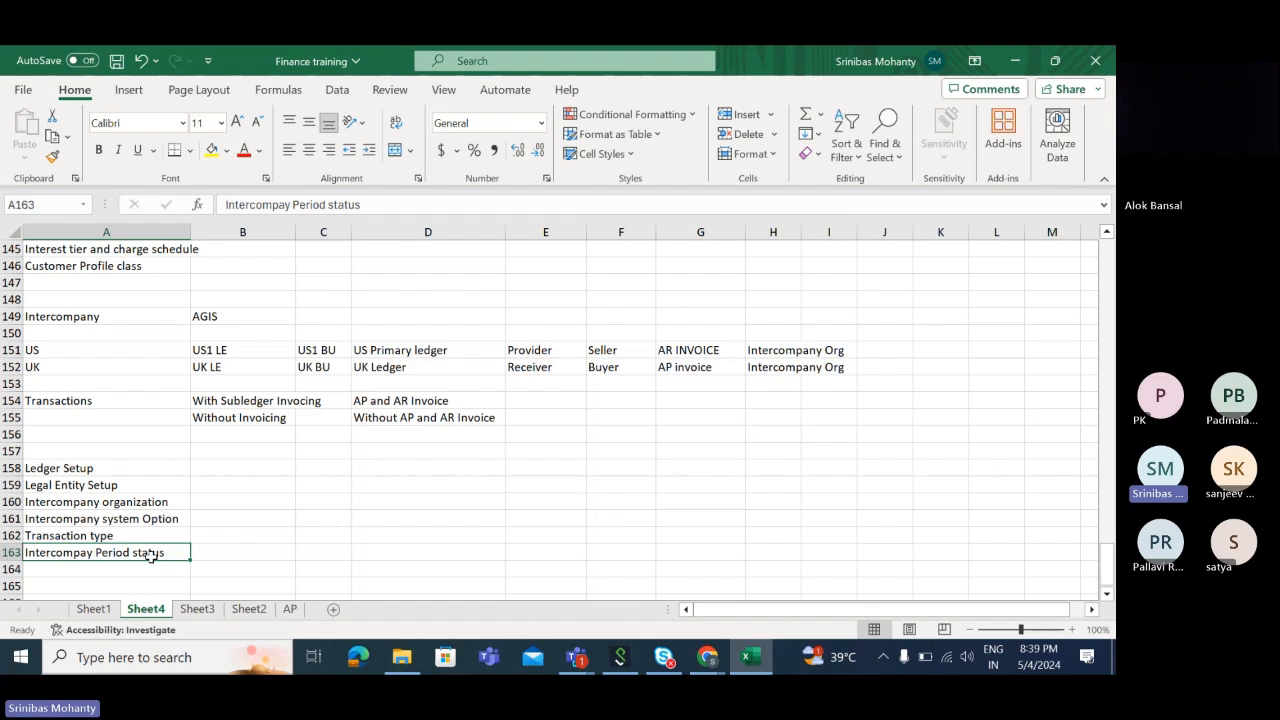
Return to Chrome and set the period status search's transaction type name to I/C Sales.
key("alt+Tab")
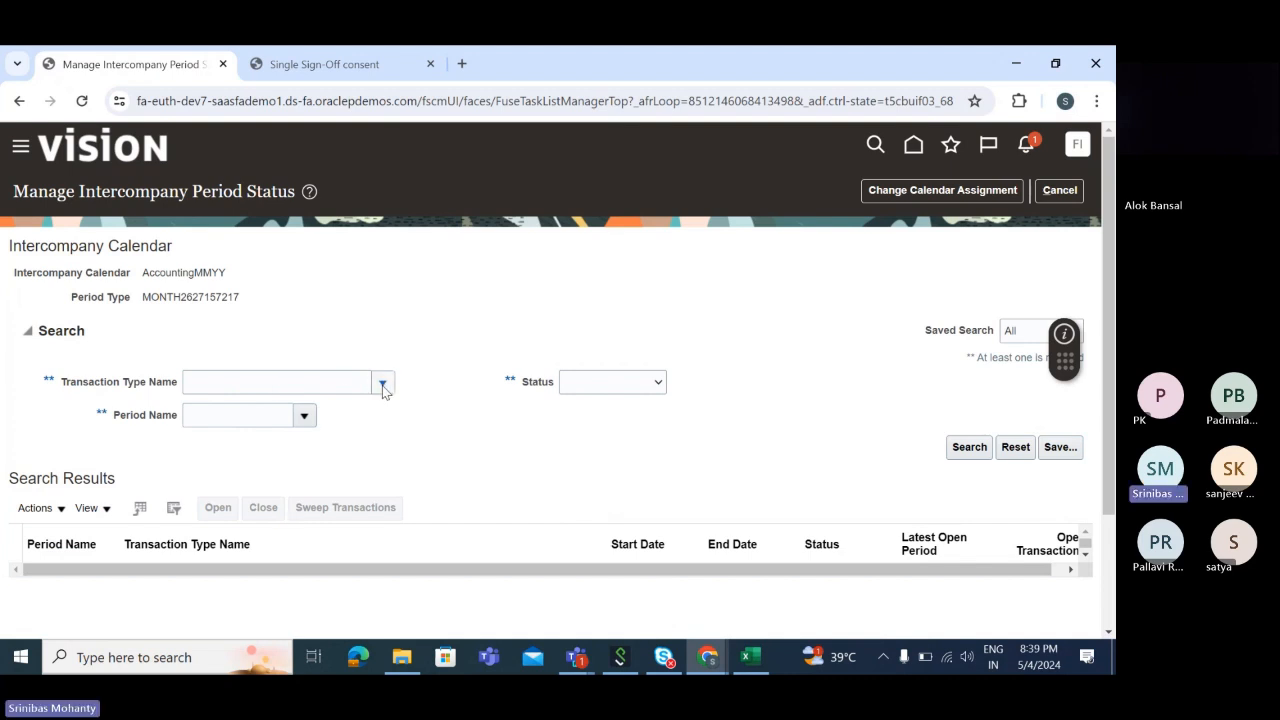
left_click(382, 382)
scroll(390, 492, "down", 1)
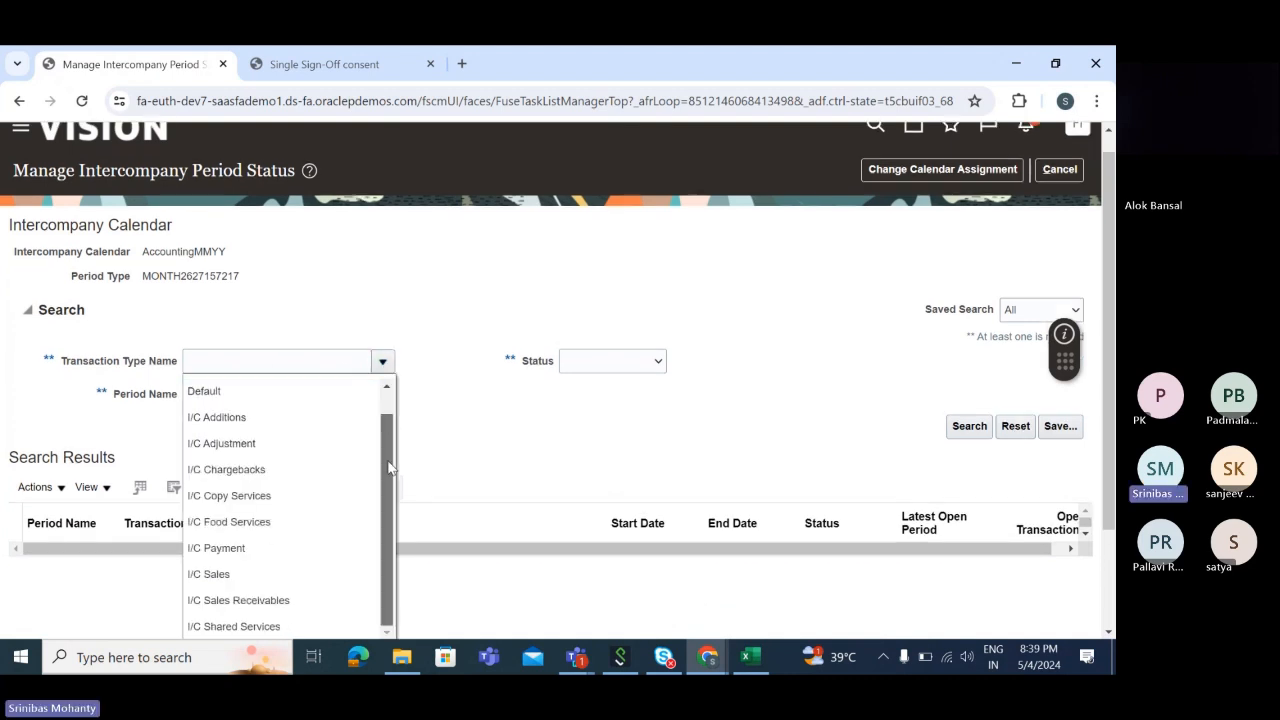
left_click(218, 576)
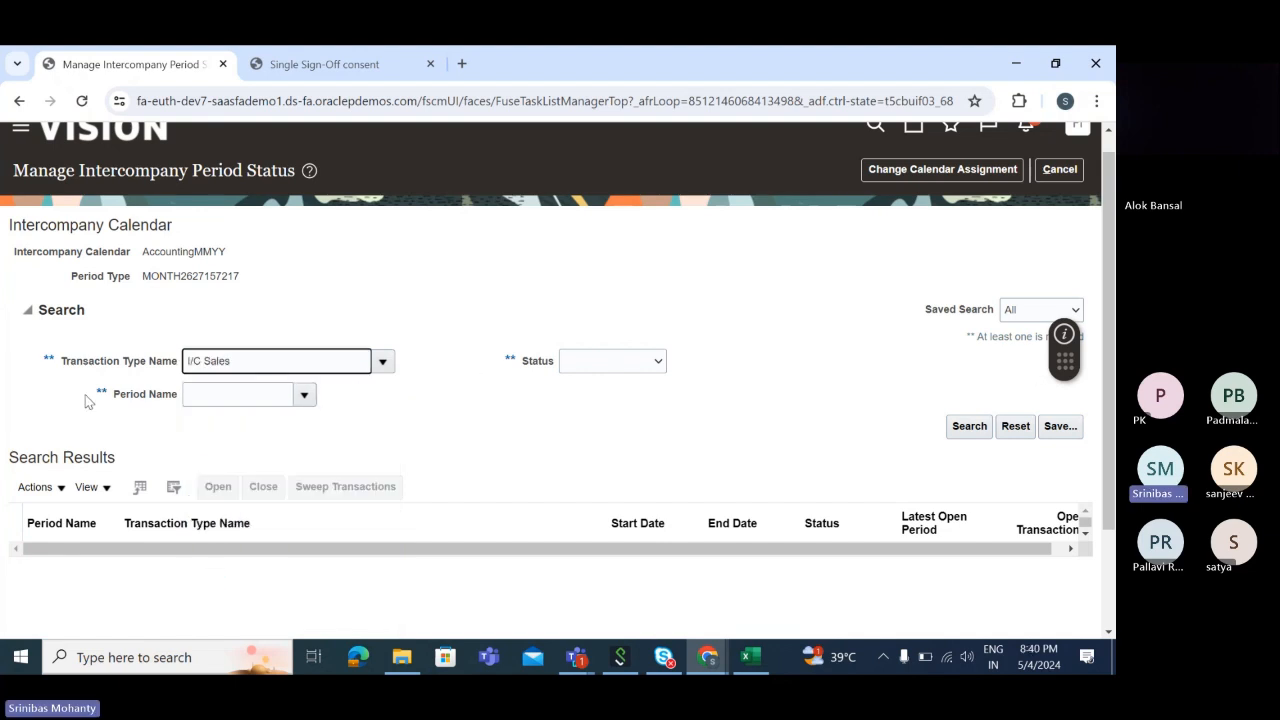
Look up and select period name 06-24 from the full period list, then run the period status search.
left_click(305, 395)
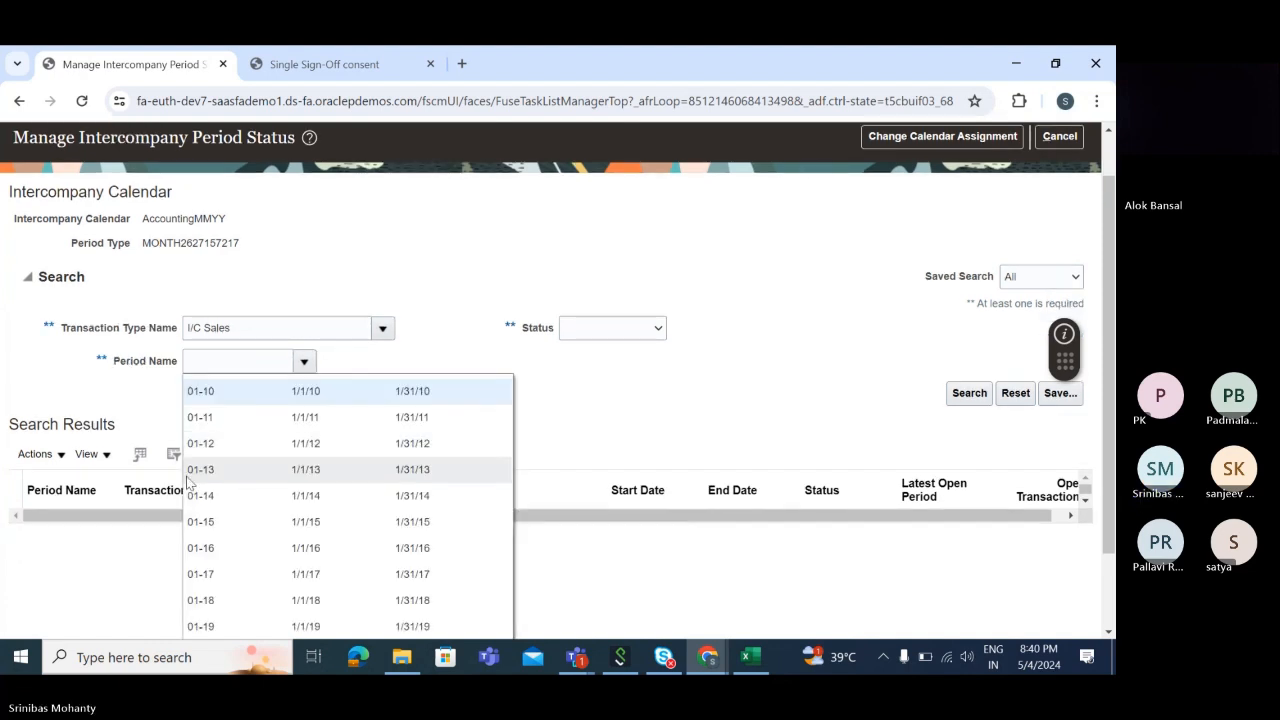
scroll(278, 548, "down", 2)
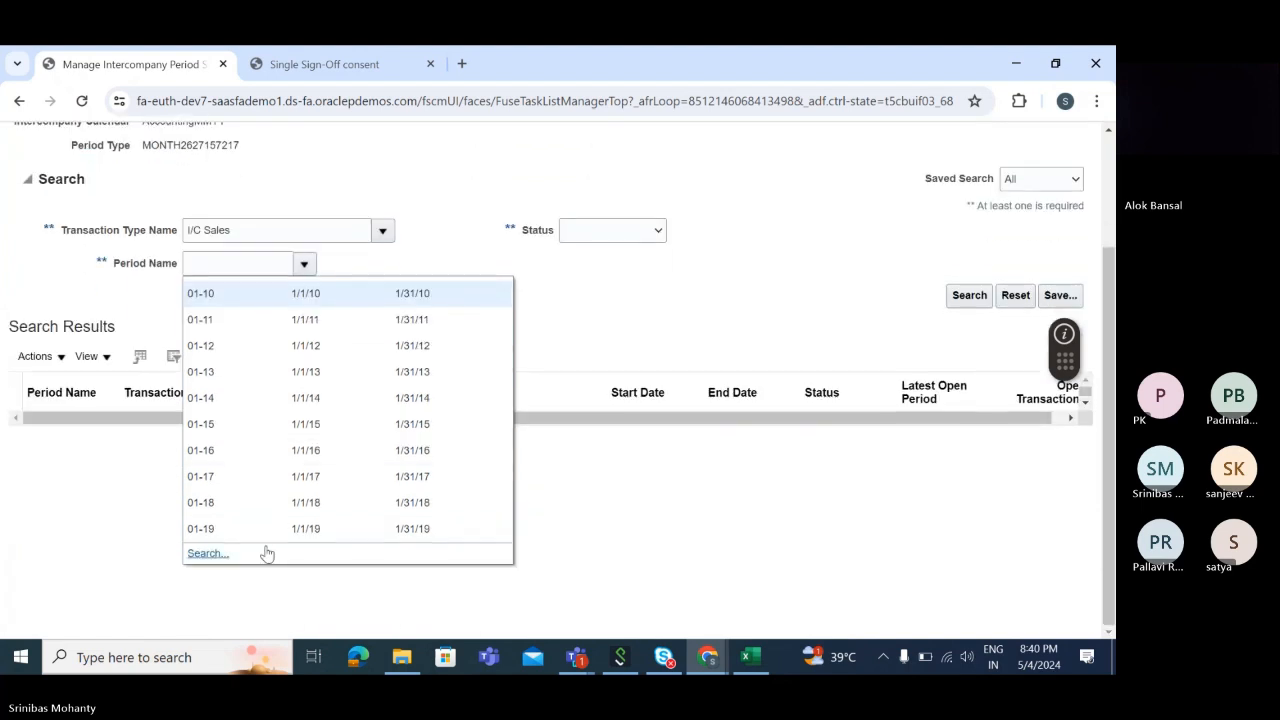
left_click(207, 555)
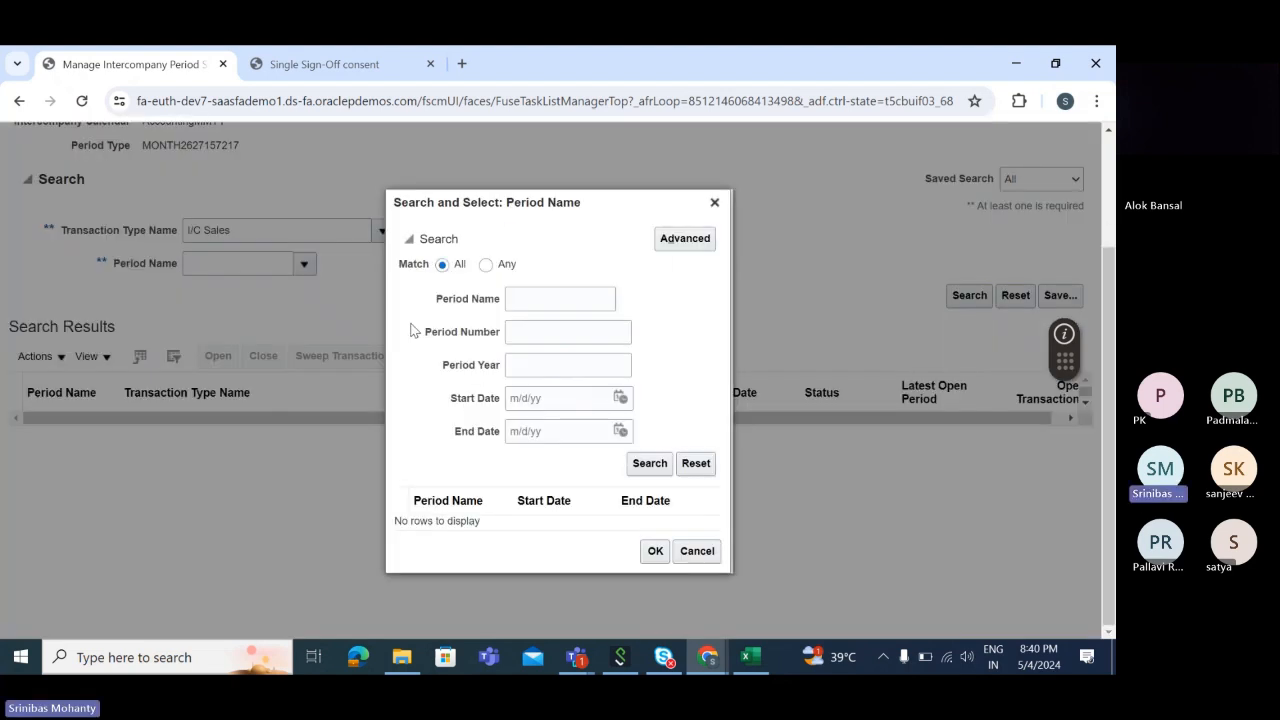
left_click(649, 470)
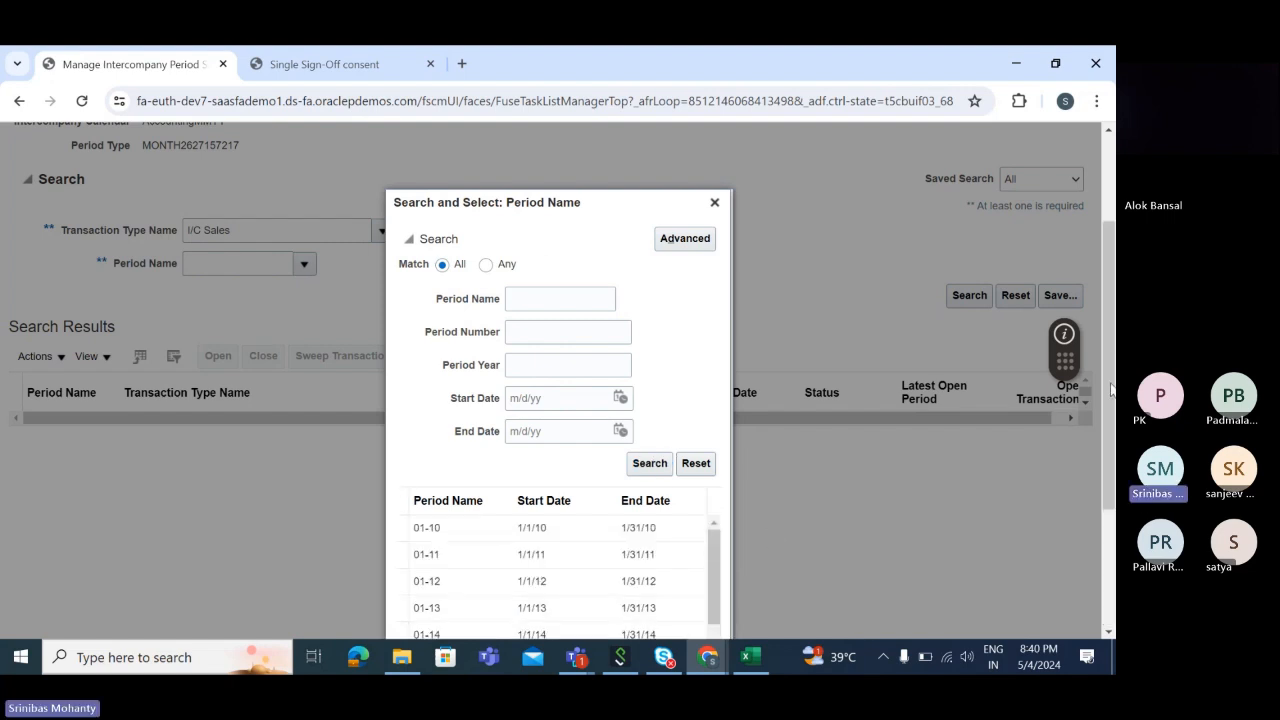
scroll(1110, 388, "down", 2)
left_click_drag(709, 380, 715, 483)
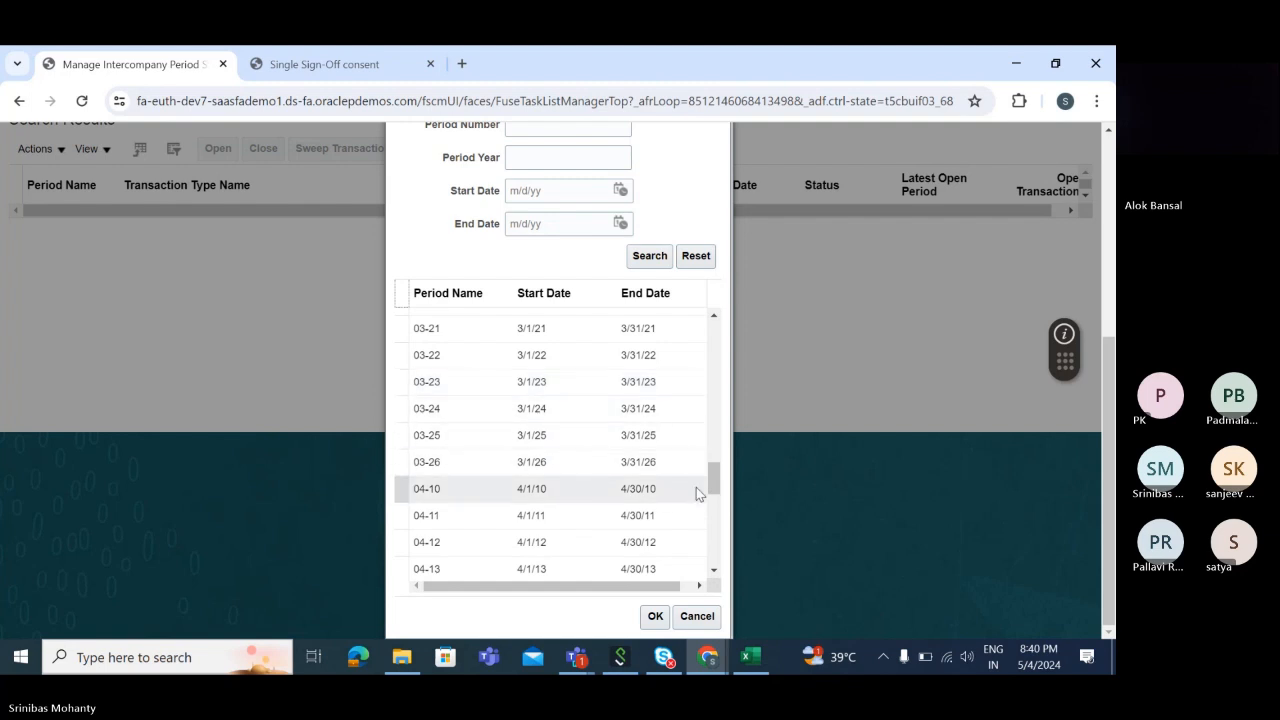
left_click_drag(714, 481, 712, 522)
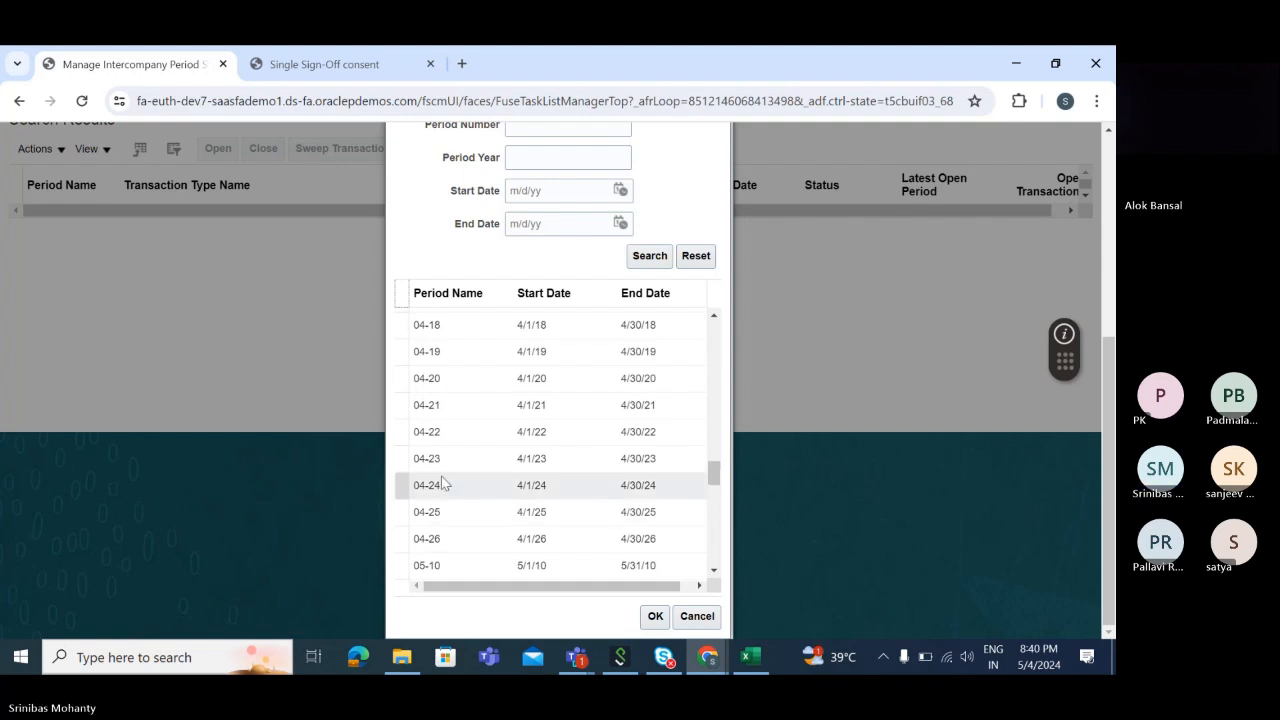
left_click_drag(714, 474, 713, 500)
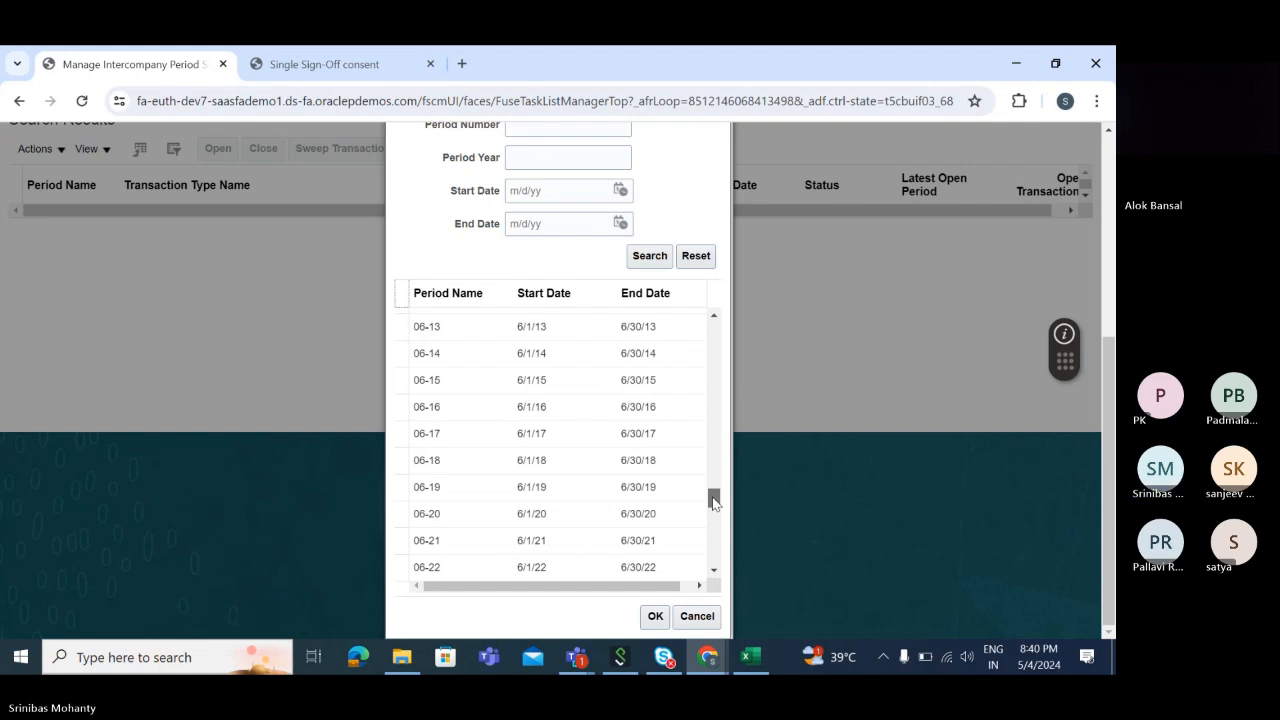
left_click_drag(714, 503, 711, 508)
left_click(461, 484)
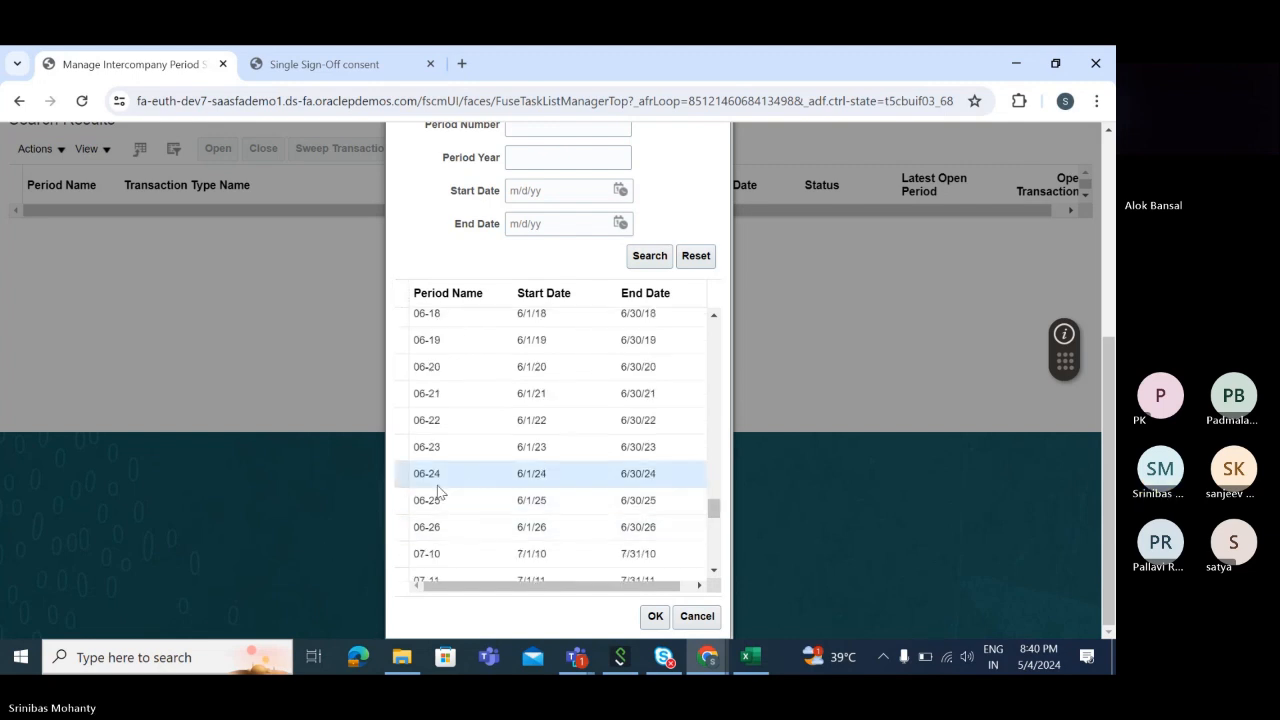
left_click(660, 618)
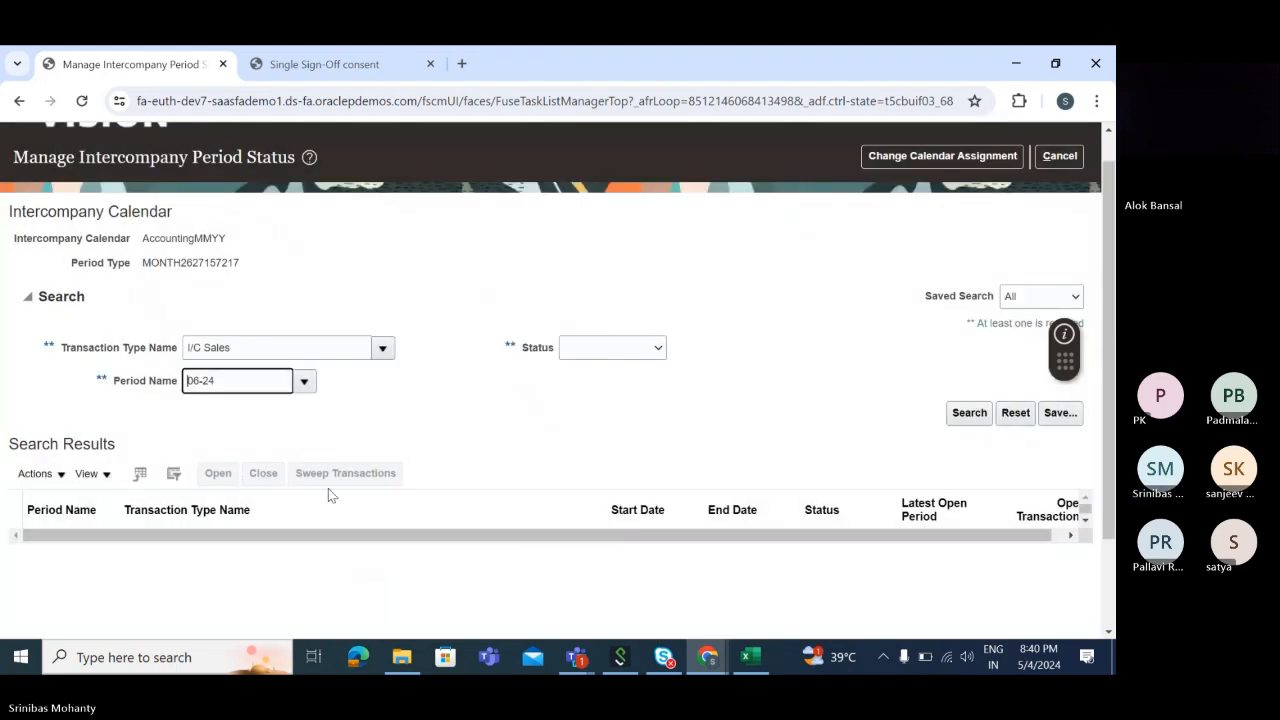
left_click(970, 412)
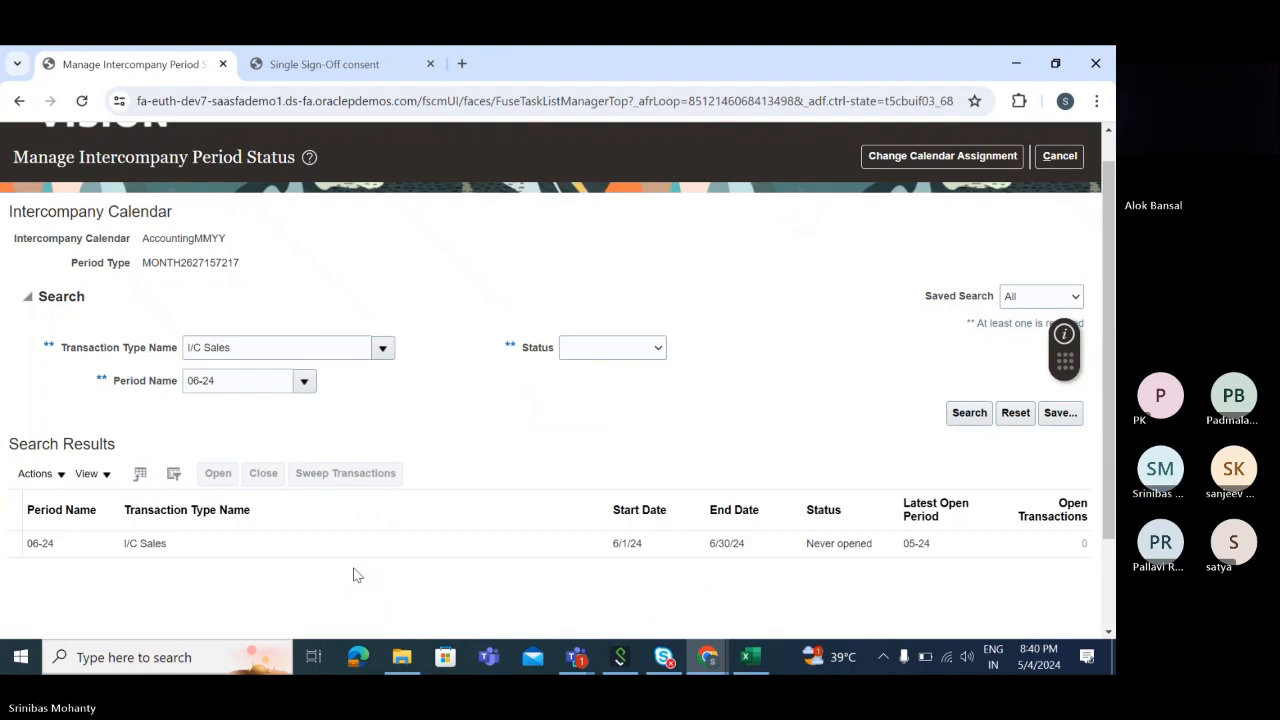
Open the 06-24 intercompany period for I/C Sales and acknowledge the update.
scroll(430, 478, "down", 2)
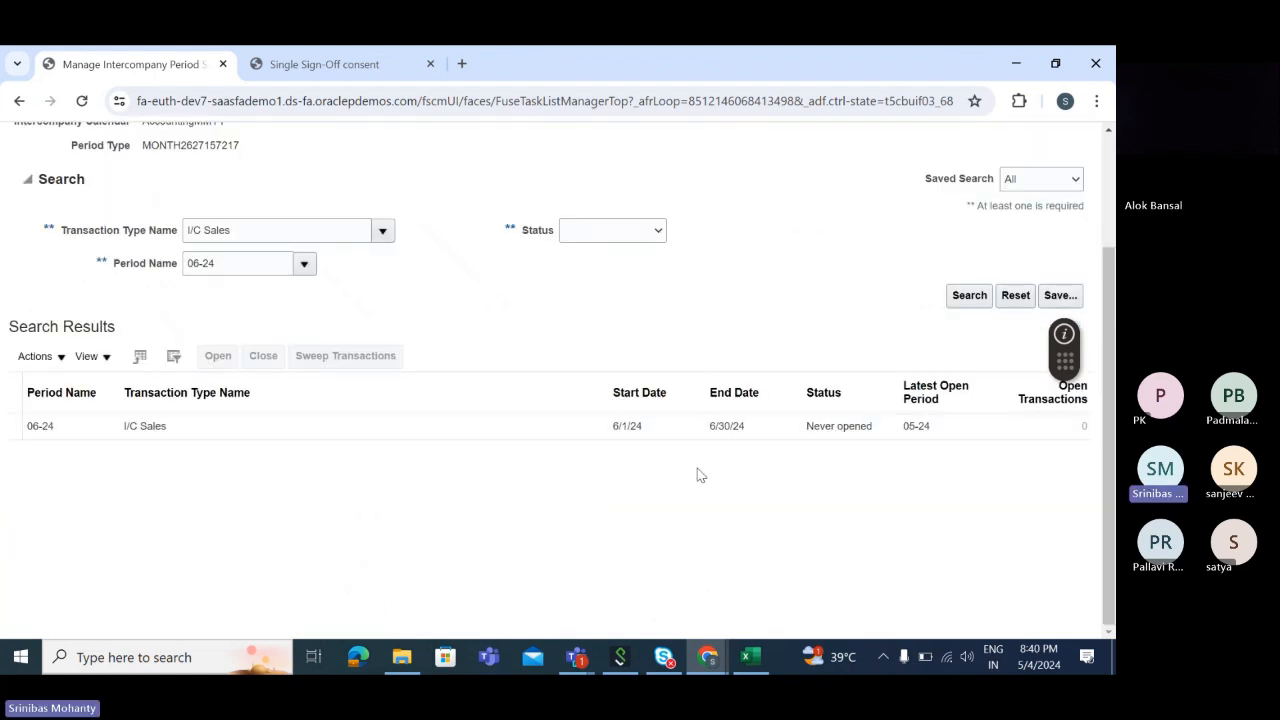
left_click(243, 431)
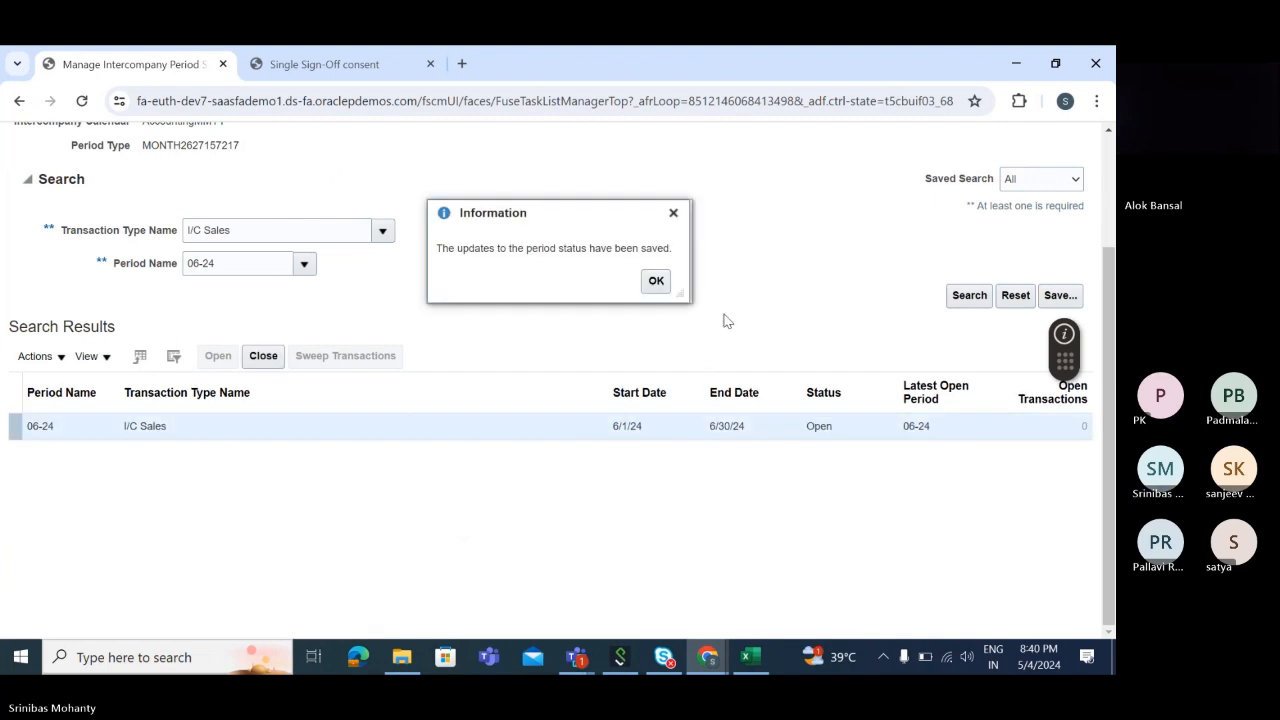
left_click(656, 281)
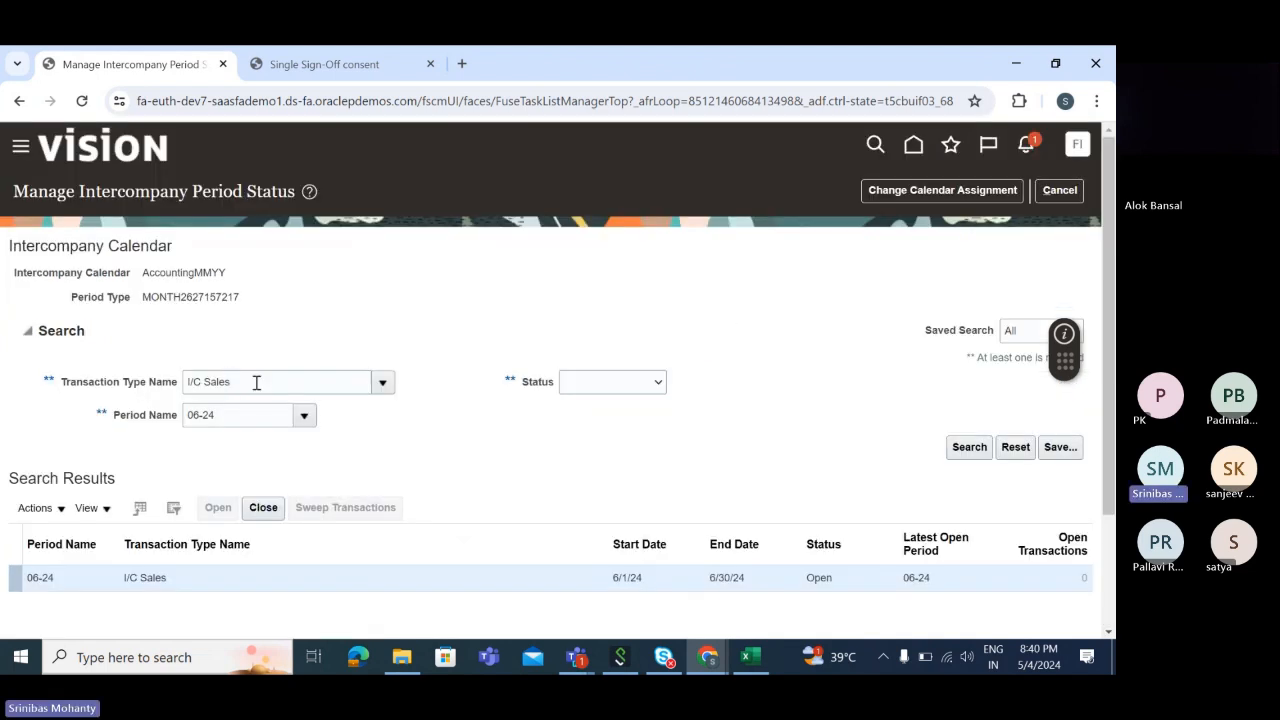
Search for I/C Additions periods with status Never opened and no period name, then look through the results.
left_click_drag(256, 382, 104, 389)
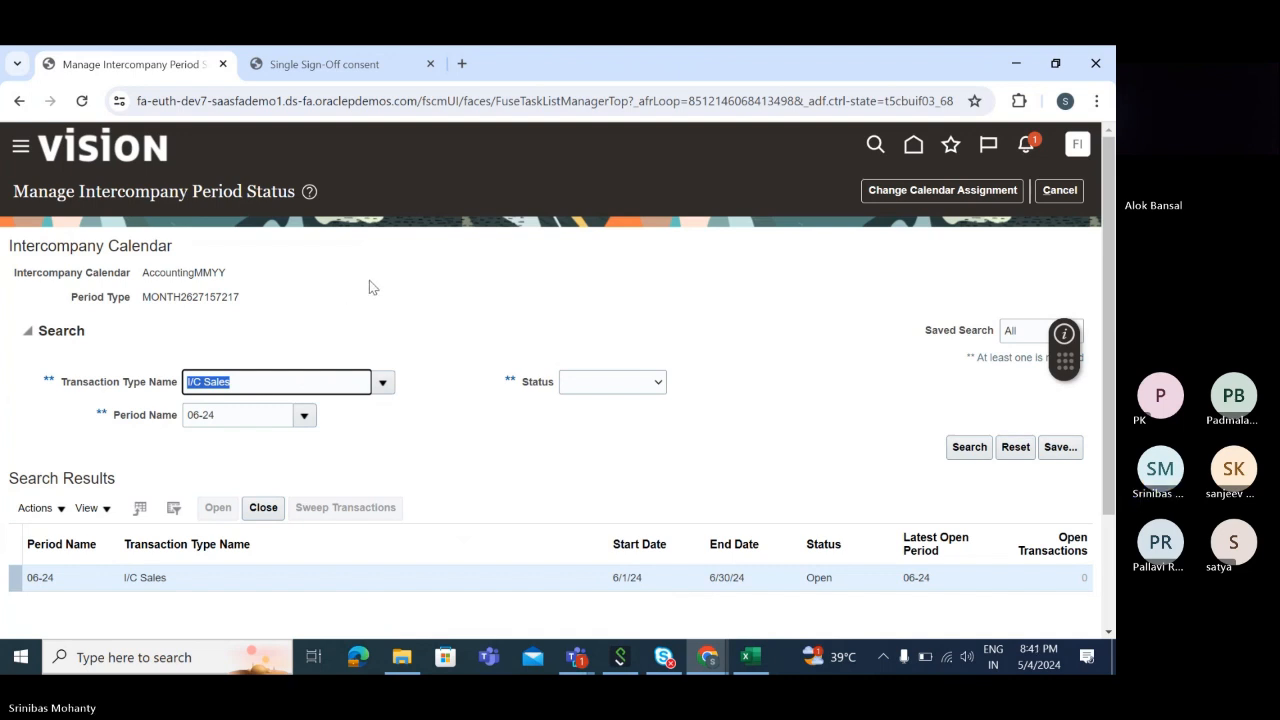
left_click(383, 383)
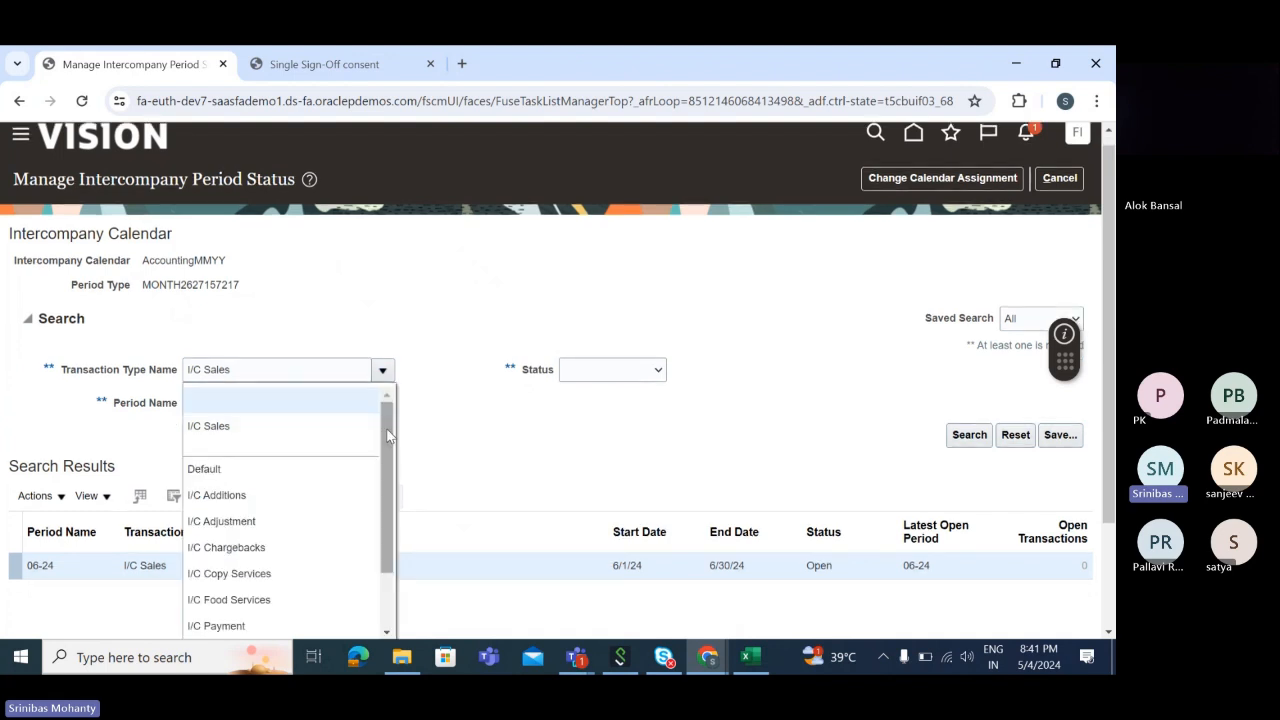
scroll(388, 438, "down", 1)
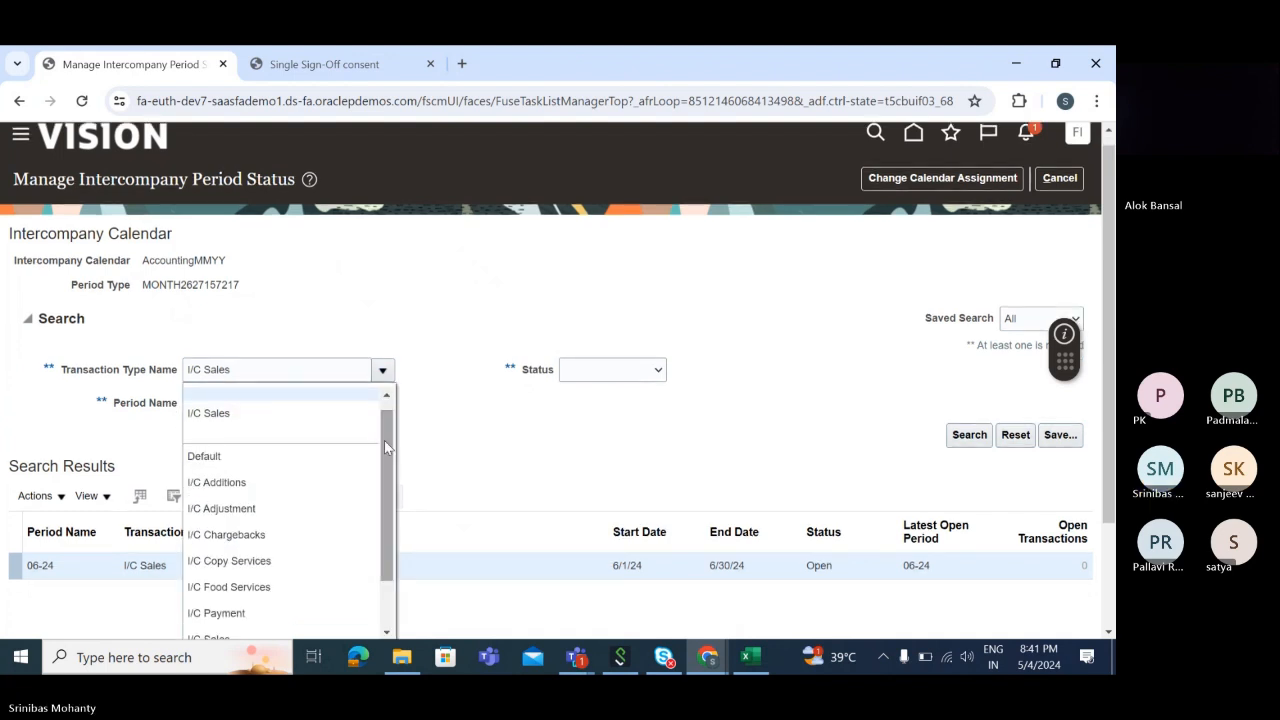
left_click(224, 482)
left_click(236, 401)
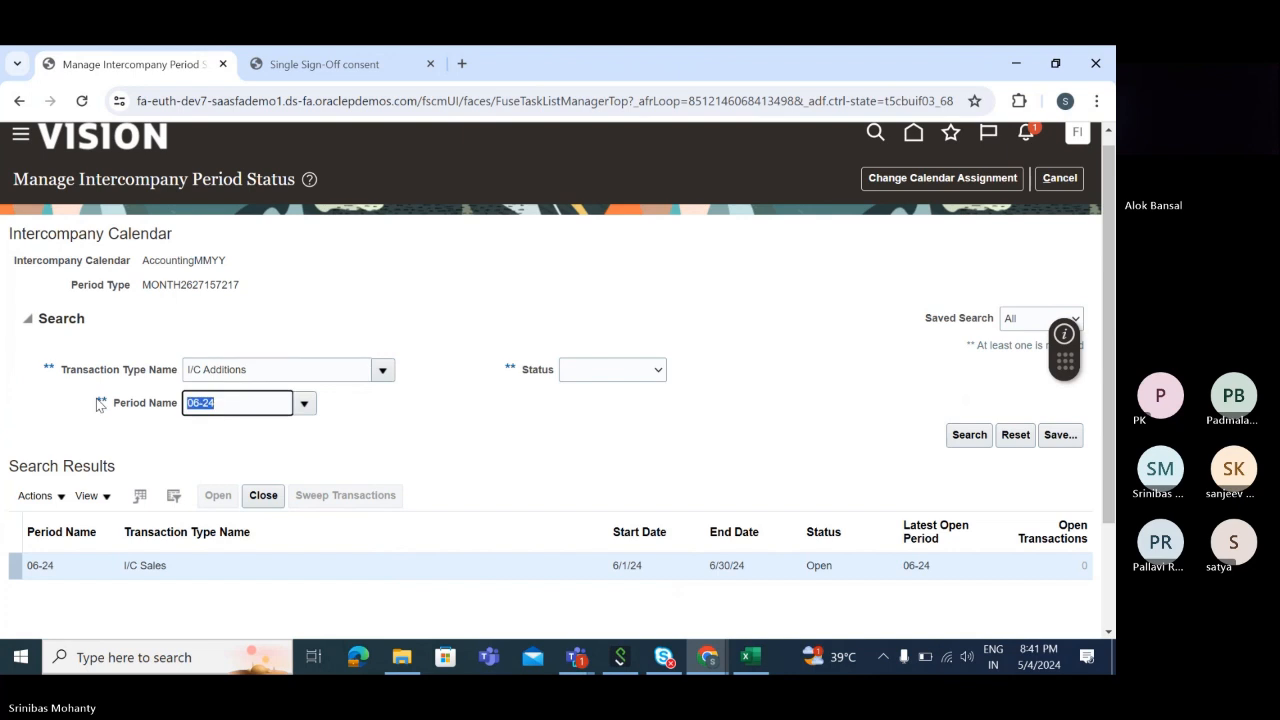
key("BackSpace")
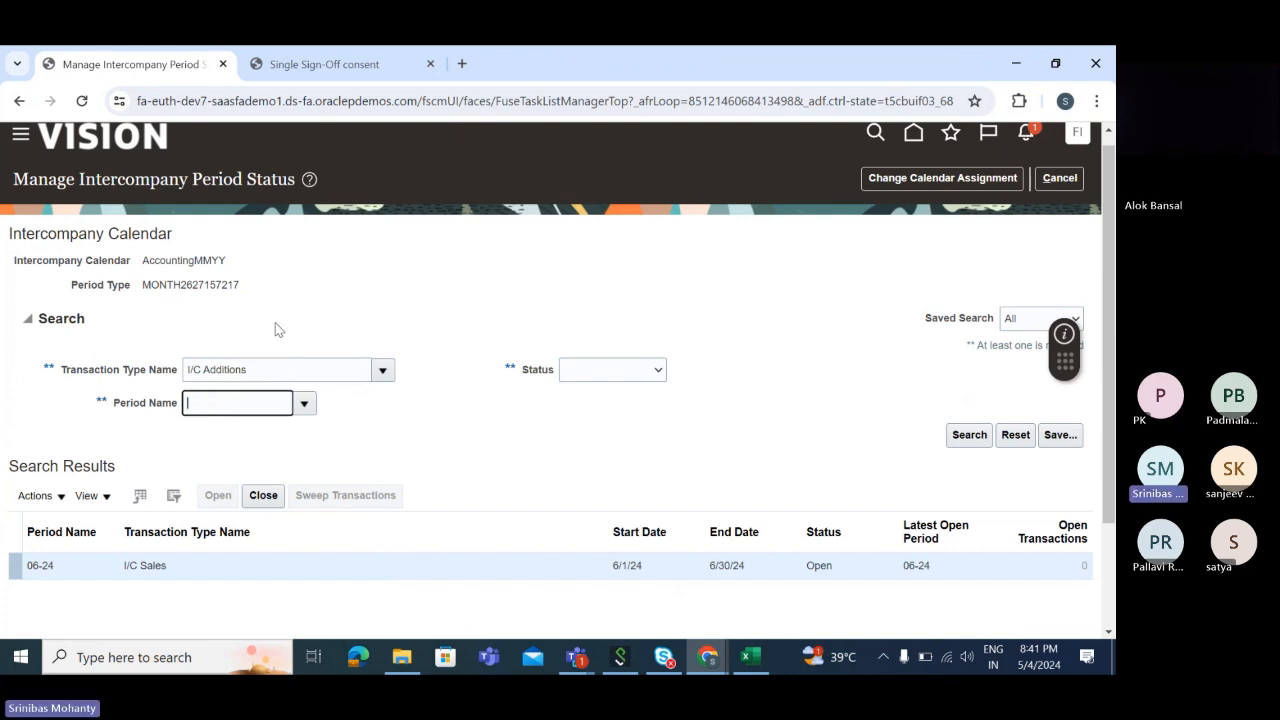
left_click(281, 369)
left_click(634, 375)
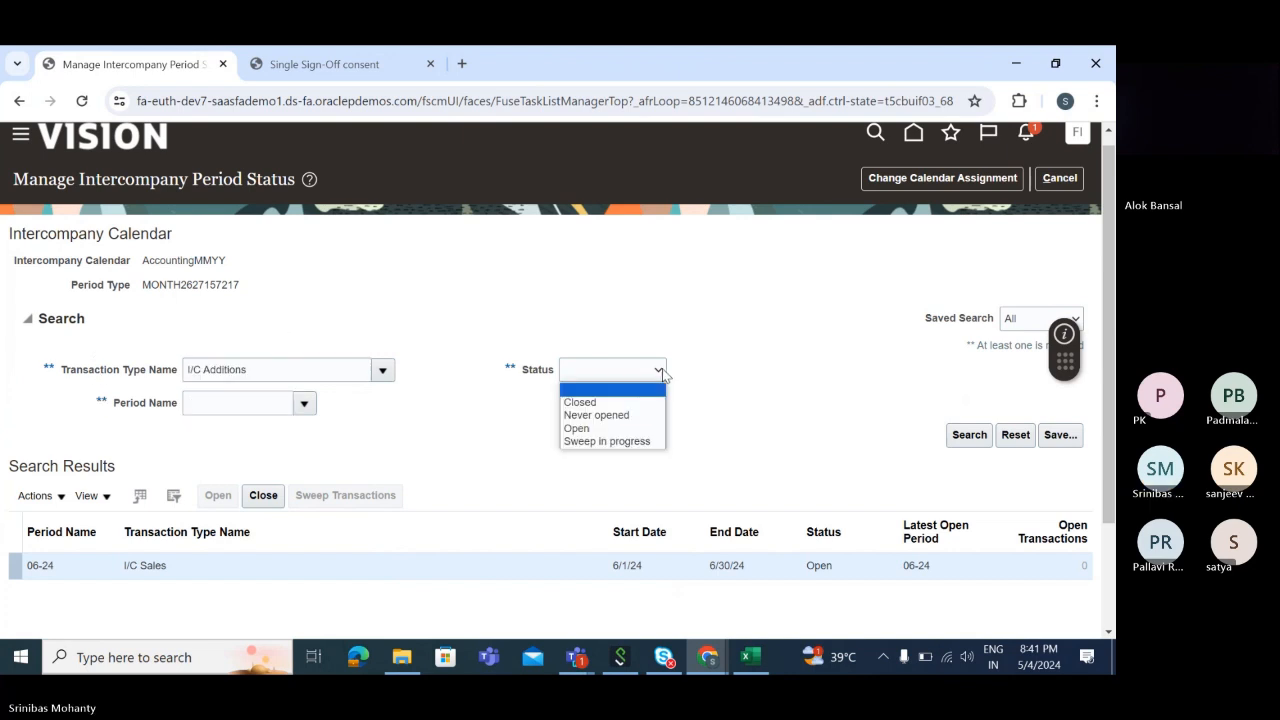
left_click(609, 417)
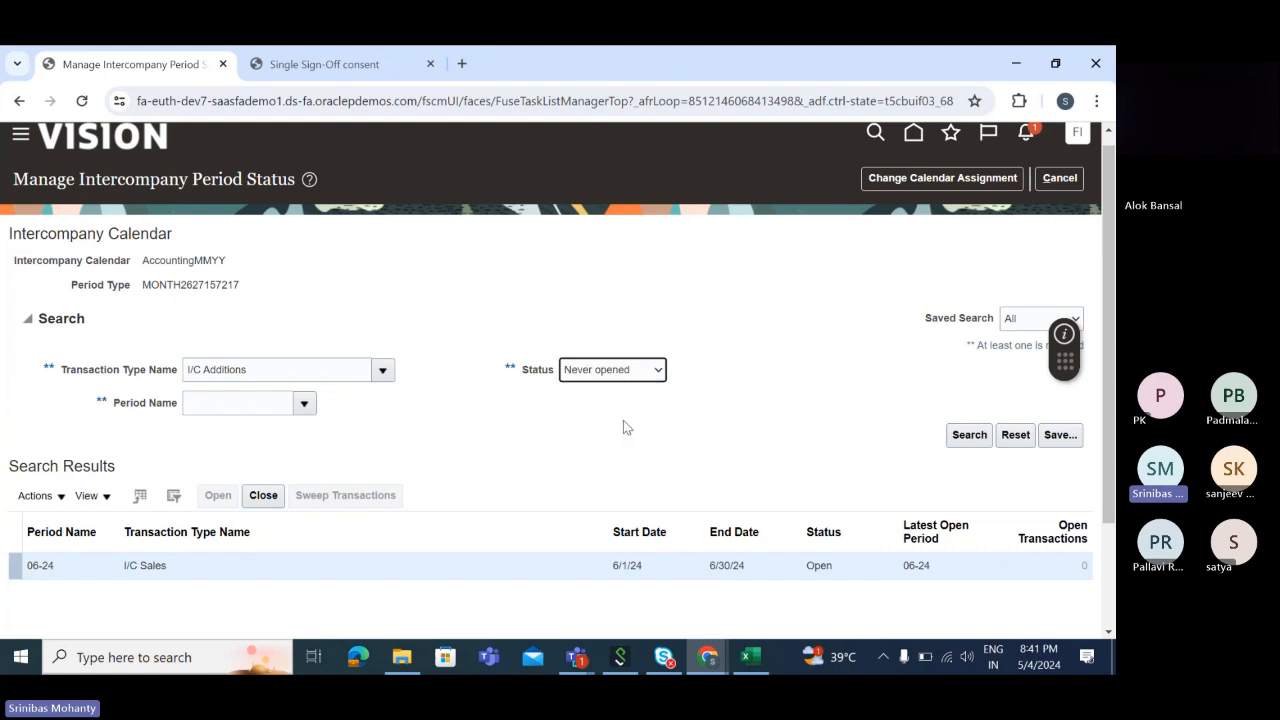
left_click(973, 437)
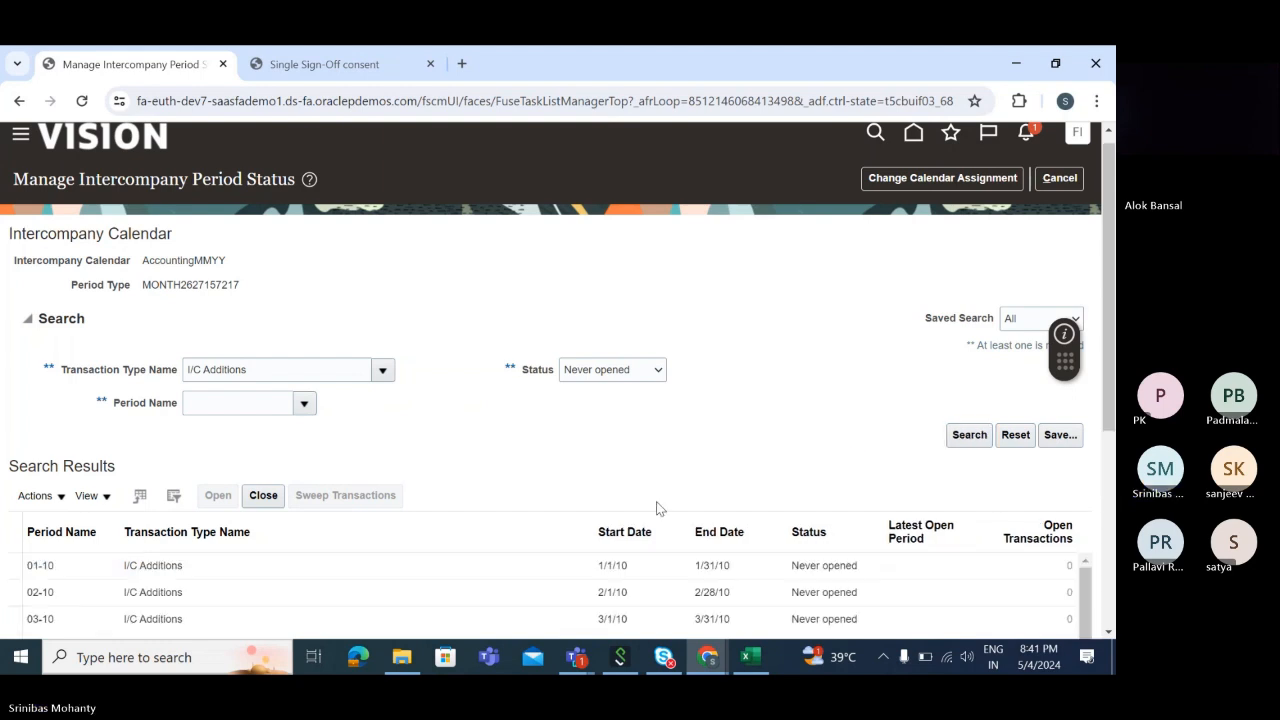
scroll(605, 386, "down", 1)
scroll(604, 386, "down", 3)
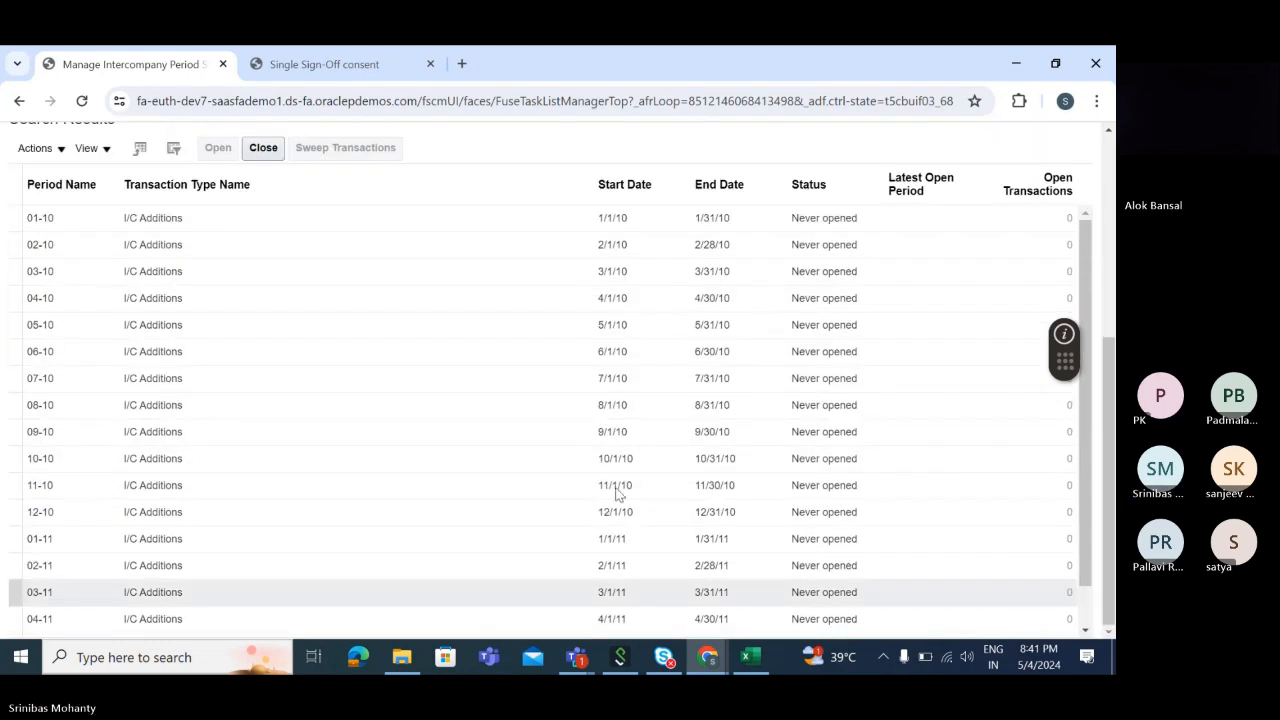
Review the I/C Additions period results, then search for Never opened periods of transaction type I/C Adjustment.
scroll(600, 420, "up", 4)
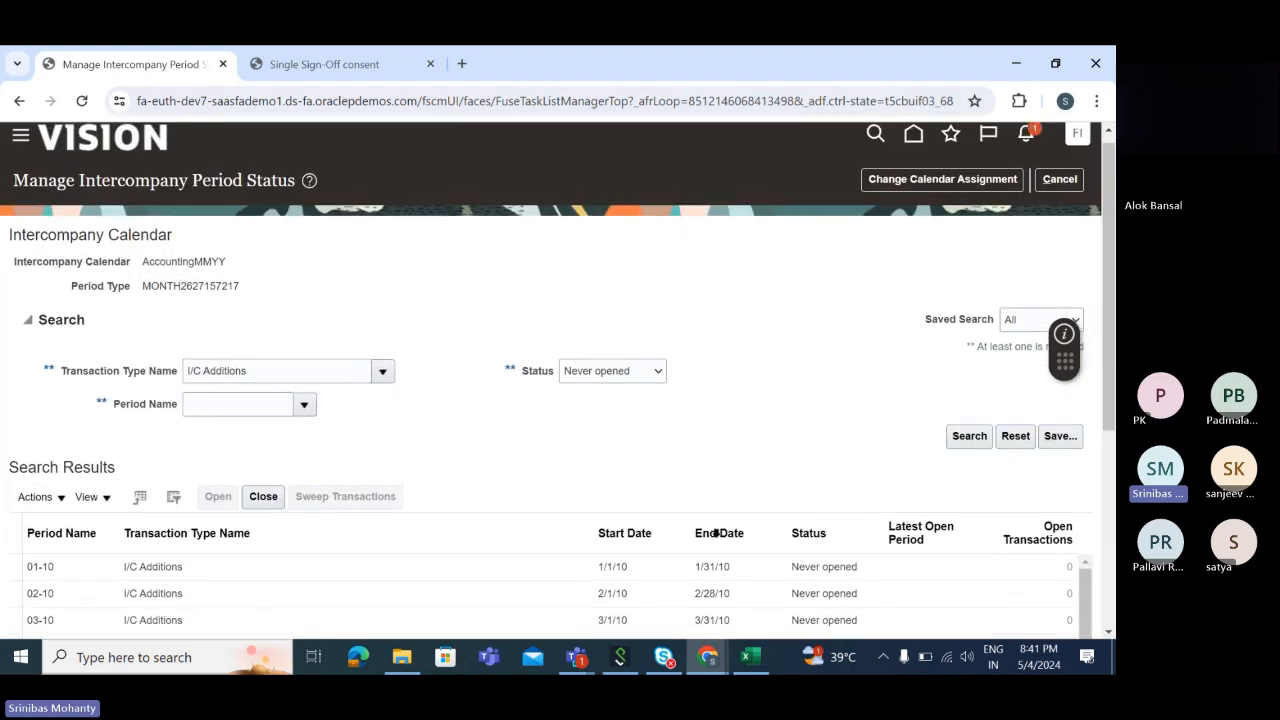
scroll(665, 396, "down", 3)
scroll(1100, 342, "down", 1)
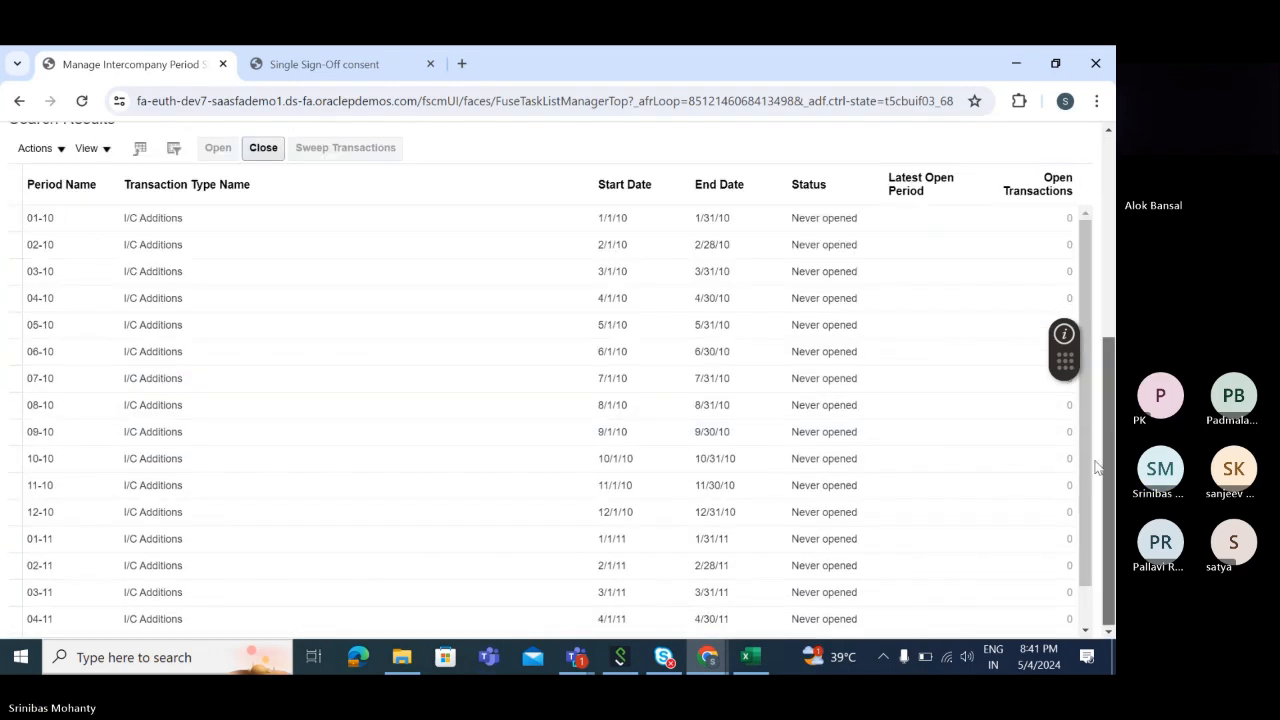
scroll(329, 420, "up", 4)
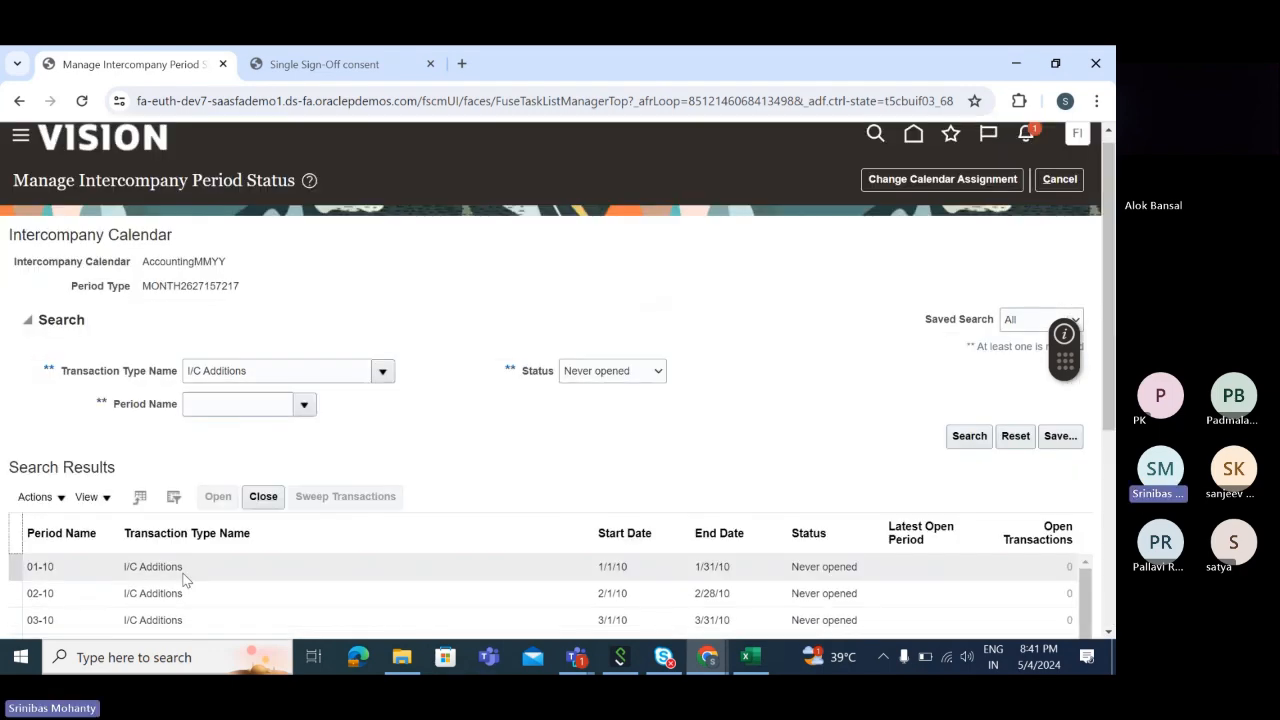
scroll(388, 467, "down", 1)
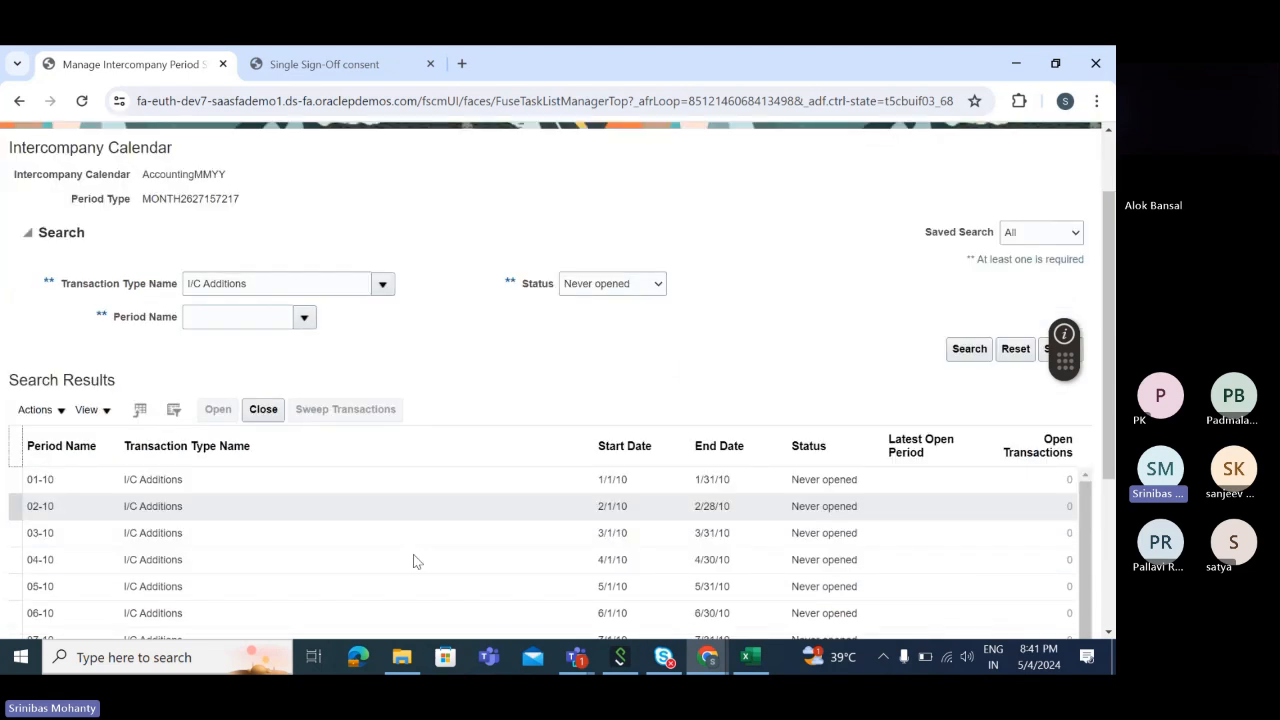
left_click(382, 283)
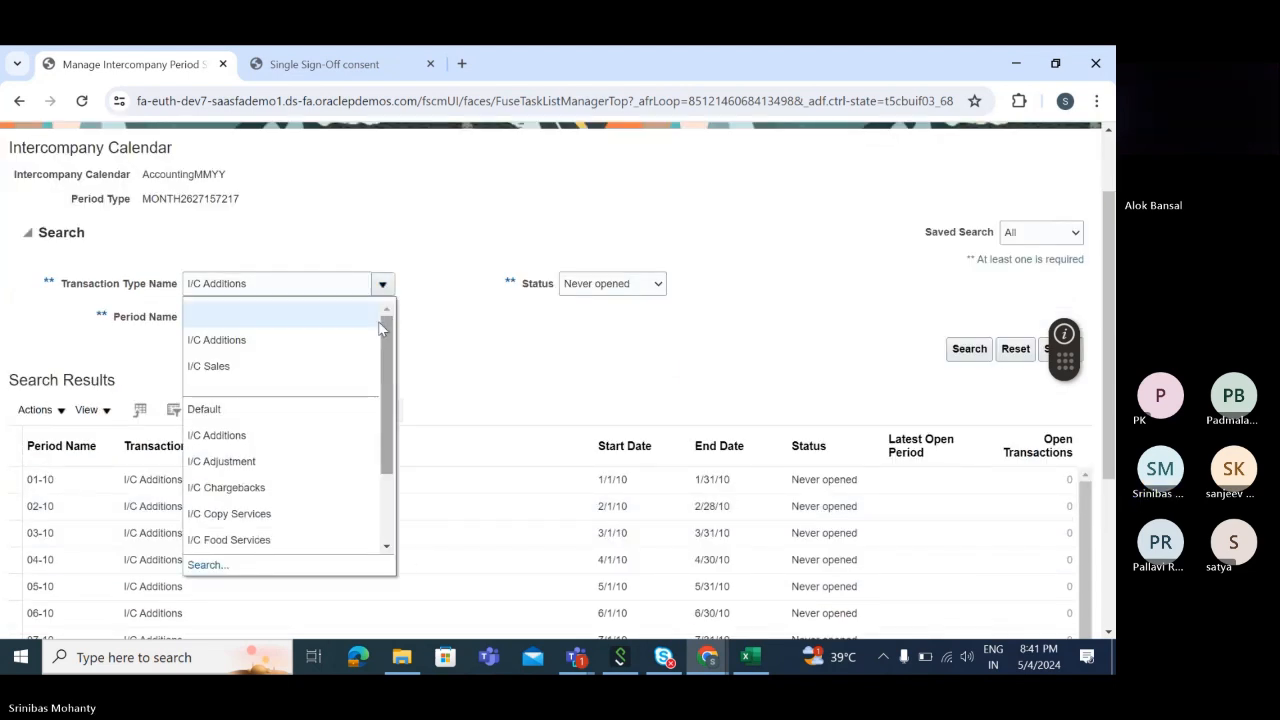
left_click_drag(386, 396, 388, 422)
left_click(243, 429)
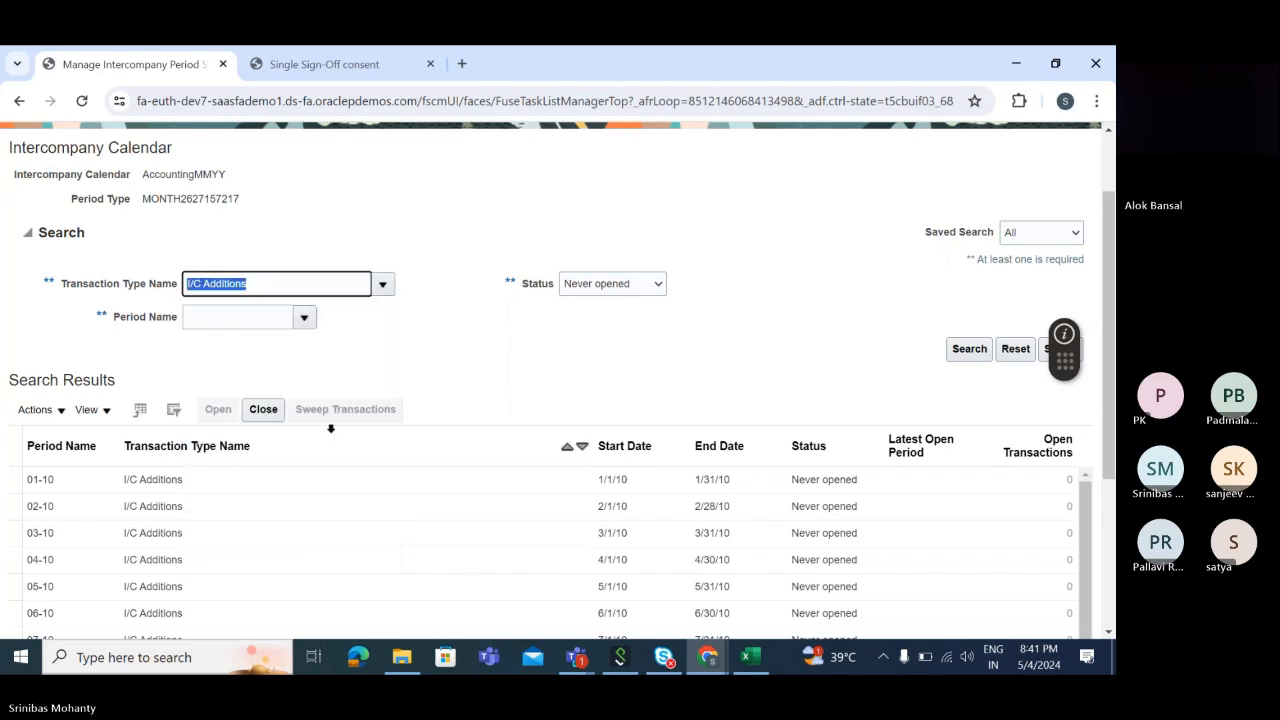
left_click(972, 349)
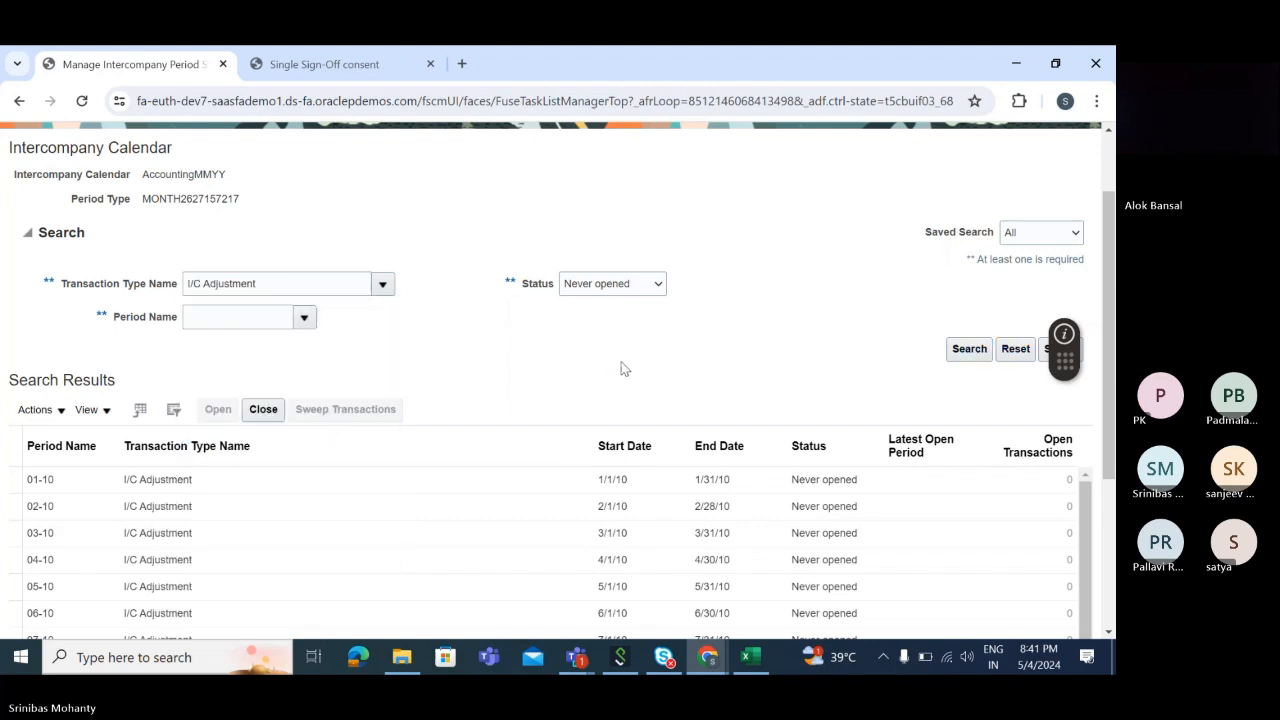
mouse_move(1111, 281)
left_mouse_down()
mouse_move(1107, 239)
mouse_move(1107, 290)
left_mouse_up()
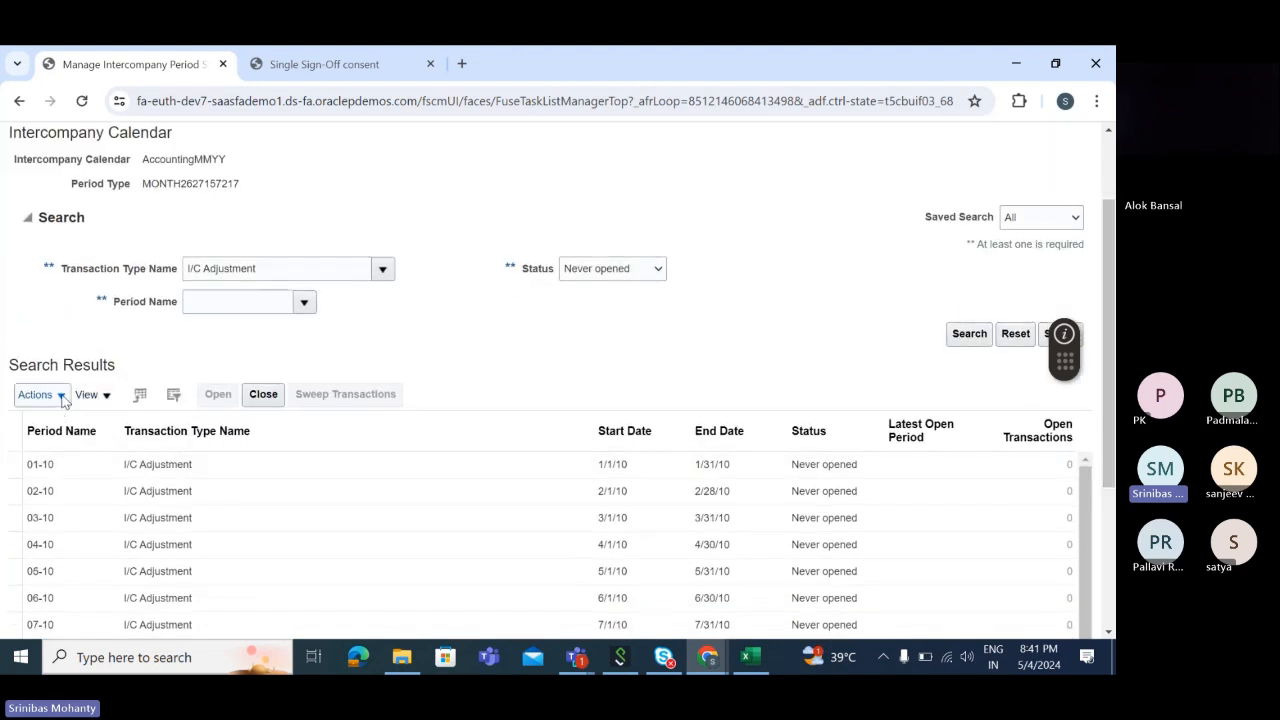
Examine the actions available for the I/C Adjustment periods, such as Open All, Close All and Copy GL Periods, and look over the results.
left_click(62, 398)
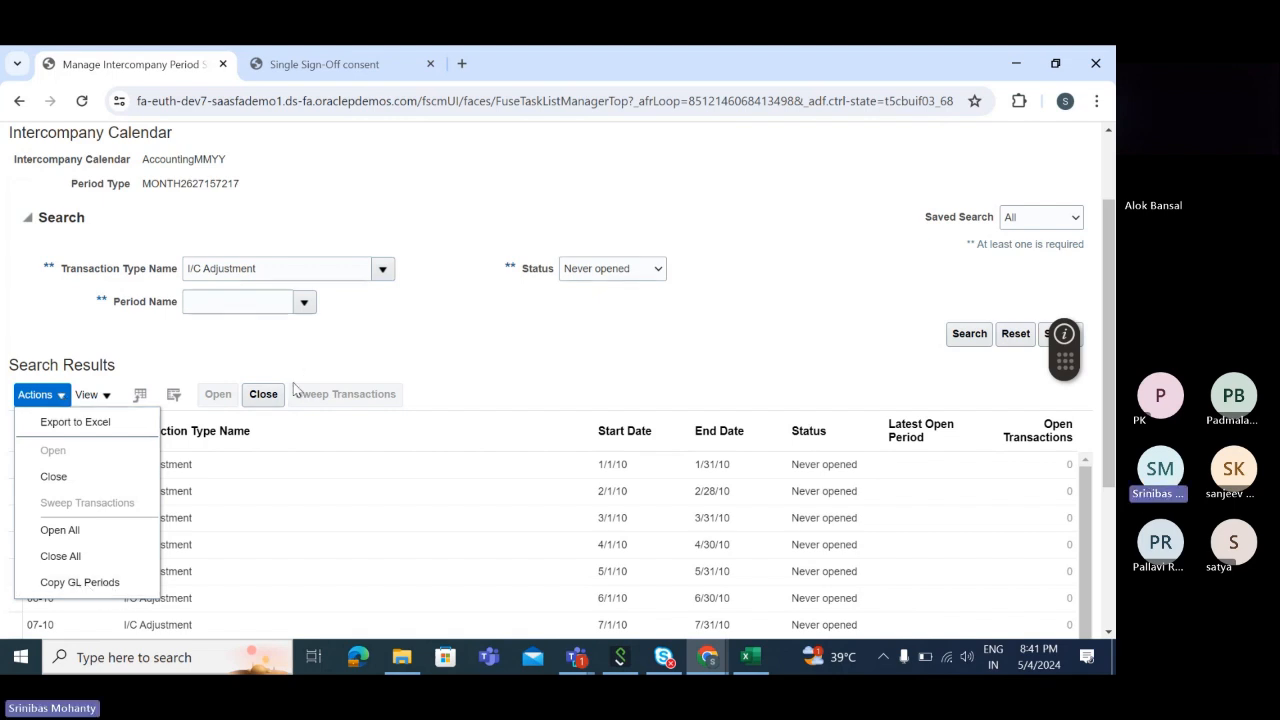
triple_click(255, 276)
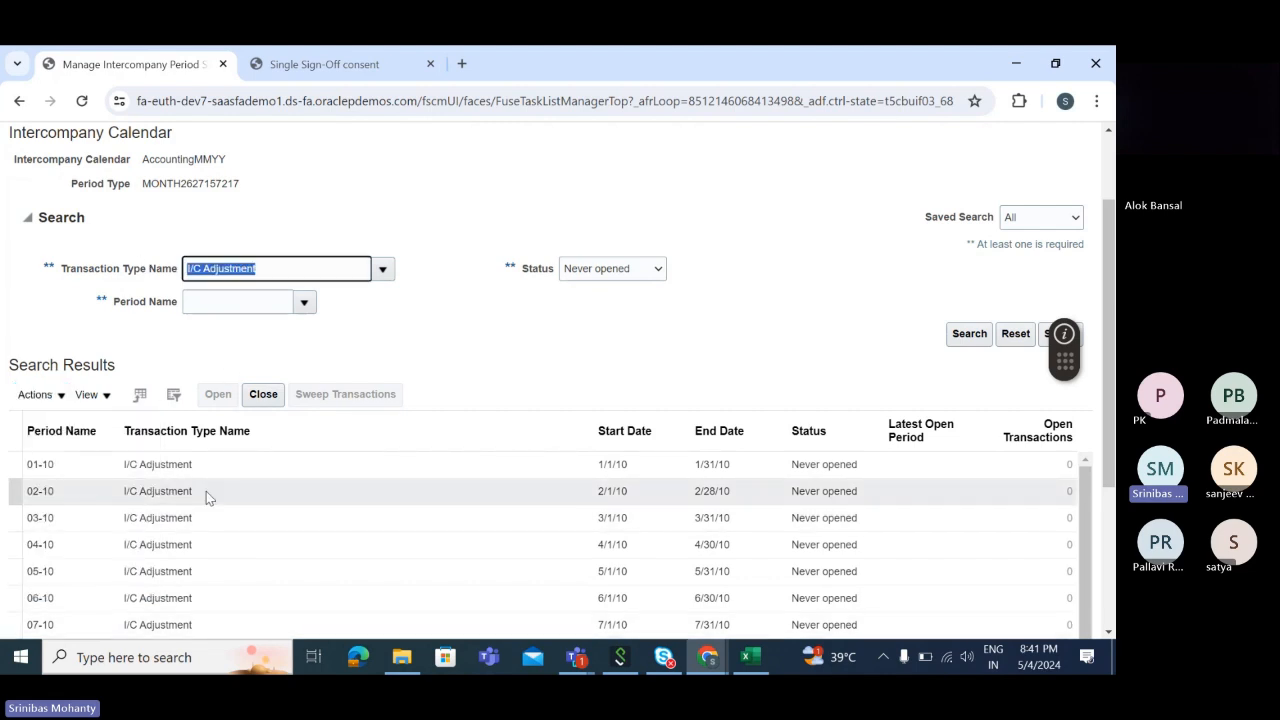
left_click(229, 362)
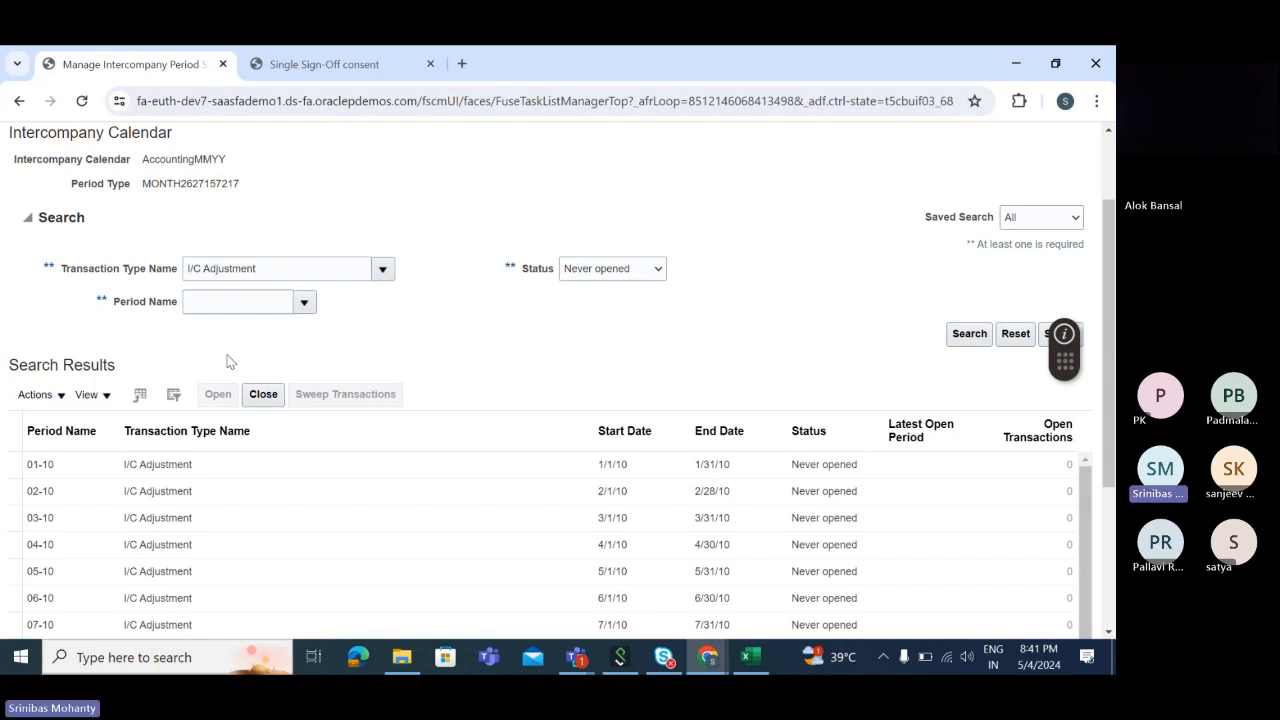
left_click(40, 395)
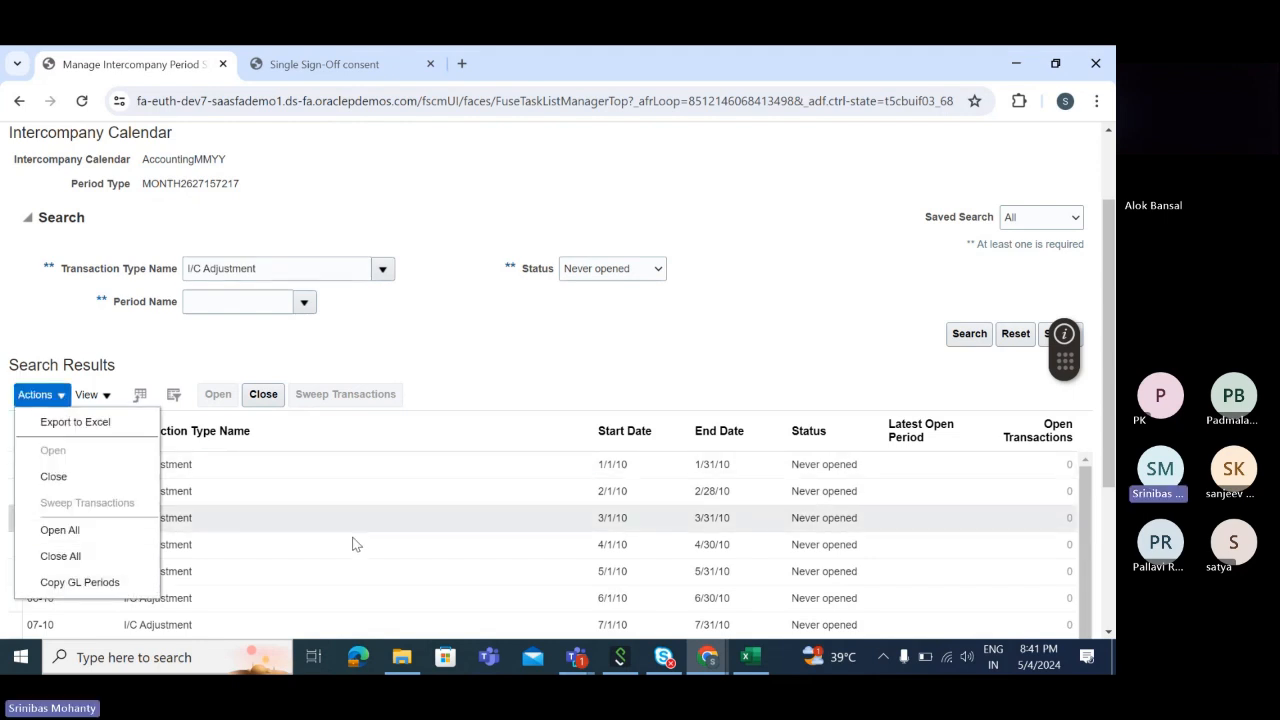
left_click(520, 358)
scroll(1113, 377, "down", 2)
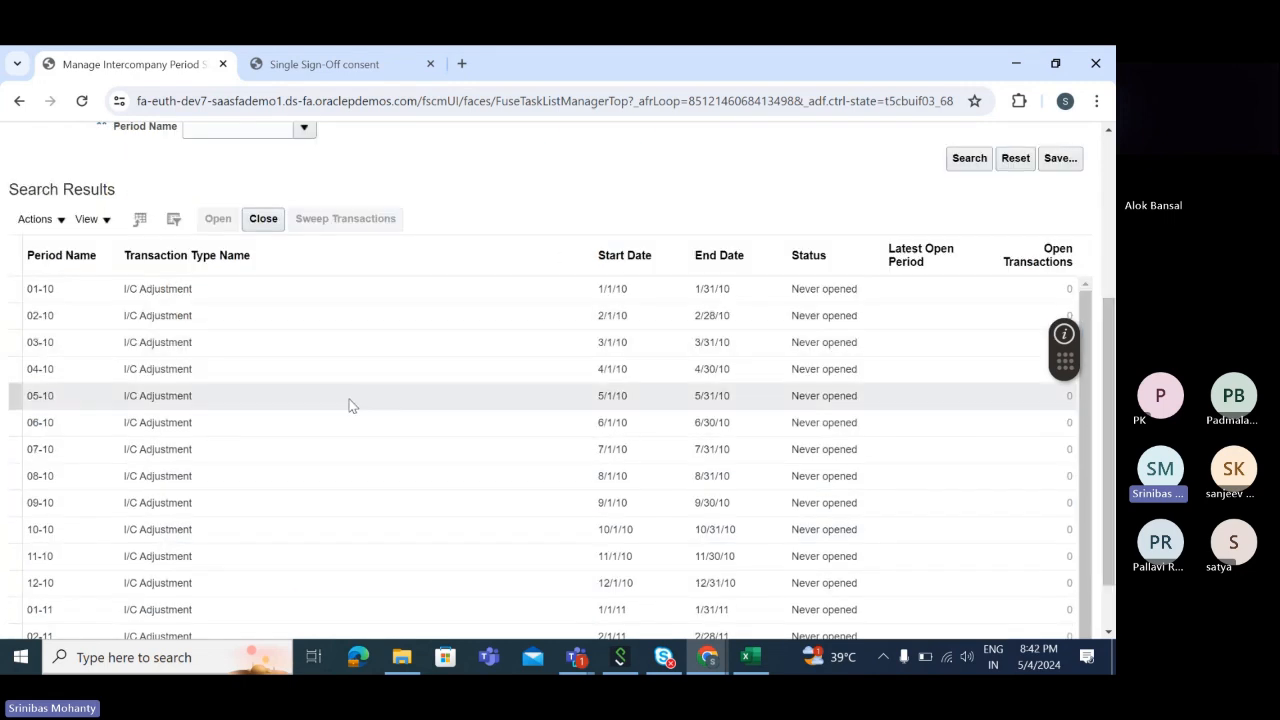
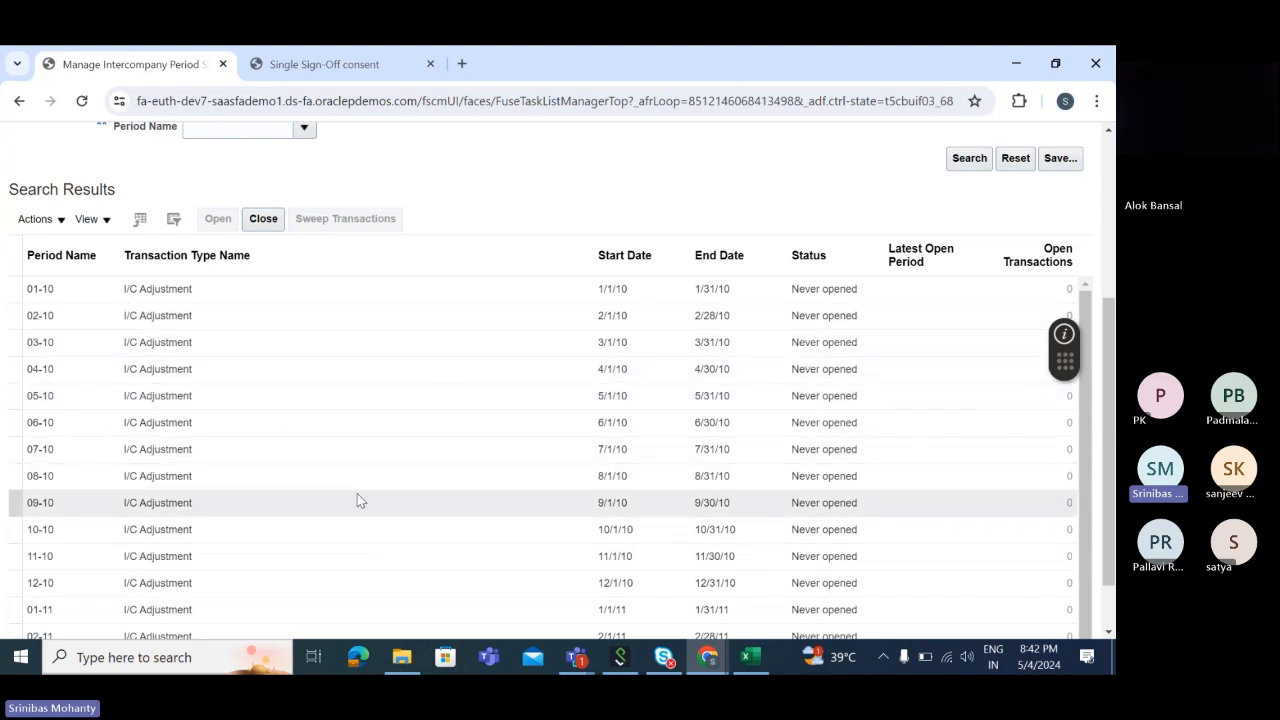
Search for Never opened intercompany periods with transaction type I/C Chargebacks.
scroll(339, 453, "up", 3)
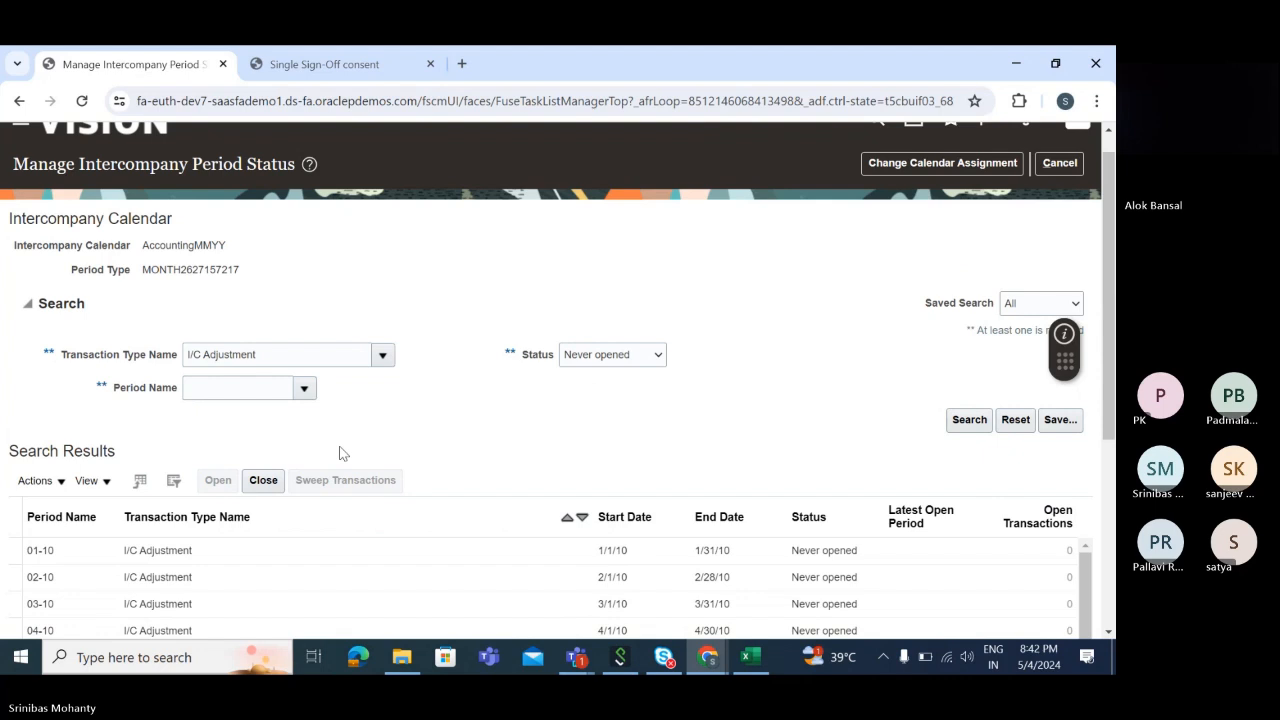
left_click(382, 354)
left_click_drag(379, 452, 385, 523)
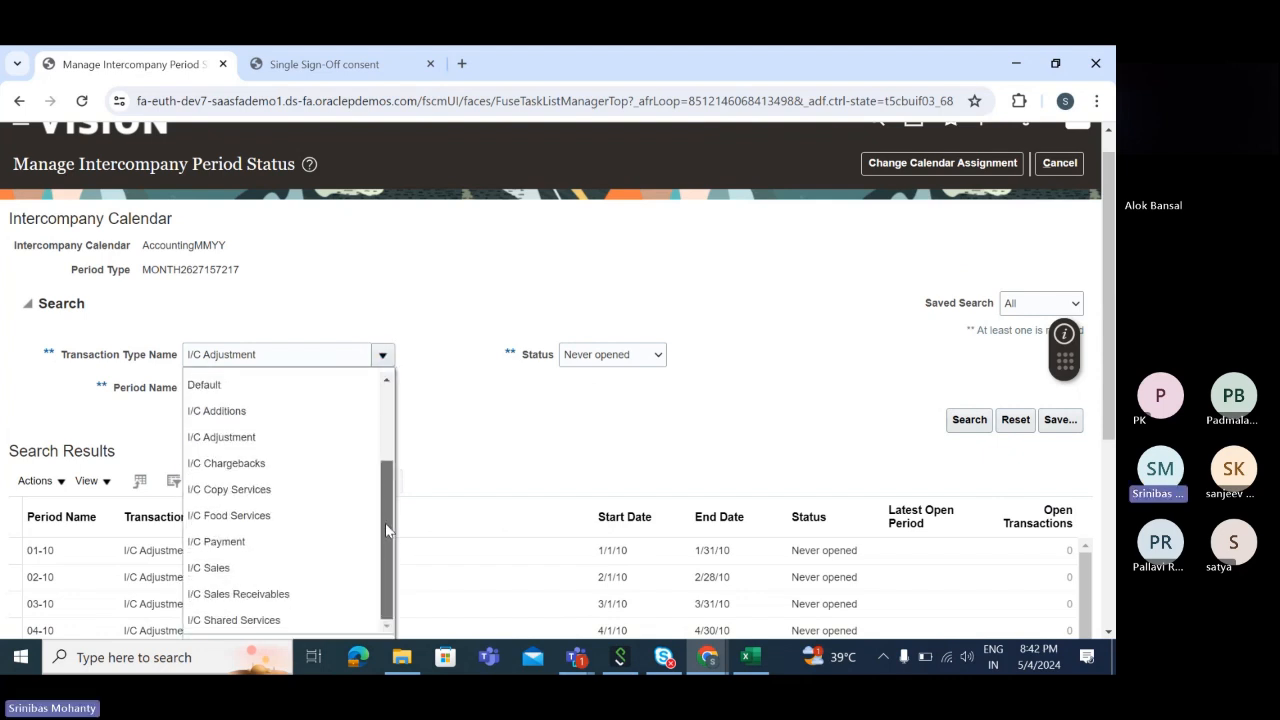
left_click(242, 464)
left_click(965, 423)
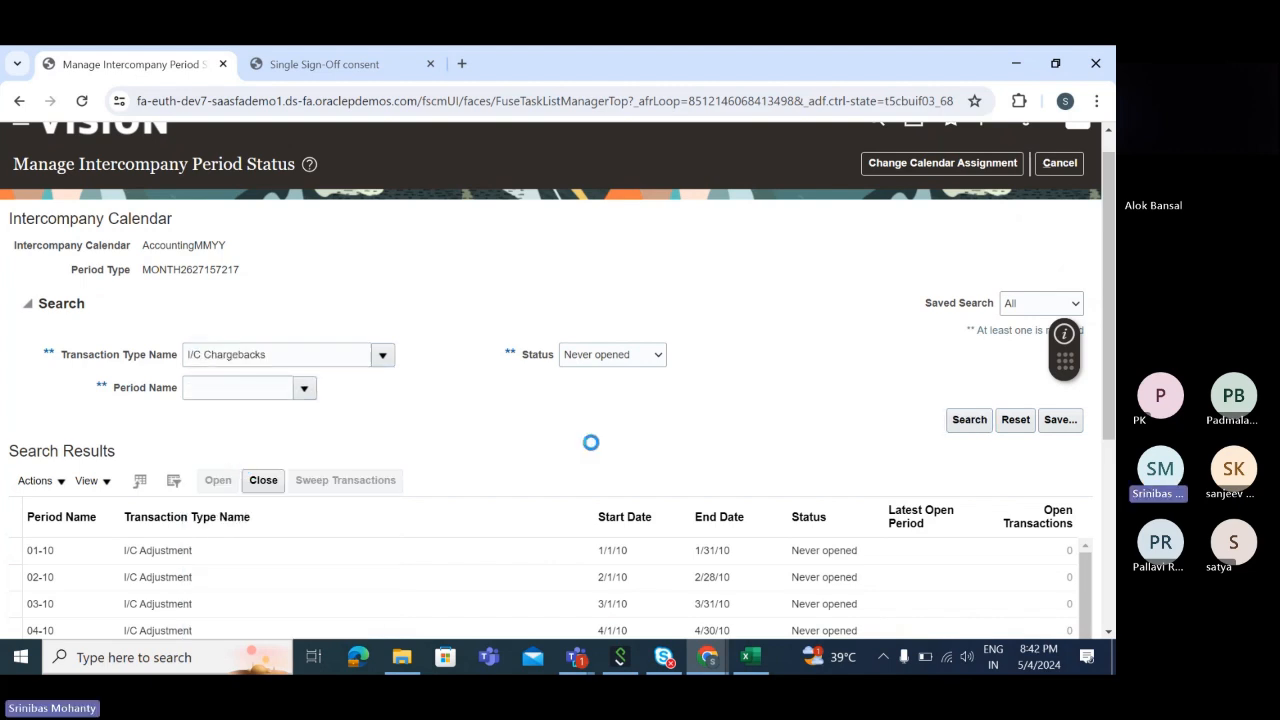
Change the transaction type name to I/C Sales Receivables and search for its Never opened periods.
left_click(382, 354)
scroll(330, 500, "down", 3)
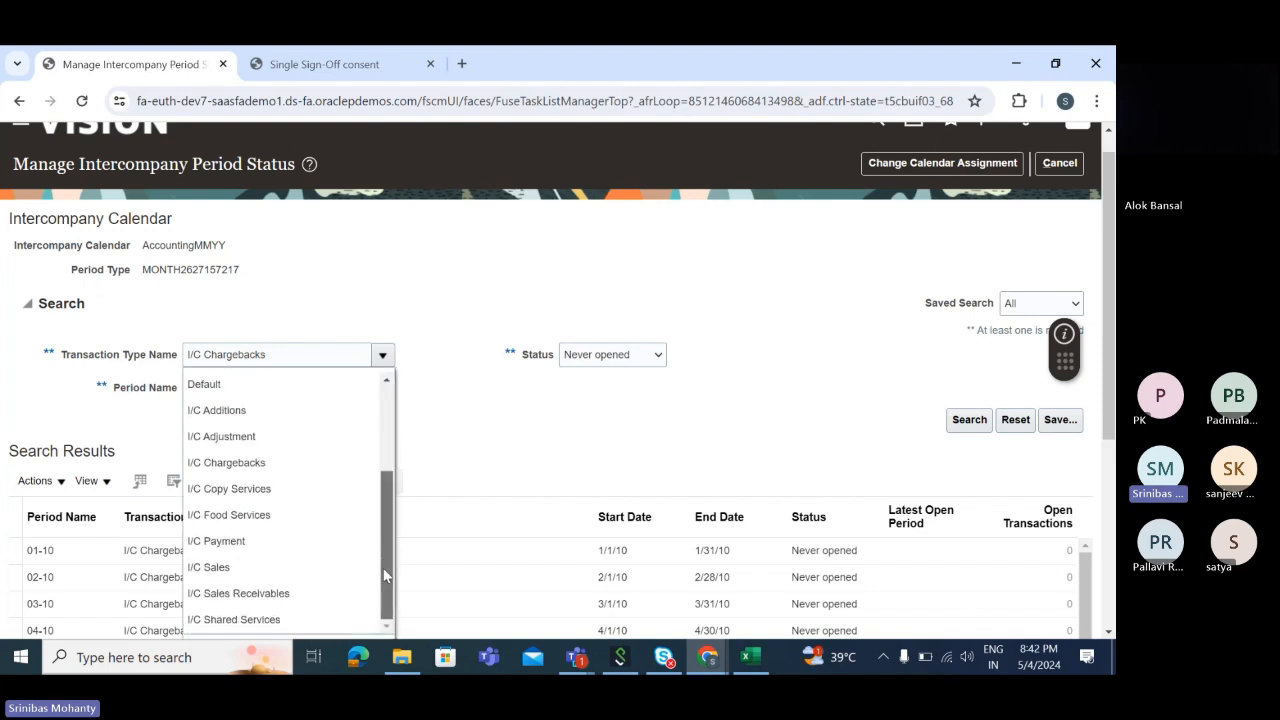
left_click(268, 593)
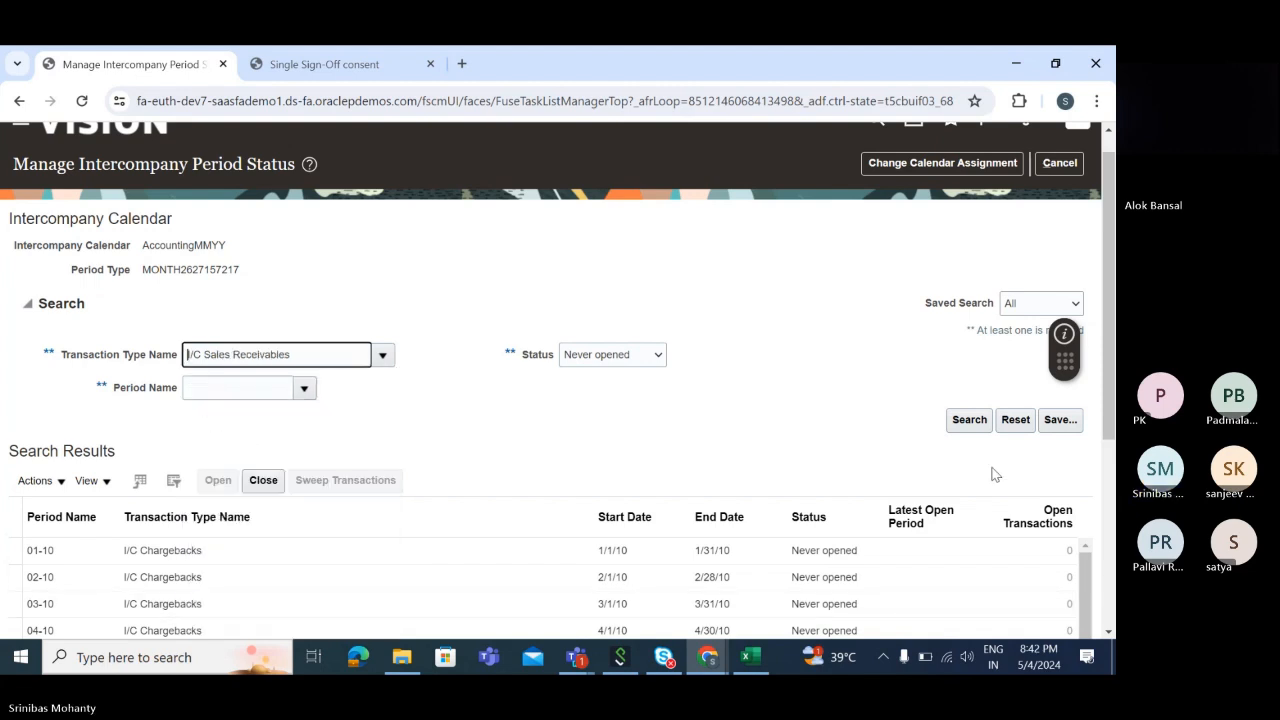
left_click(966, 419)
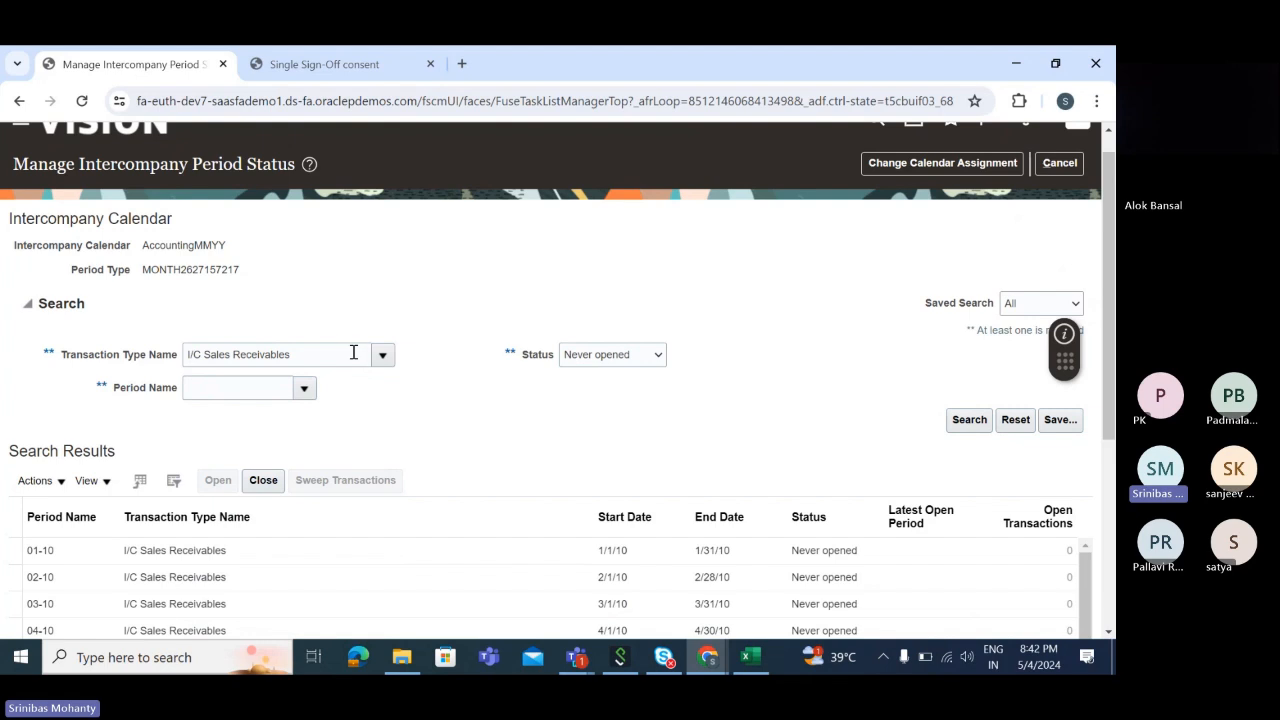
Search for Never opened I/C Shared Services periods and check the actions available for the results.
left_click(382, 354)
scroll(330, 500, "down", 3)
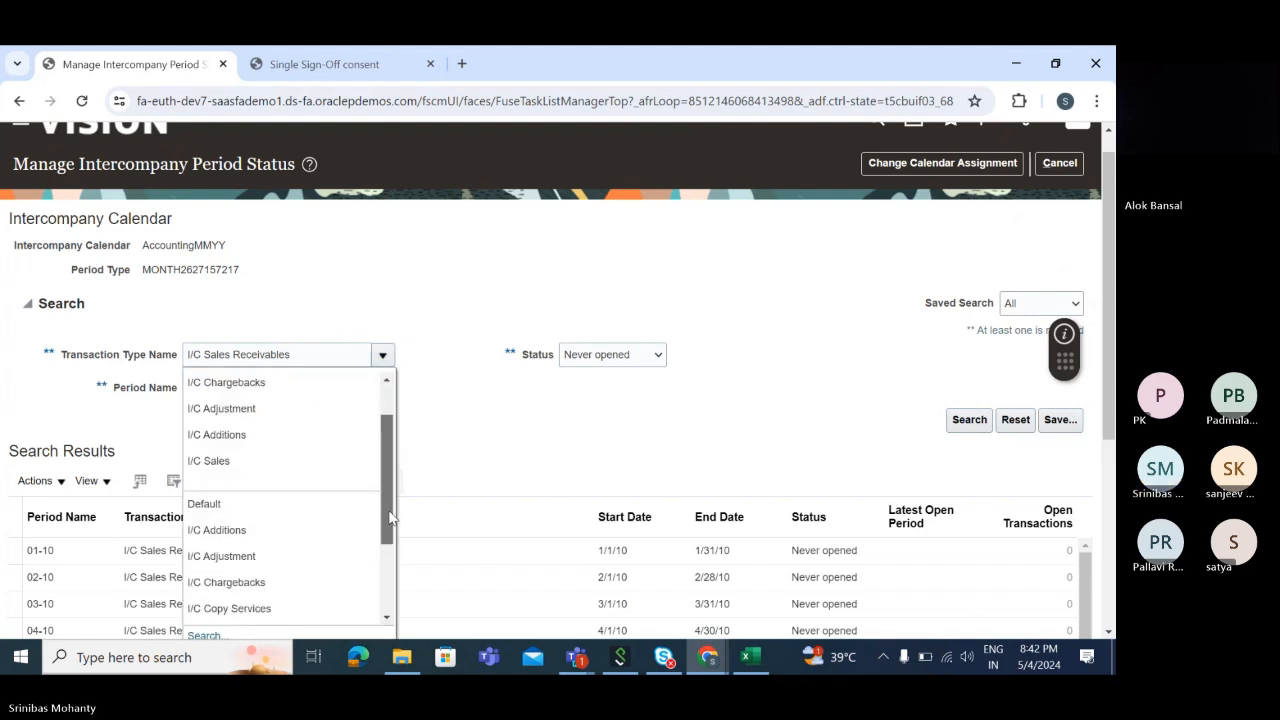
left_click(258, 624)
left_click(968, 419)
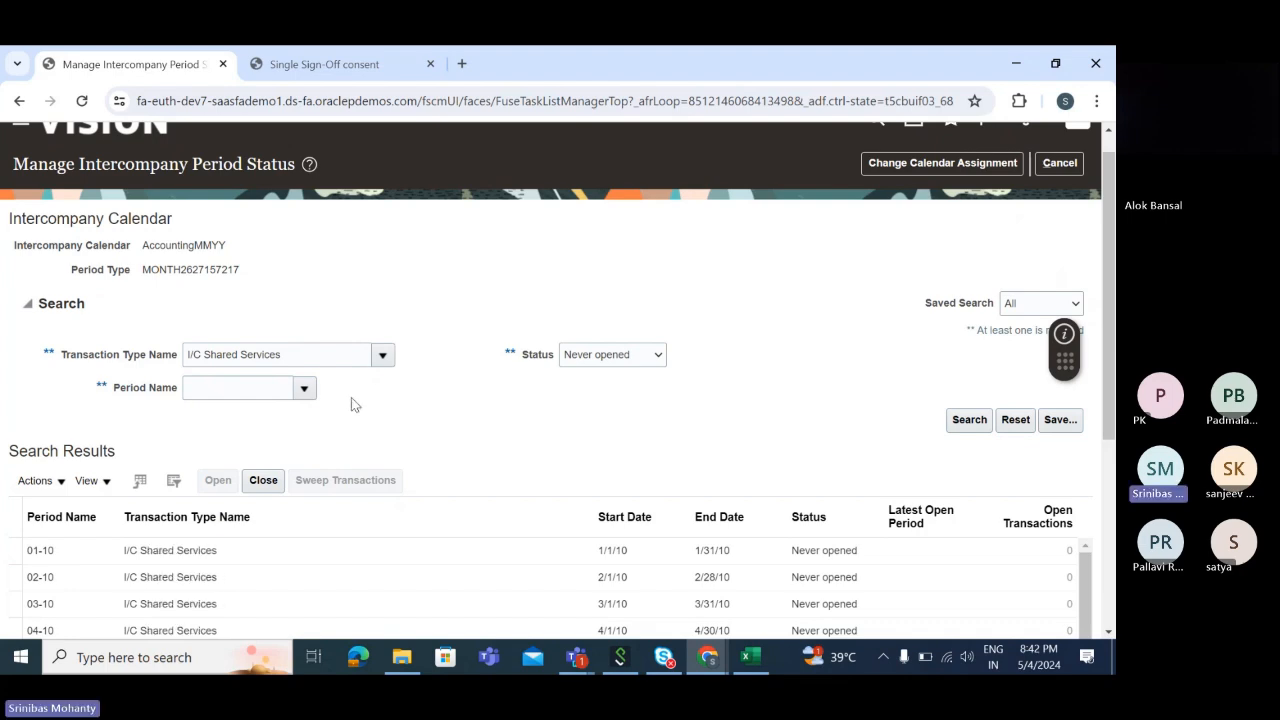
mouse_move(1112, 313)
left_mouse_down()
mouse_move(1112, 421)
mouse_move(1110, 290)
left_mouse_up()
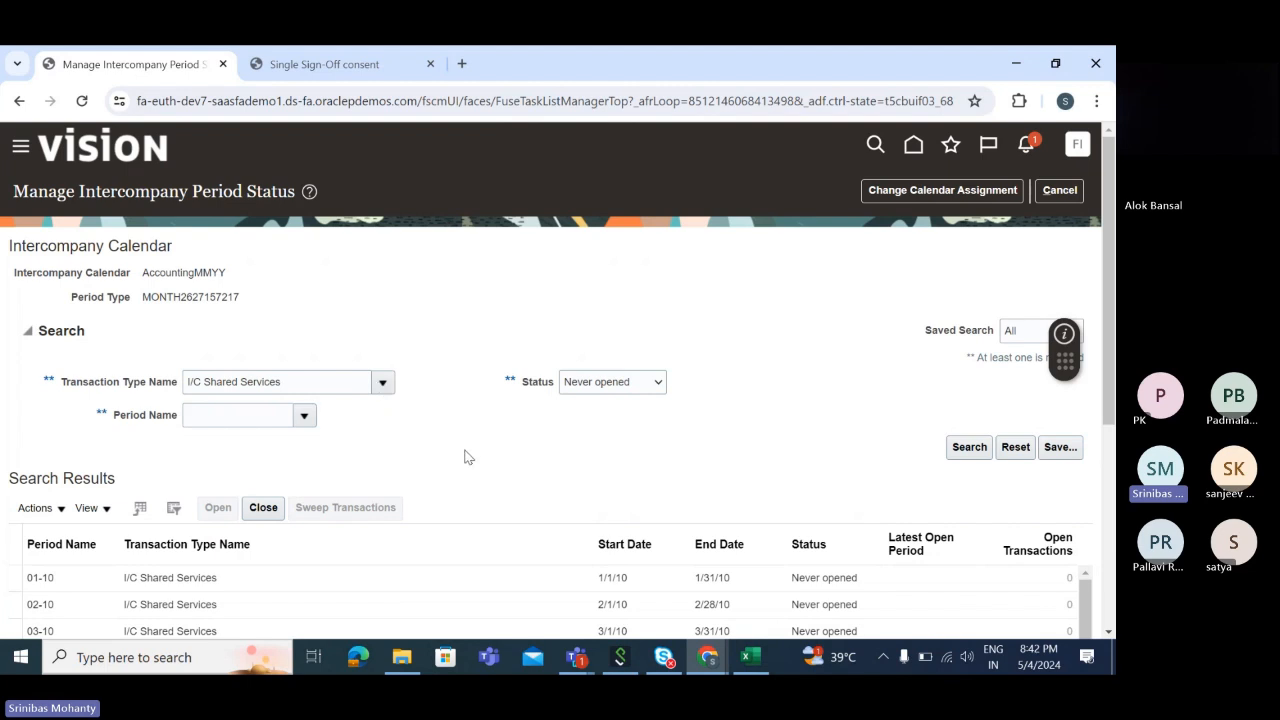
left_click(38, 508)
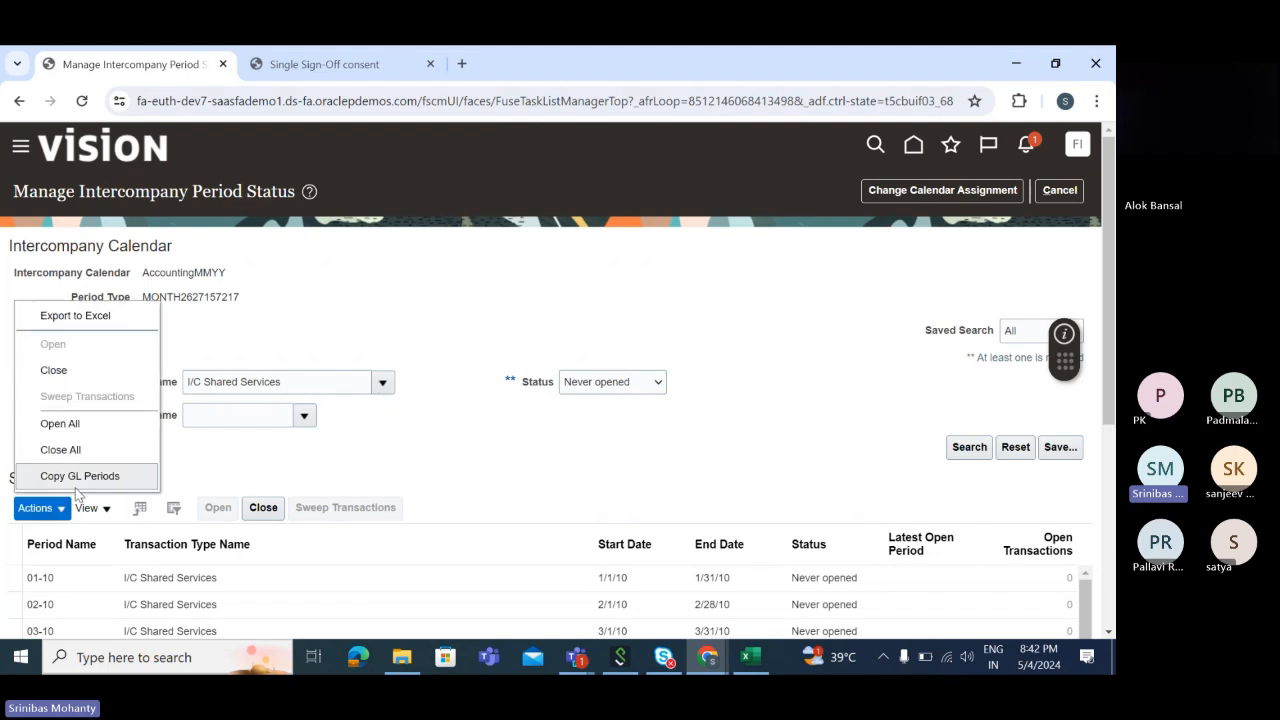
left_click(444, 317)
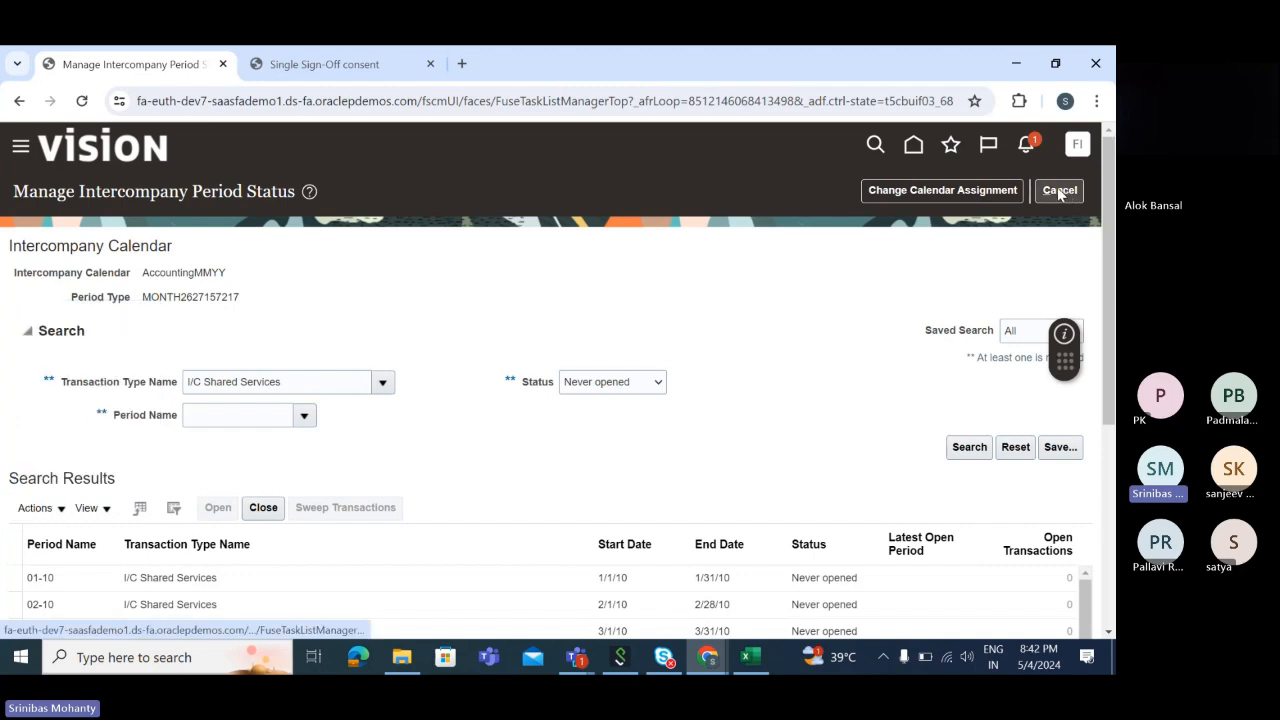
Switch to Excel and enter "AR and AP besic setup we have complete" in cell A164, below the period status entry.
key("alt+Tab")
left_click(109, 584)
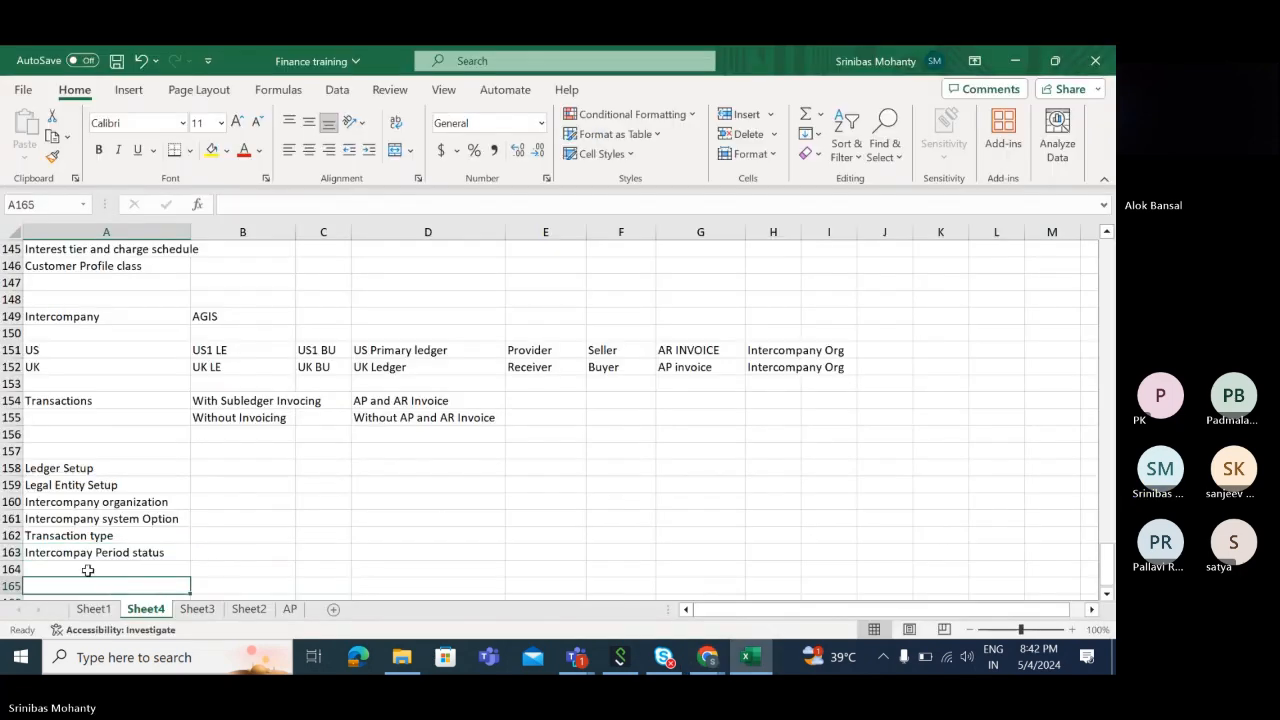
scroll(257, 526, "down", 2)
left_click(245, 536)
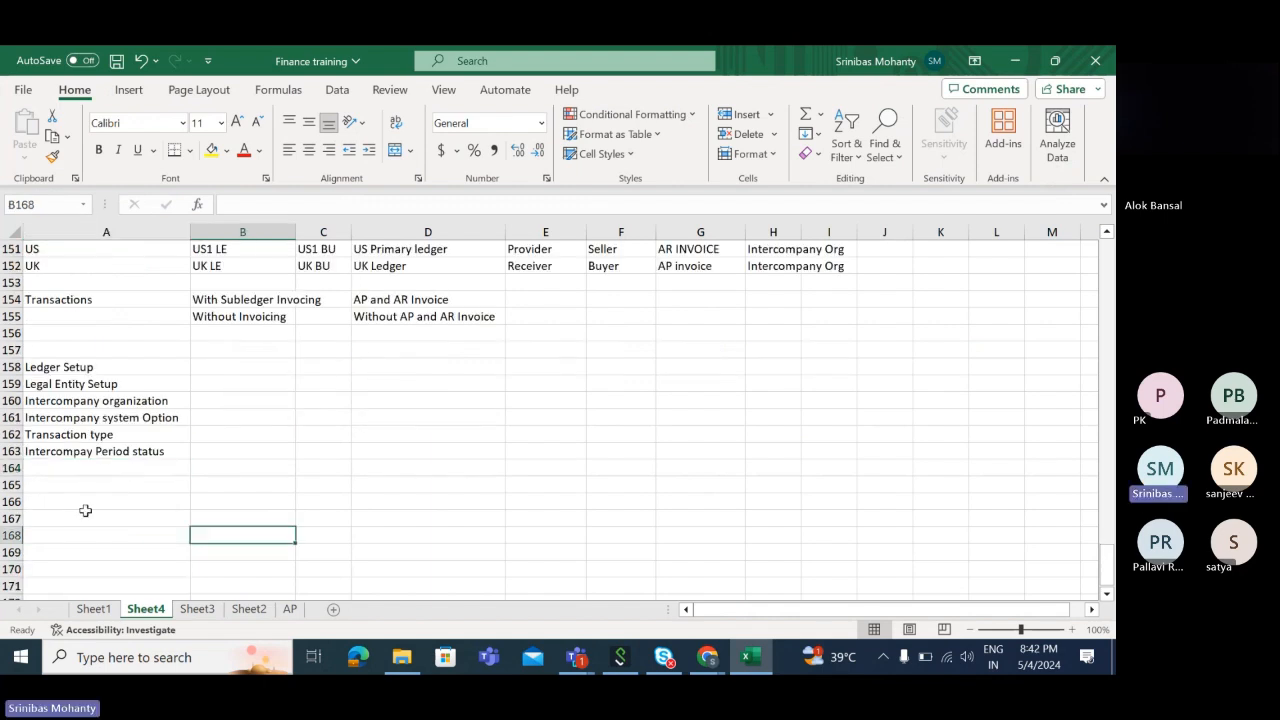
left_click(72, 466)
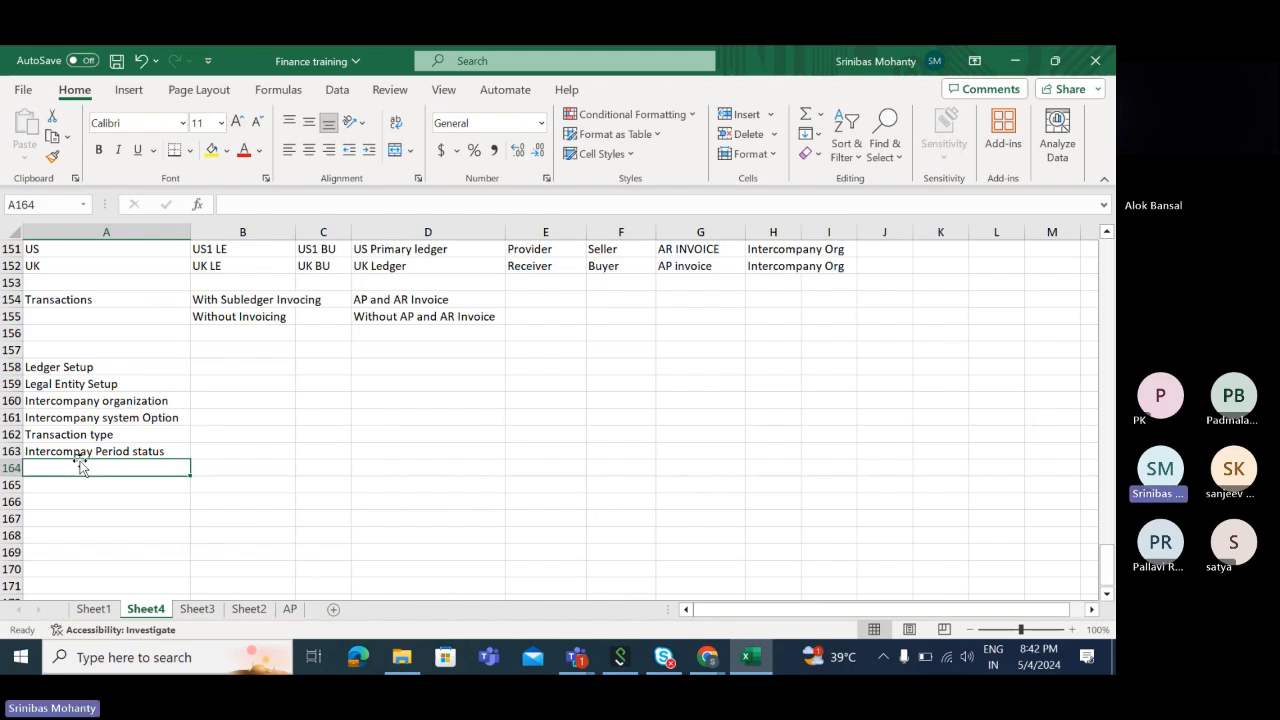
type("AR")
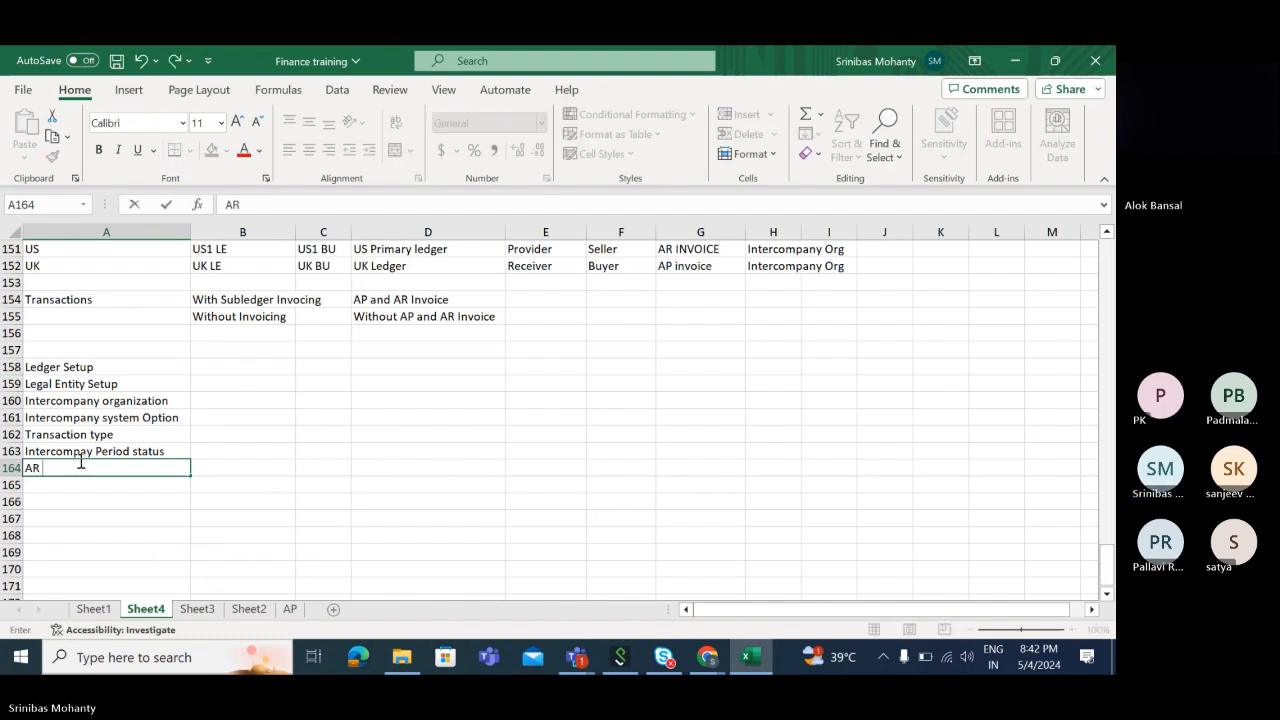
type(" and AP besic s")
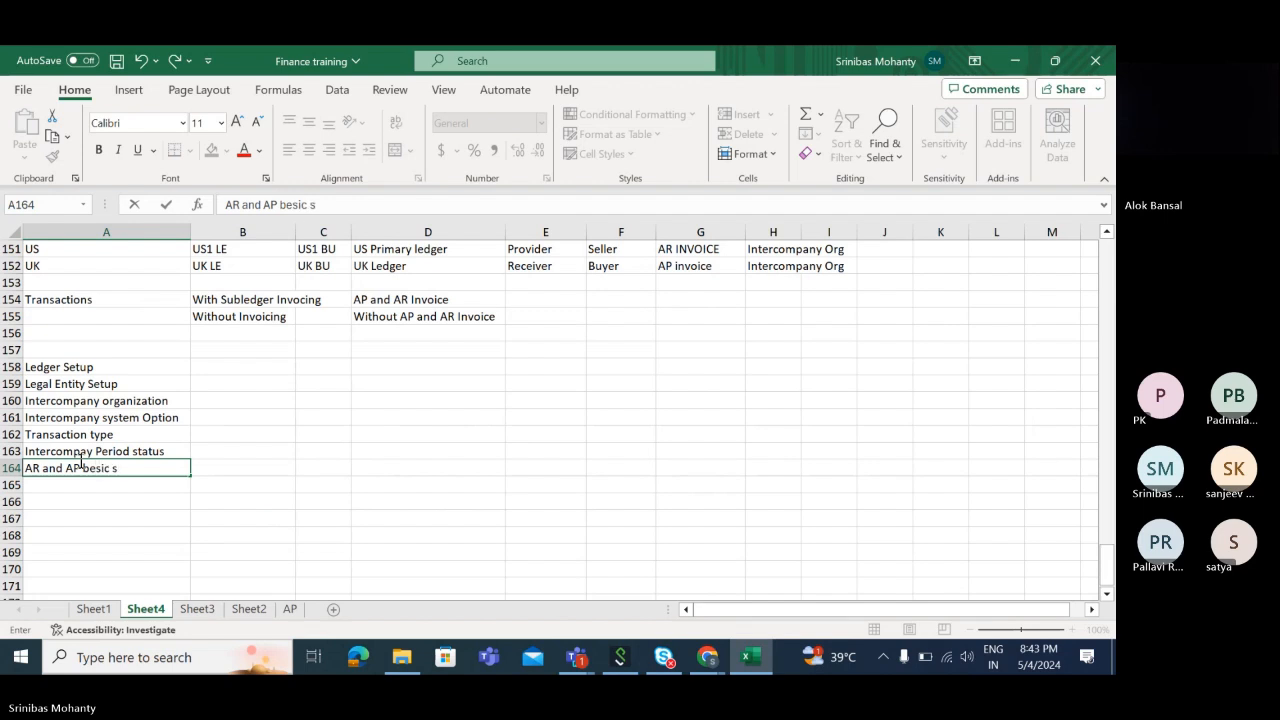
type("etup we have complete")
left_click(343, 534)
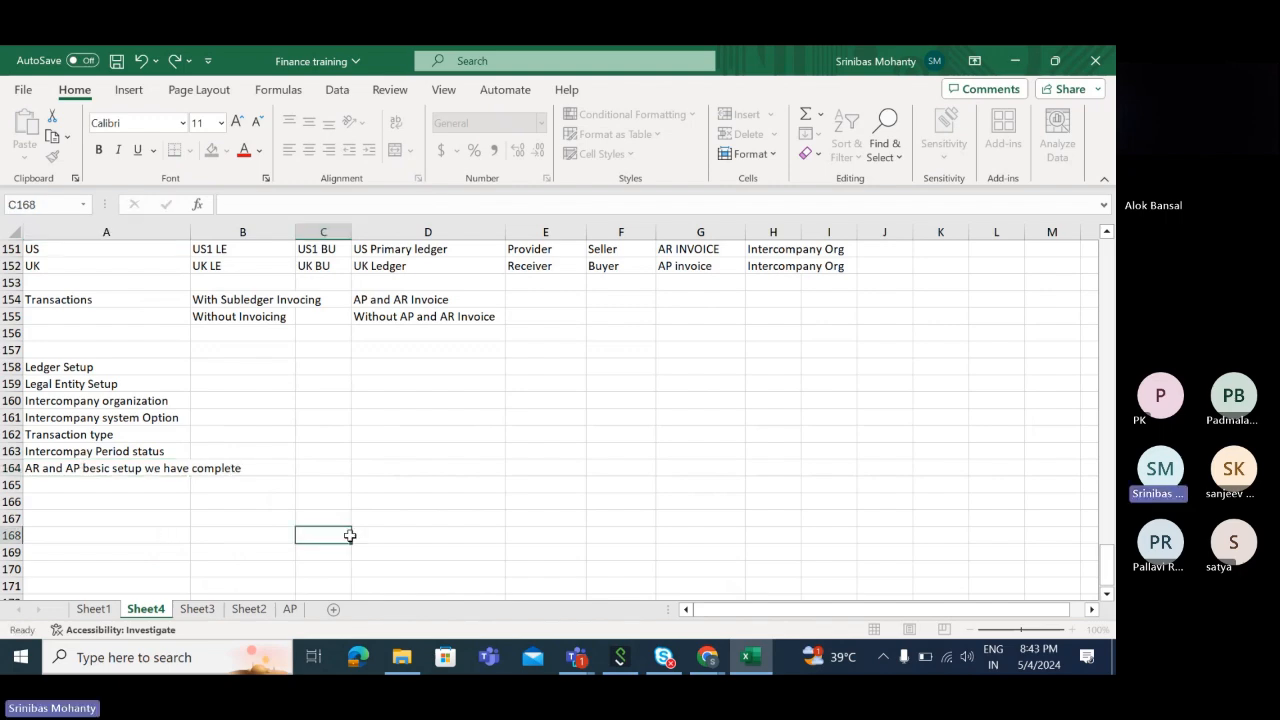
Review the receivables and payables configuration and transaction process lists on Sheet1, including the Payables Basic Configuration steps.
left_click(92, 609)
scroll(300, 520, "up", 10)
scroll(300, 517, "up", 10)
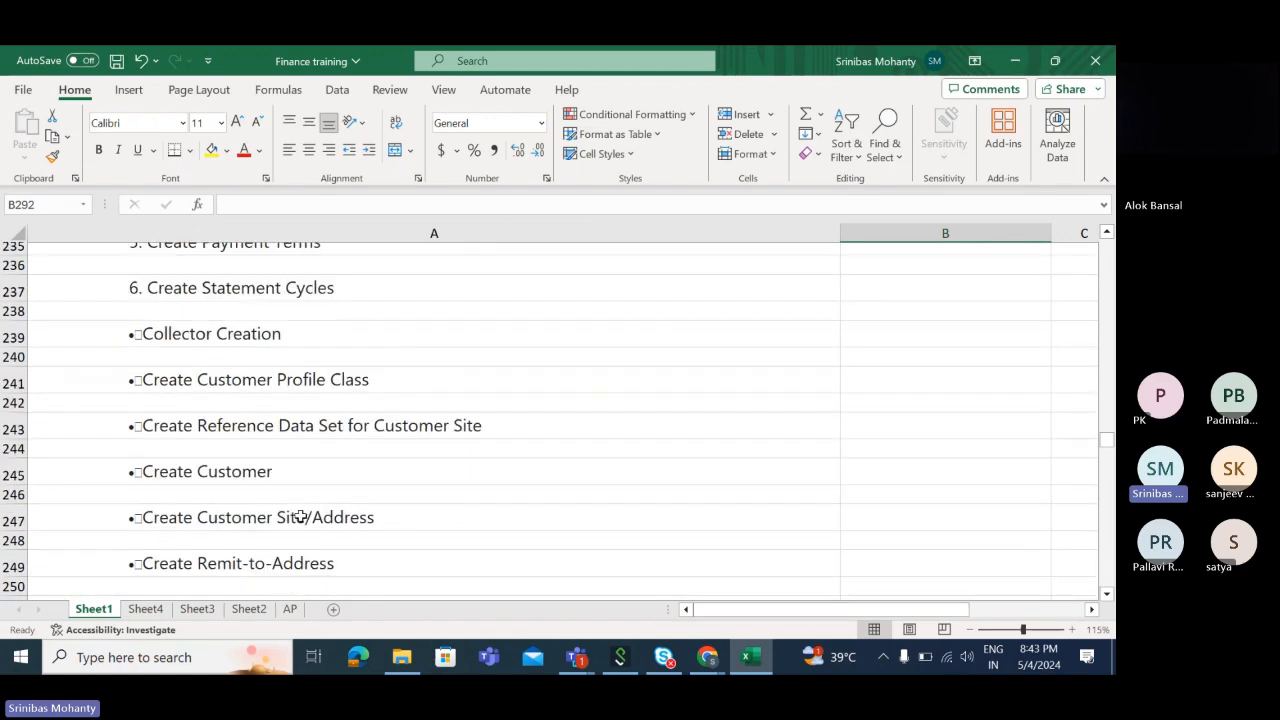
scroll(515, 348, "up", 3)
scroll(514, 349, "down", 4)
scroll(500, 394, "up", 12)
scroll(494, 404, "up", 12)
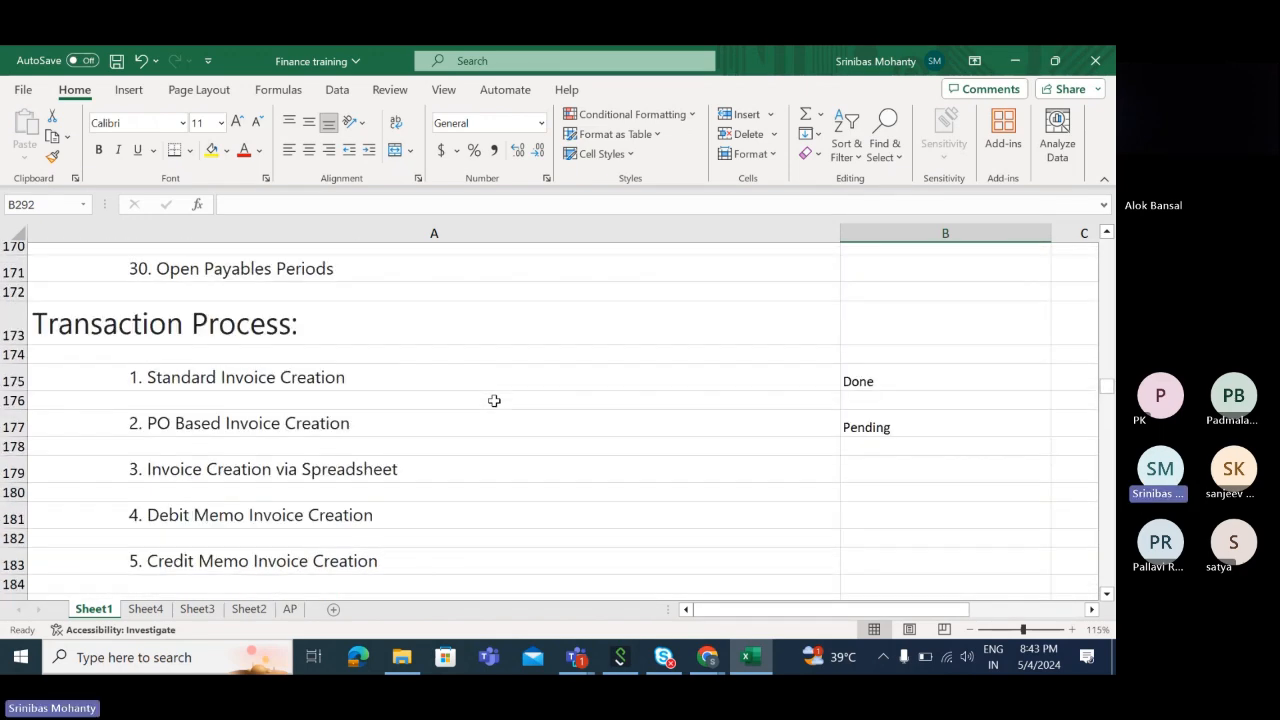
scroll(494, 400, "down", 7)
scroll(494, 400, "up", 20)
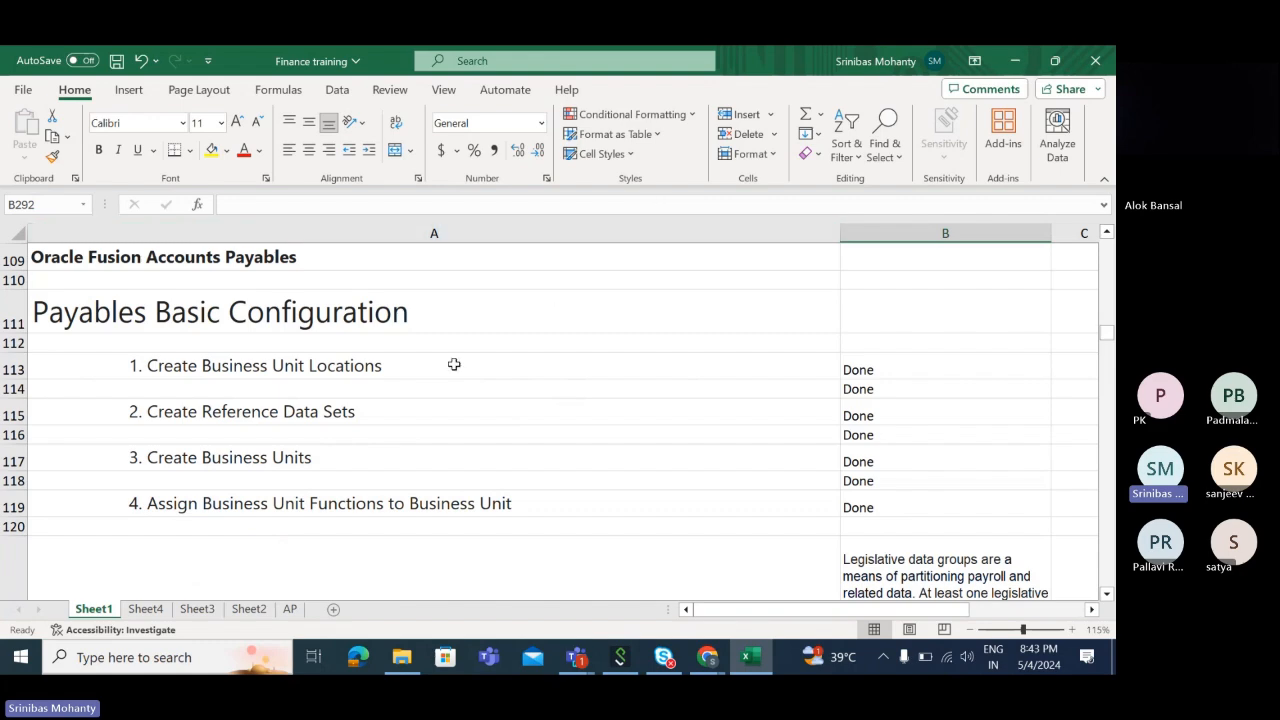
scroll(445, 350, "down", 3)
scroll(441, 338, "up", 3)
left_click_drag(250, 306, 309, 438)
scroll(309, 438, "down", 20)
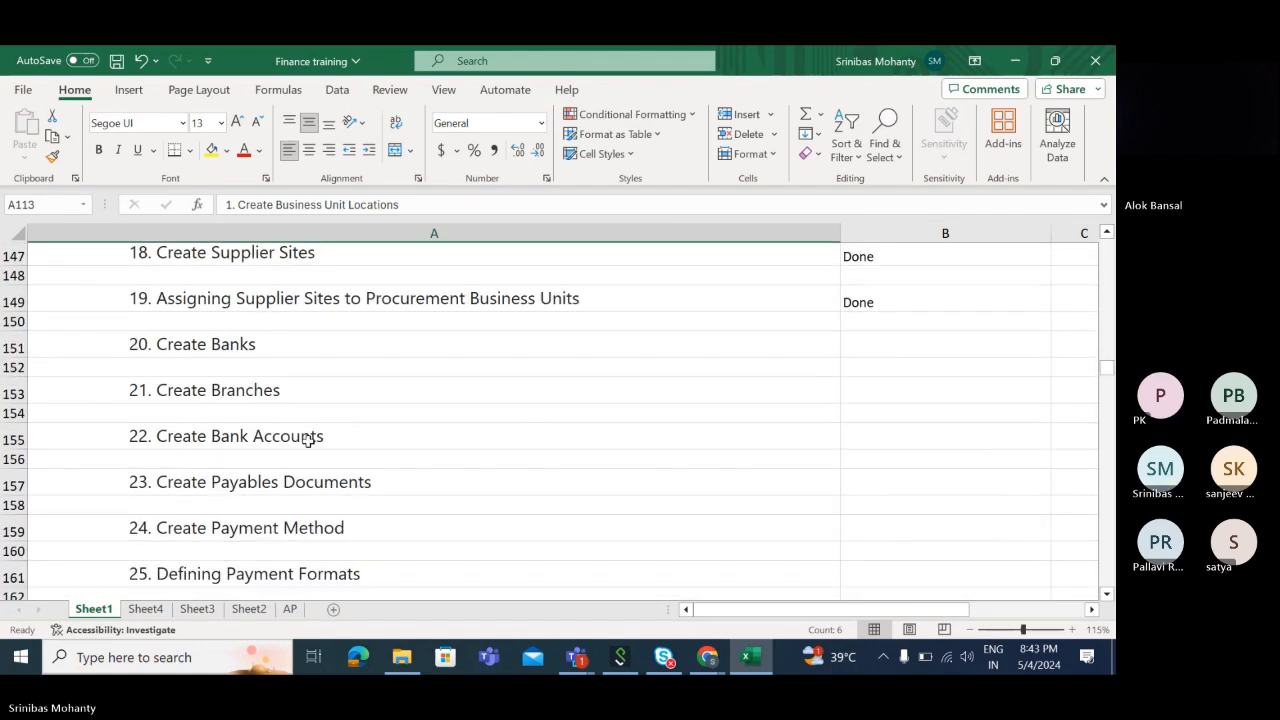
Highlight the Sheet1 process steps from Standard Invoice Creation through Create Statement Cycles to review them.
scroll(307, 437, "up", 3)
left_click_drag(271, 345, 301, 486)
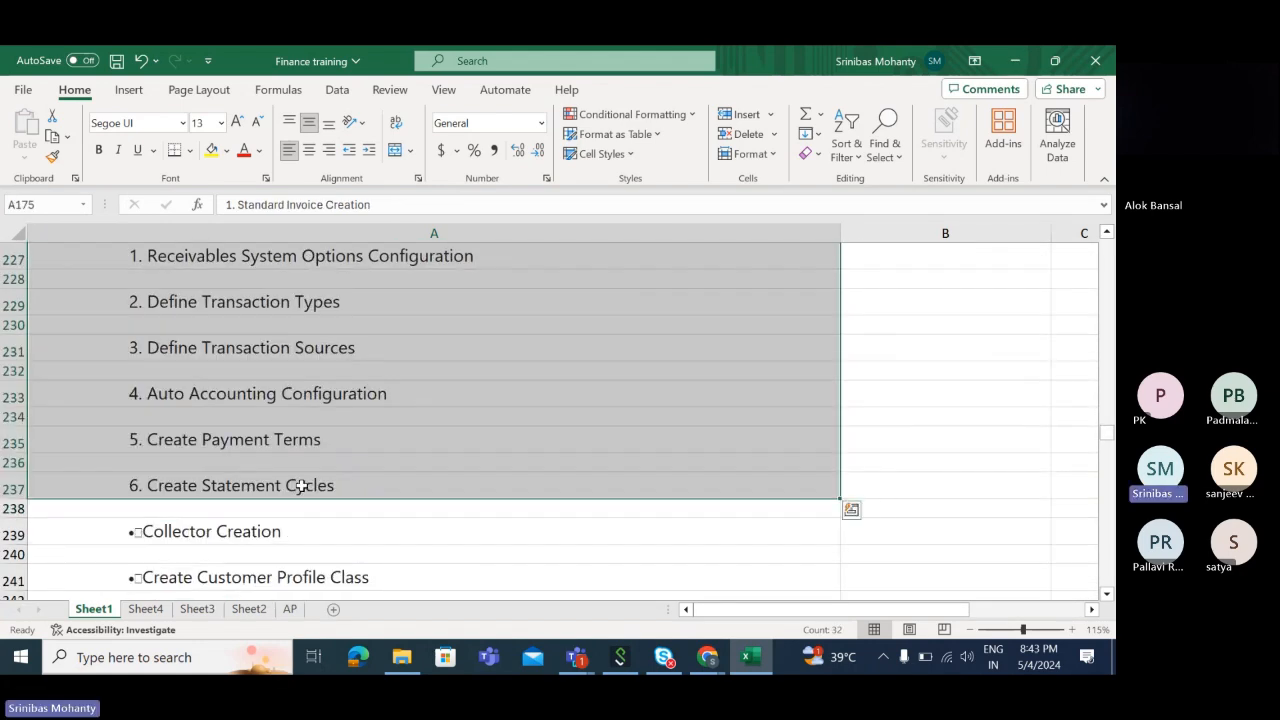
left_click(325, 328)
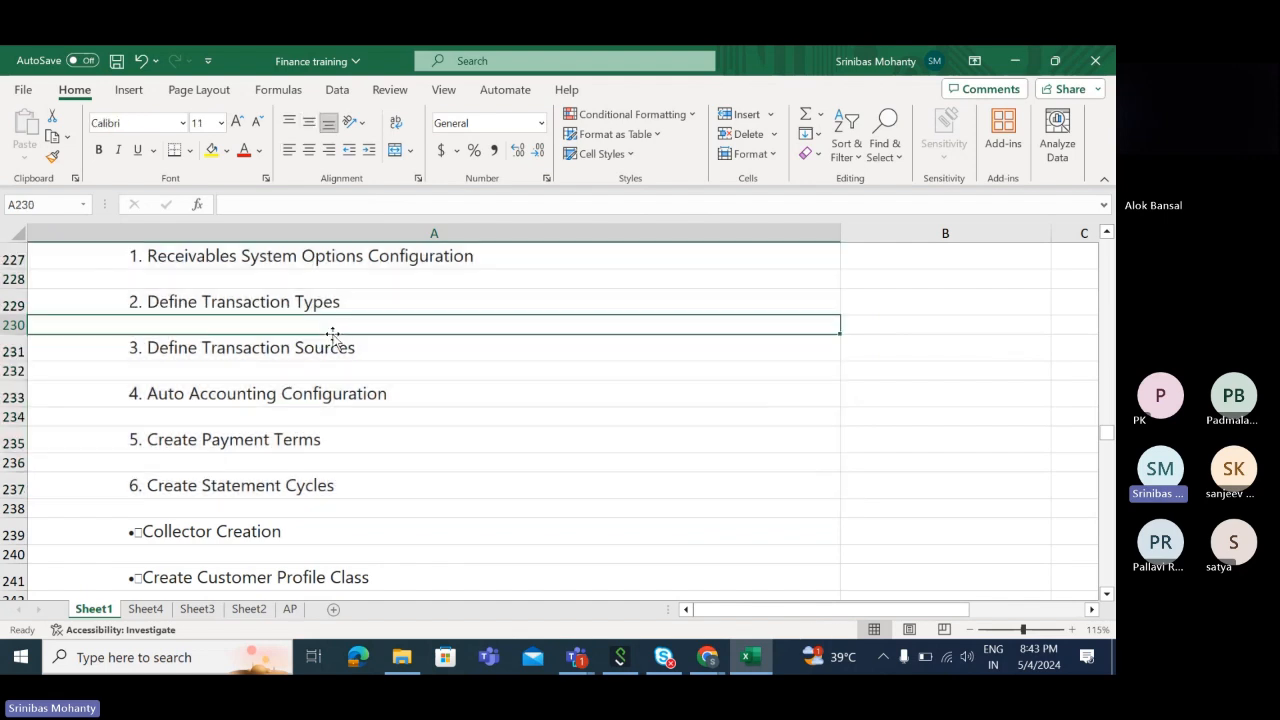
Review the legal entity, role and intercompany organization entries of the US and UK rows on Sheet4, ending on empty cell A165.
left_click(145, 609)
left_click(82, 481)
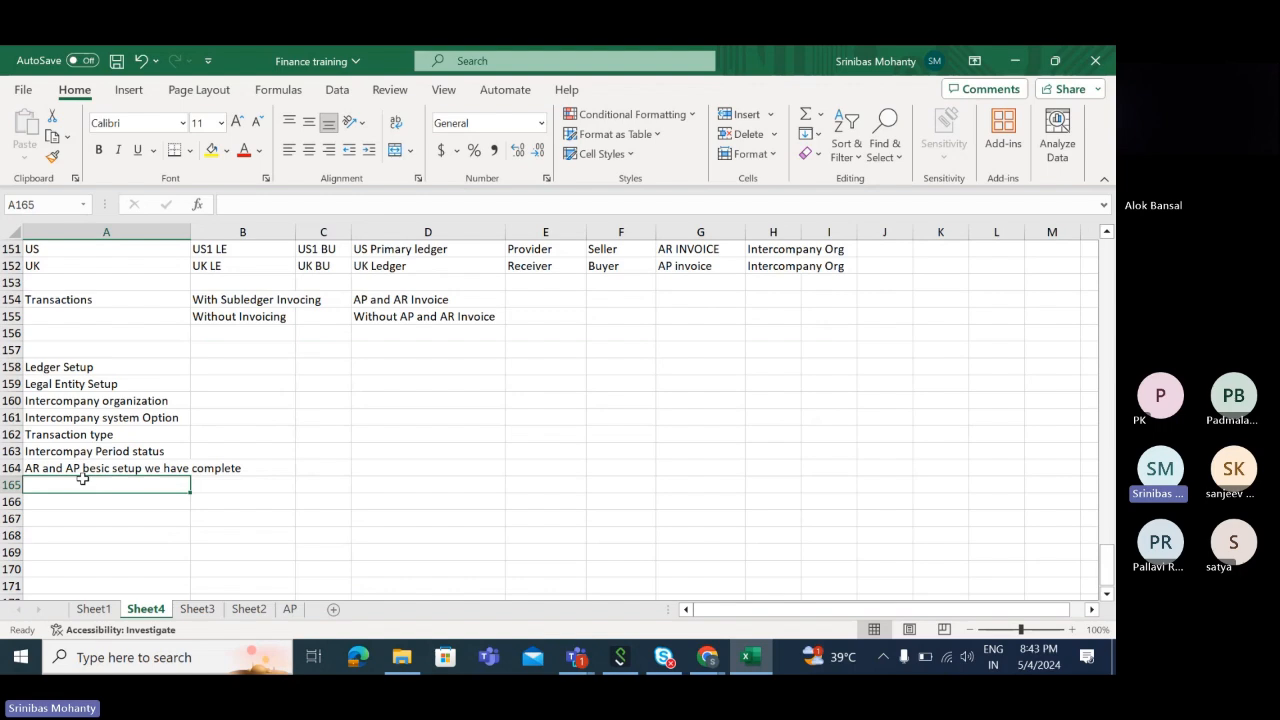
scroll(367, 518, "up", 6)
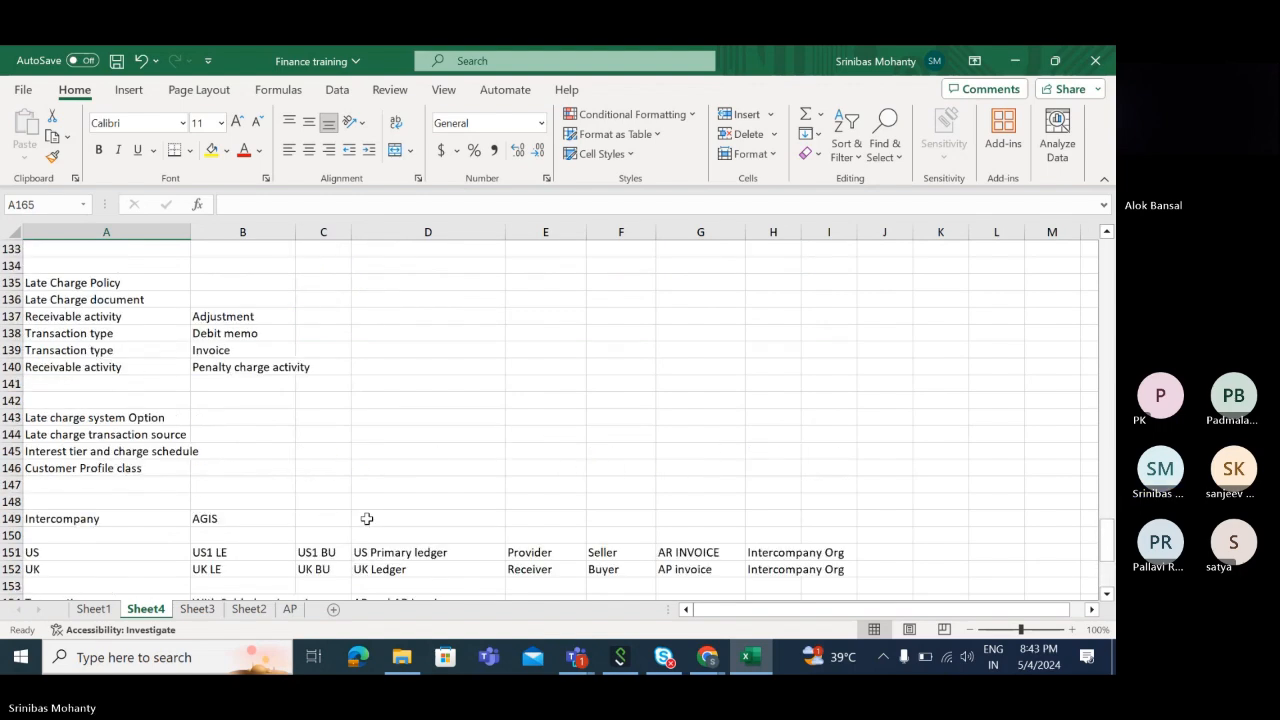
scroll(367, 518, "down", 3)
left_click(51, 400)
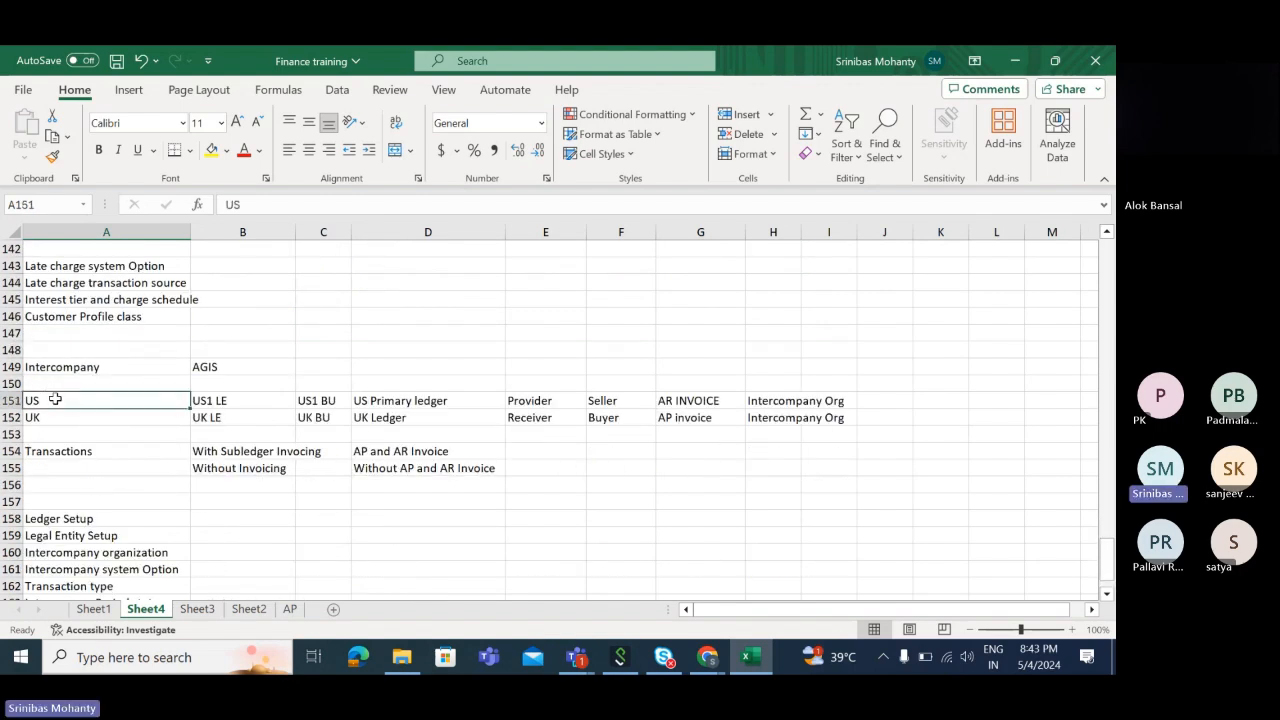
left_click(248, 401)
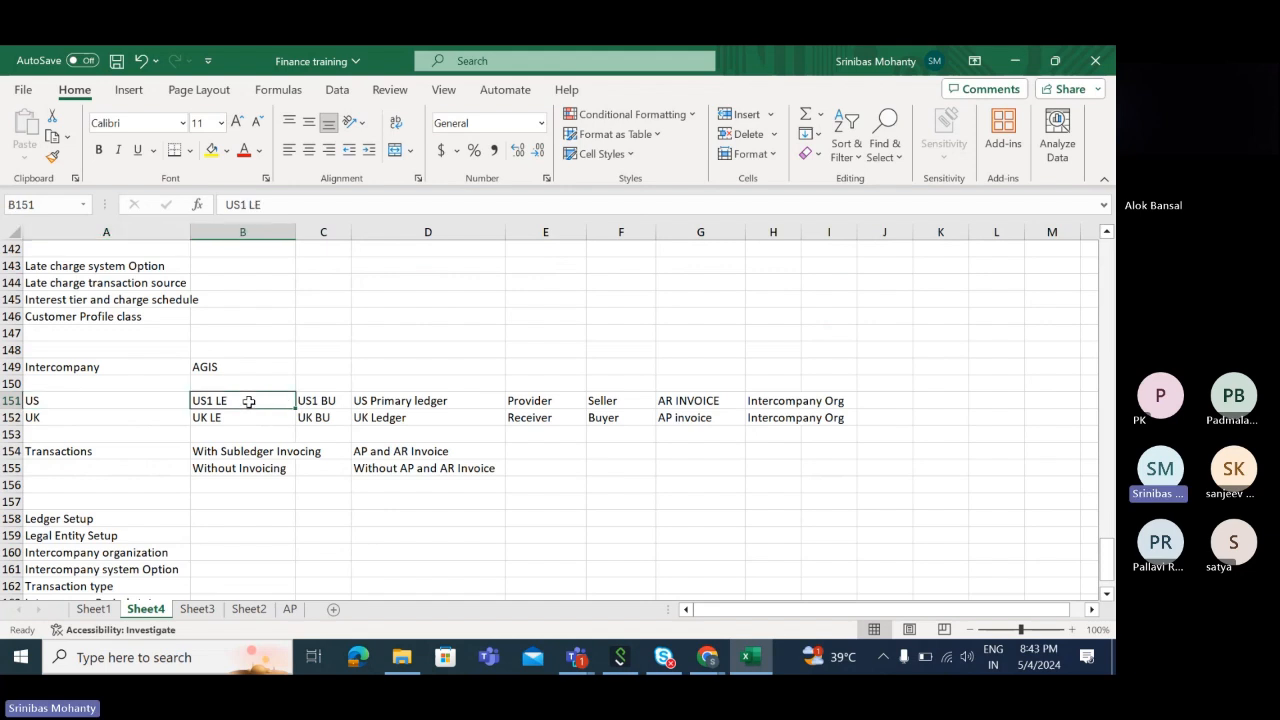
left_click(778, 405)
left_click(540, 401)
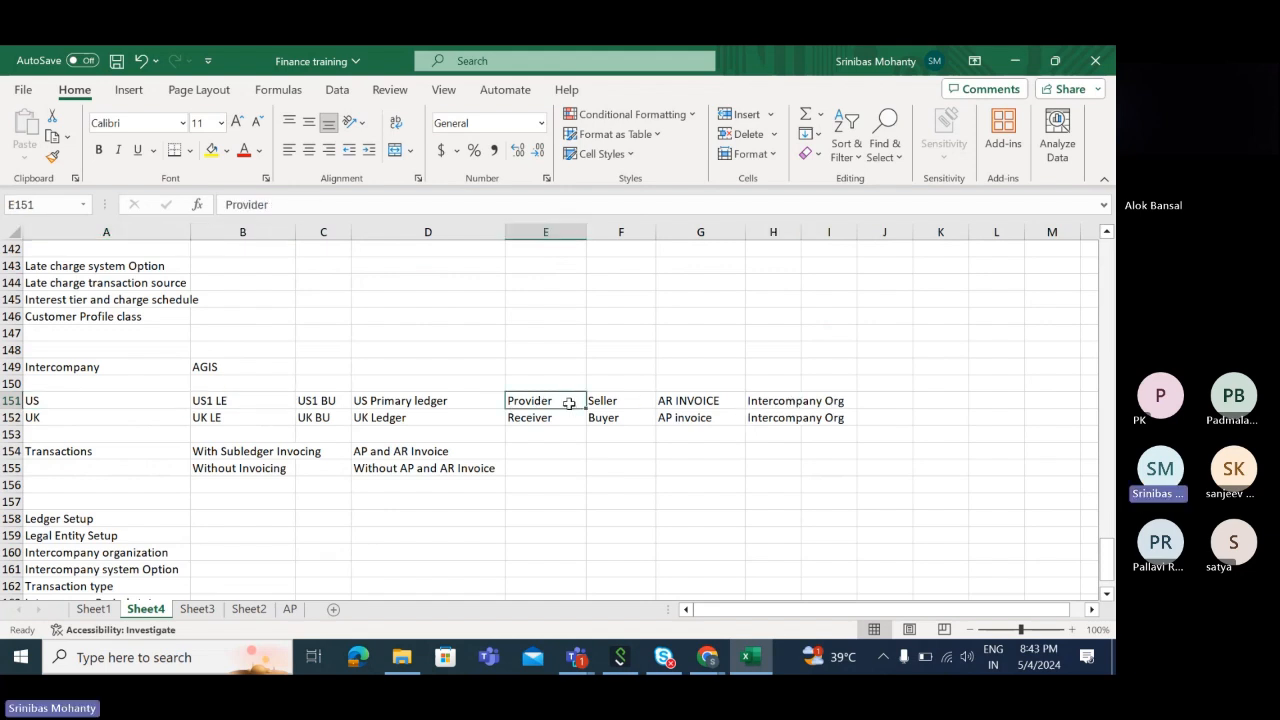
left_click(563, 418)
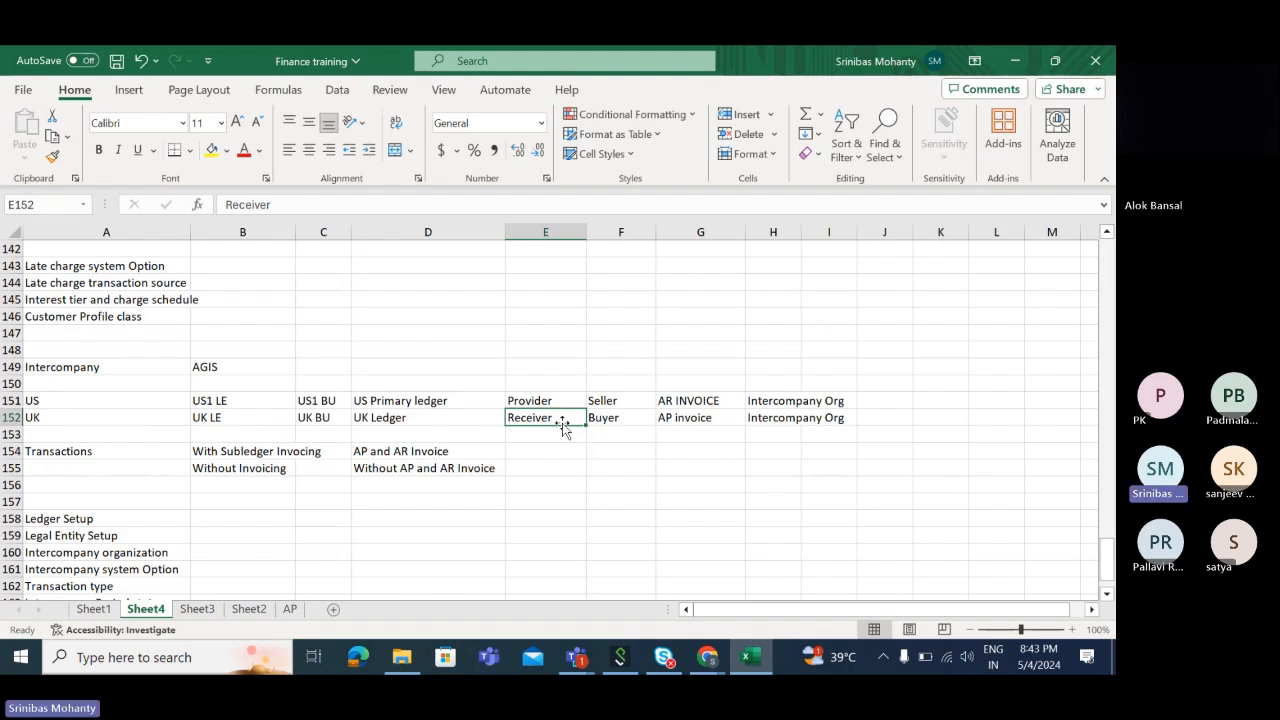
scroll(545, 330, "down", 2)
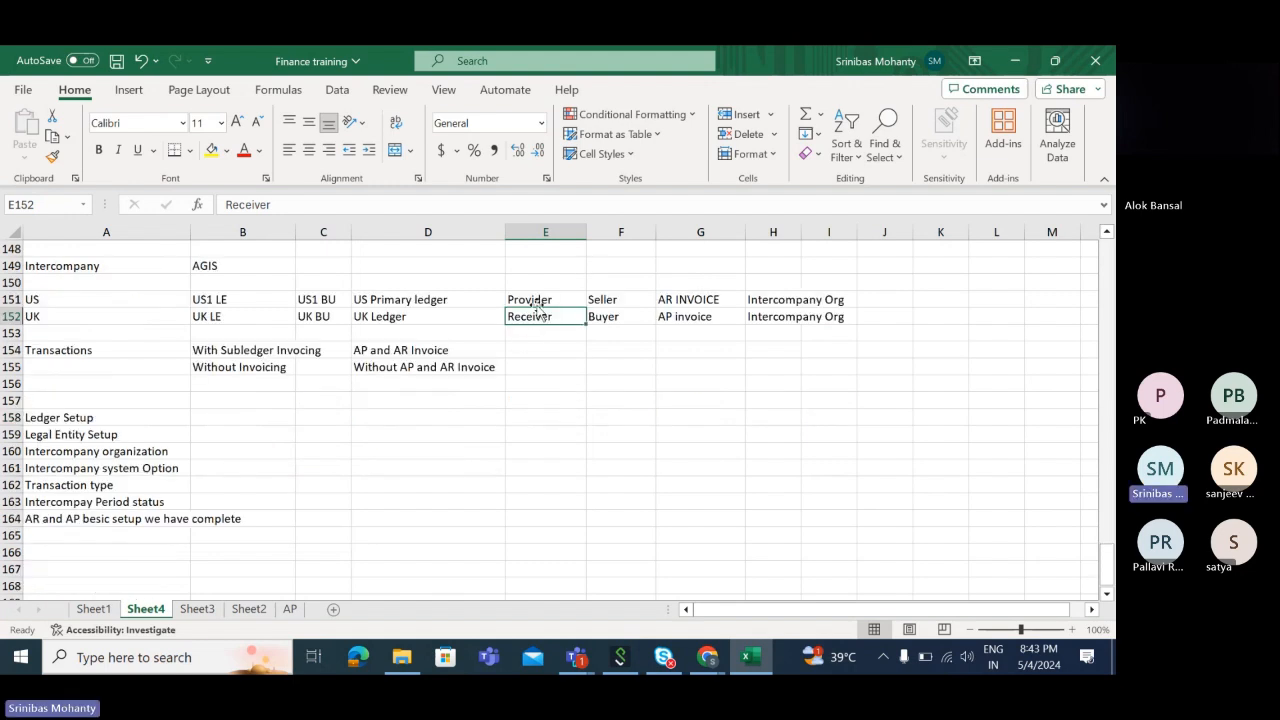
left_click(64, 535)
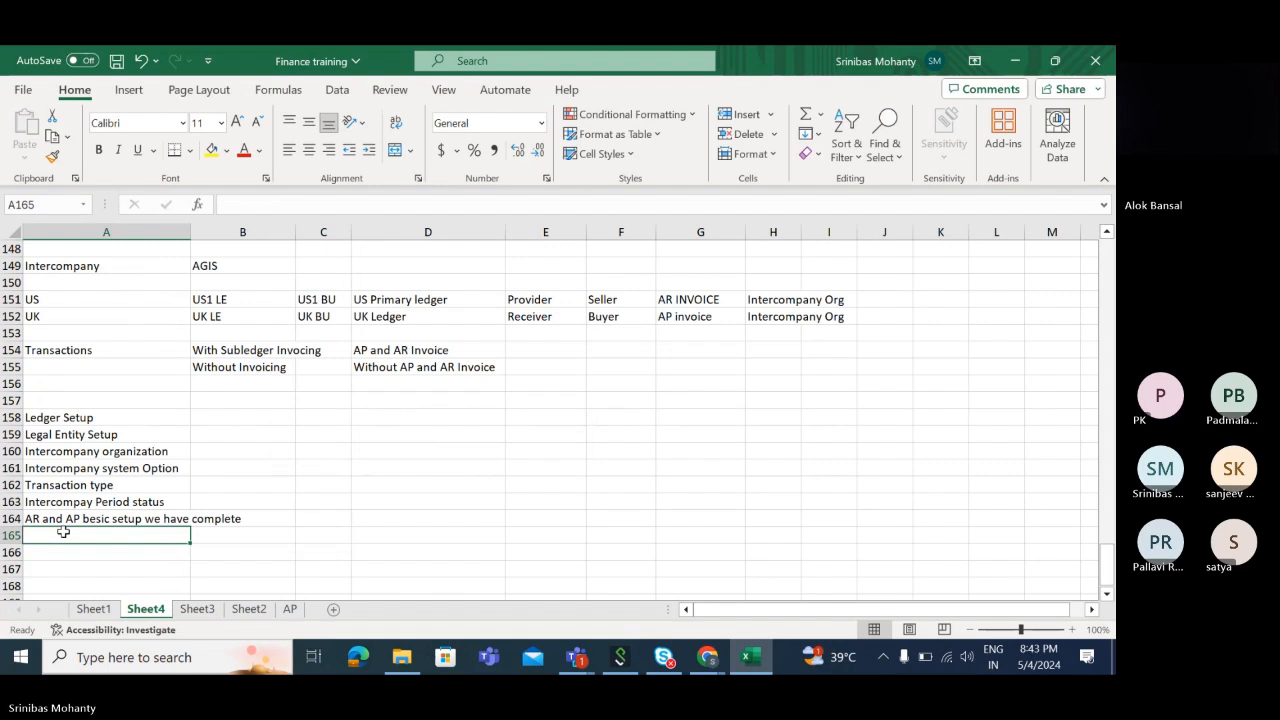
type("Define")
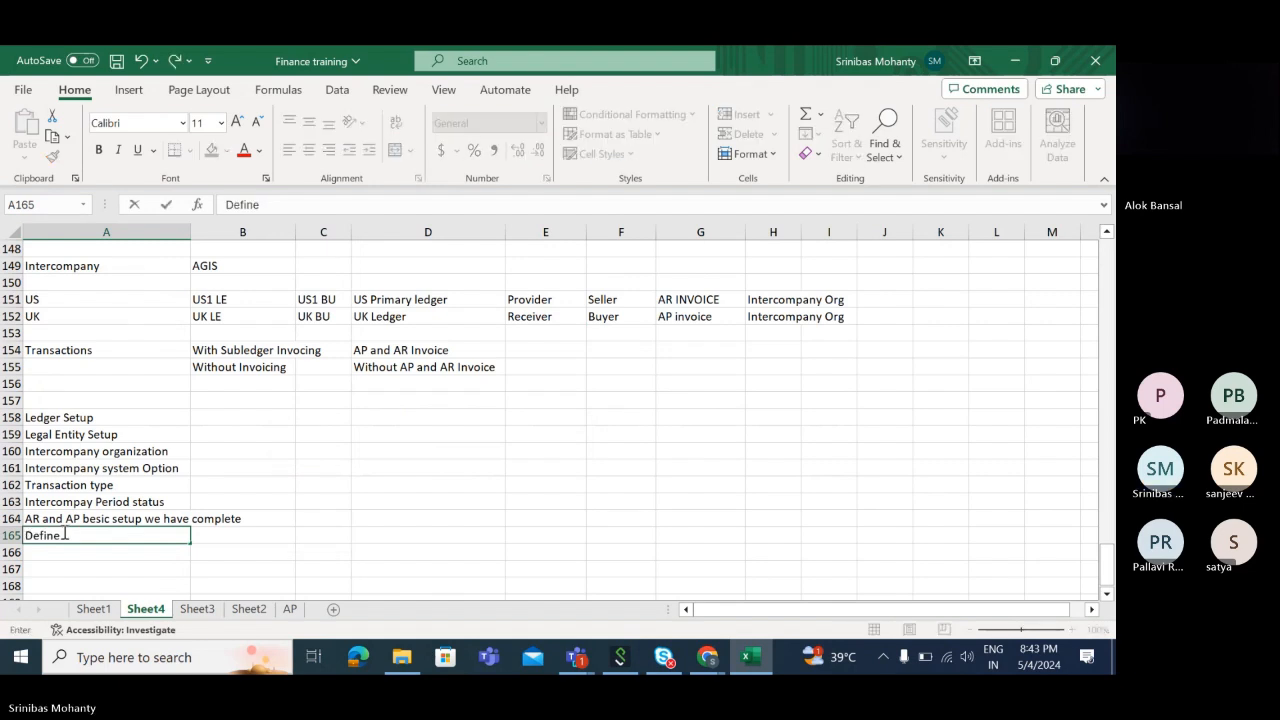
type(" youe")
key("BackSpace")
key("BackSpace")
key("BackSpace")
key("BackSpace")
key("BackSpace")
key("BackSpace")
key("BackSpace")
key("BackSpace")
key("BackSpace")
key("BackSpace")
Enter "Assign customer and supplier to you legal entity" in cell A165, below the AR and AP setup entry.
type("Assign customer an")
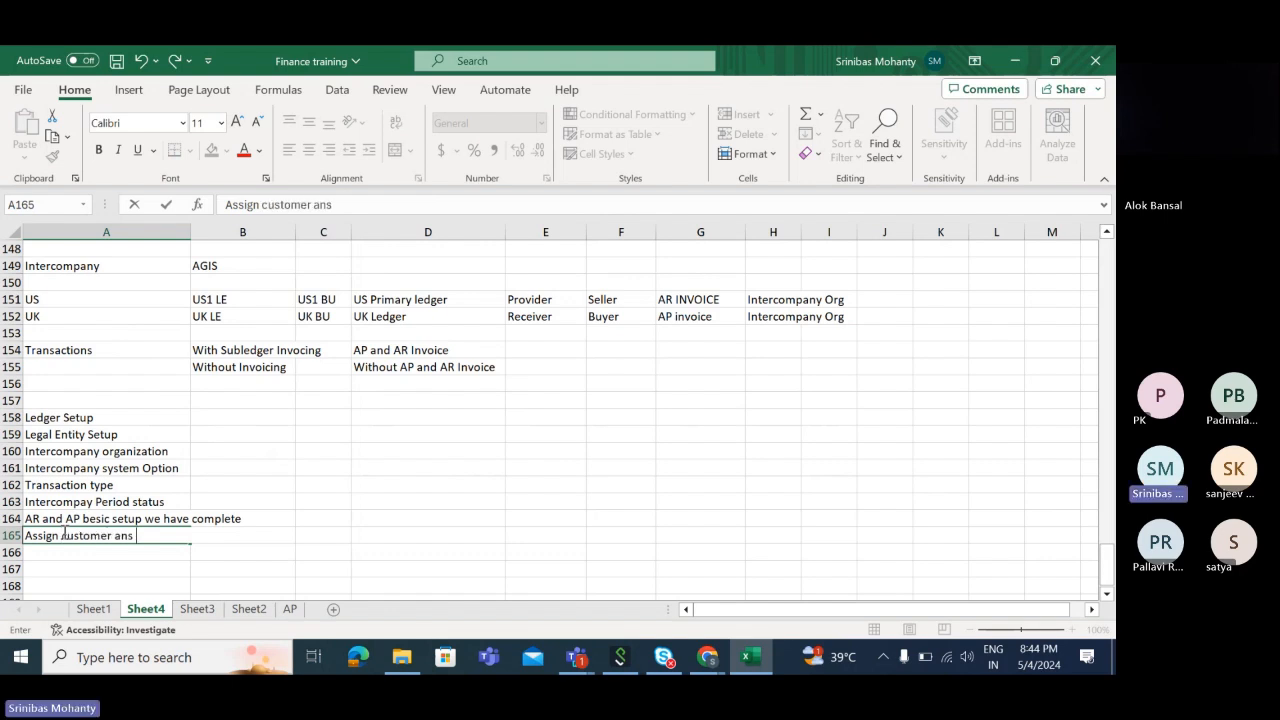
type("s")
type("d supplier")
type(" you legal en")
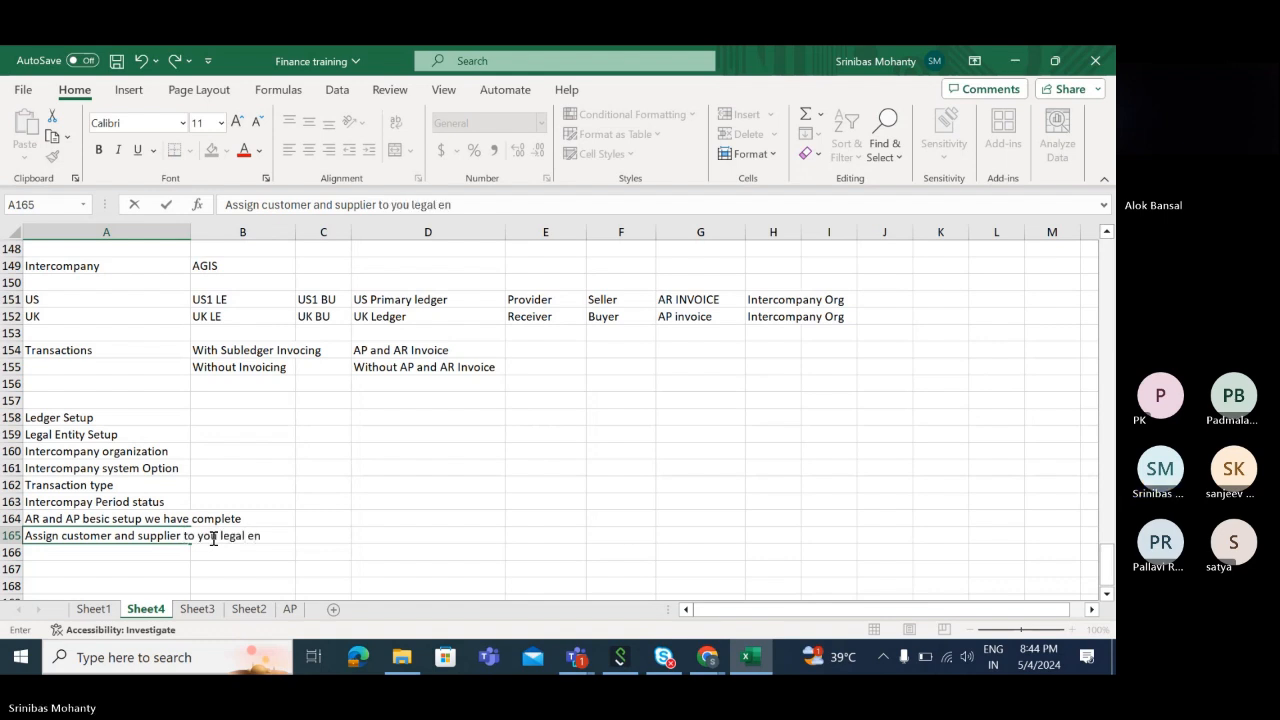
type("tity")
left_click(328, 484)
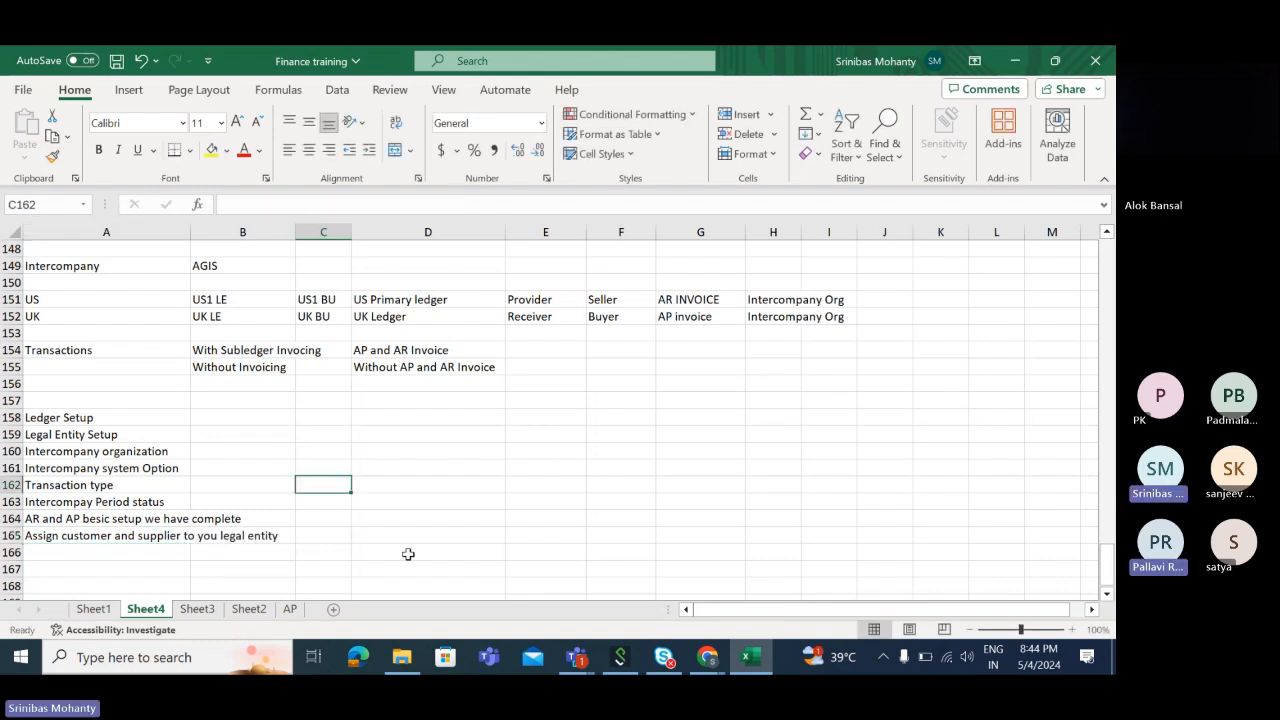
Review the US and UK rows' legal entities, ledgers and AR invoice entry, and the customer and supplier assignment entry in A165.
scroll(405, 550, "up", 2)
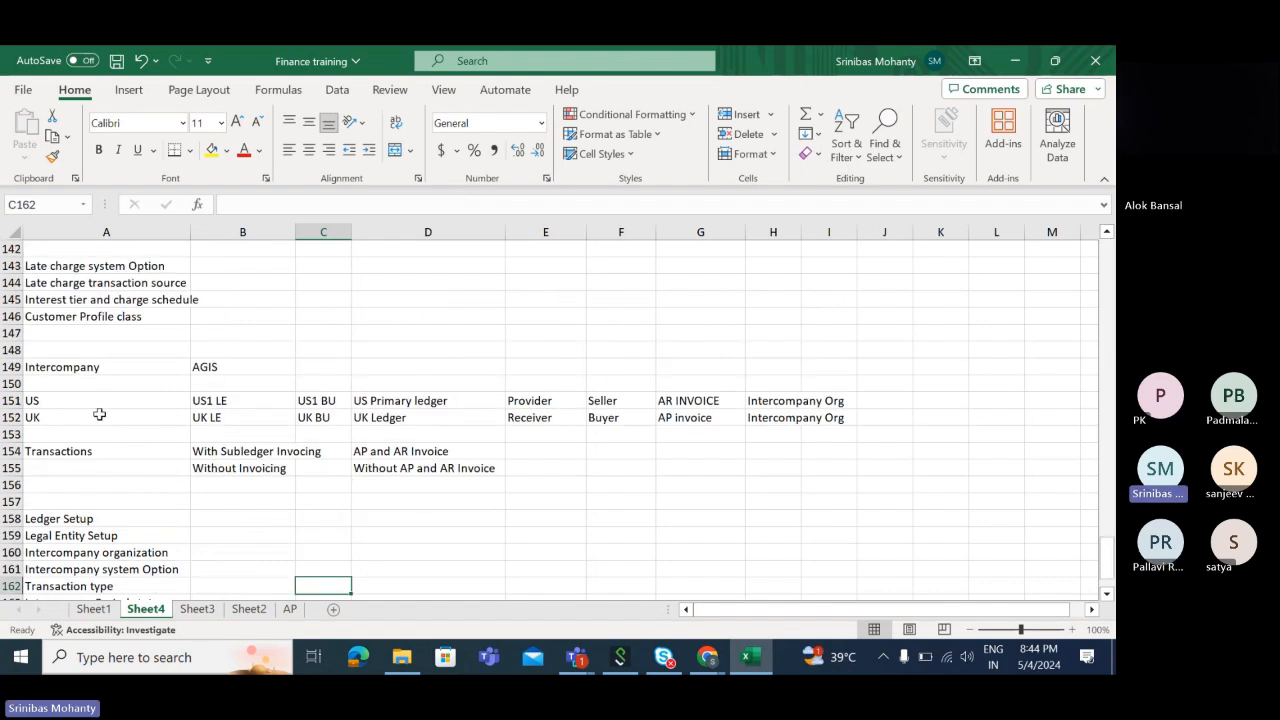
left_click_drag(73, 402, 288, 418)
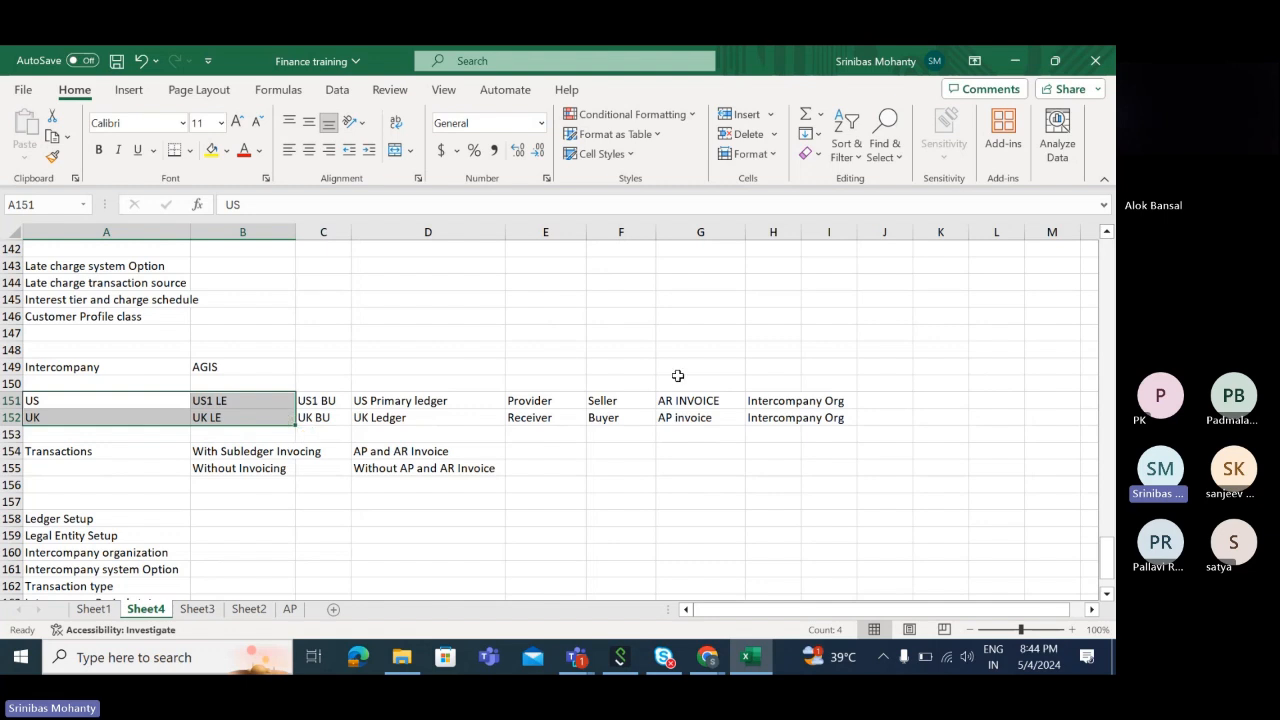
left_click(709, 398)
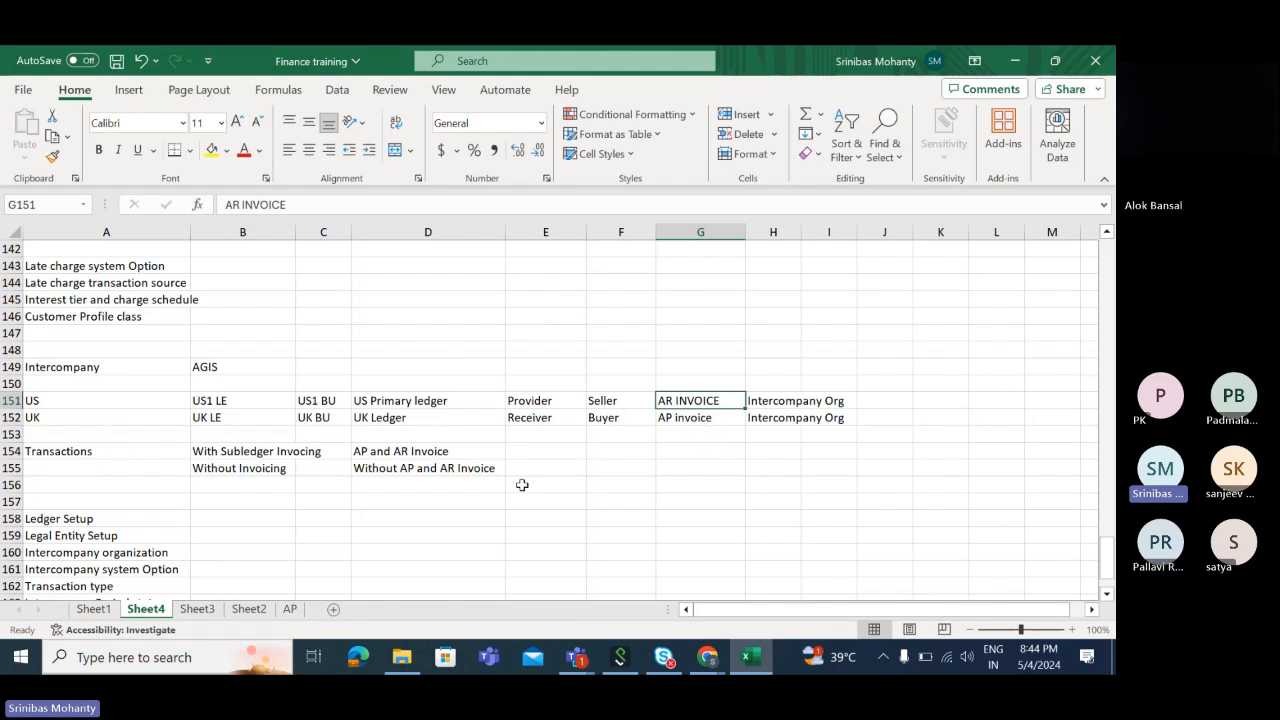
scroll(530, 482, "down", 3)
scroll(544, 471, "up", 4)
left_click(392, 472)
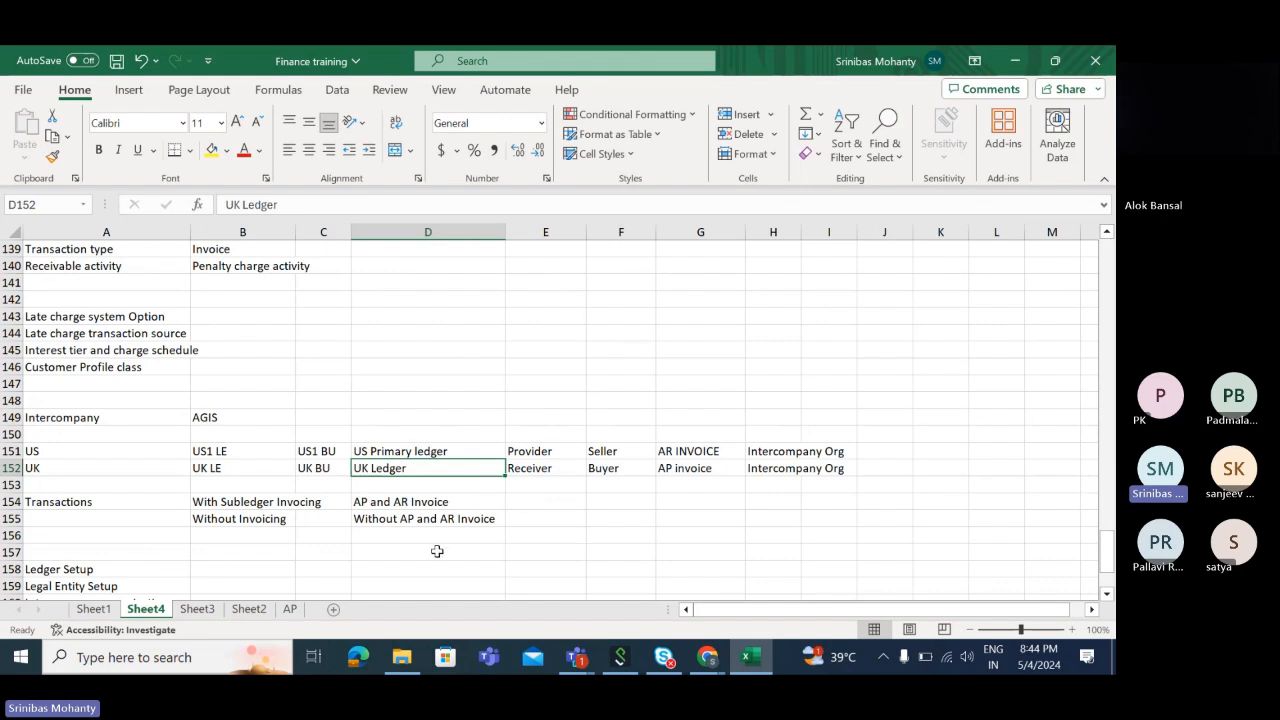
left_click(246, 469)
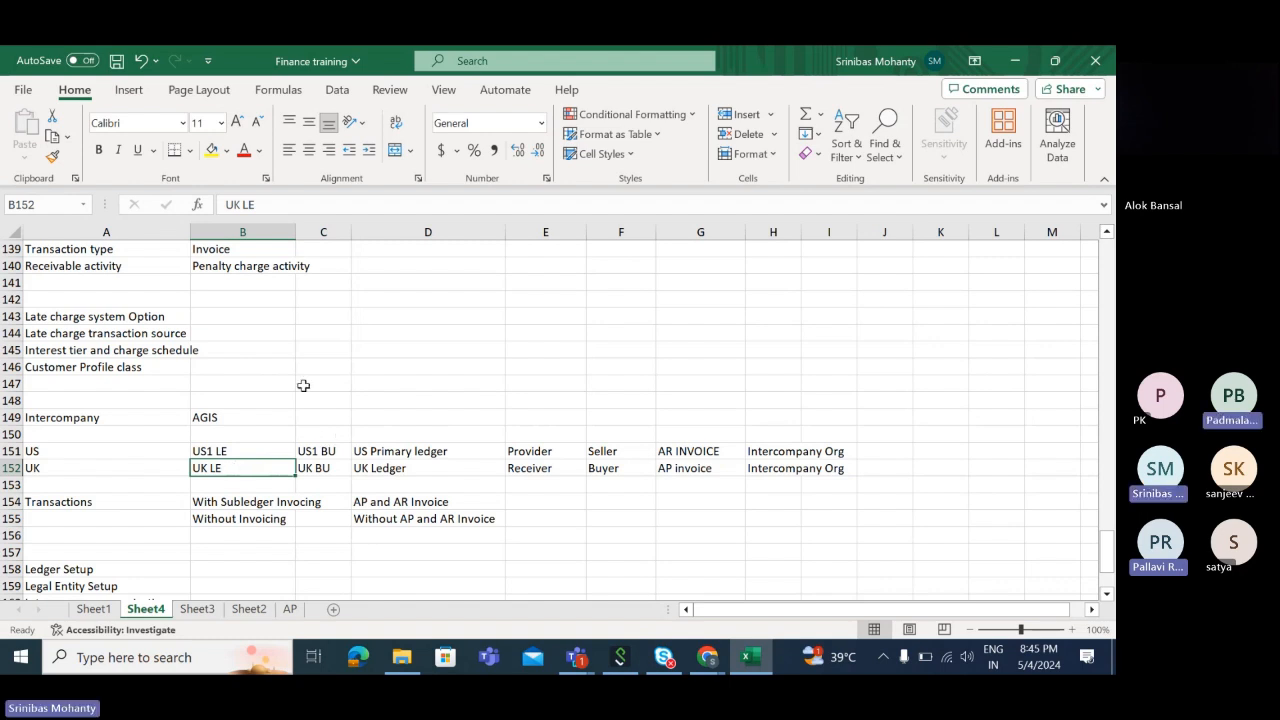
scroll(305, 385, "down", 3)
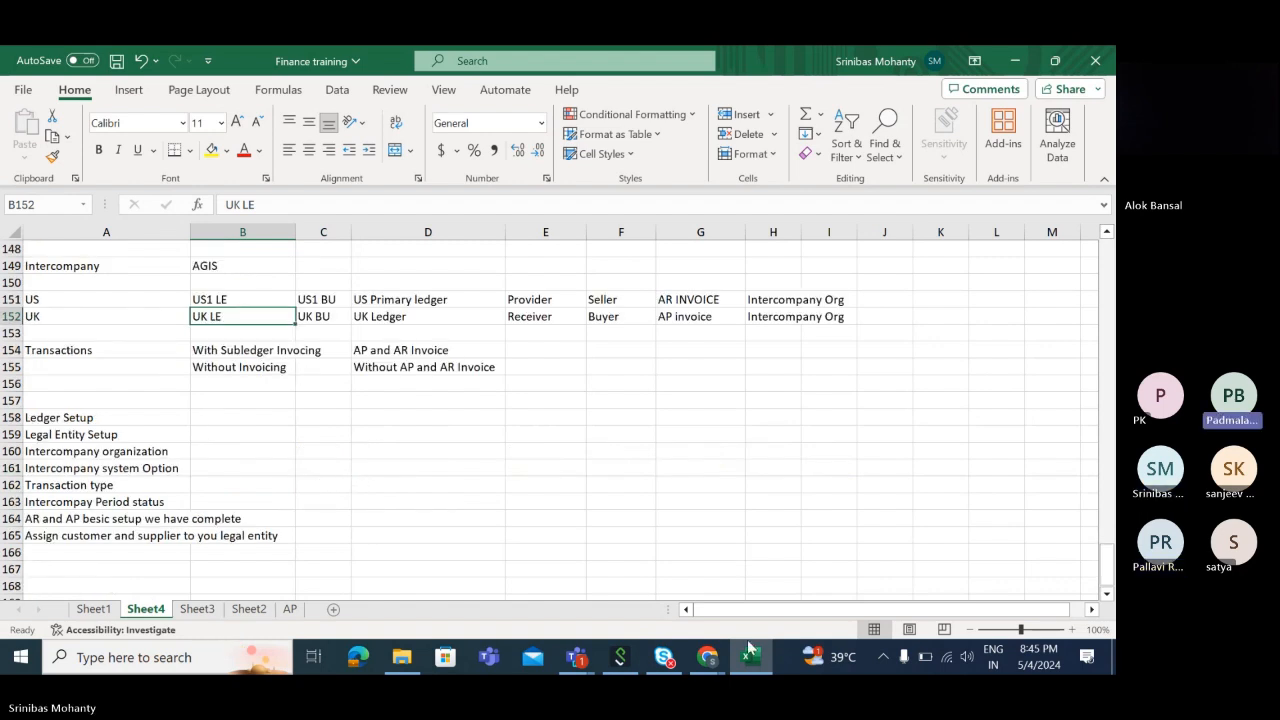
mouse_move(707, 657)
left_click(372, 438)
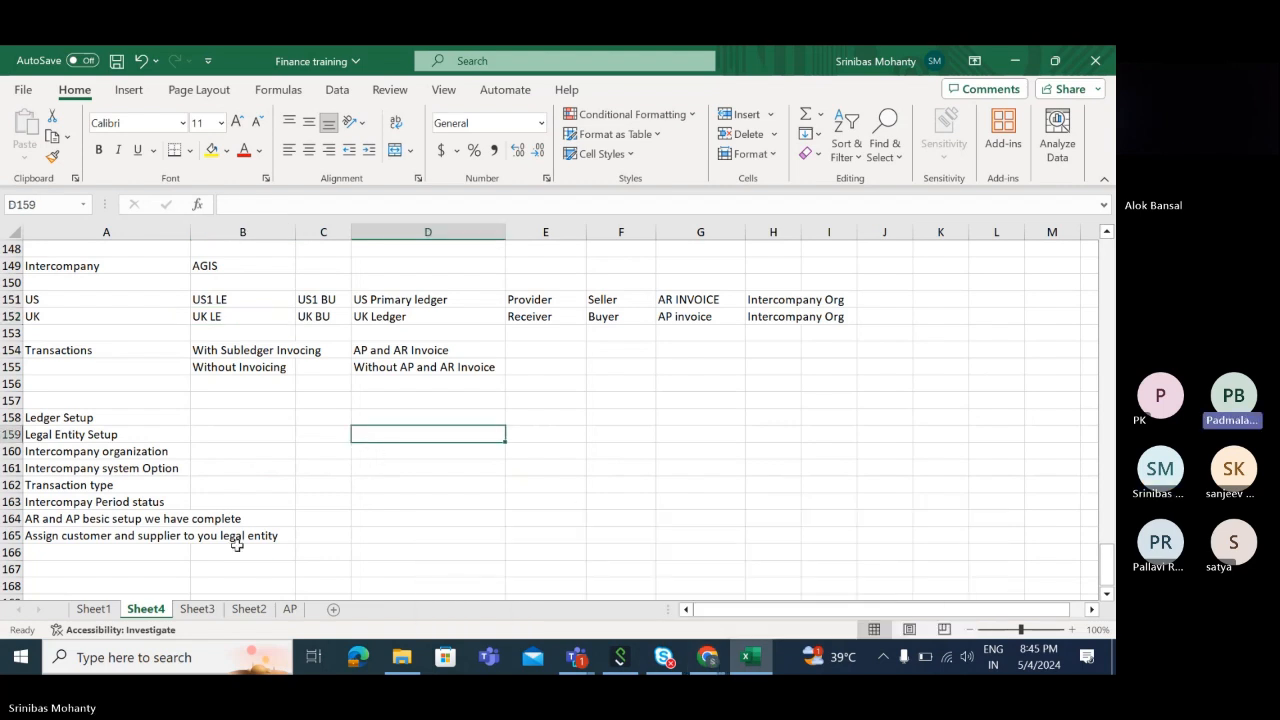
left_click(195, 536)
left_click(50, 536)
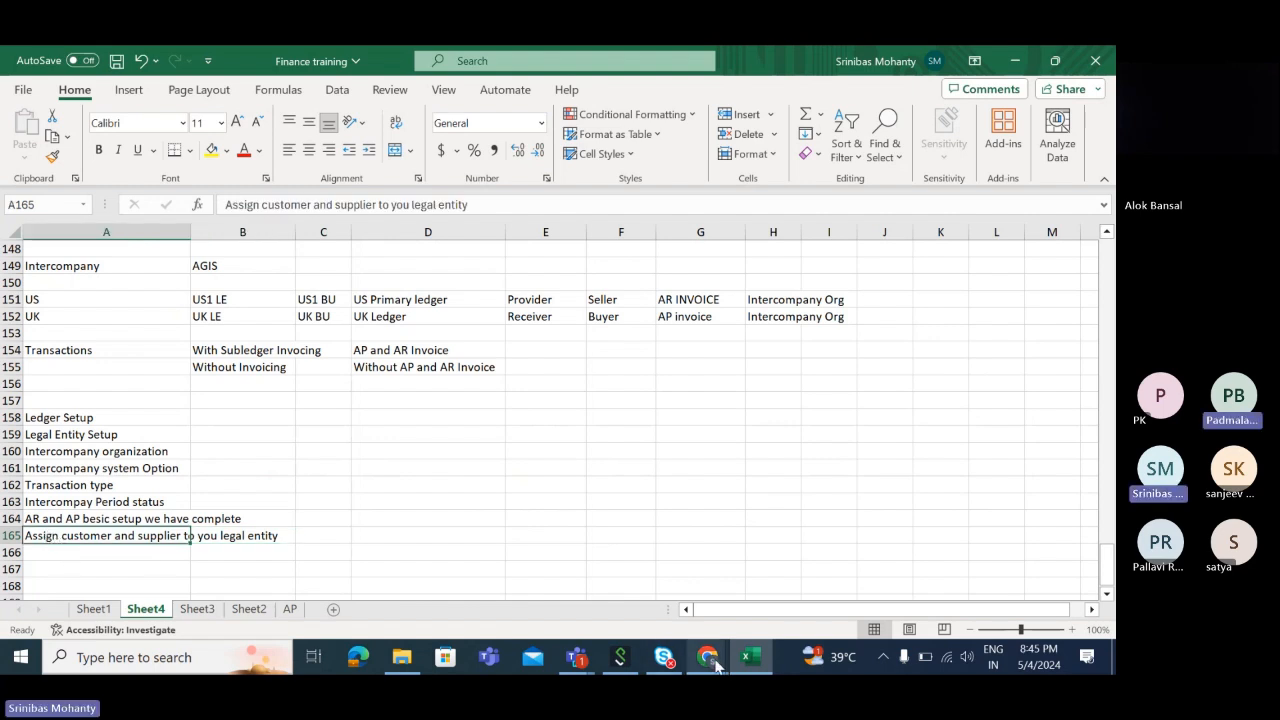
Switch to Oracle Fusion in Chrome, leave the period status page and open the Manage Intercompany Customer Supplier Association task.
mouse_move(714, 665)
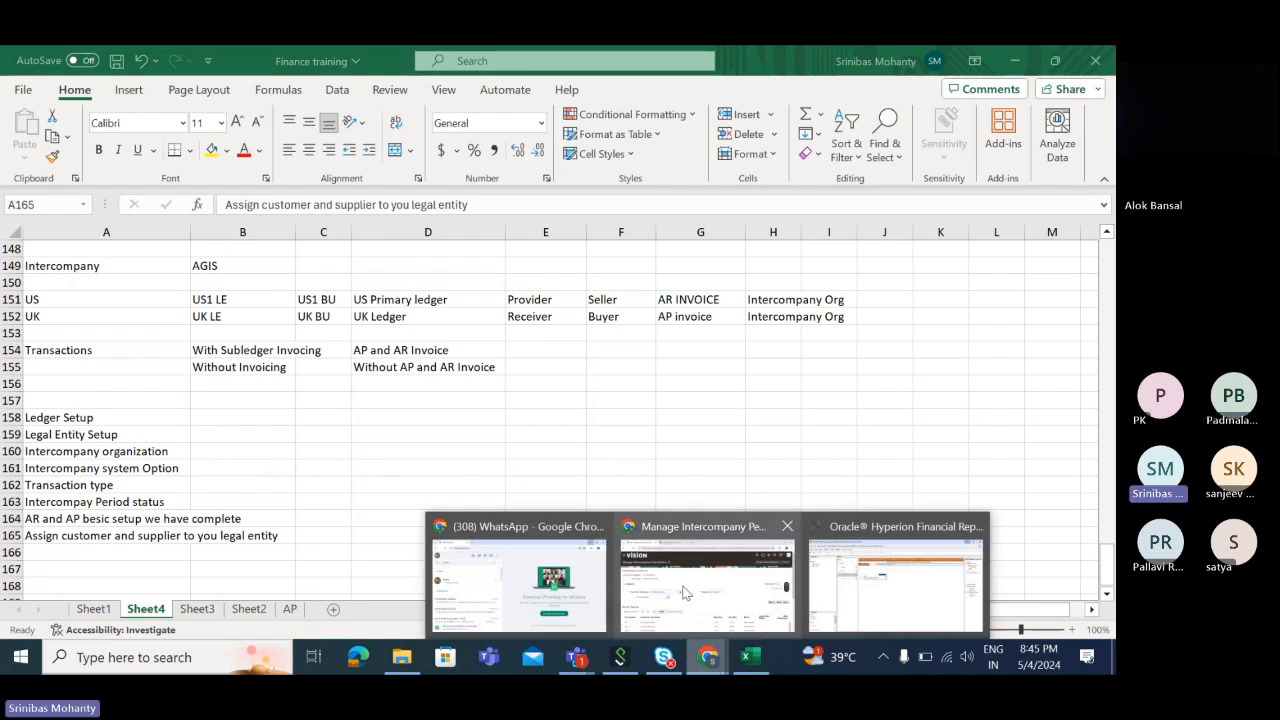
left_click(706, 585)
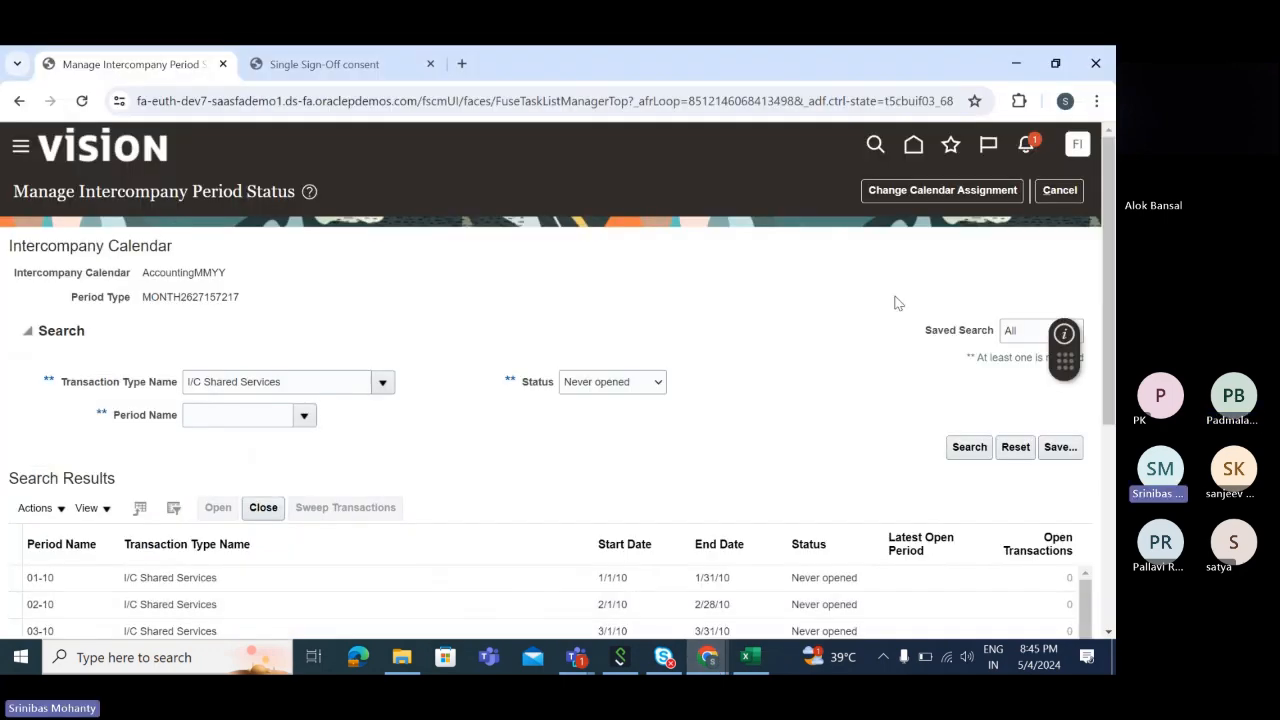
left_click(1066, 195)
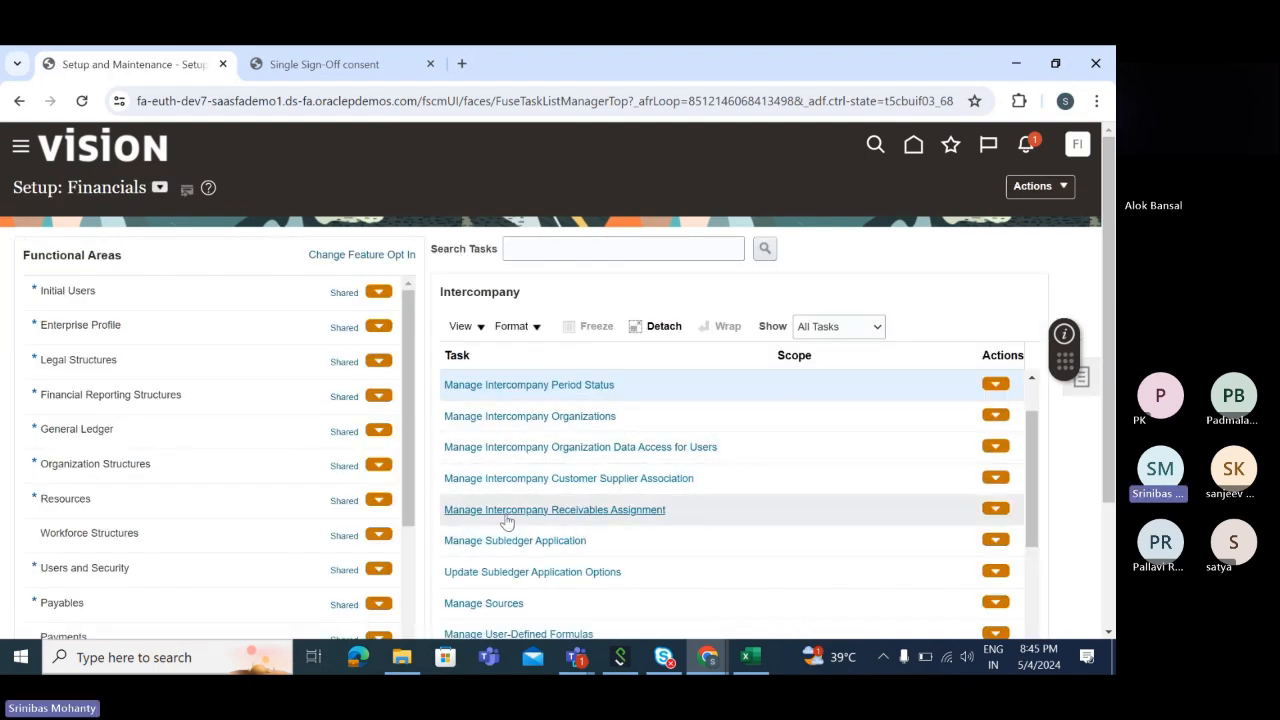
mouse_move(1030, 465)
left_mouse_down()
mouse_move(1020, 588)
mouse_move(1029, 457)
left_mouse_up()
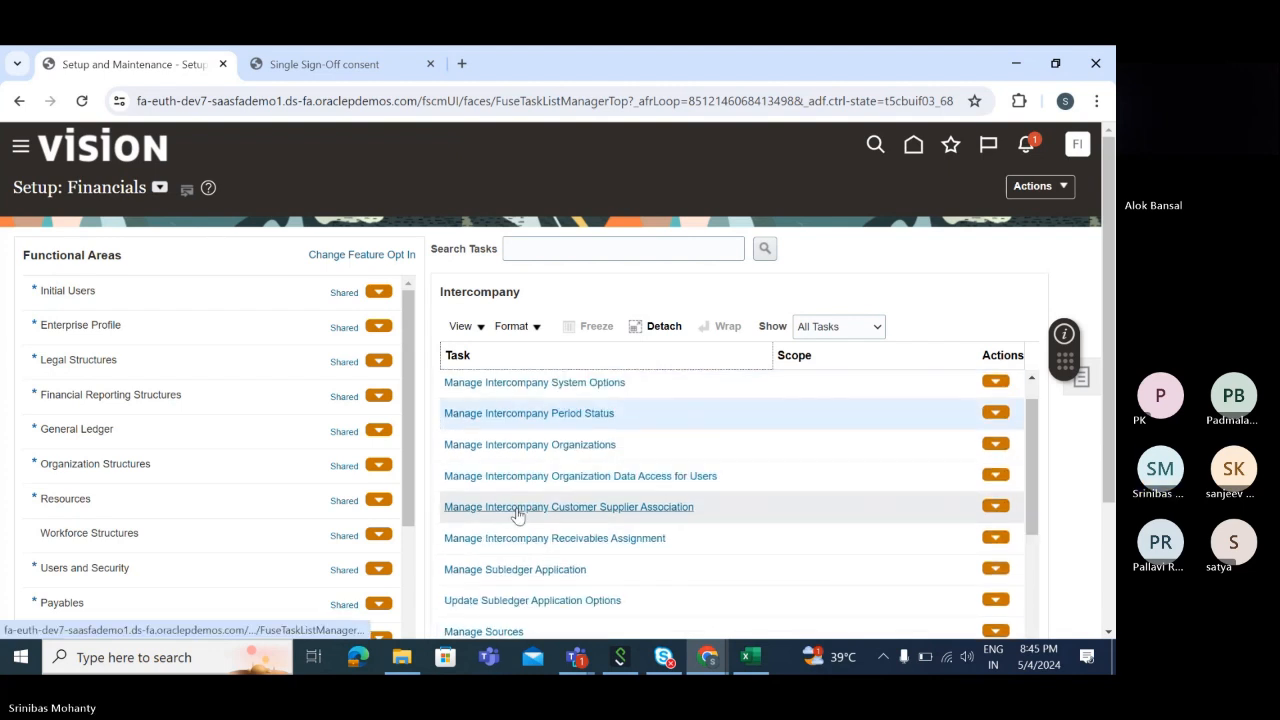
left_click(627, 509)
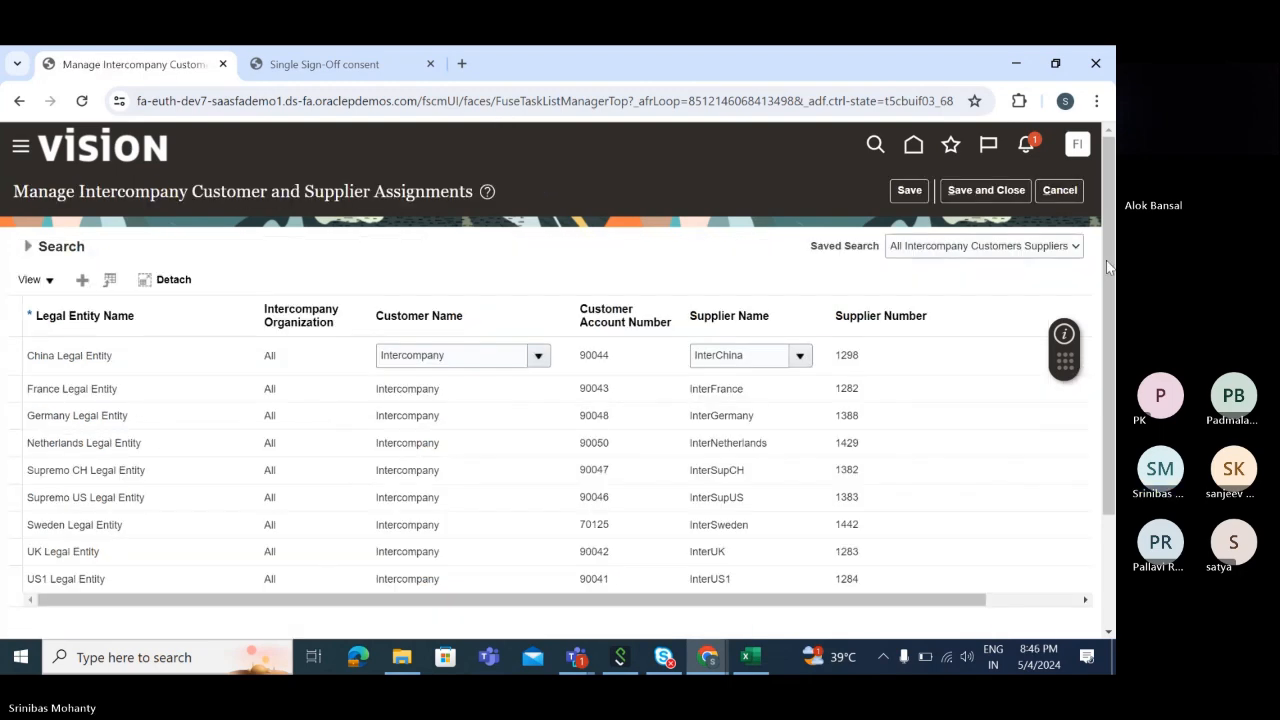
Examine the customer and supplier assignments of the UK and US1 legal entities, including the UK customer and supplier names.
scroll(1112, 280, "down", 2)
left_click(120, 449)
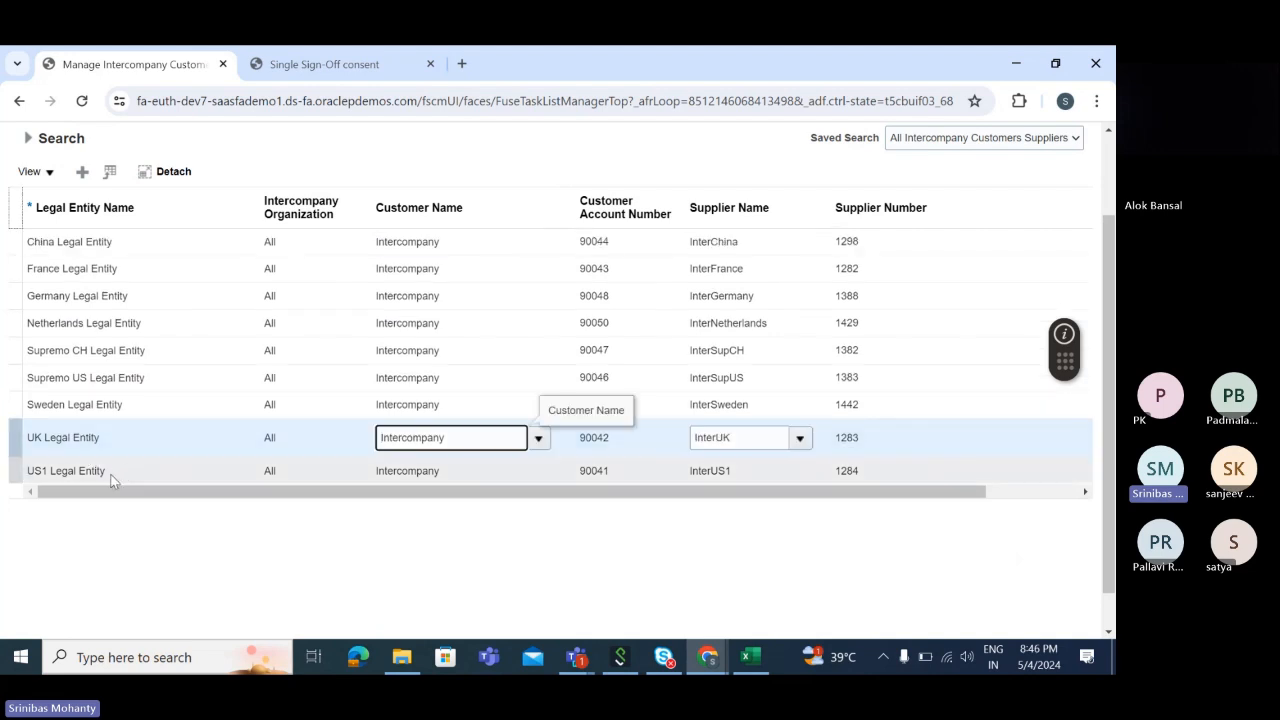
left_click(111, 472)
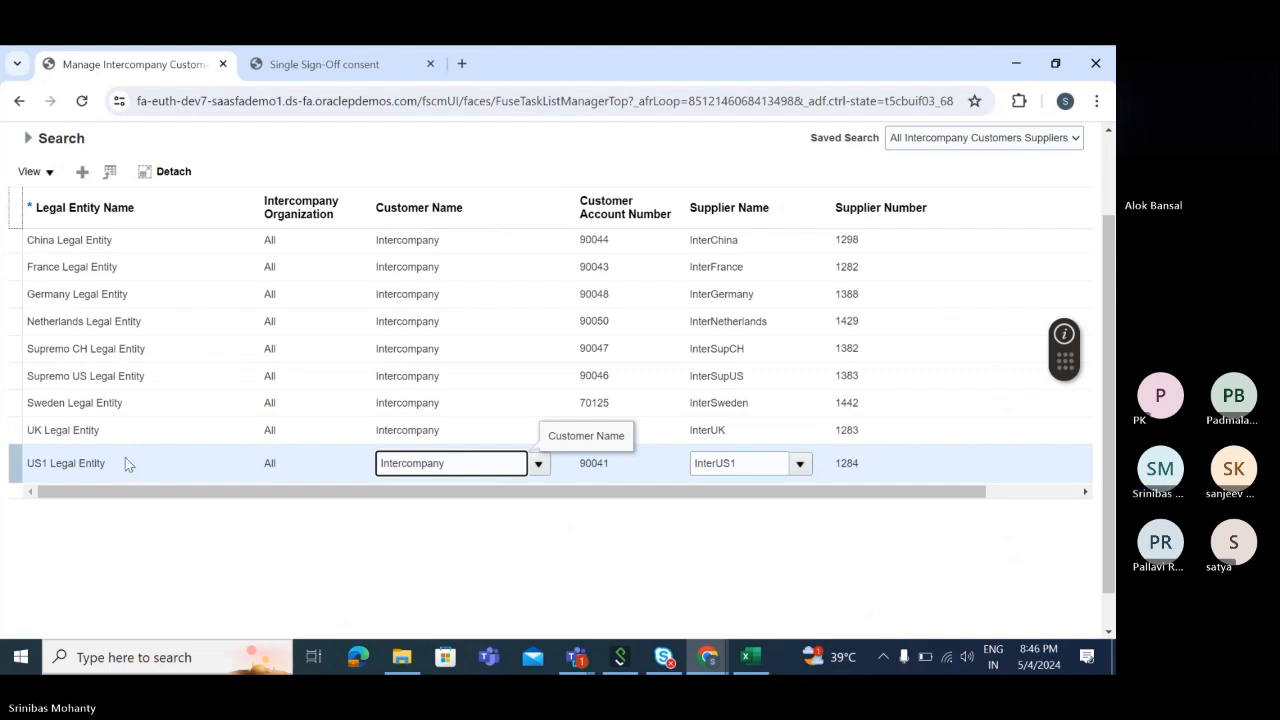
left_click(110, 436)
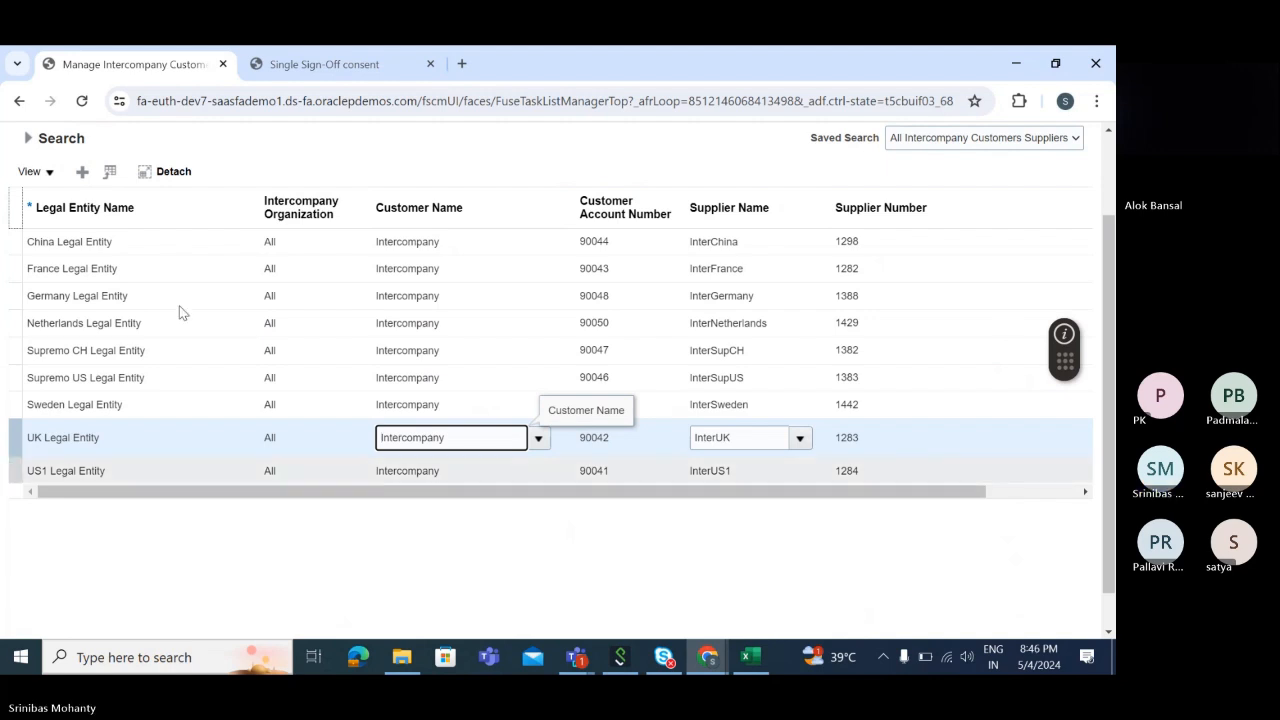
left_click_drag(582, 493, 366, 508)
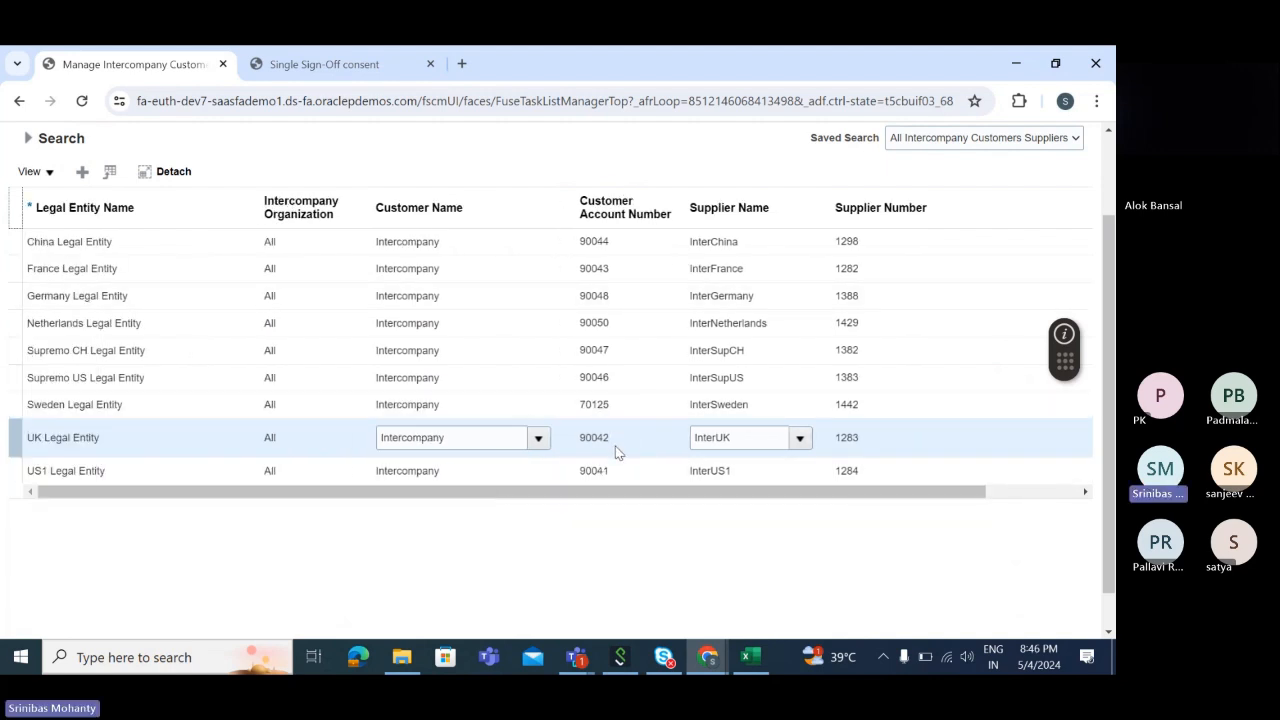
left_click(765, 440)
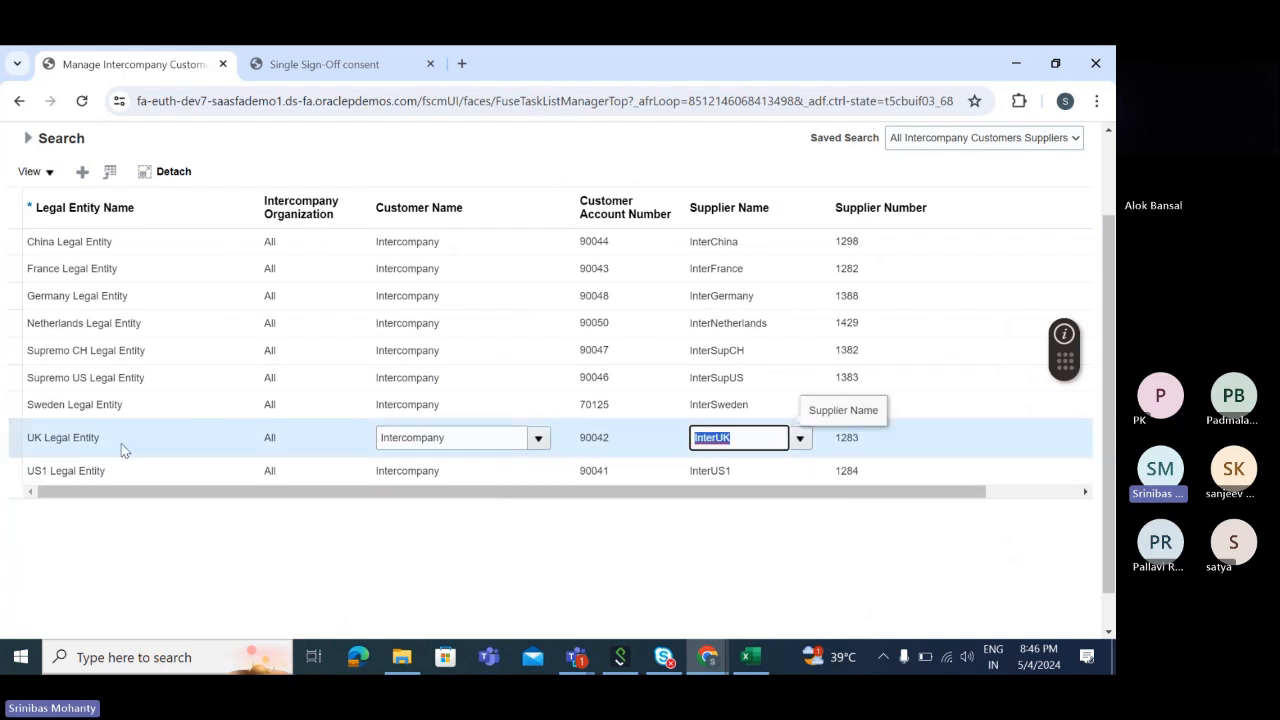
left_click(458, 440)
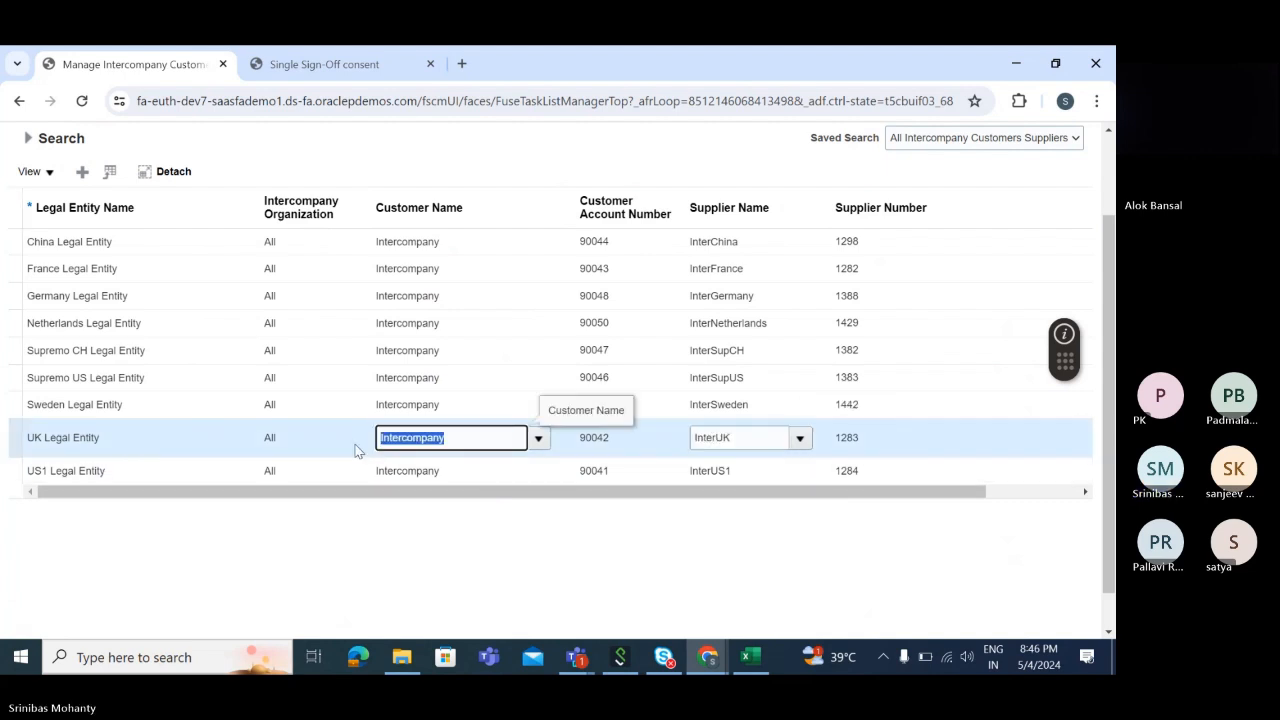
left_click(496, 437)
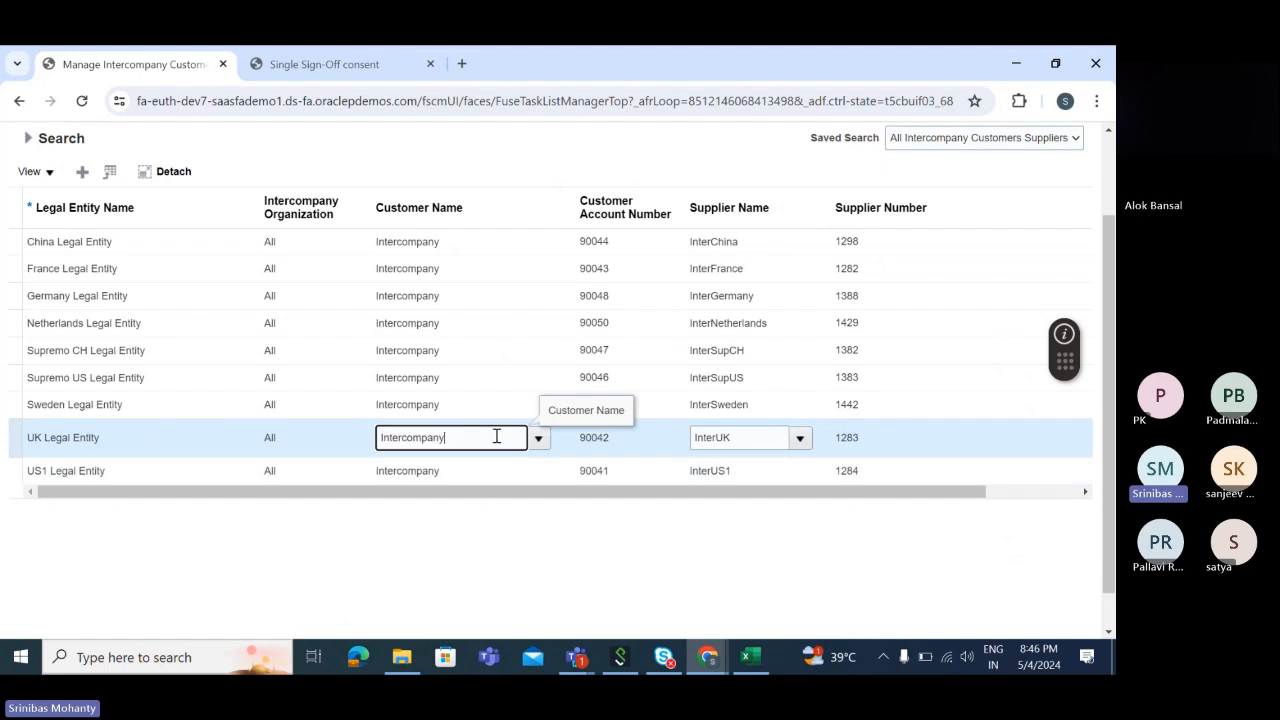
left_click(232, 441)
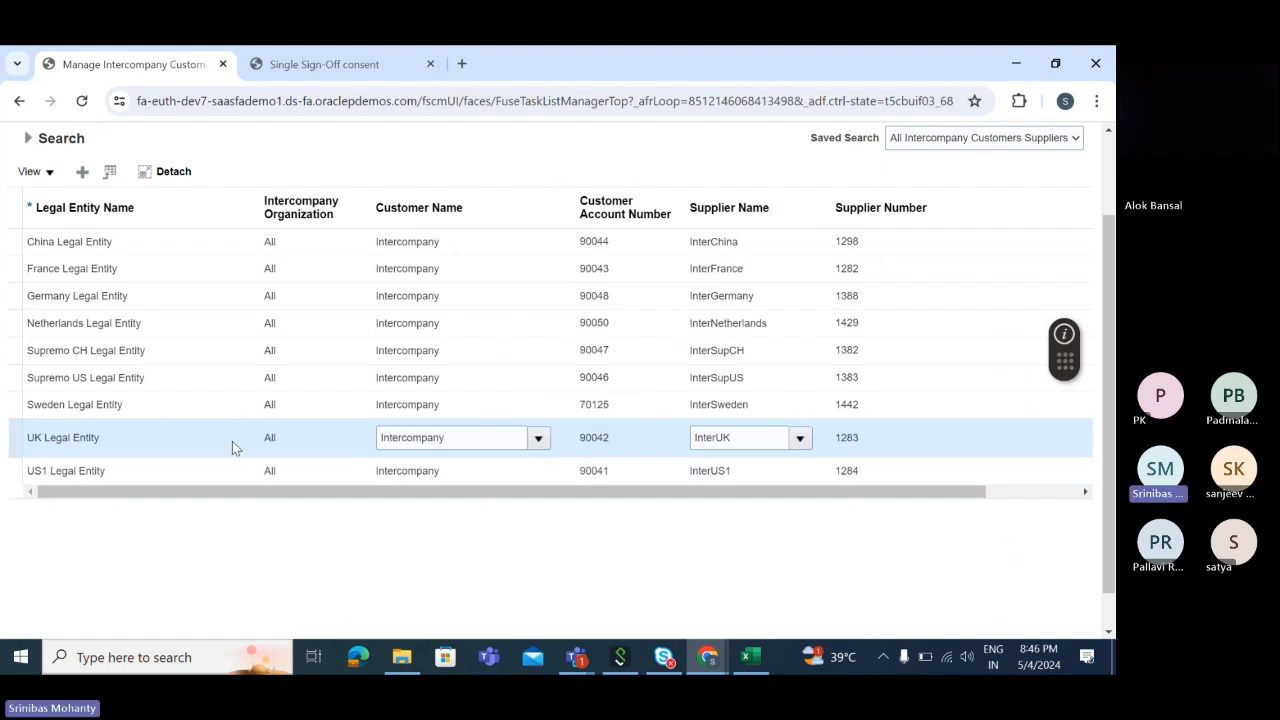
Search the customer accounts named Intercompany from the UK Legal Entity's customer name, review the matching accounts and close the search.
left_click(473, 437)
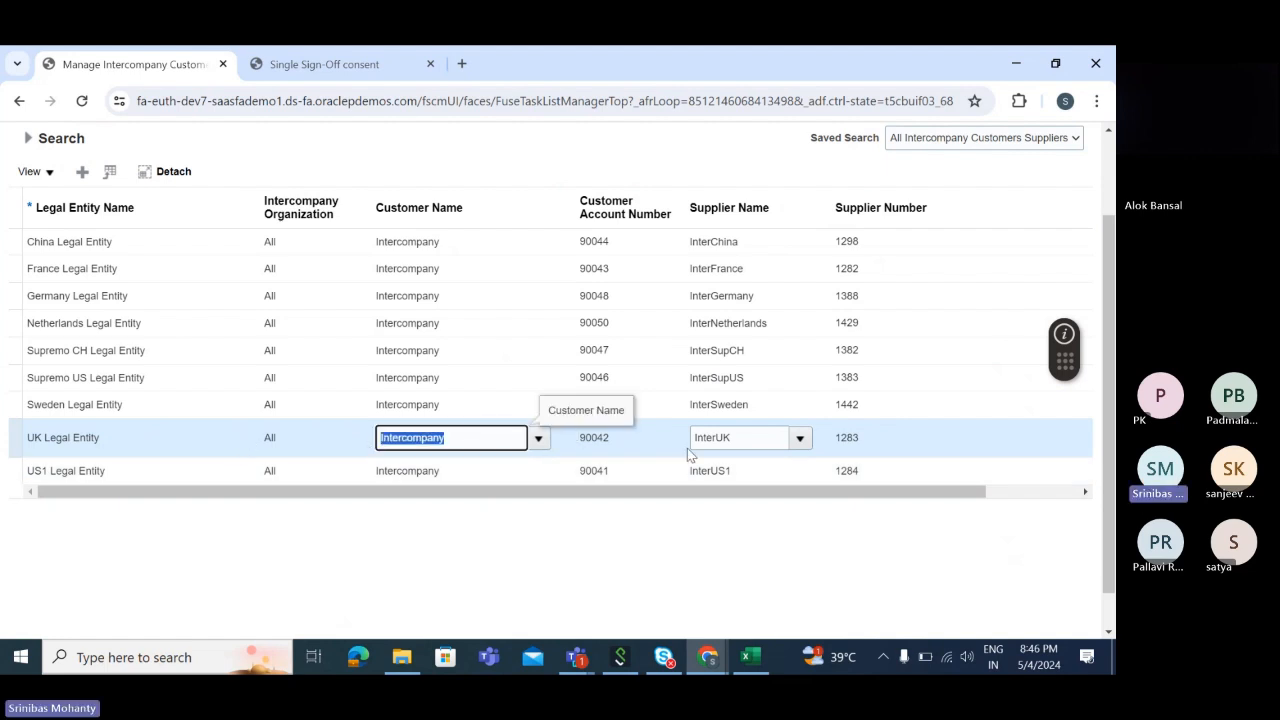
left_click(760, 439)
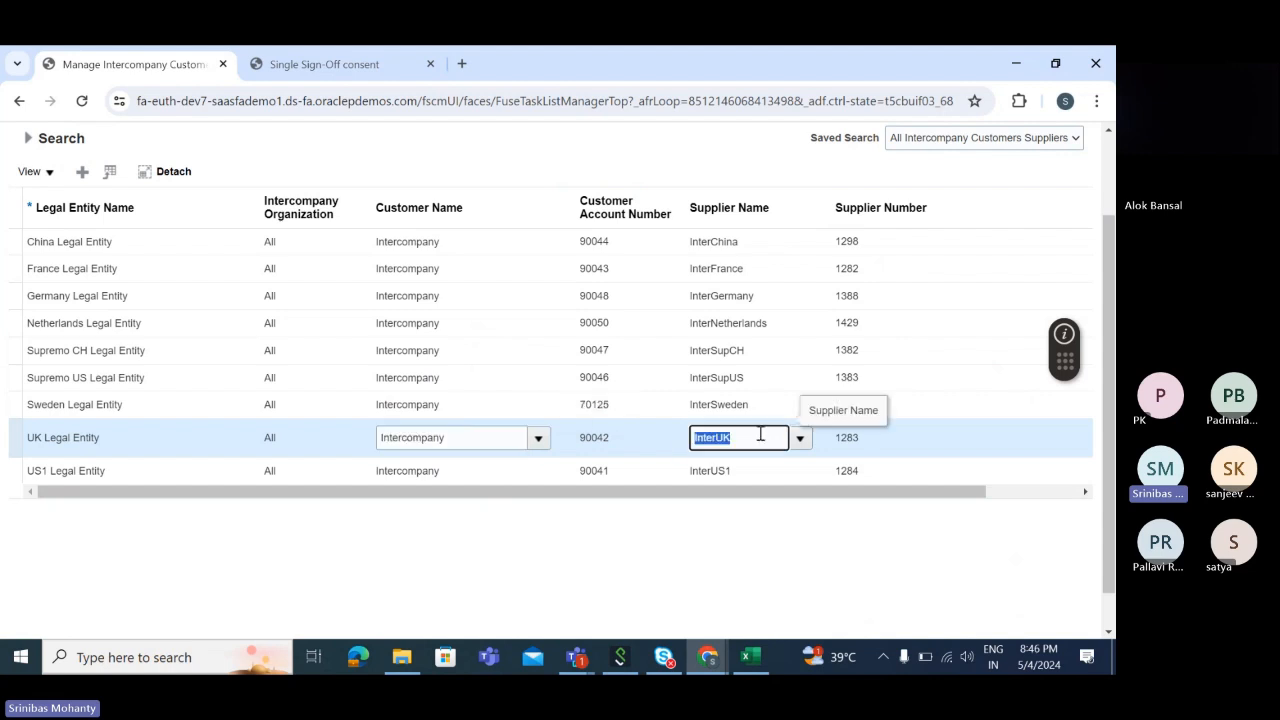
left_click(481, 437)
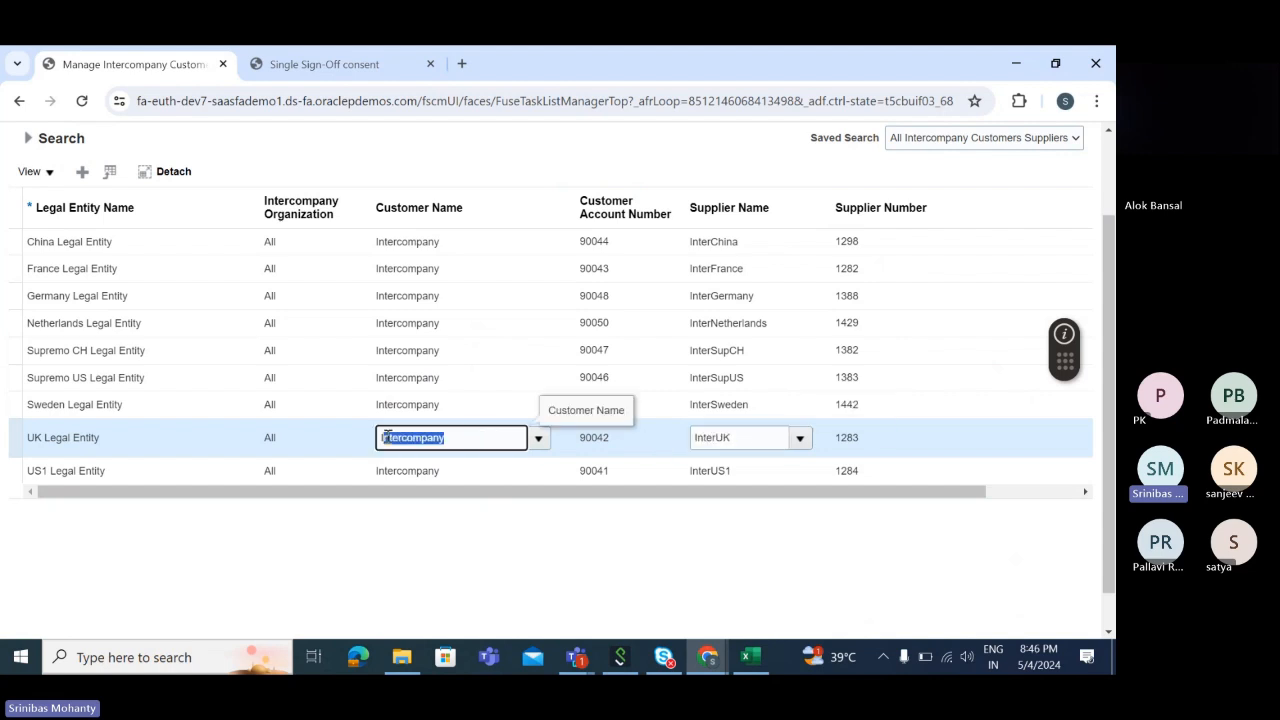
left_click(541, 439)
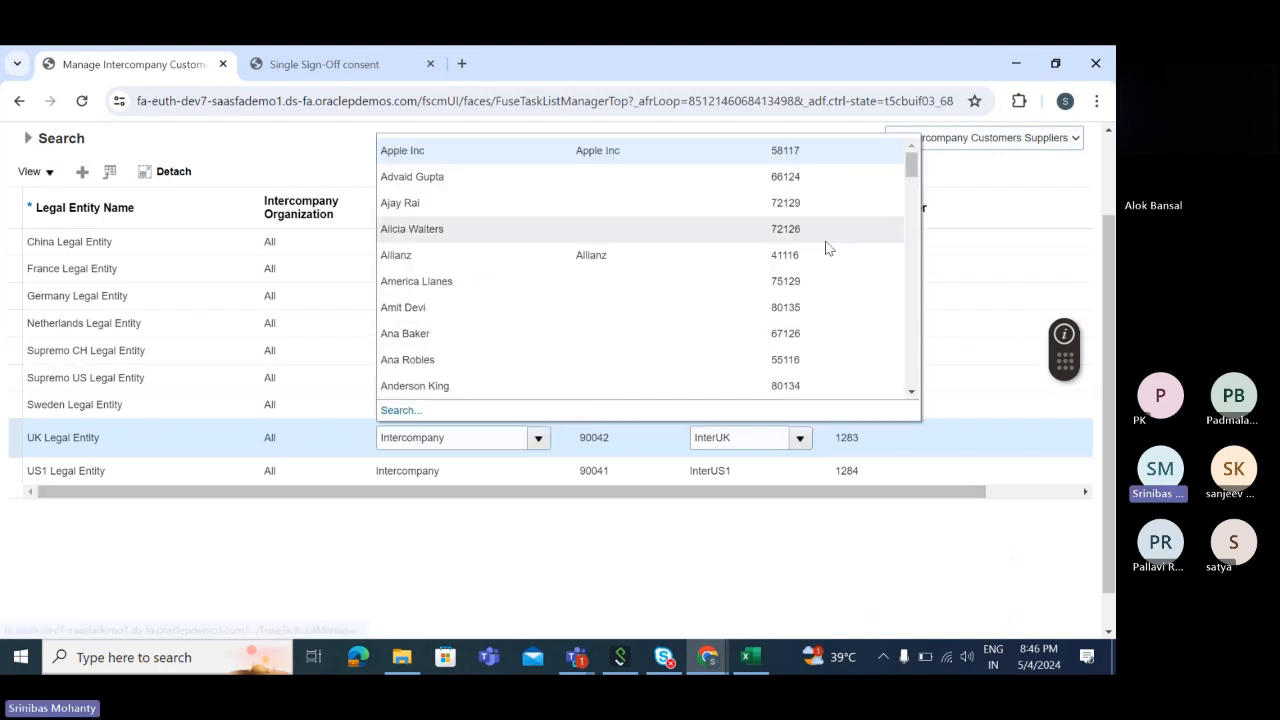
left_click(398, 410)
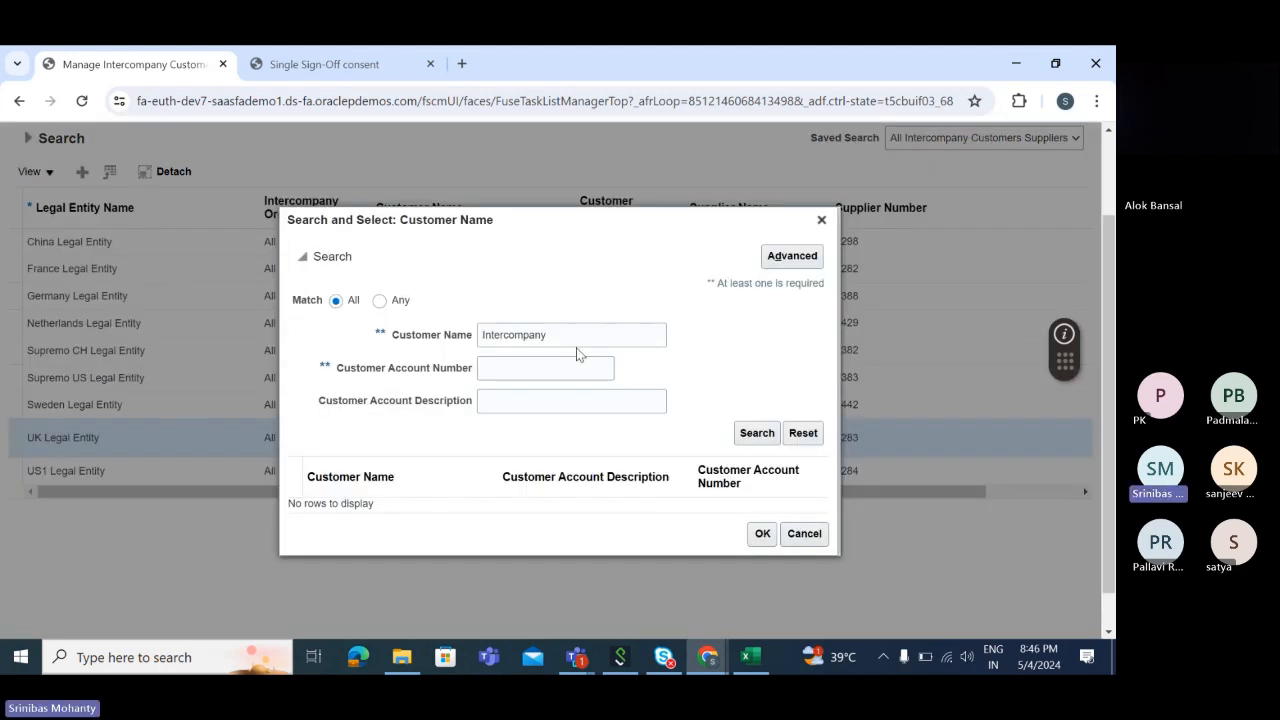
left_click(740, 432)
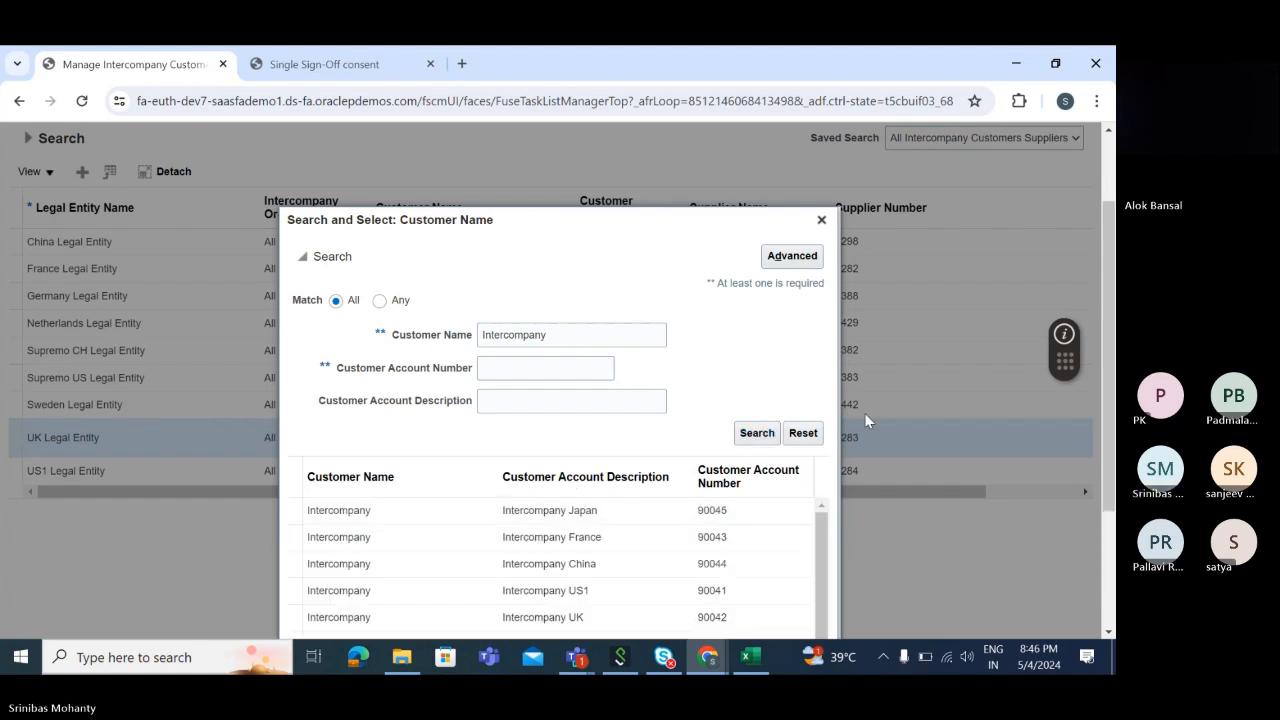
scroll(1107, 402, "down", 2)
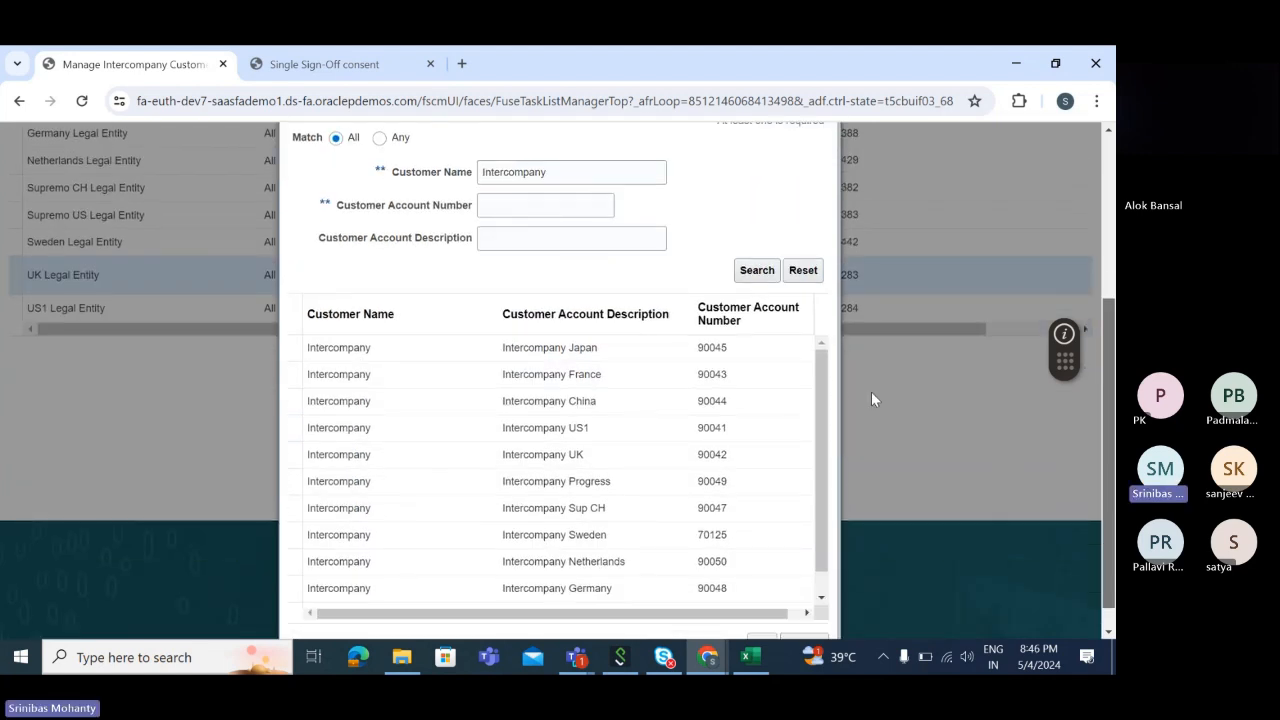
mouse_move(821, 385)
left_mouse_down()
mouse_move(824, 420)
mouse_move(824, 391)
left_mouse_up()
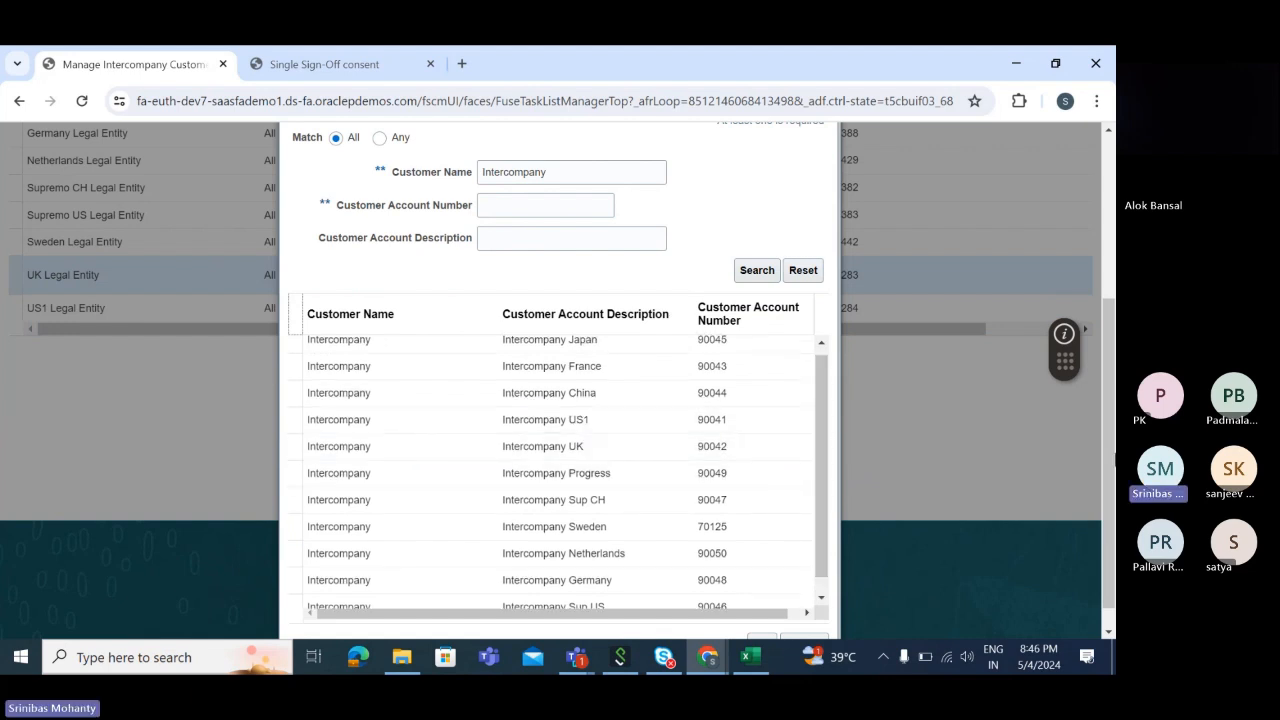
scroll(1110, 468, "down", 2)
left_click(762, 615)
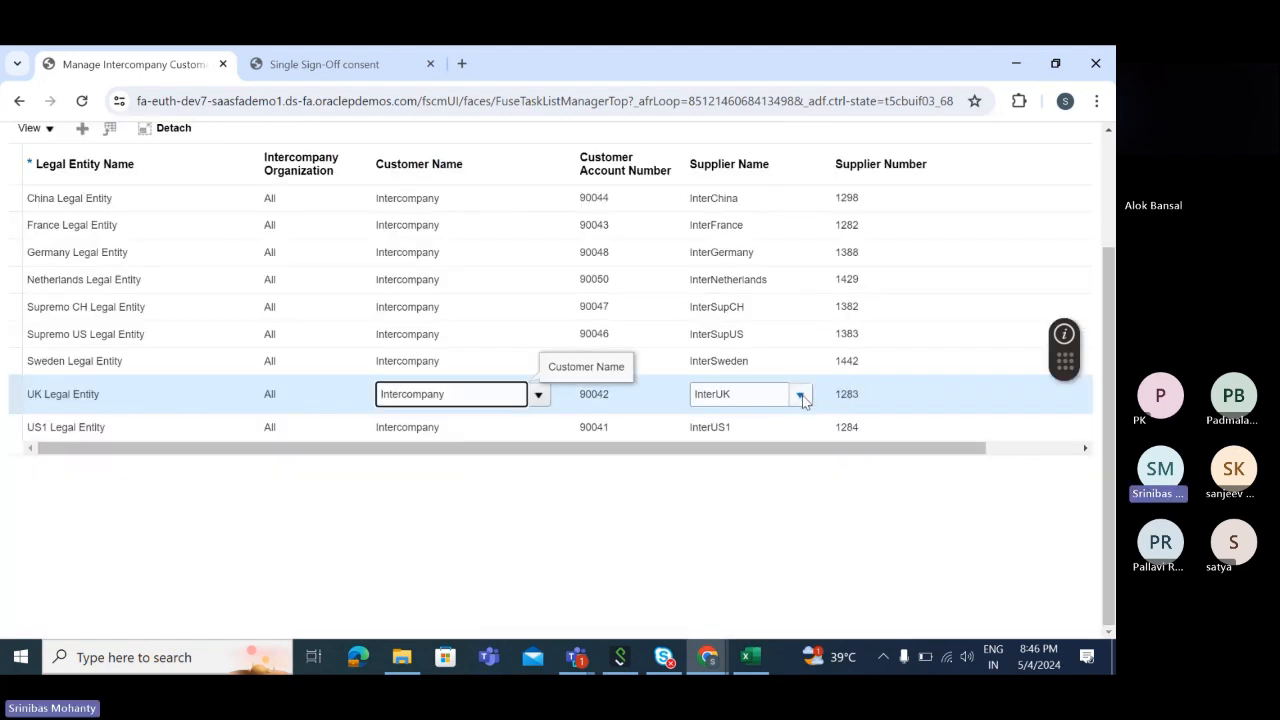
Search suppliers for "Inter" from the UK Legal Entity's supplier name, review the list, cancel the search and leave the assignments page.
left_click(800, 396)
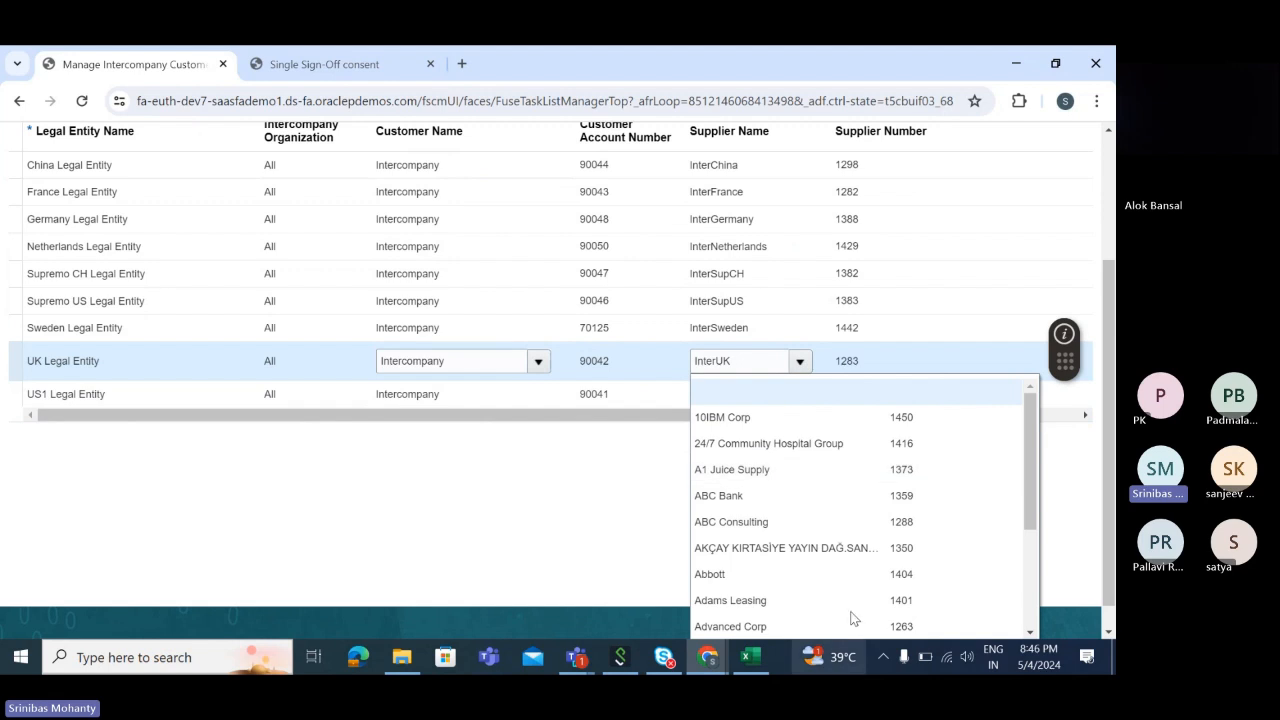
scroll(800, 612, "down", 1)
left_click(712, 620)
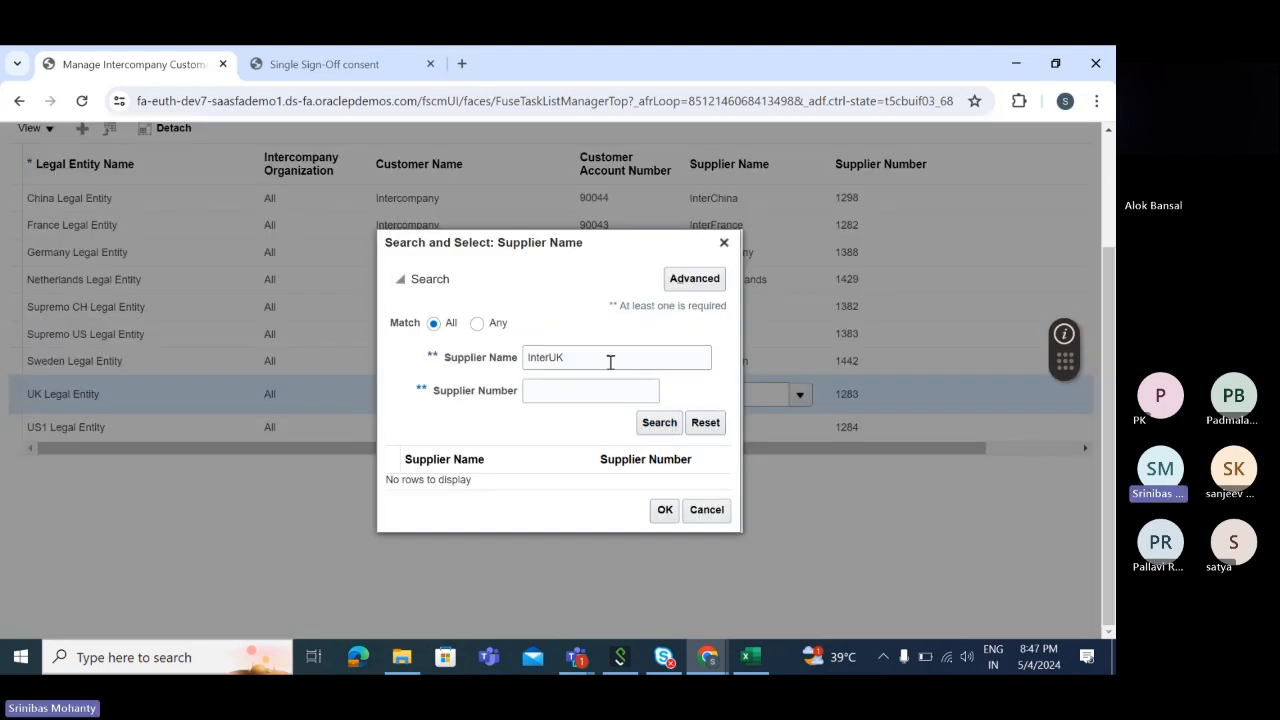
left_click(613, 359)
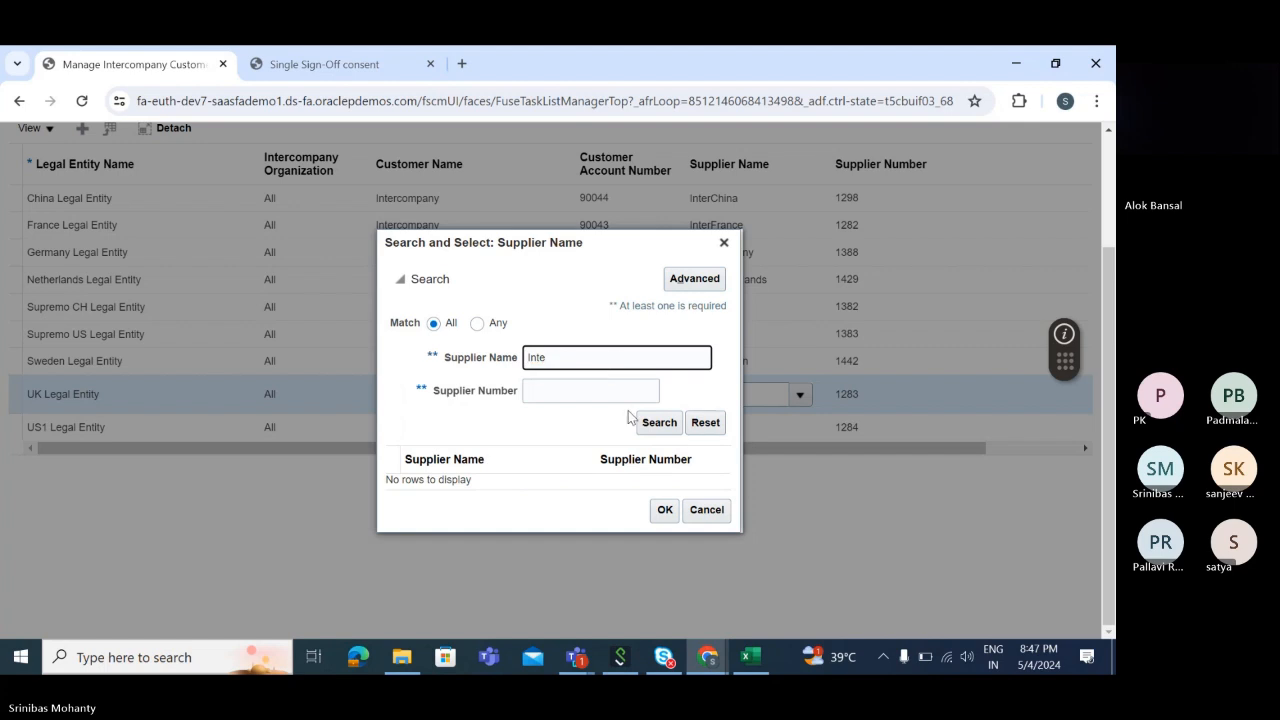
left_click(657, 422)
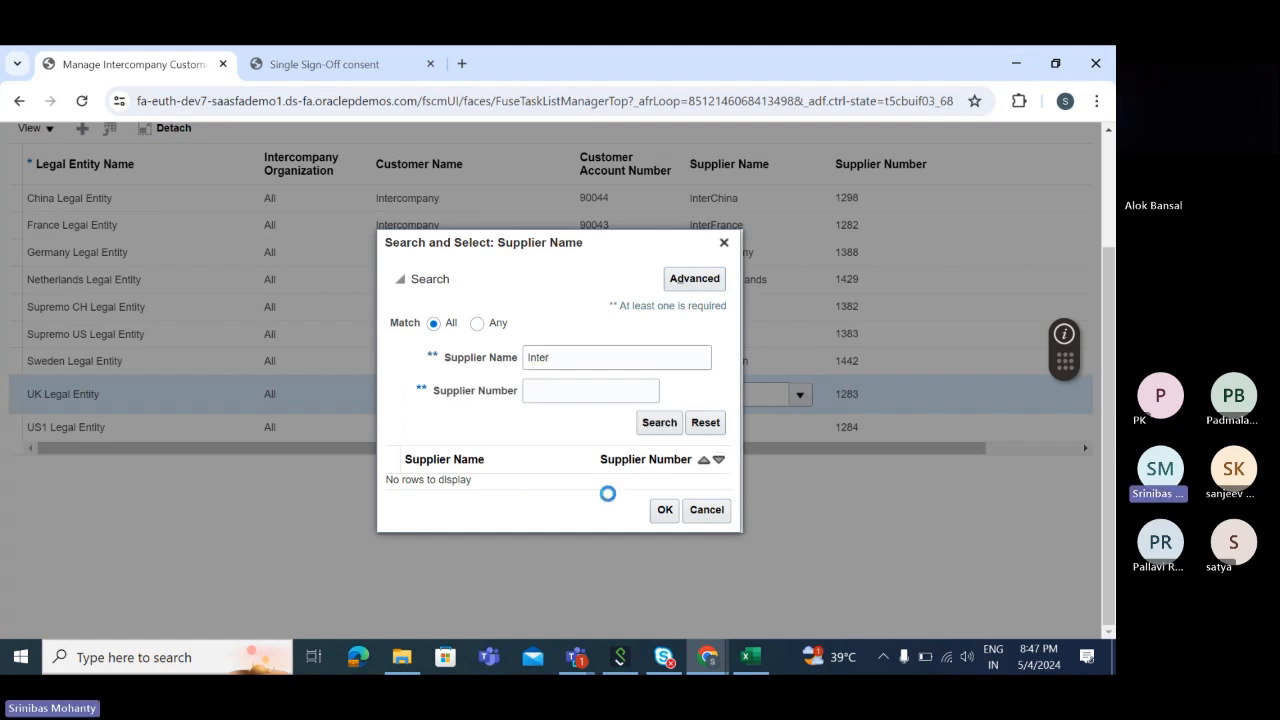
scroll(716, 543, "down", 3)
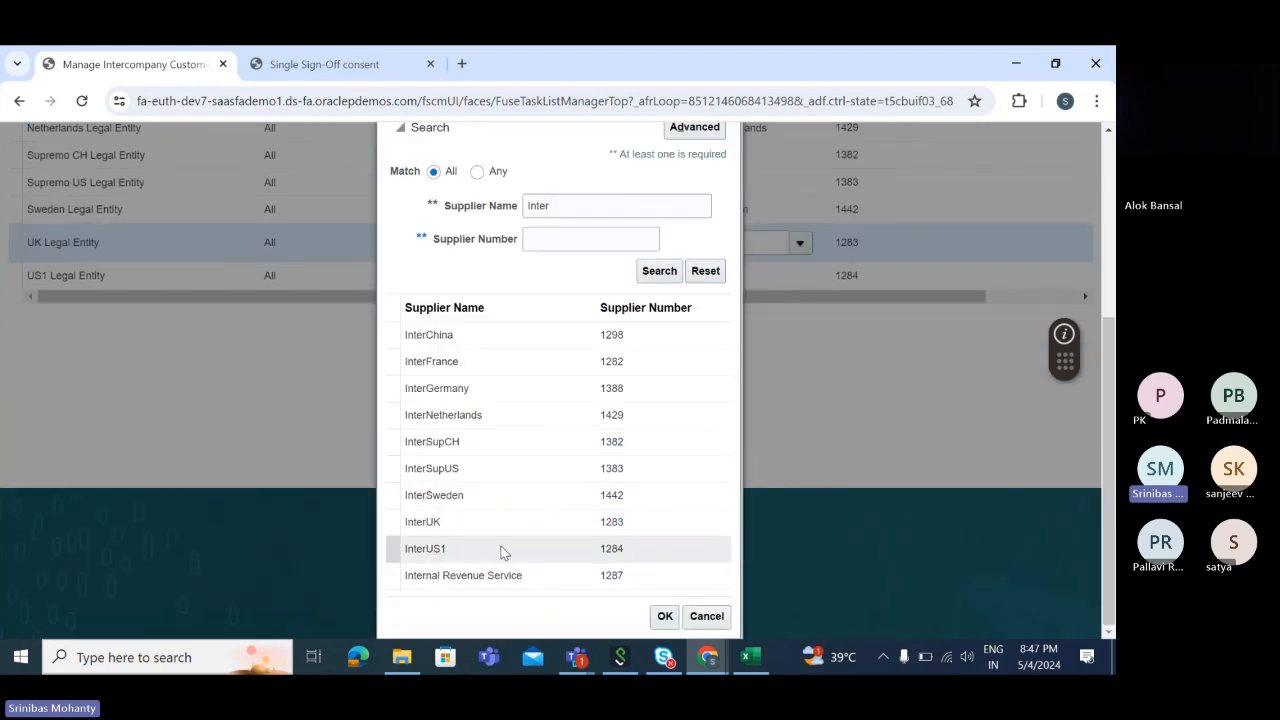
left_click(713, 619)
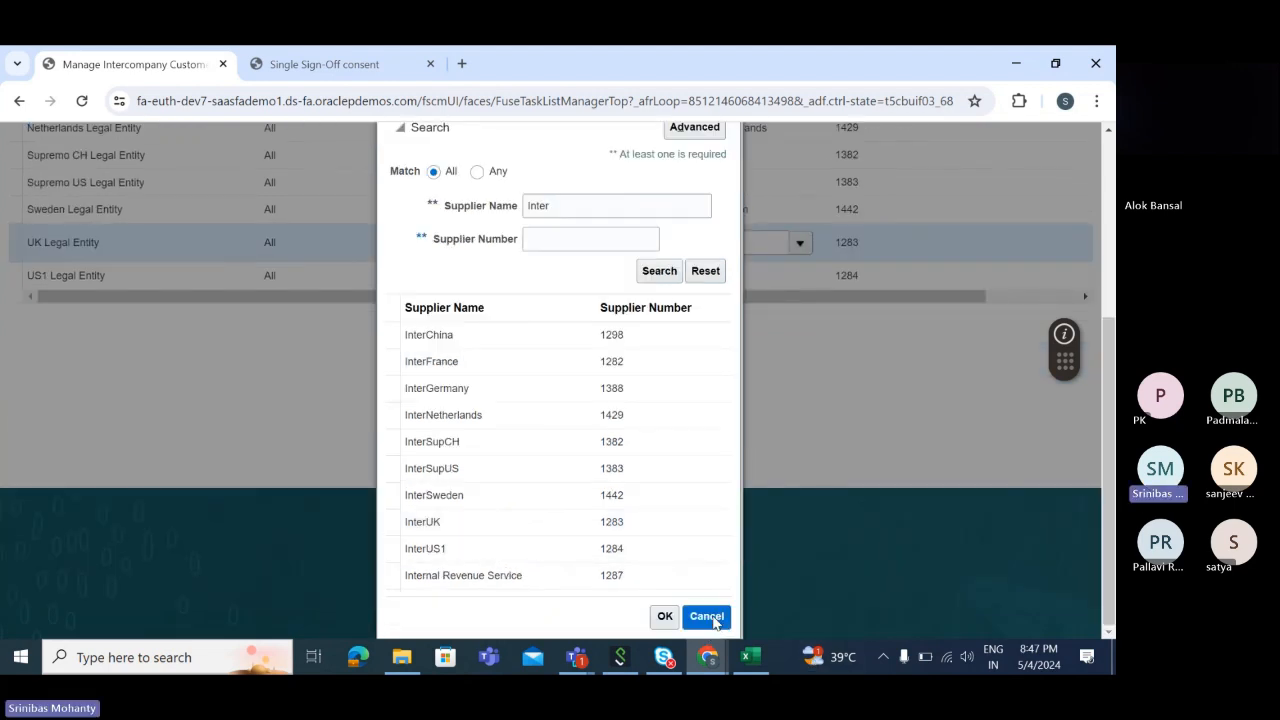
left_click(706, 616)
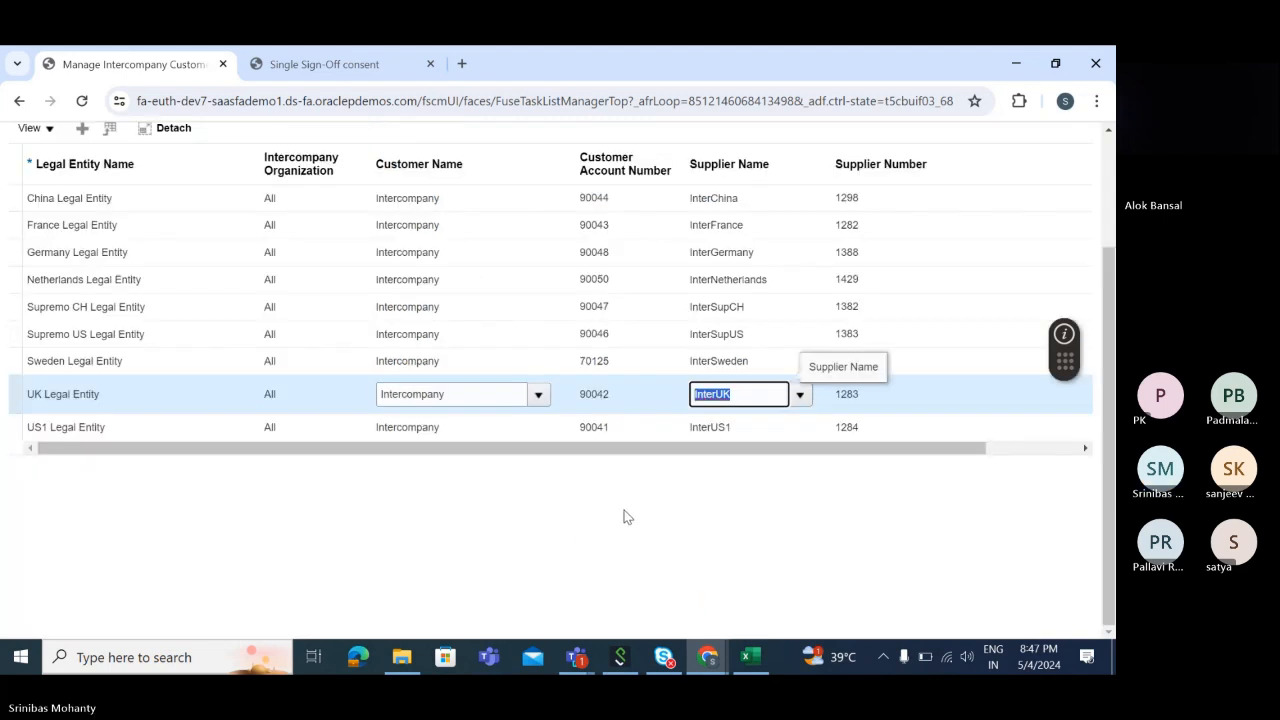
scroll(628, 516, "up", 2)
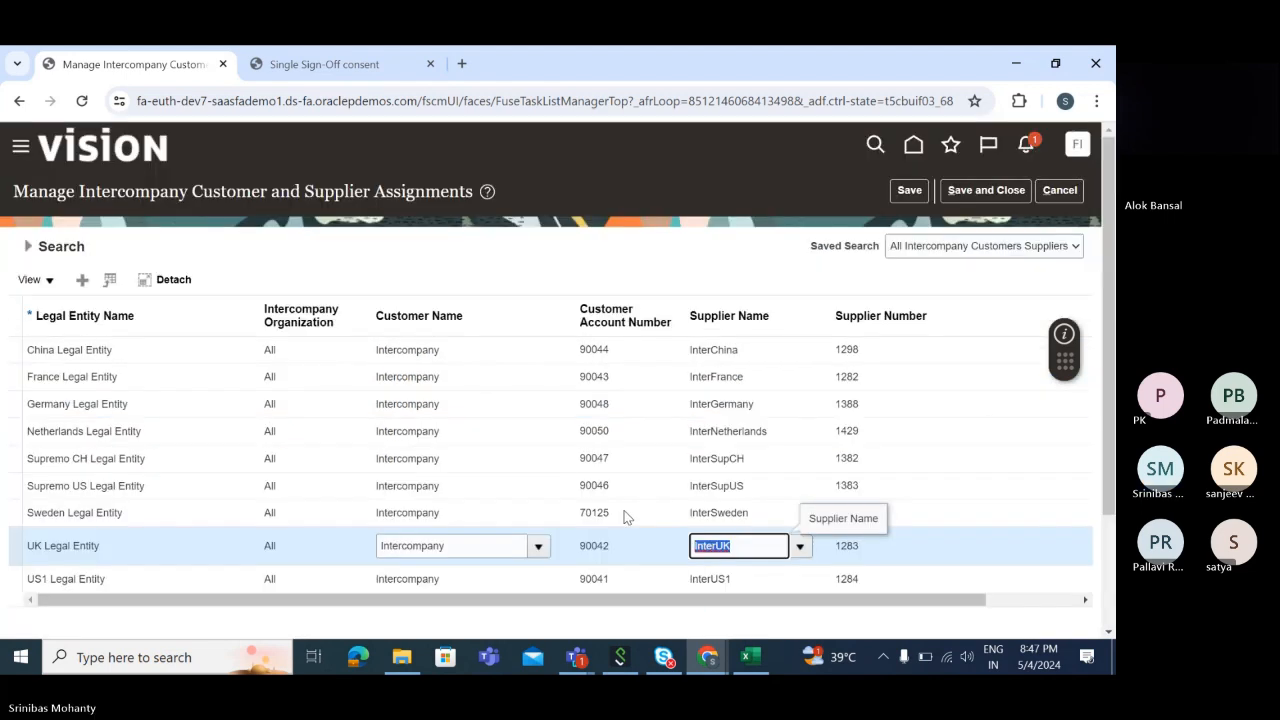
left_click(1060, 190)
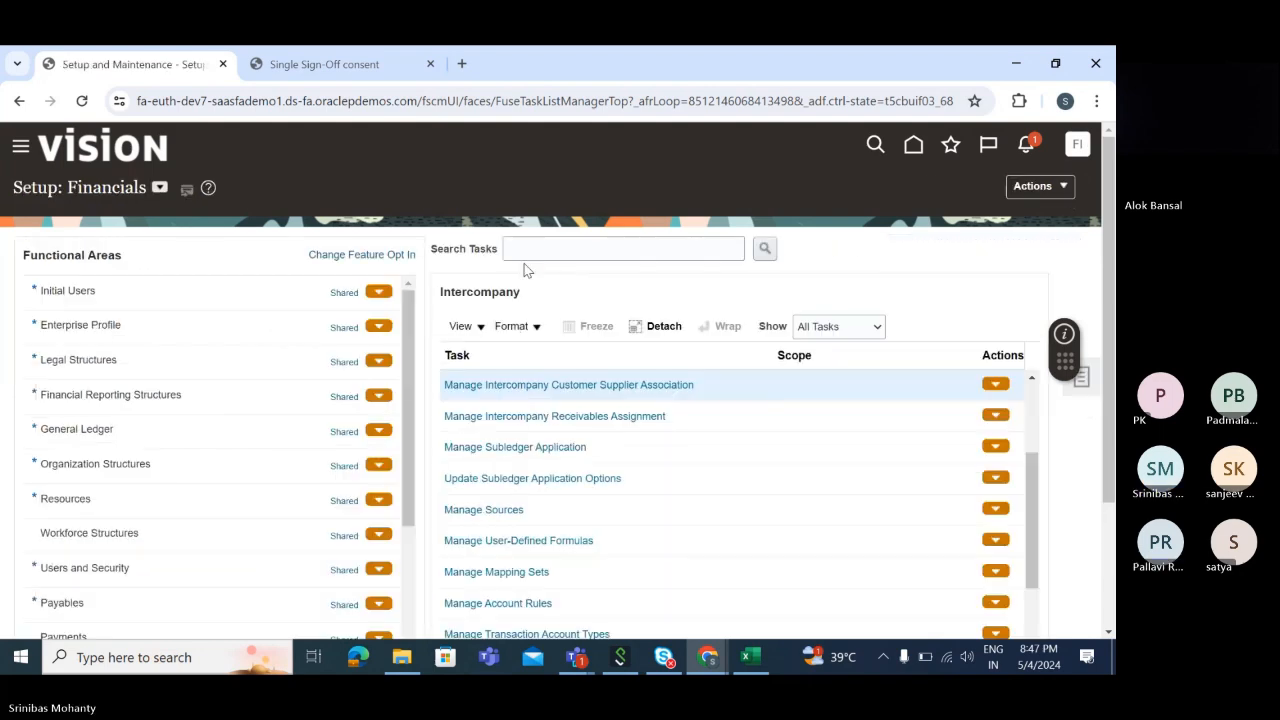
Switch to Excel and enter "Receivable transaction type assignment" in cell A166, below the customer and supplier assignment entry.
key("alt+Tab")
left_click(87, 552)
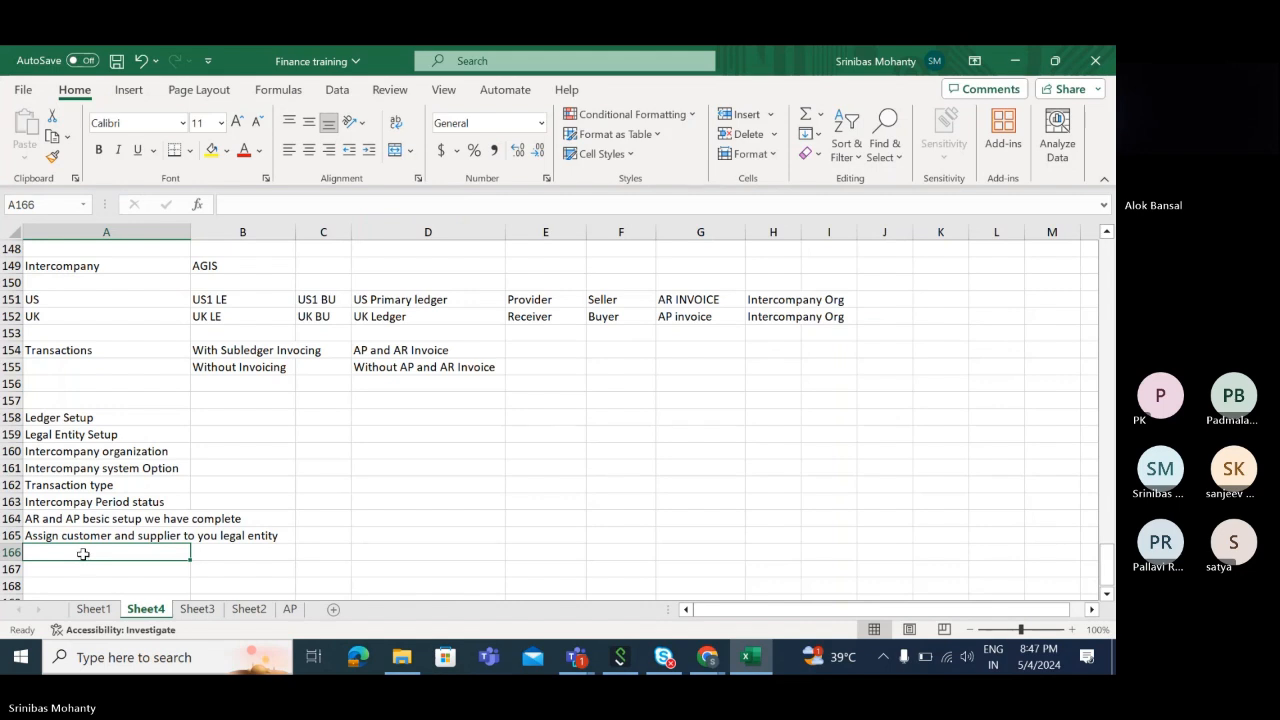
type("Re")
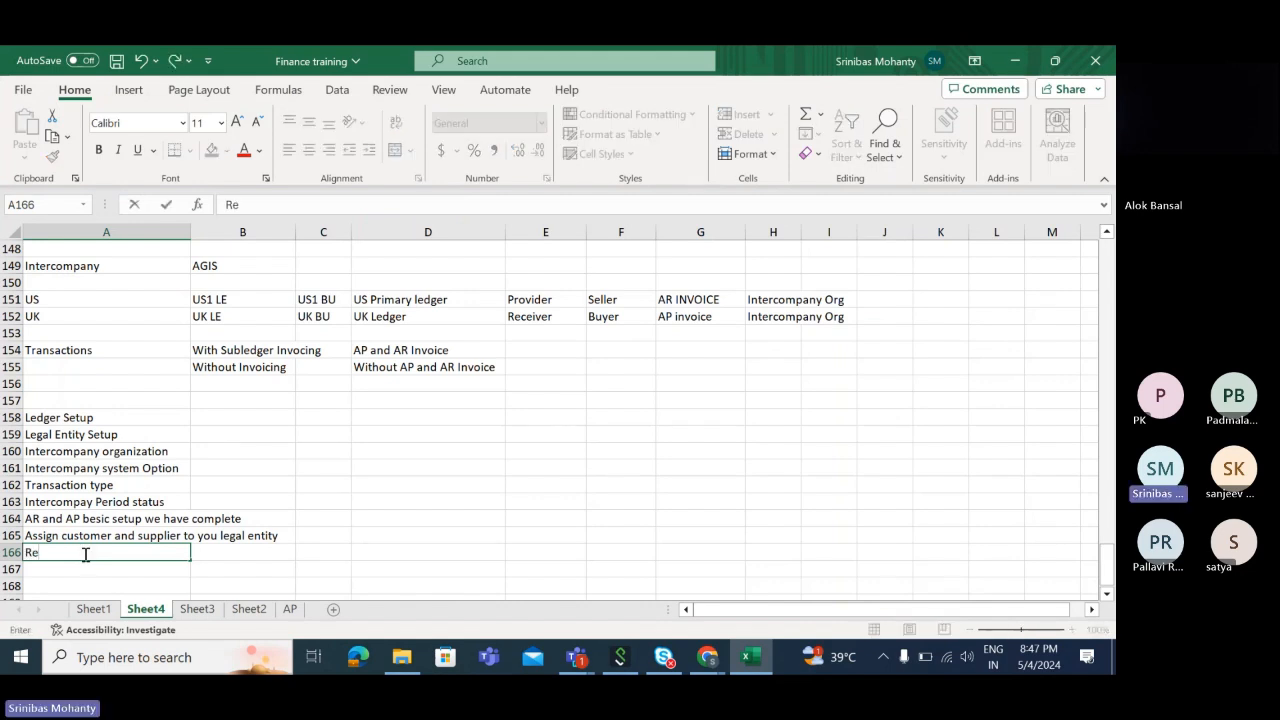
type("ceivable transacti")
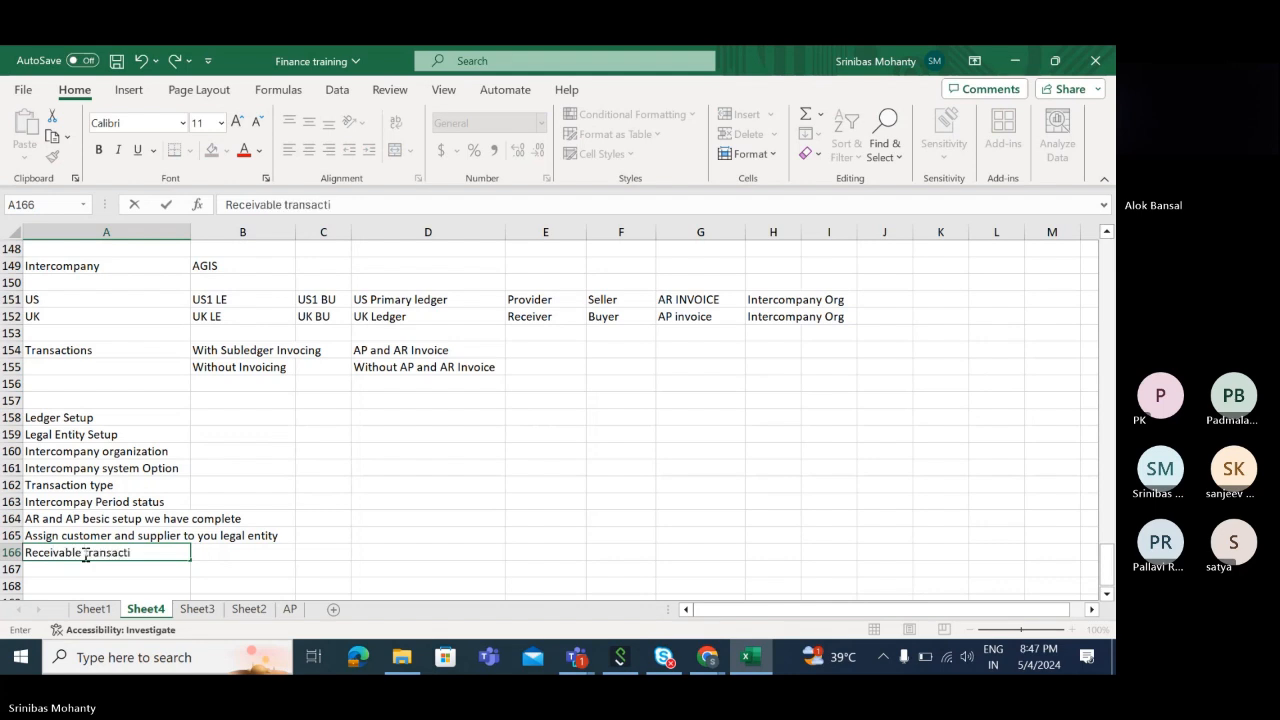
type("on type assignm")
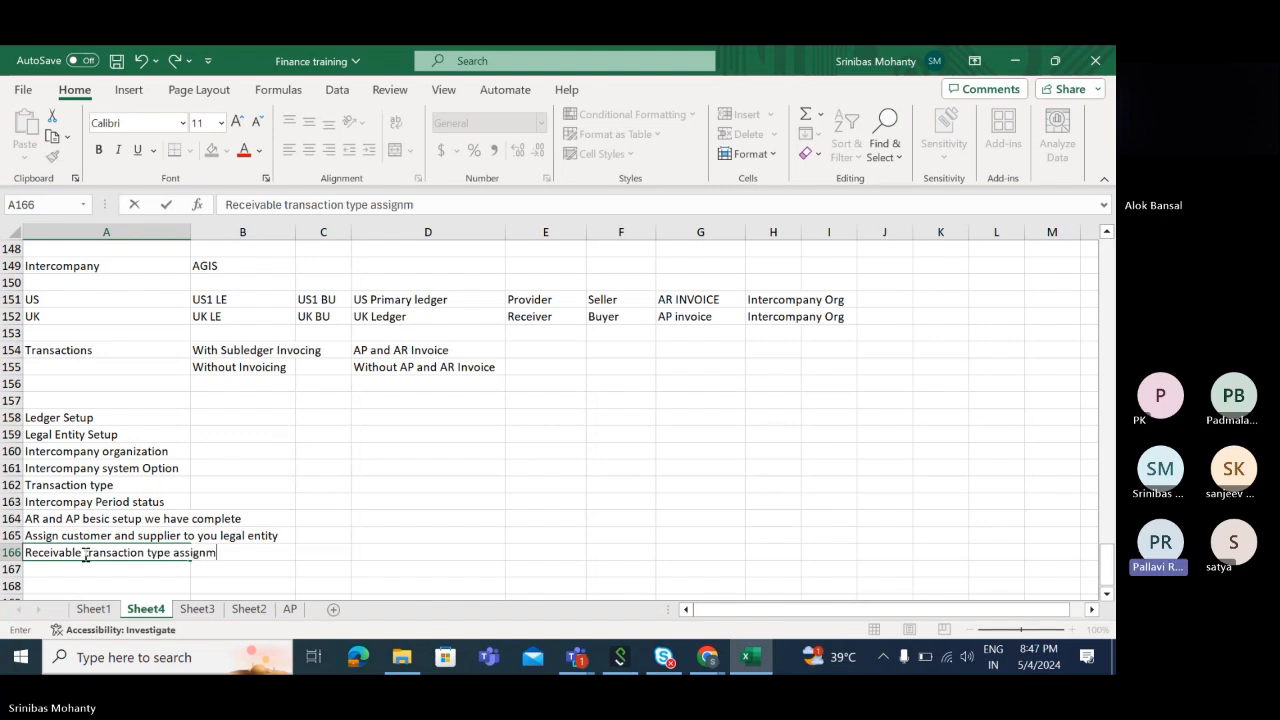
type("ent")
left_click(172, 582)
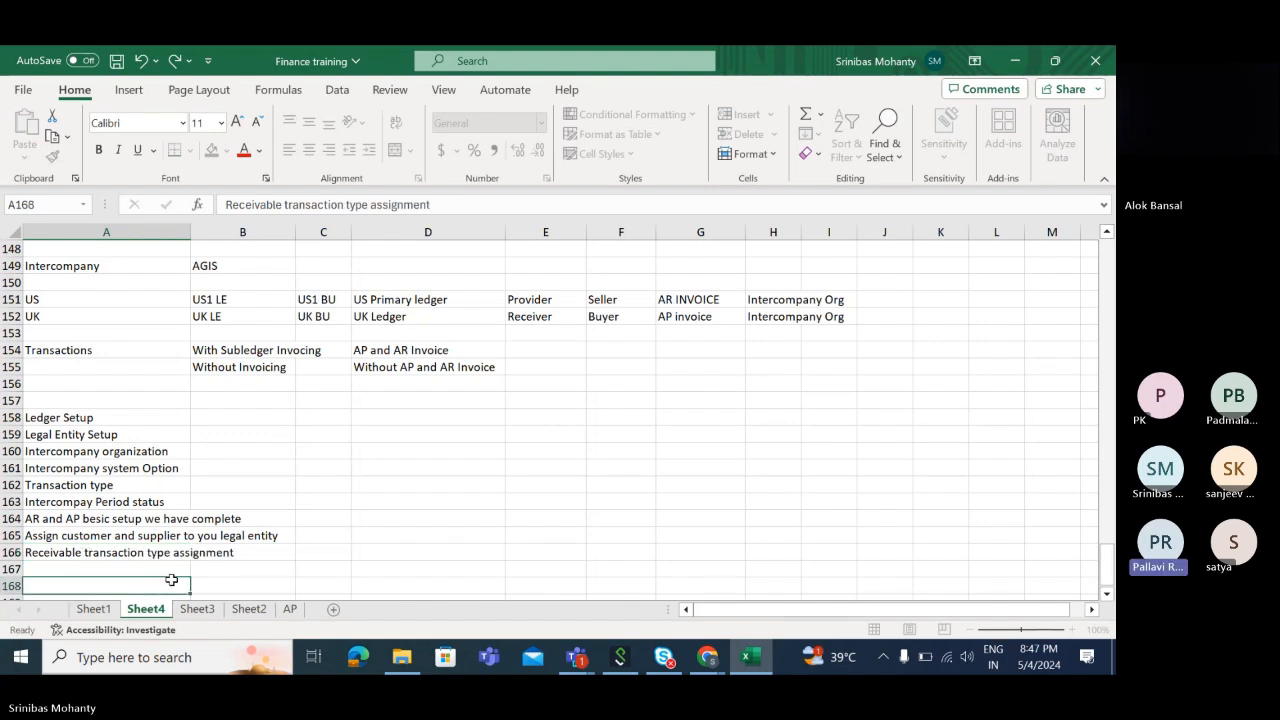
Autofit column A to the width of its longest setup entry.
scroll(277, 486, "down", 2)
left_click(269, 486)
left_click_drag(90, 318, 313, 452)
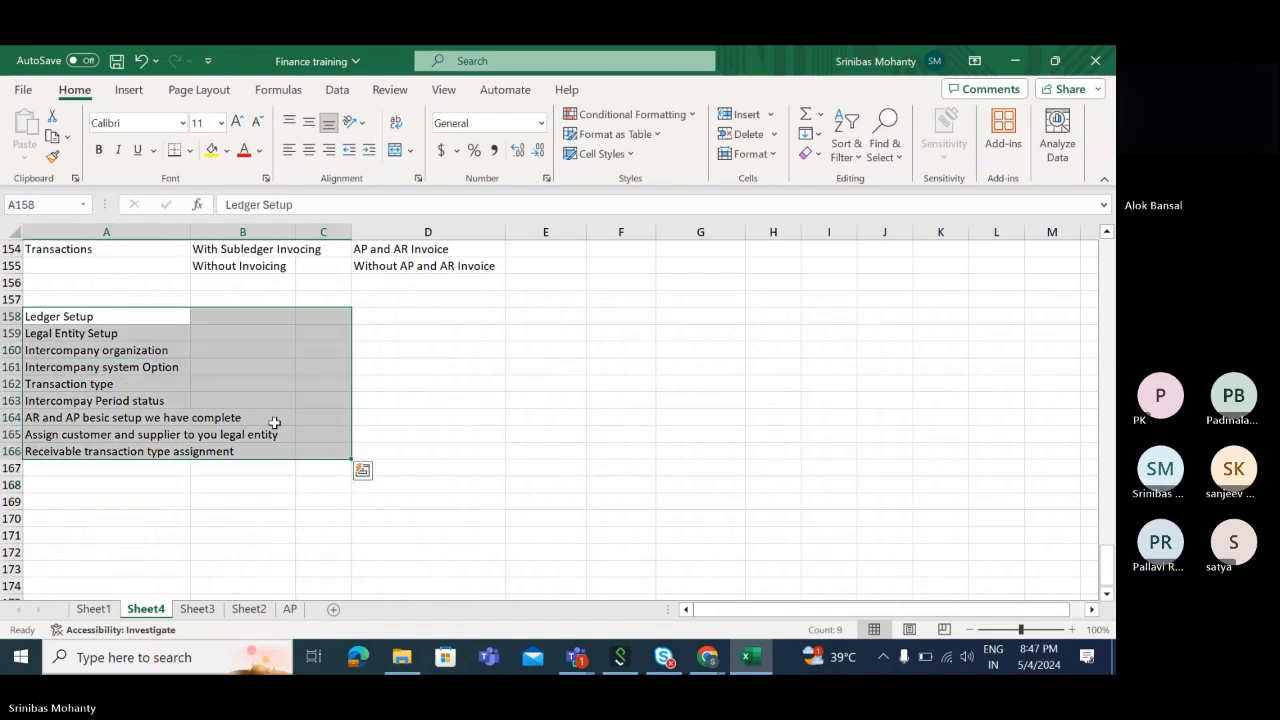
double_click(190, 232)
left_click(362, 450)
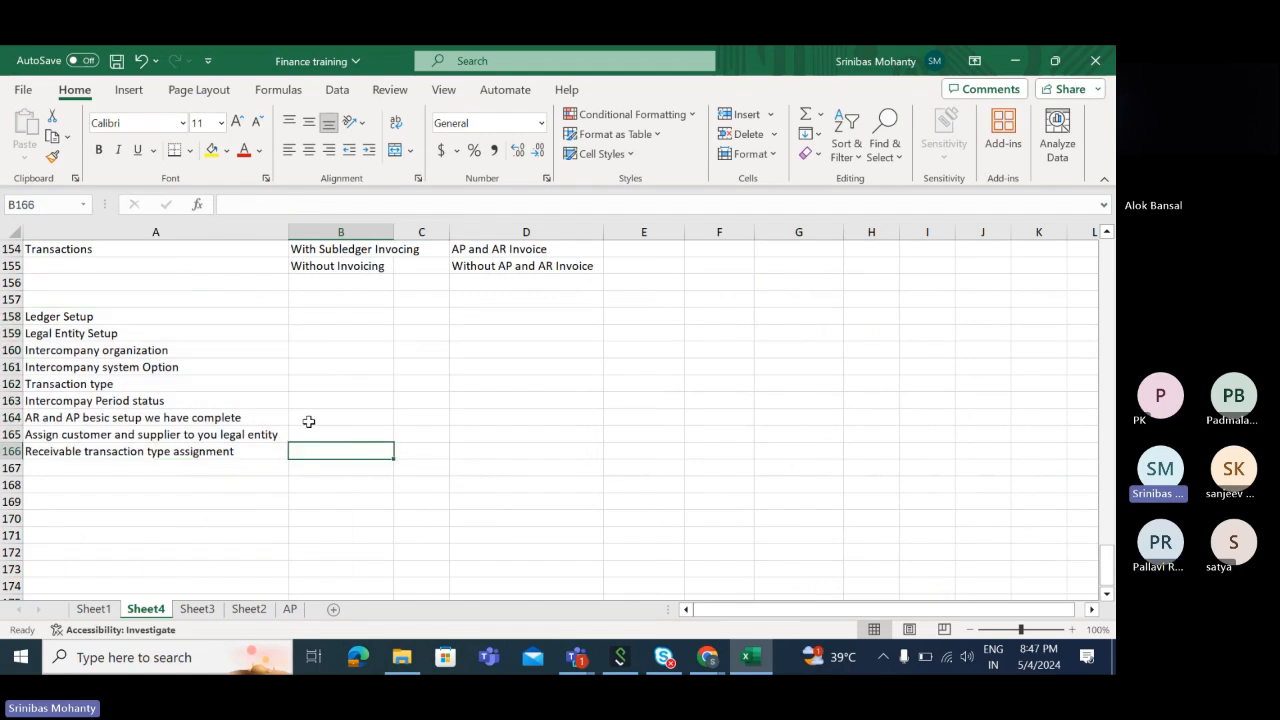
Review the setup steps listed in A158:A166, from Ledger Setup to the receivable transaction type assignment.
left_click(102, 316)
left_click_drag(102, 316, 105, 443)
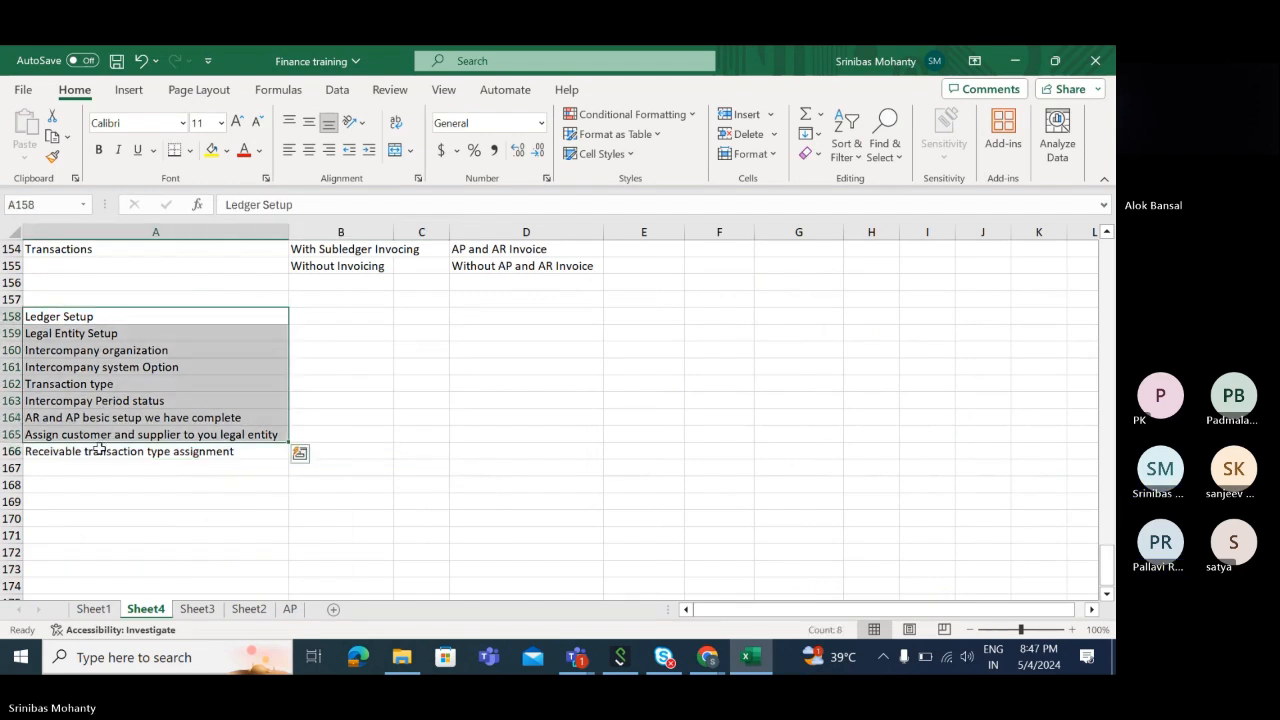
left_click(194, 532)
left_click_drag(109, 317, 126, 451)
left_click(137, 503)
left_click(143, 455)
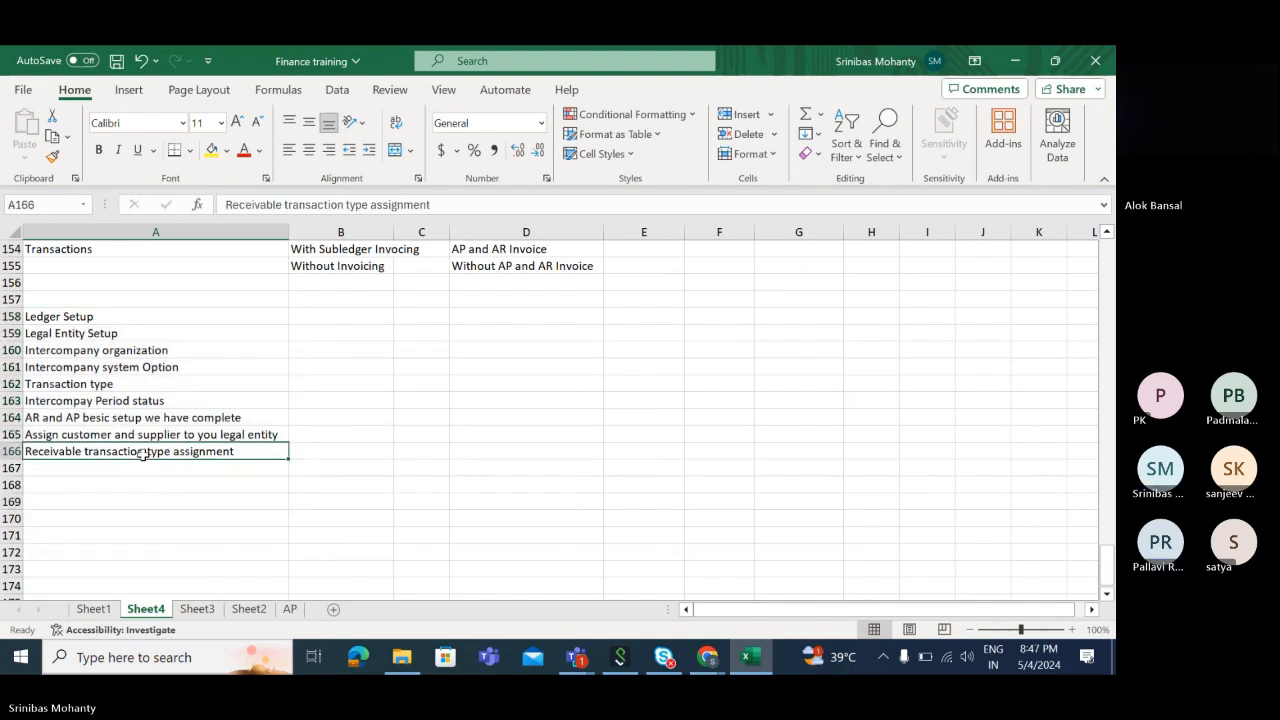
left_click(465, 474)
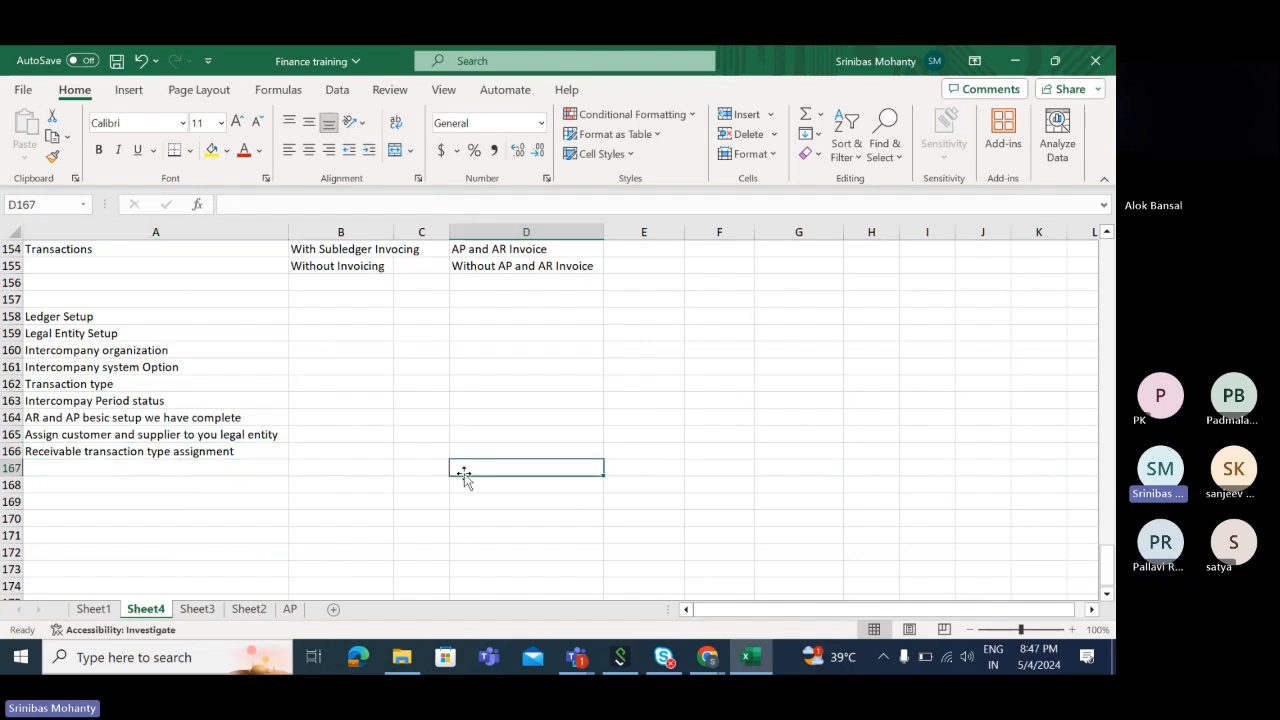
left_click(166, 454)
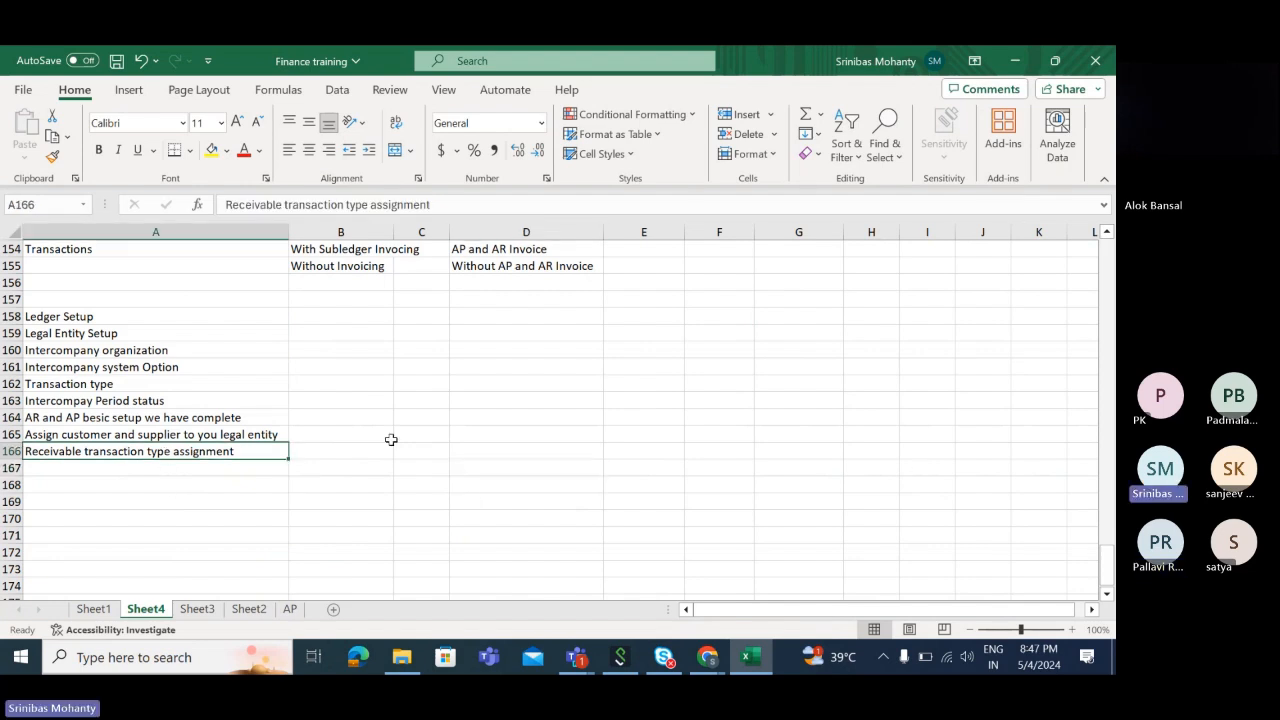
Switch to Oracle Fusion in Chrome, open the Manage Intercompany Receivables Assignment task and examine the US1 Business Unit's receivables transaction type.
key("alt+Tab")
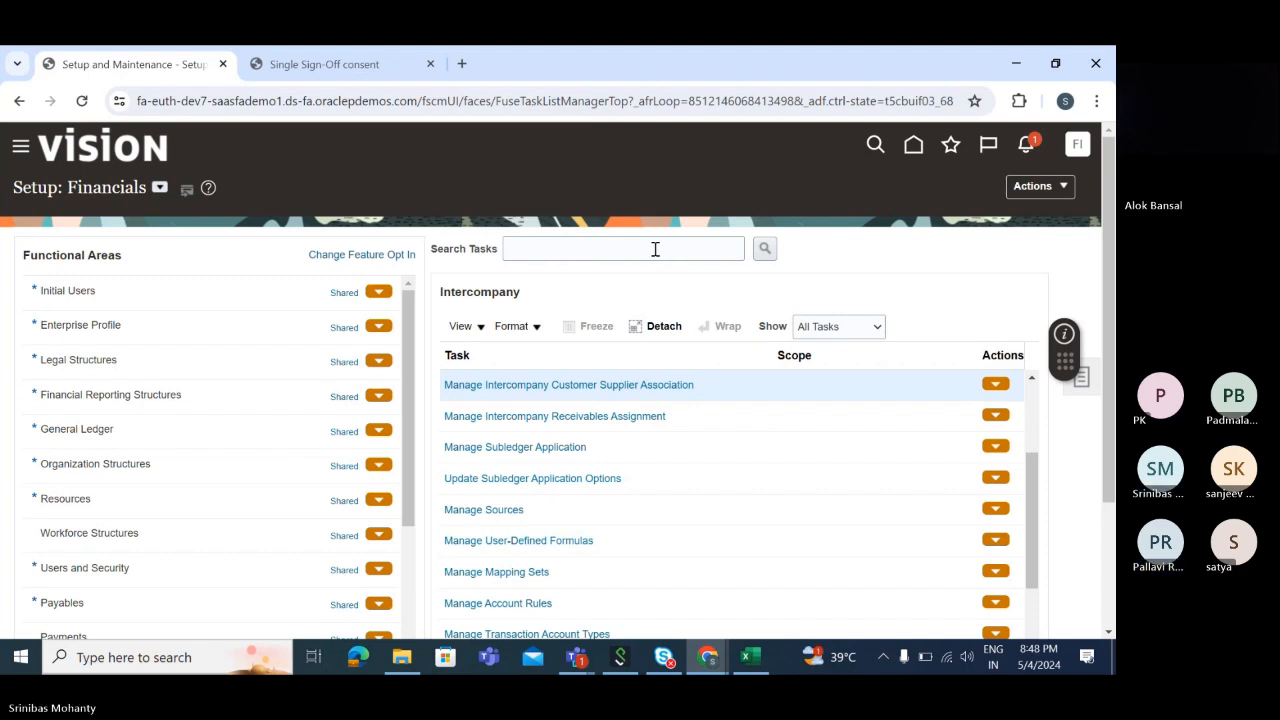
left_click(620, 425)
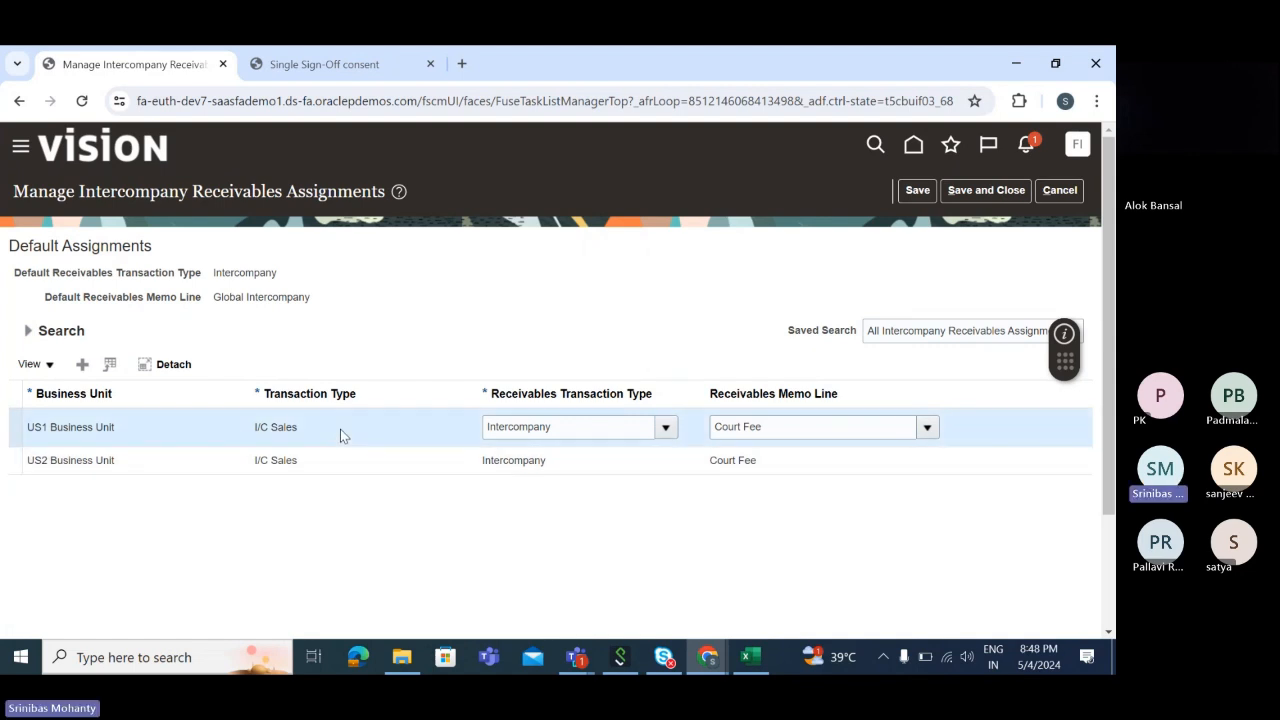
double_click(588, 423)
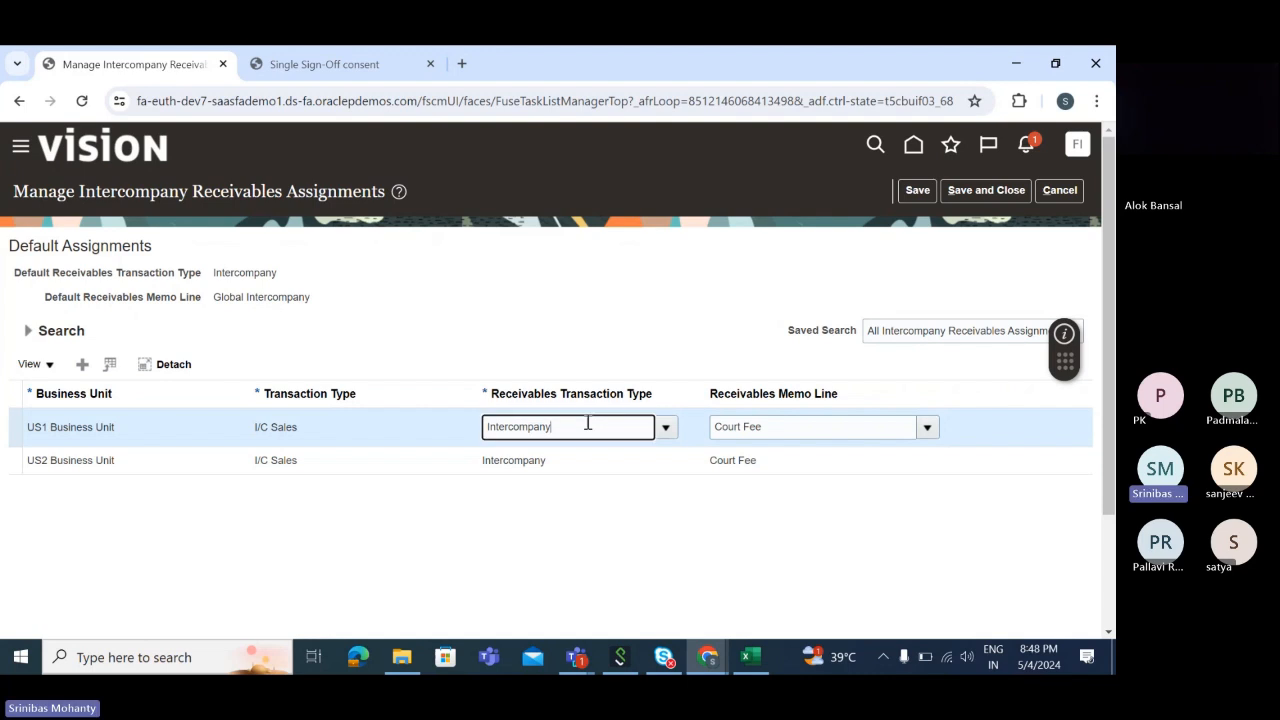
left_click(623, 305)
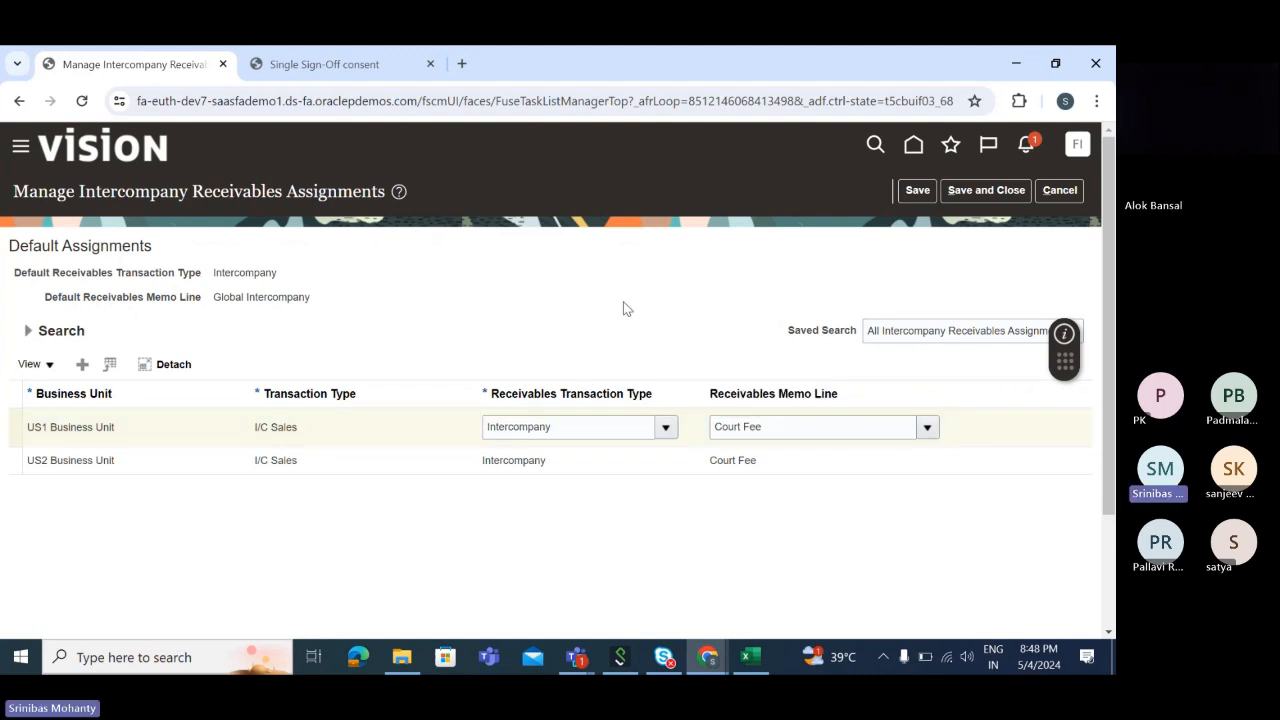
left_click(407, 433)
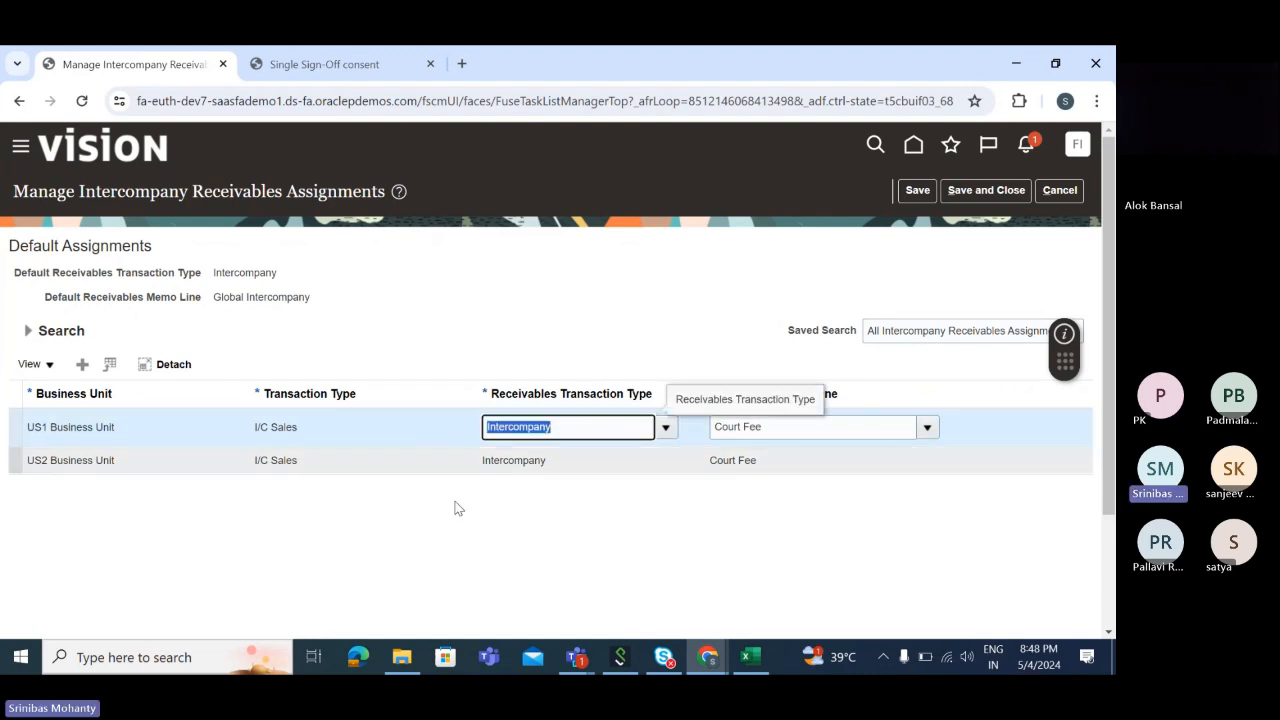
left_click(589, 548)
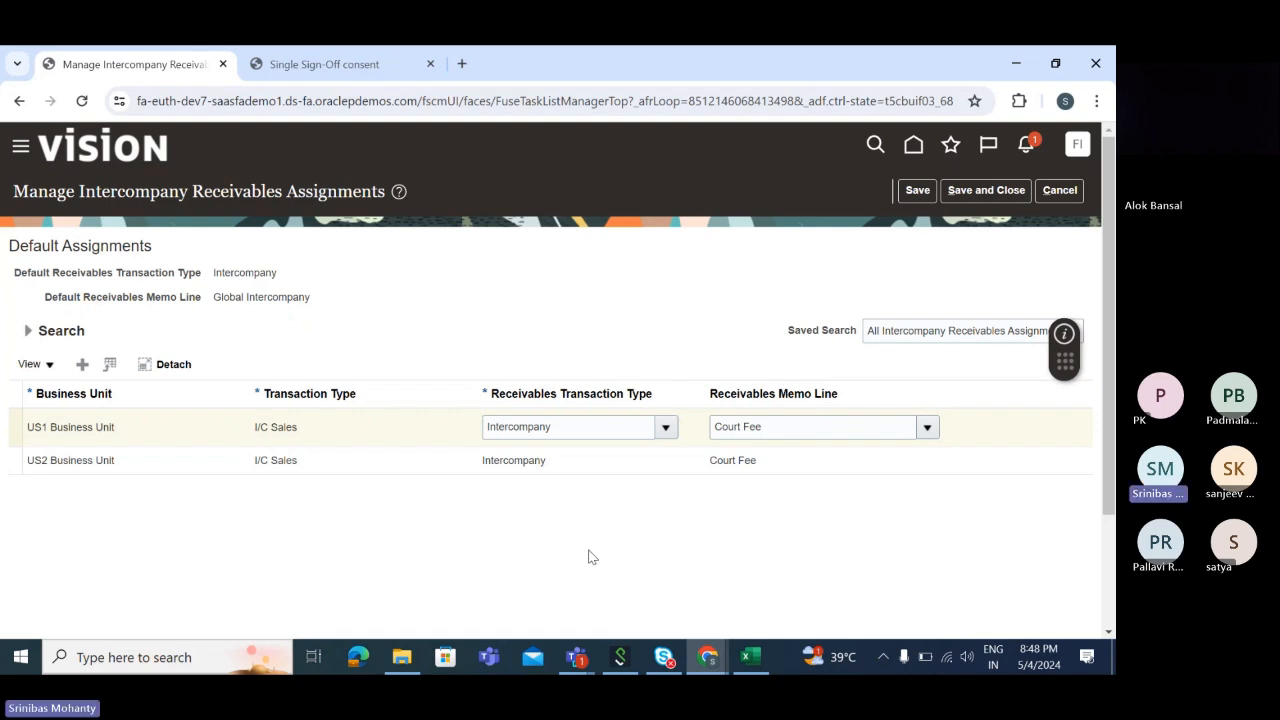
Examine how the US1 Business Unit's intercompany transaction type maps to its receivables transaction type and receivables memo line.
left_click(808, 428)
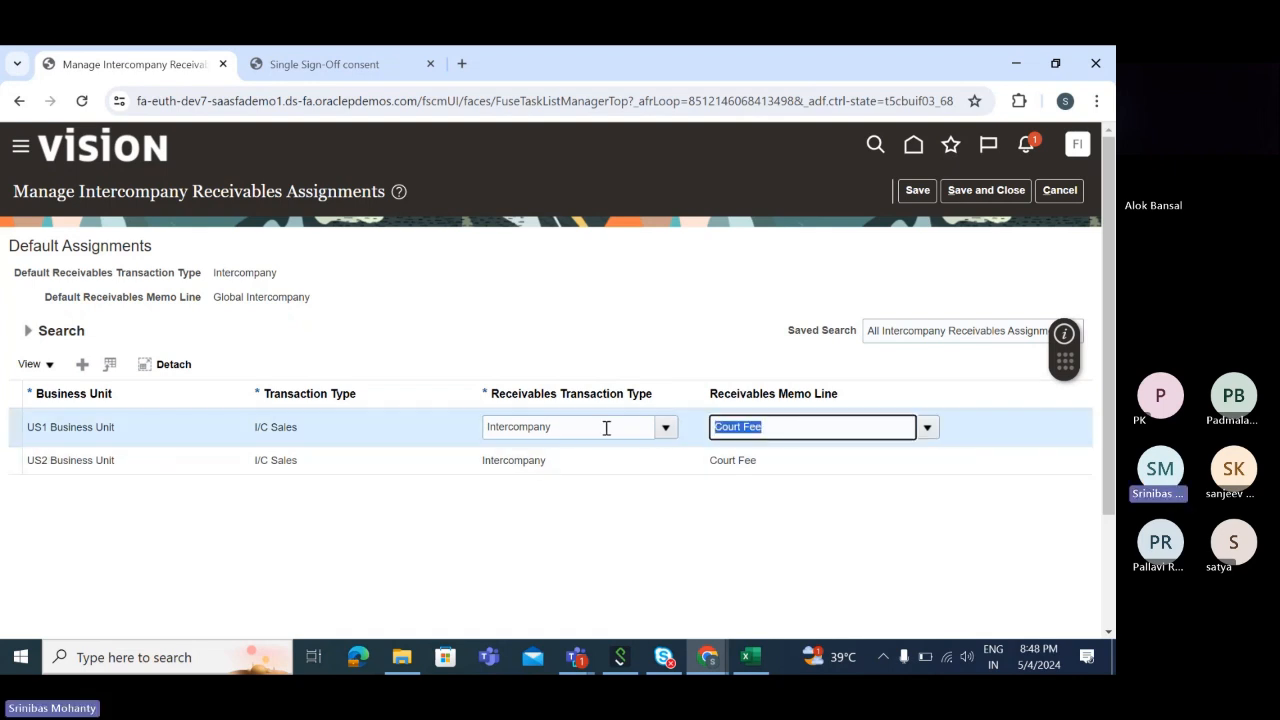
left_click(673, 542)
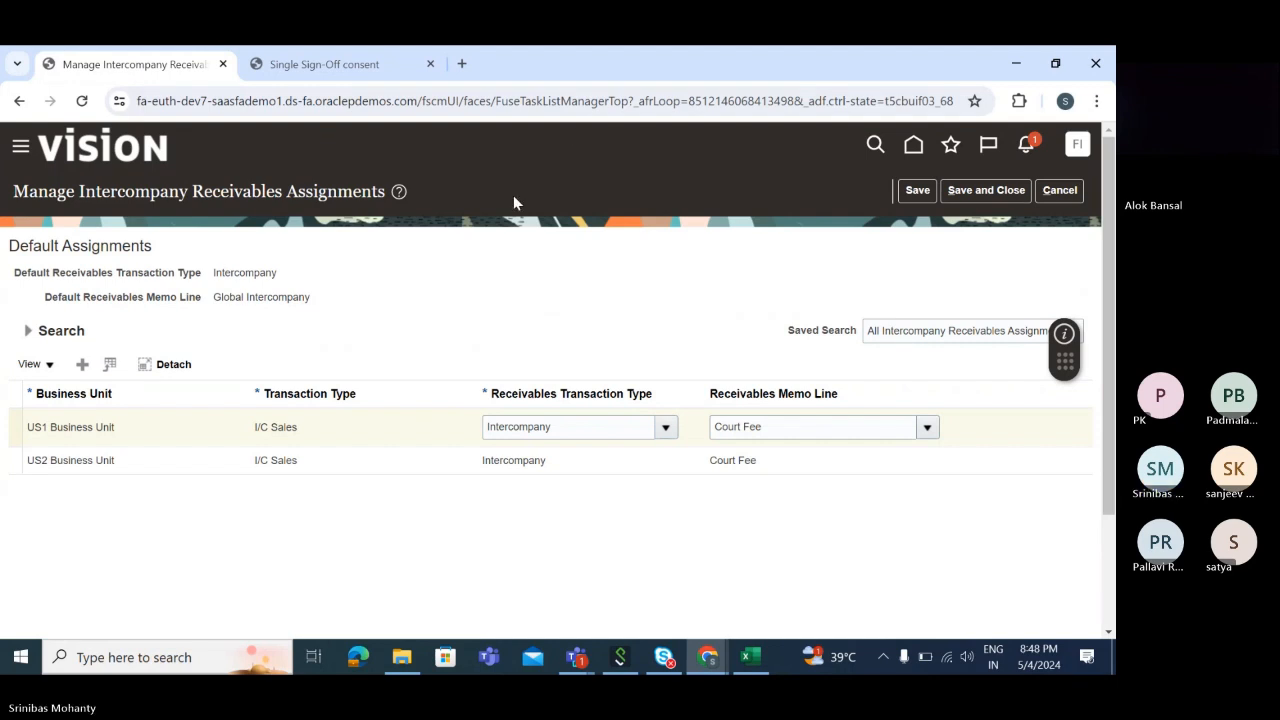
left_click_drag(595, 427, 442, 453)
left_click(528, 533)
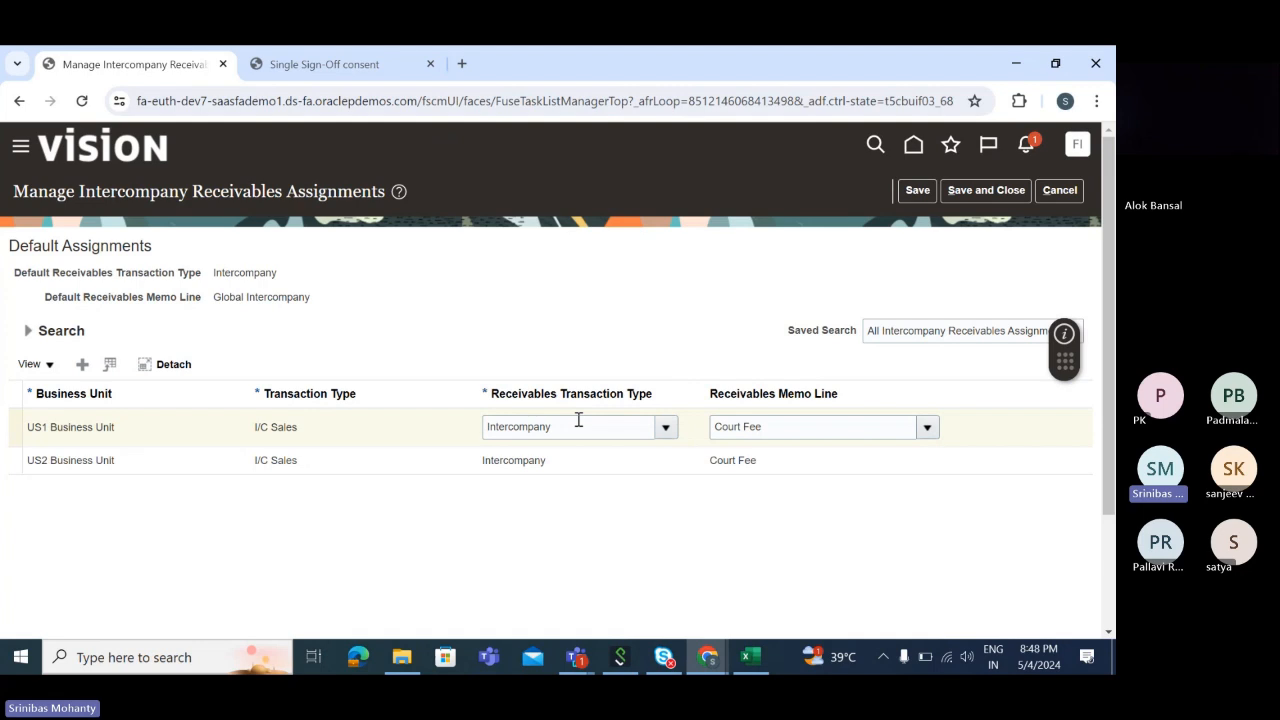
left_click(578, 420)
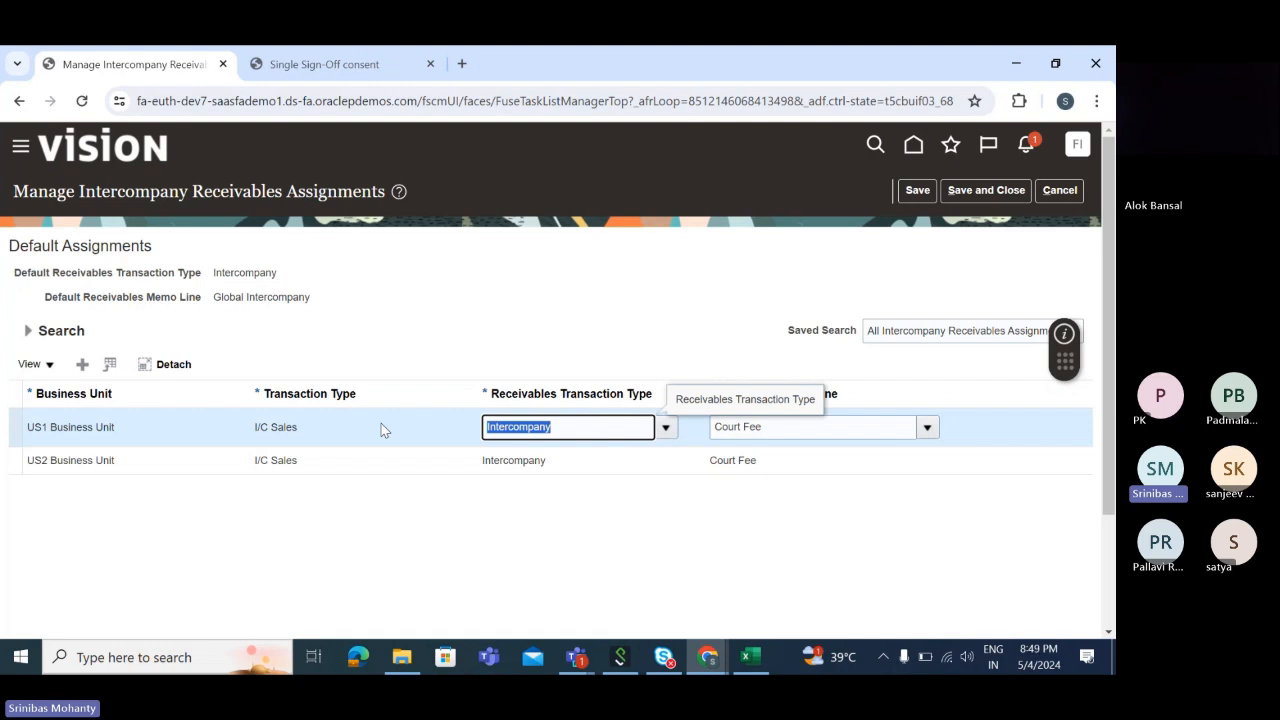
left_click(311, 429)
left_click_drag(313, 431, 253, 442)
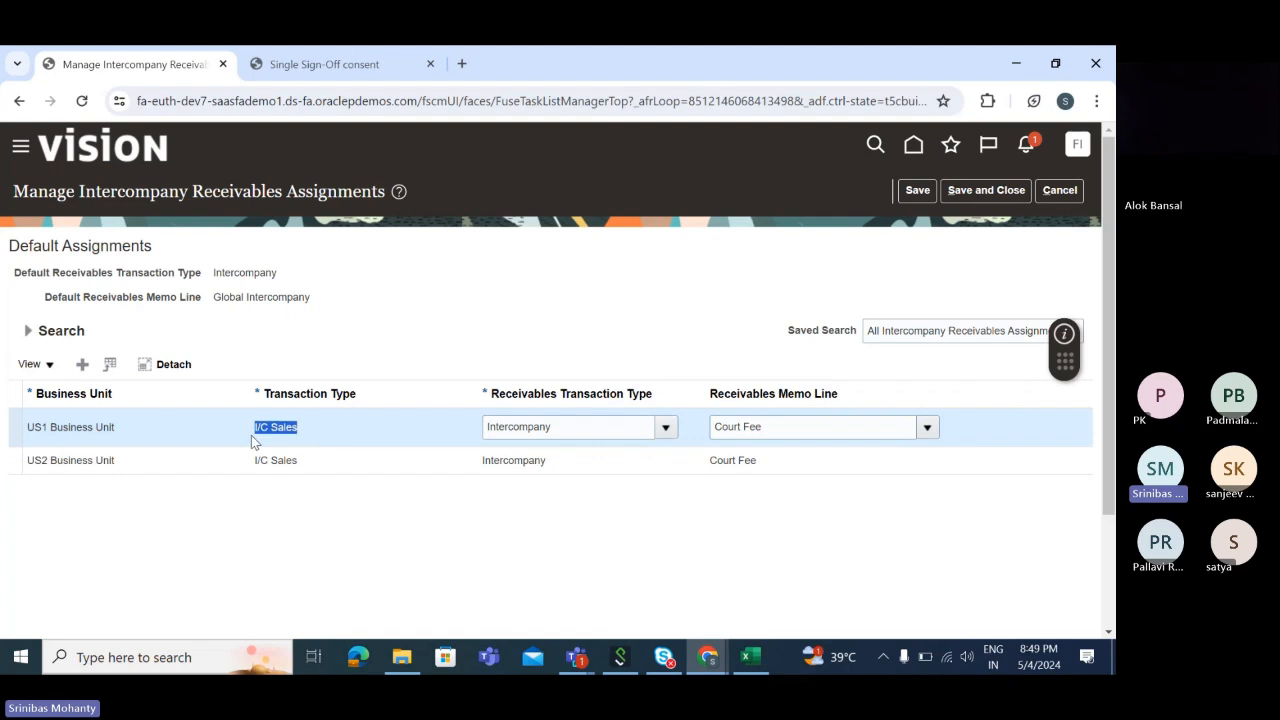
left_click(565, 425)
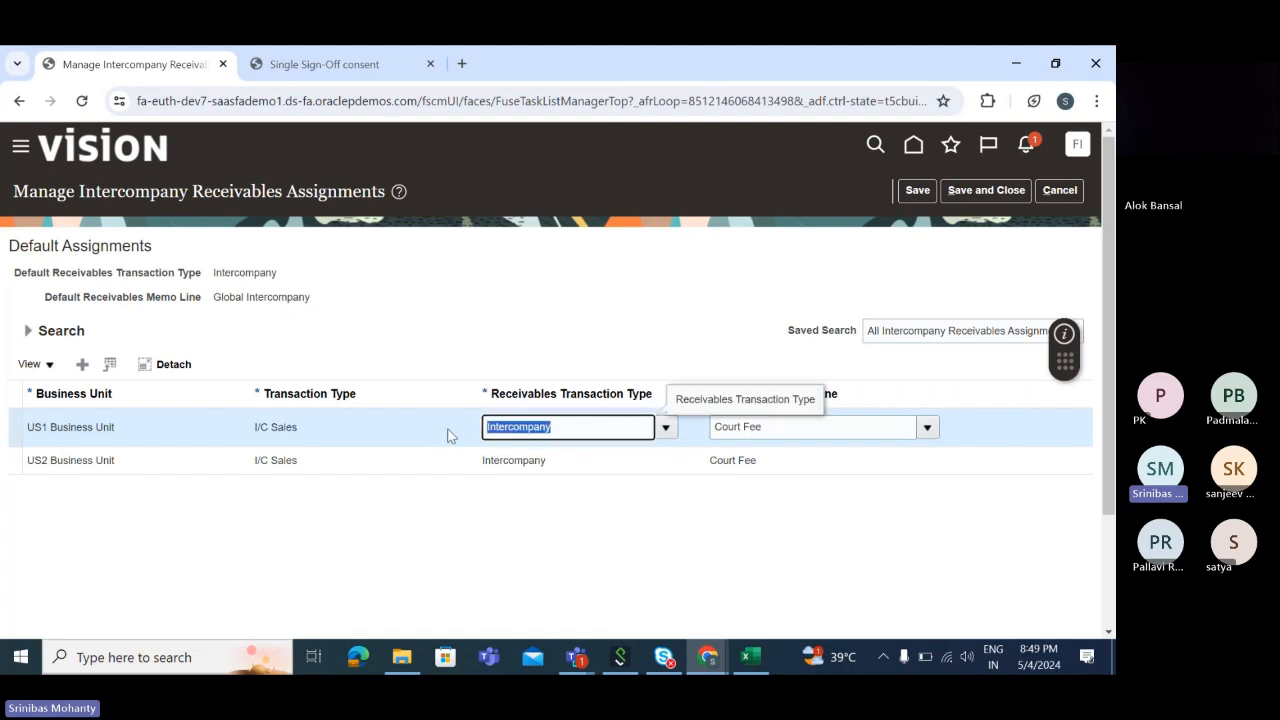
left_click(753, 485)
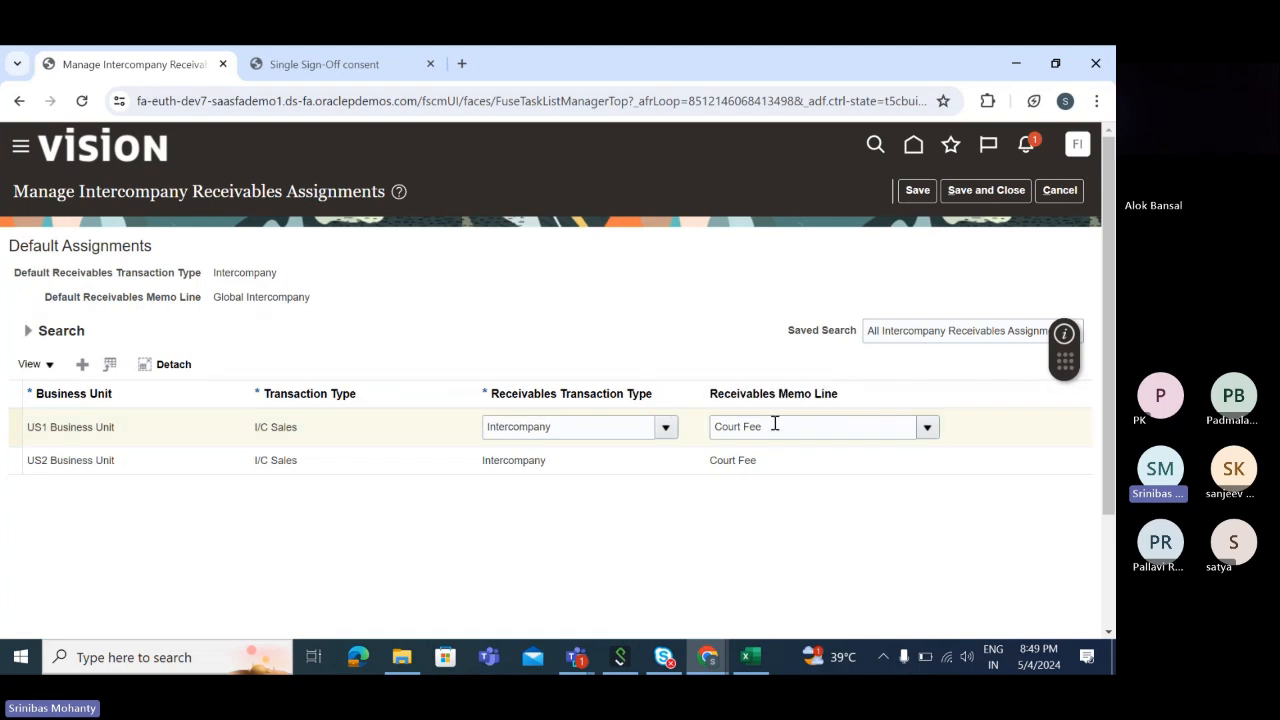